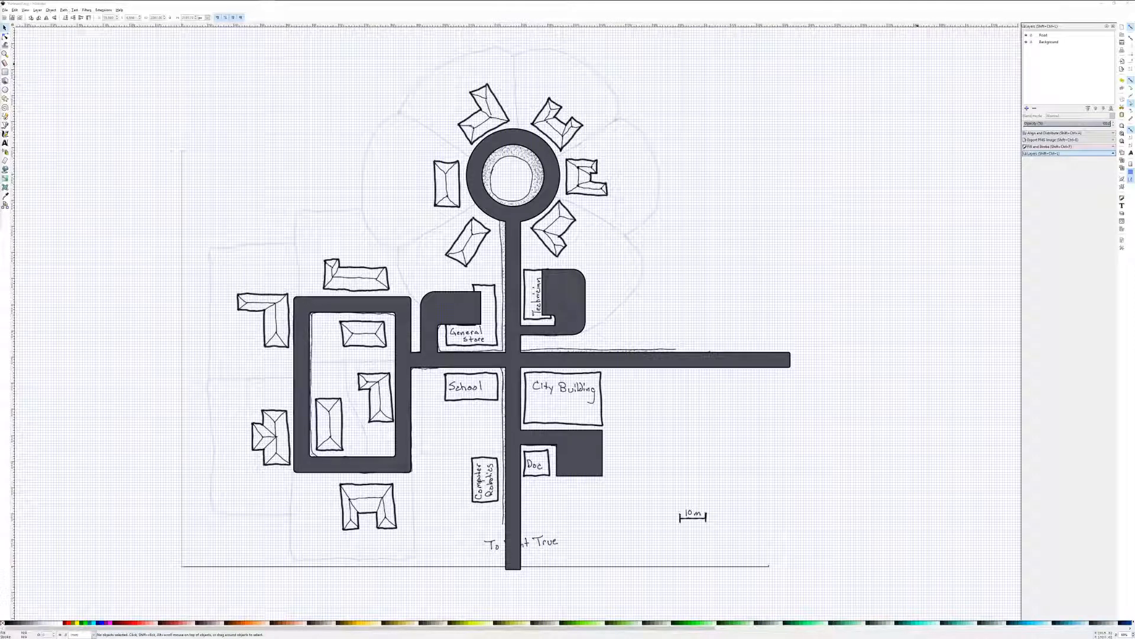
Set the page height to 2100 px in the document properties.
click(5, 10)
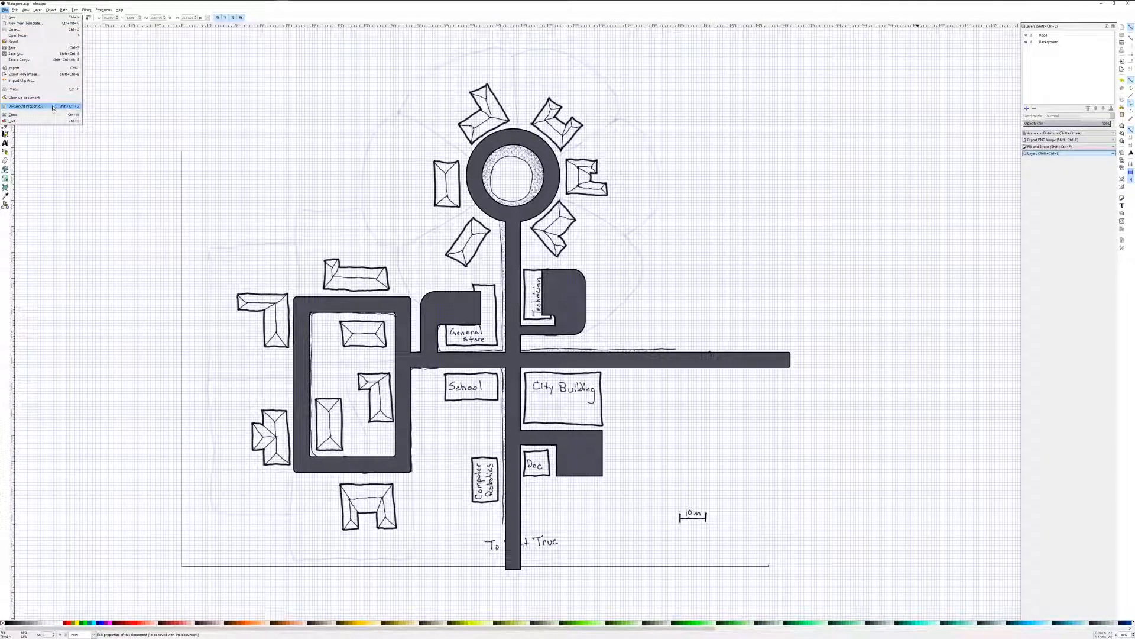
click(26, 105)
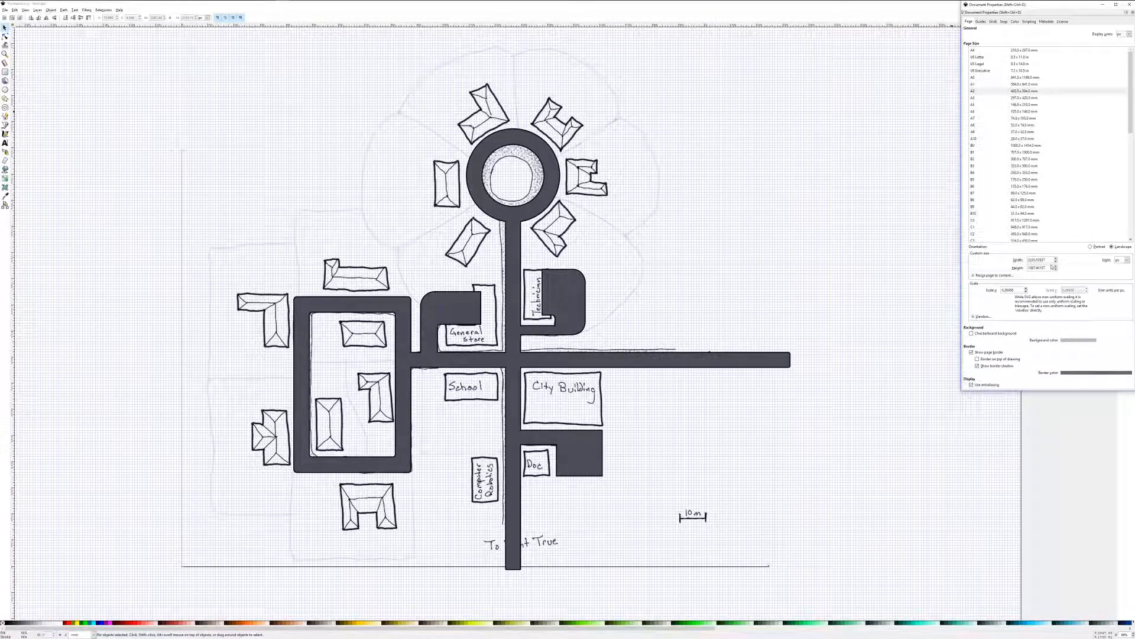
double_click(1046, 267)
text(2100)
key(Return)
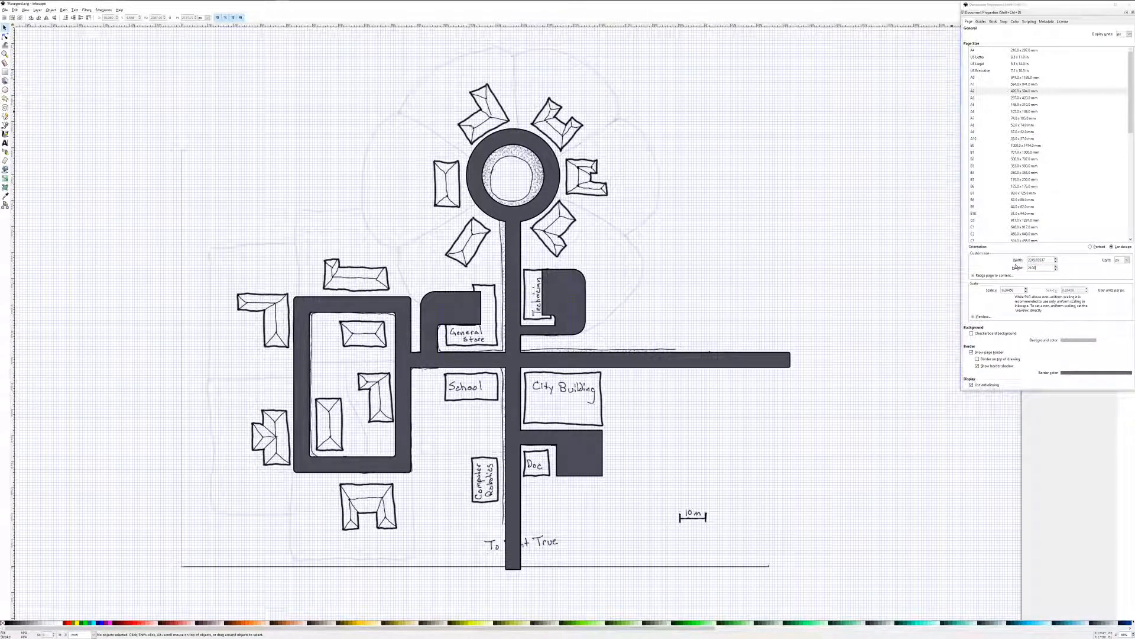
Set the custom page width to 2200 px.
drag(1031, 258, 1059, 264)
key(BackSpace)
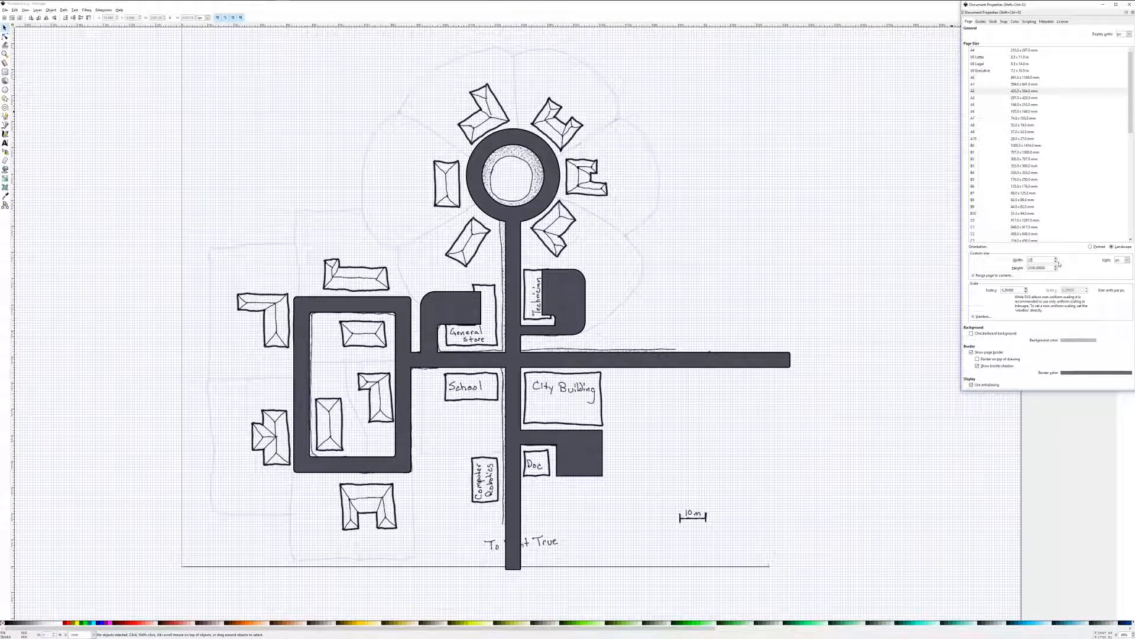
key(Return)
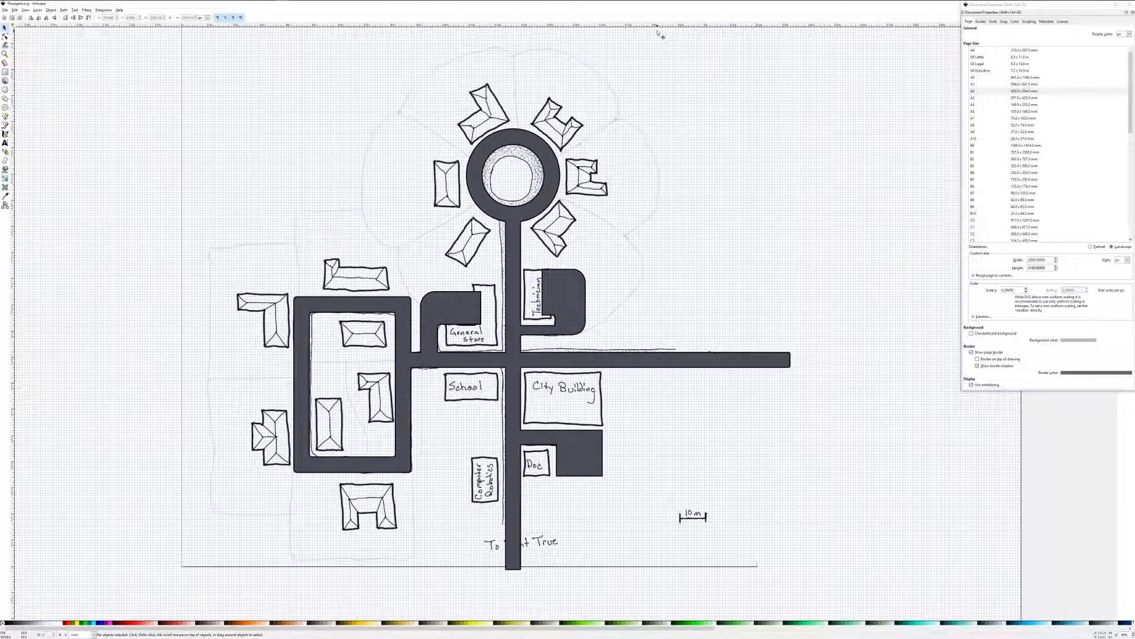
Try a page height of 1900 px and set the height back to 2100 px.
click(1033, 268)
key(BackSpace)
key(BackSpace)
text(19)
key(Return)
click(1032, 268)
text(21)
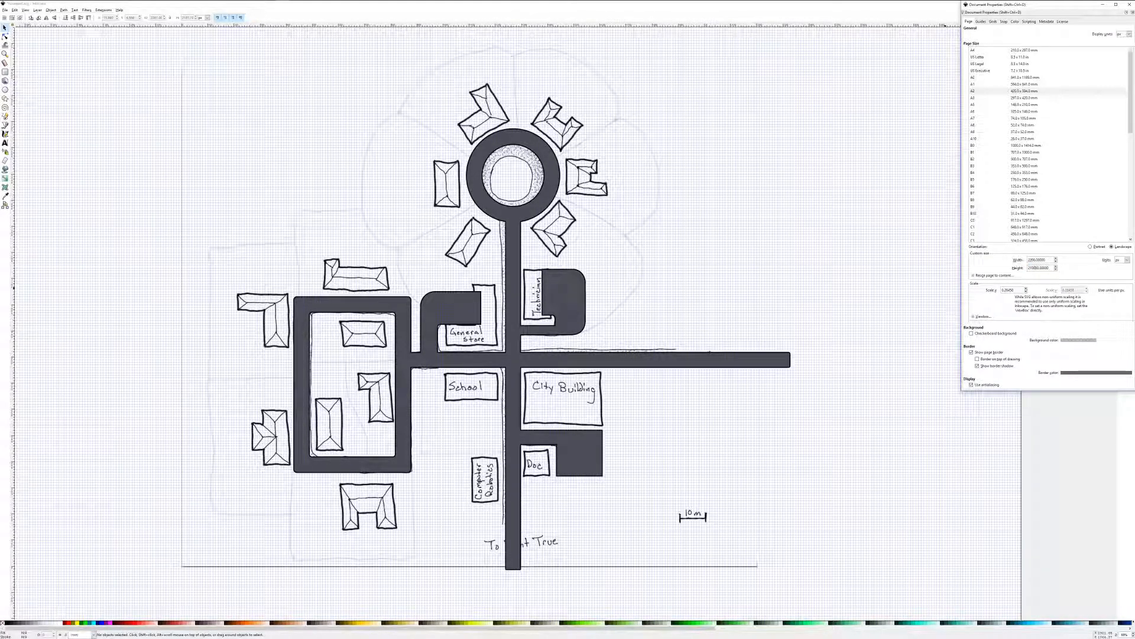
key(Return)
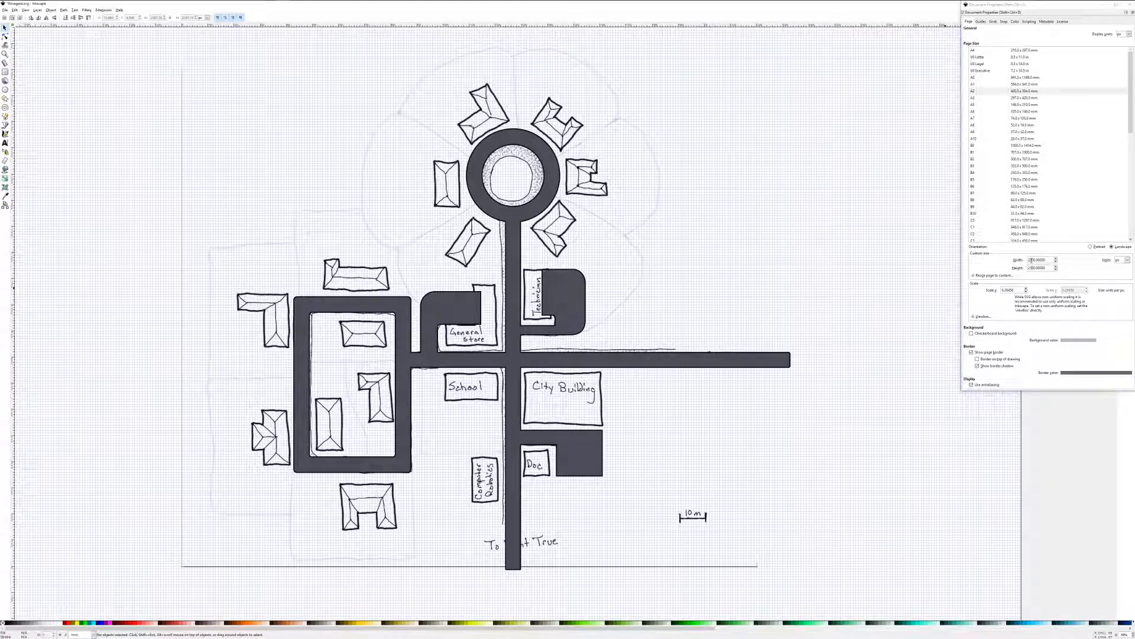
Set the custom page width to 1900 px and close the document properties.
click(1036, 268)
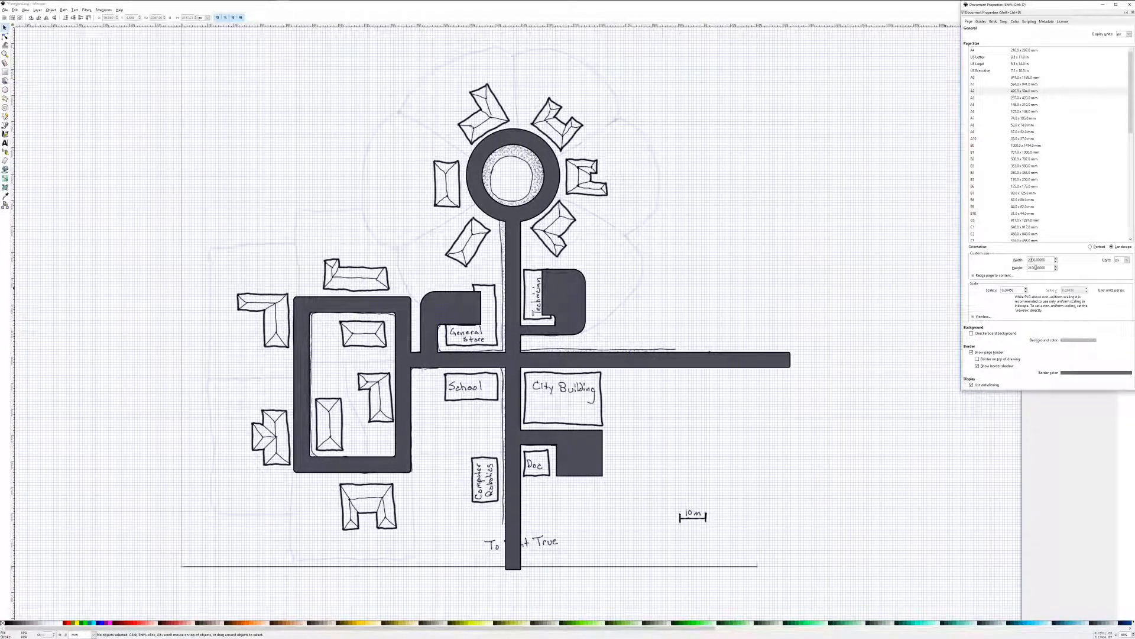
key(BackSpace)
text(19)
key(Return)
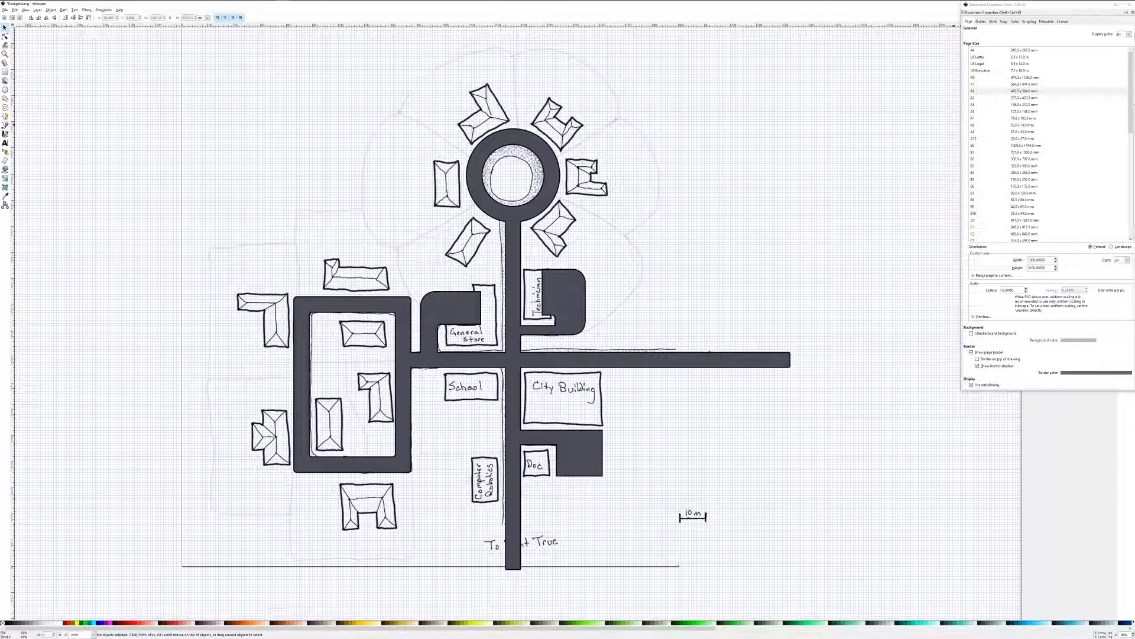
click(1129, 6)
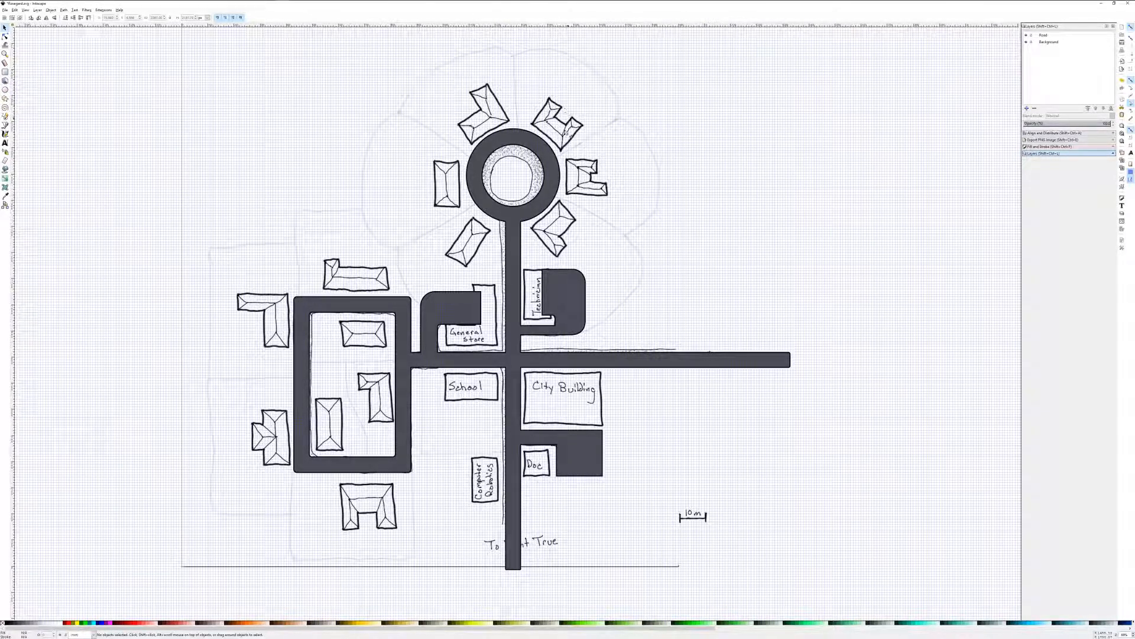
Delete the Background layer and undo the deletion.
click(1043, 42)
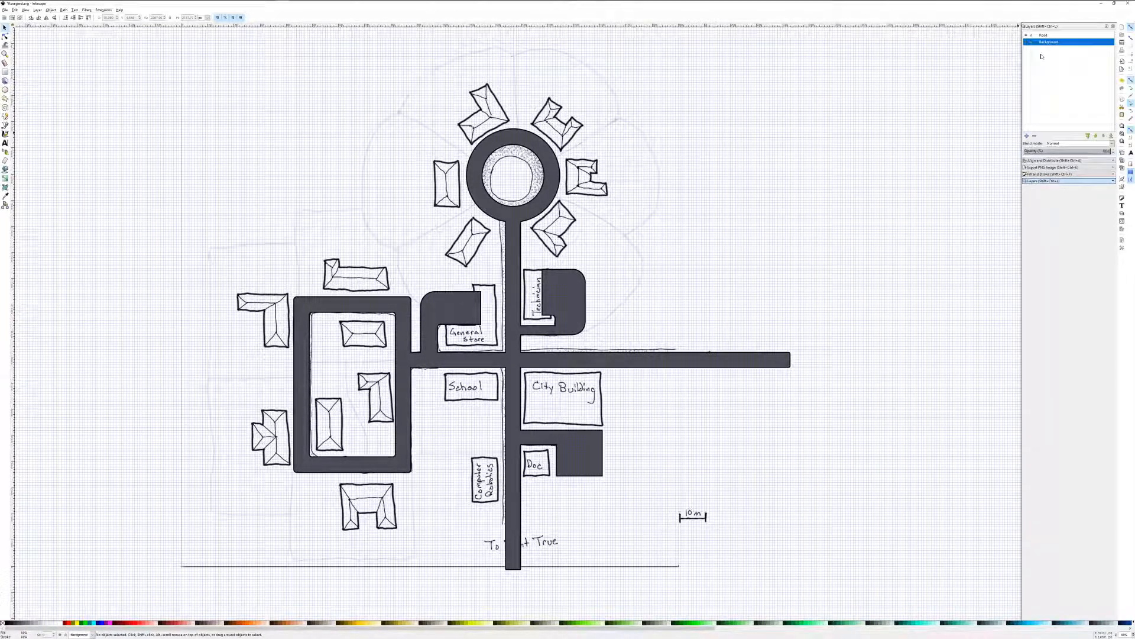
click(1034, 137)
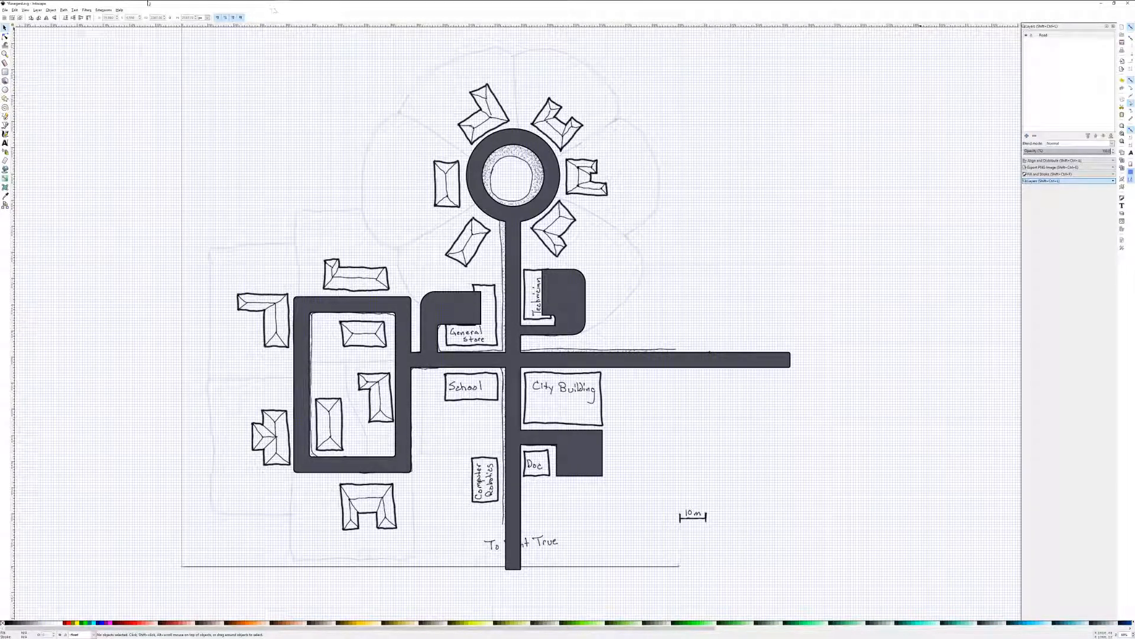
click(14, 11)
click(19, 18)
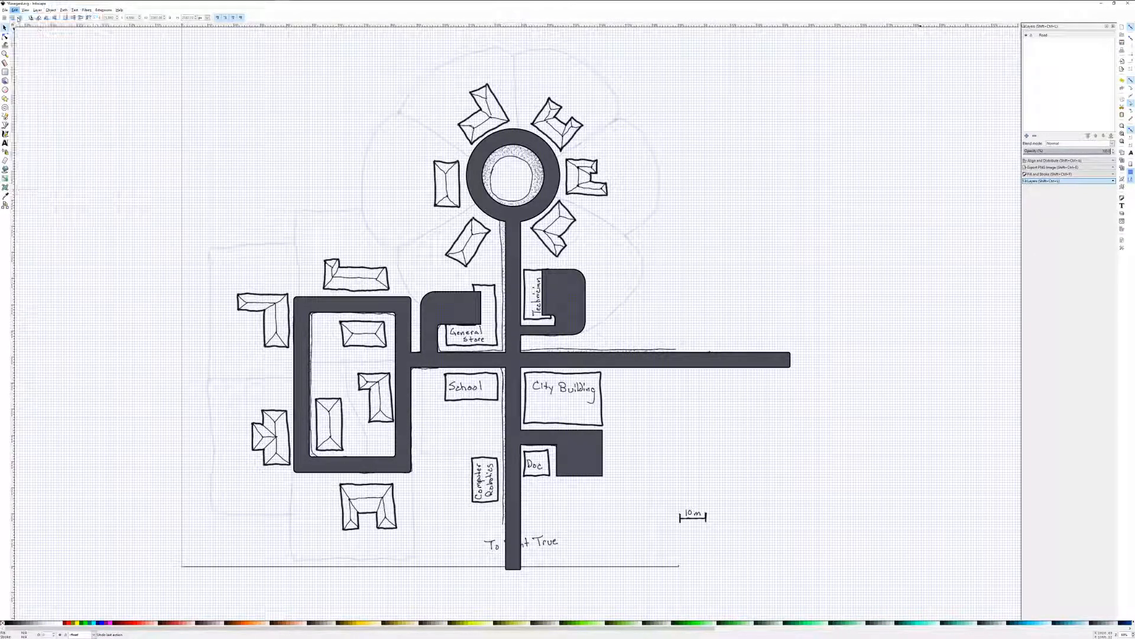
Add a new layer named Patterns and lower it to the bottom of the layer stack.
click(1026, 136)
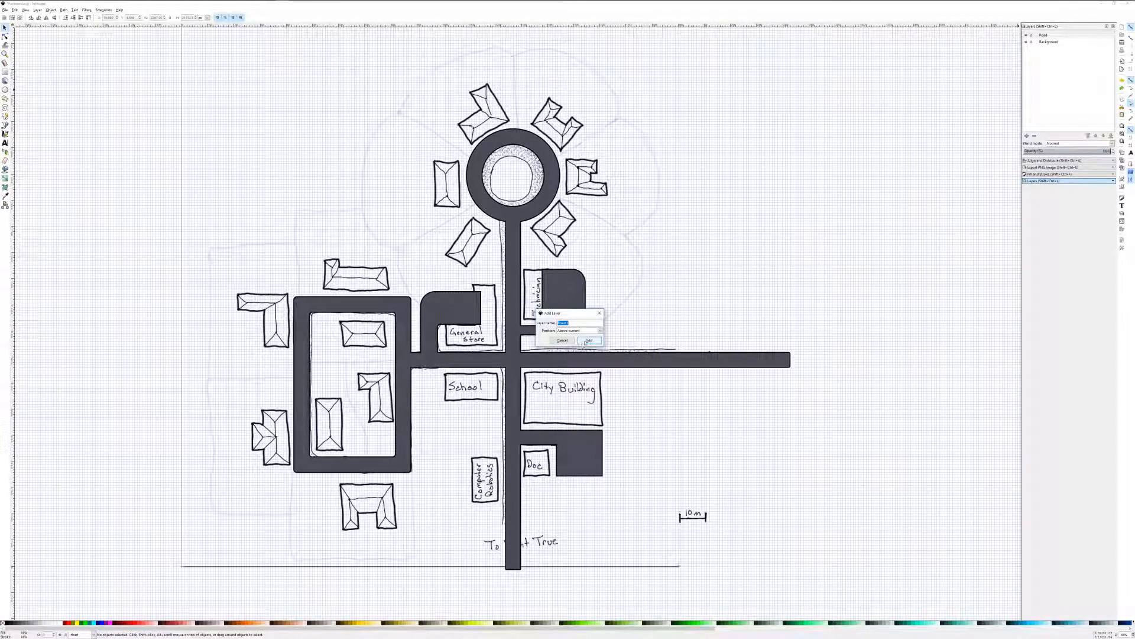
text(Pa)
key(Return)
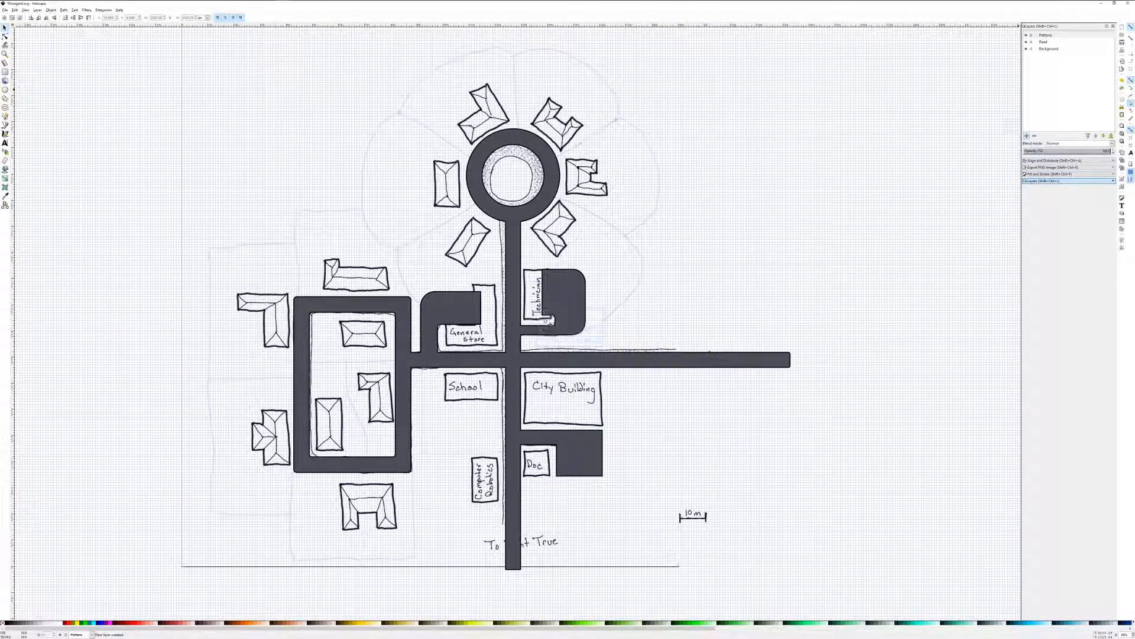
click(1047, 36)
click(1111, 136)
Hide the Background and Road layers.
click(1029, 42)
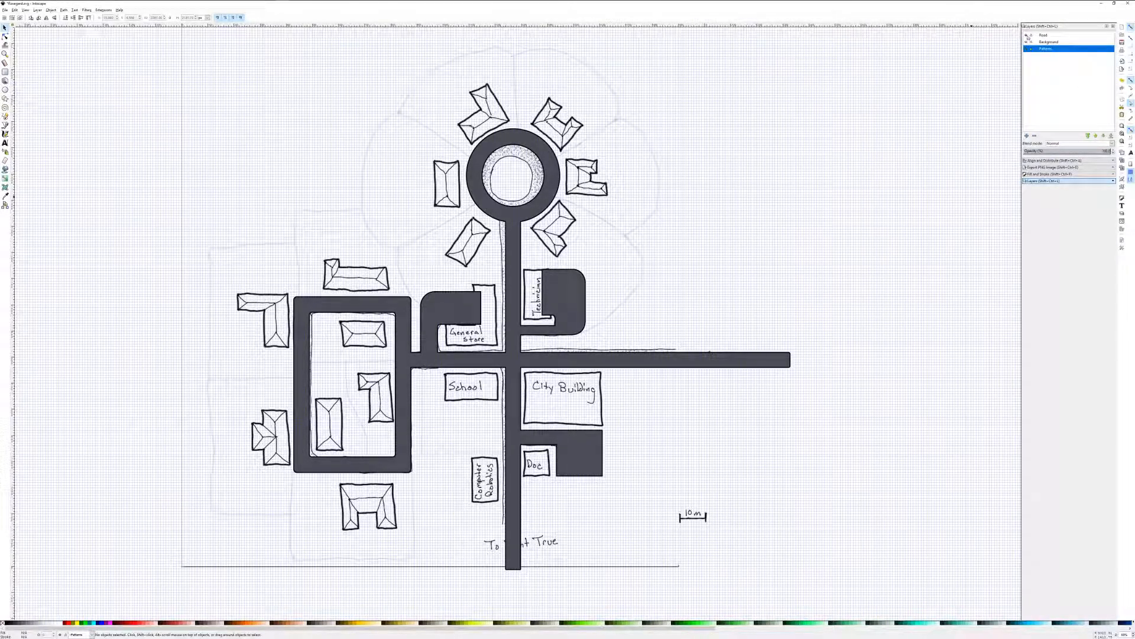
click(1027, 35)
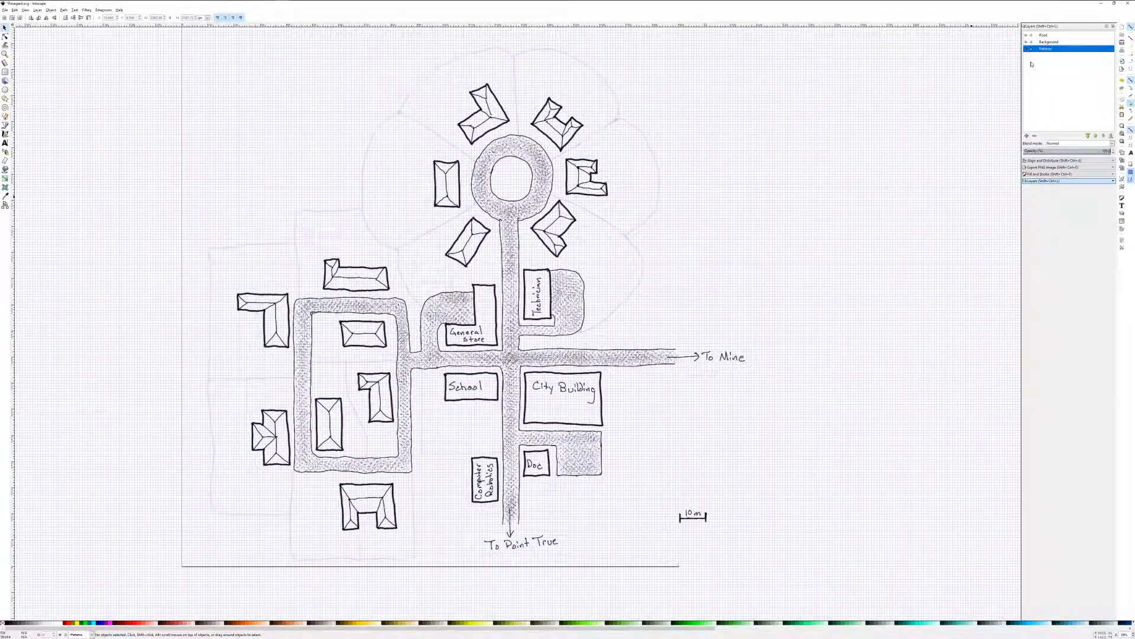
click(632, 157)
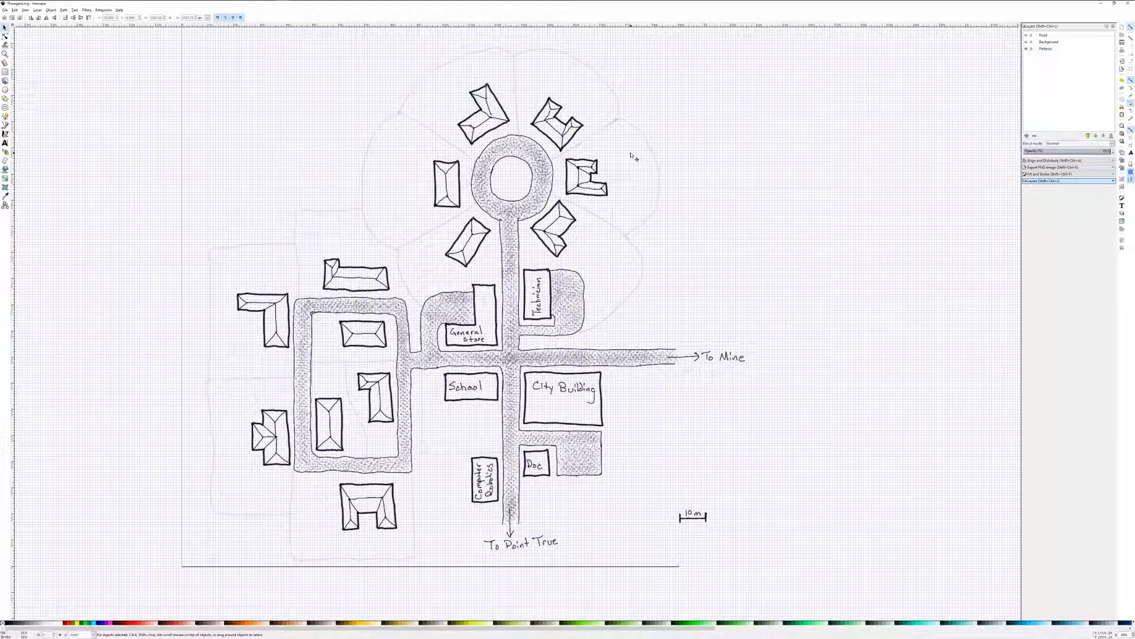
Move the scanned village map image to the Background layer.
right_click(633, 156)
click(617, 157)
click(519, 188)
right_click(288, 219)
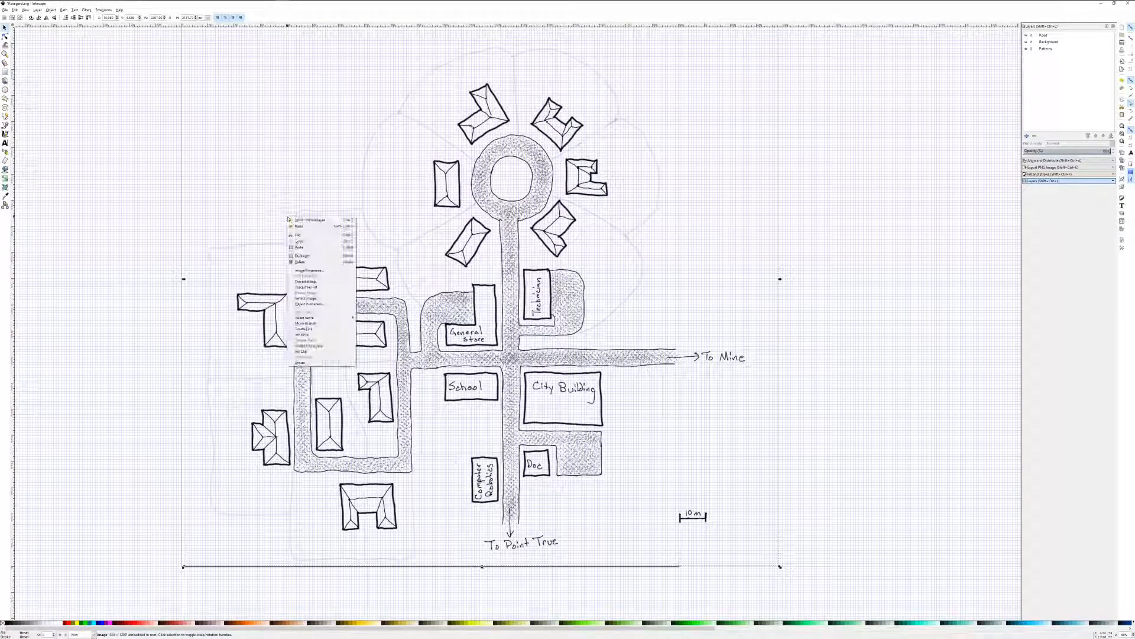
click(318, 323)
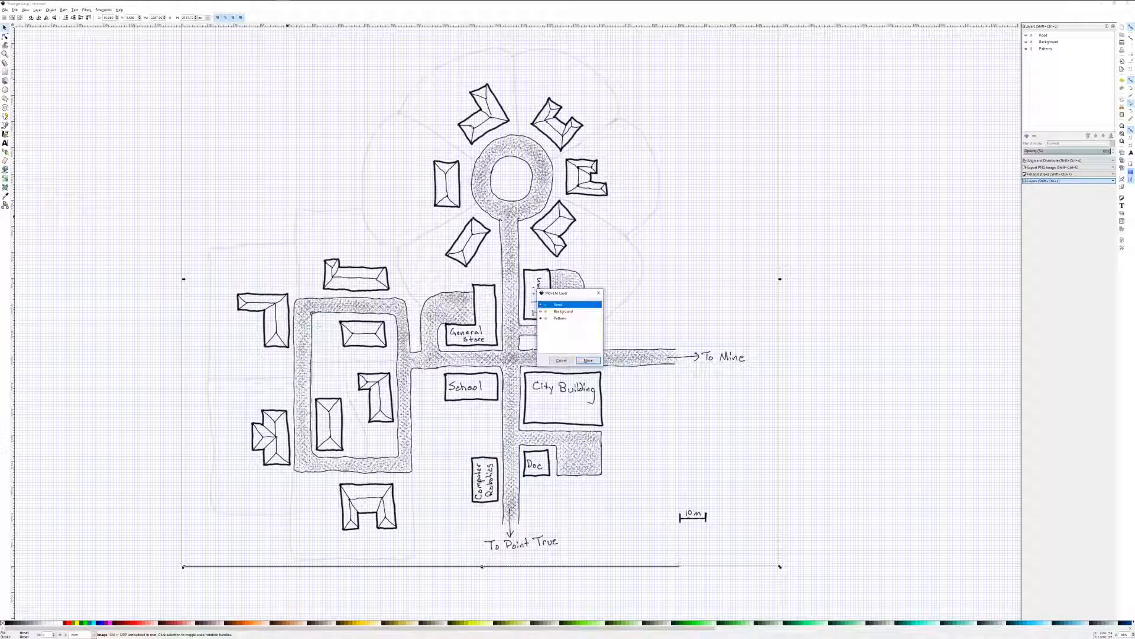
click(569, 312)
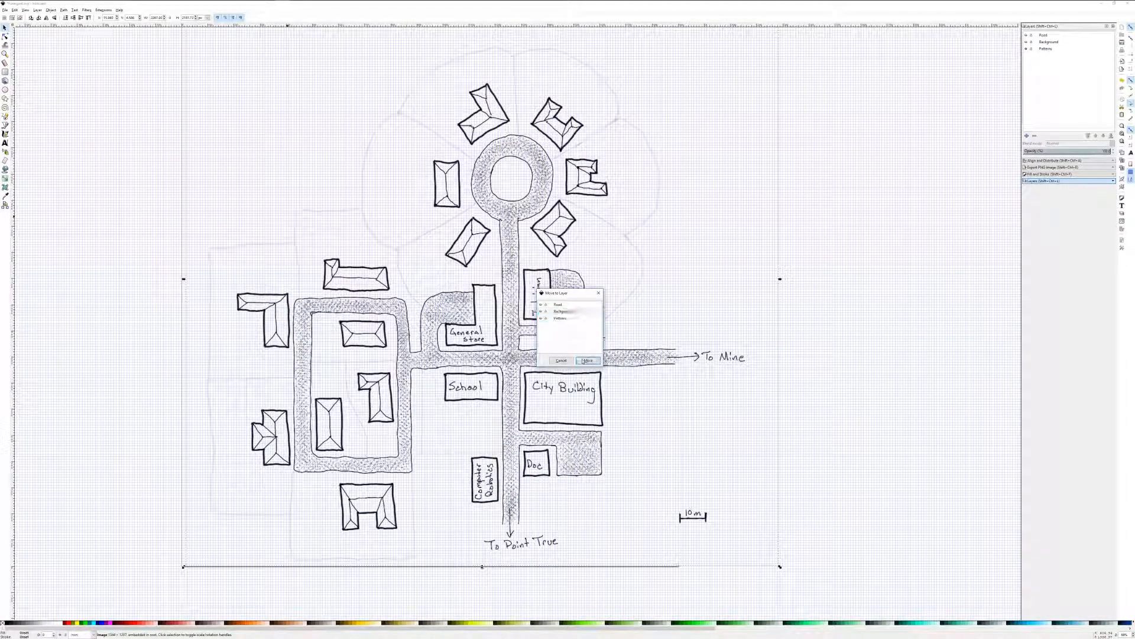
click(586, 361)
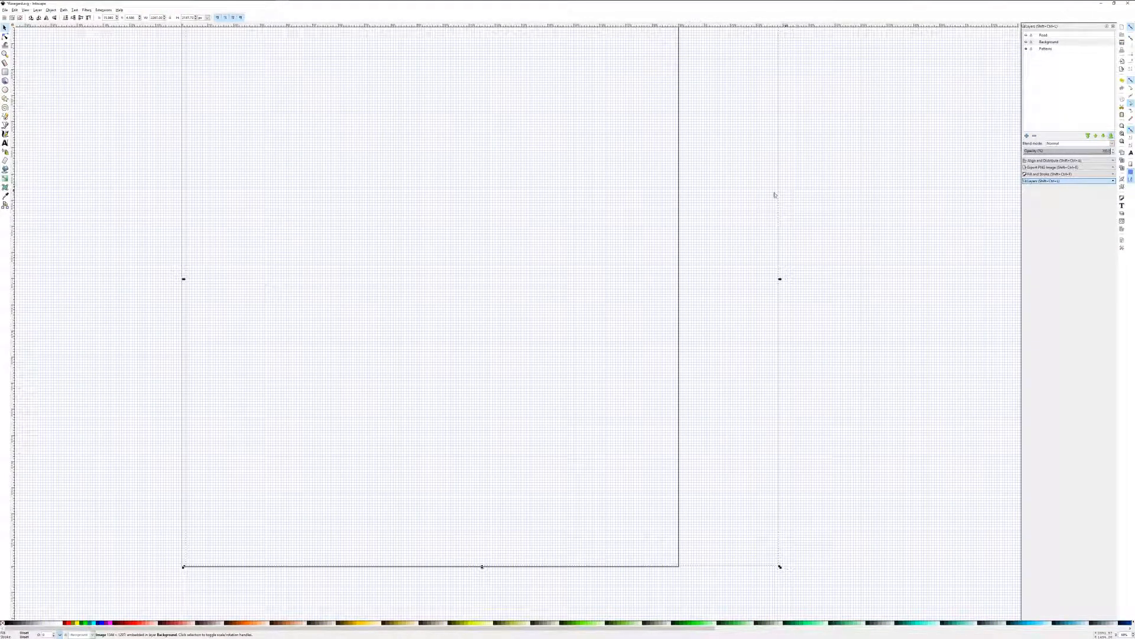
Start importing an image and browse to the roof textures folder inside Textures.
key(5)
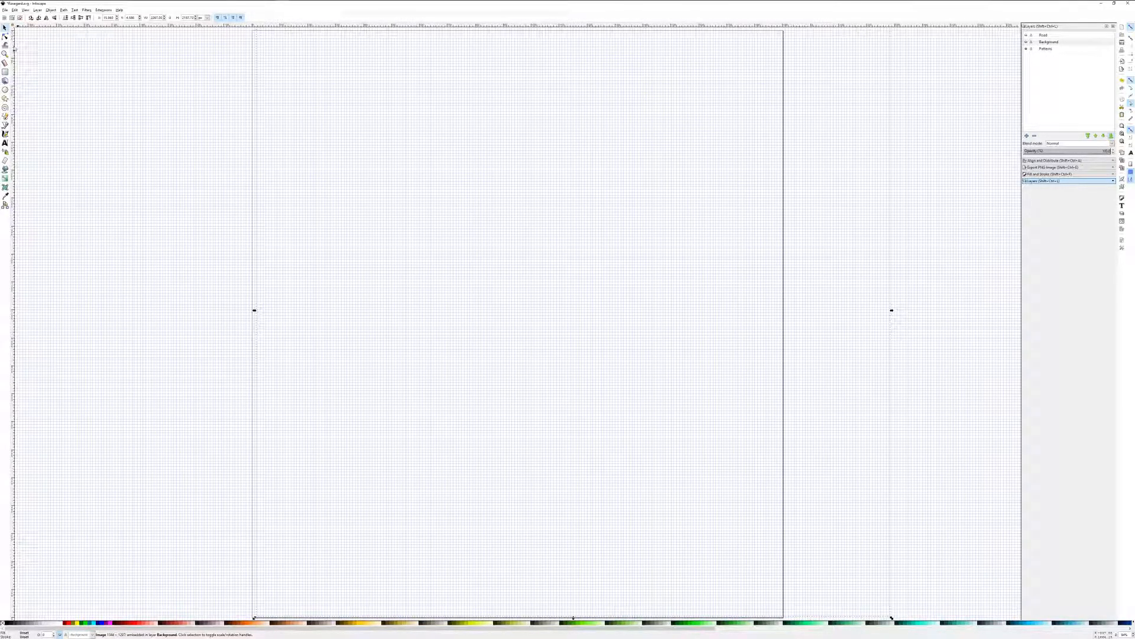
click(4, 10)
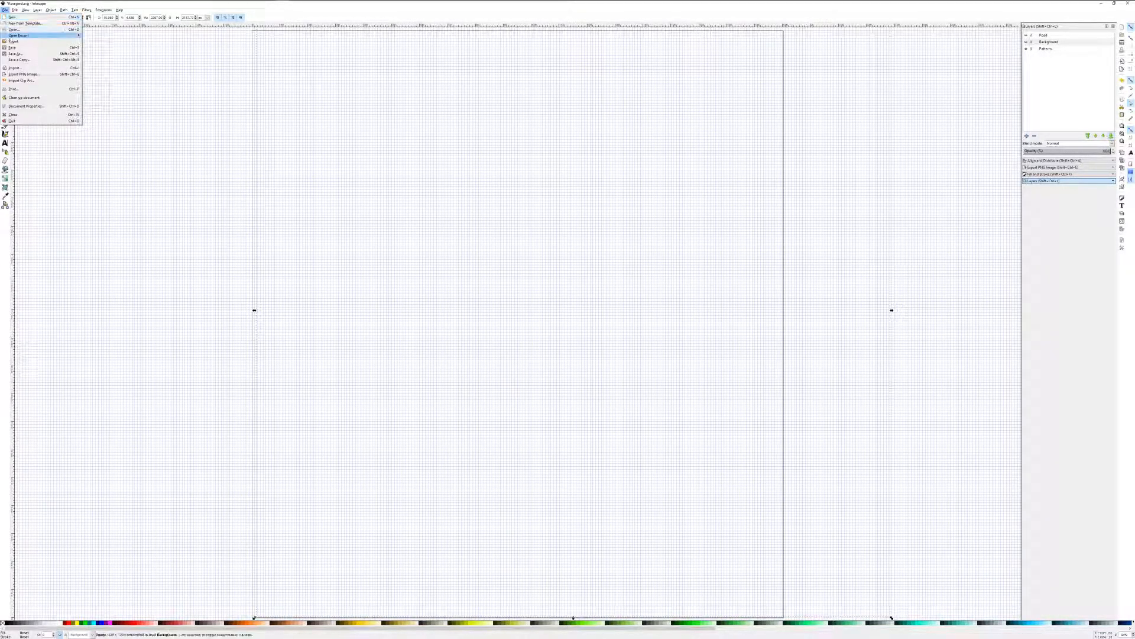
click(20, 69)
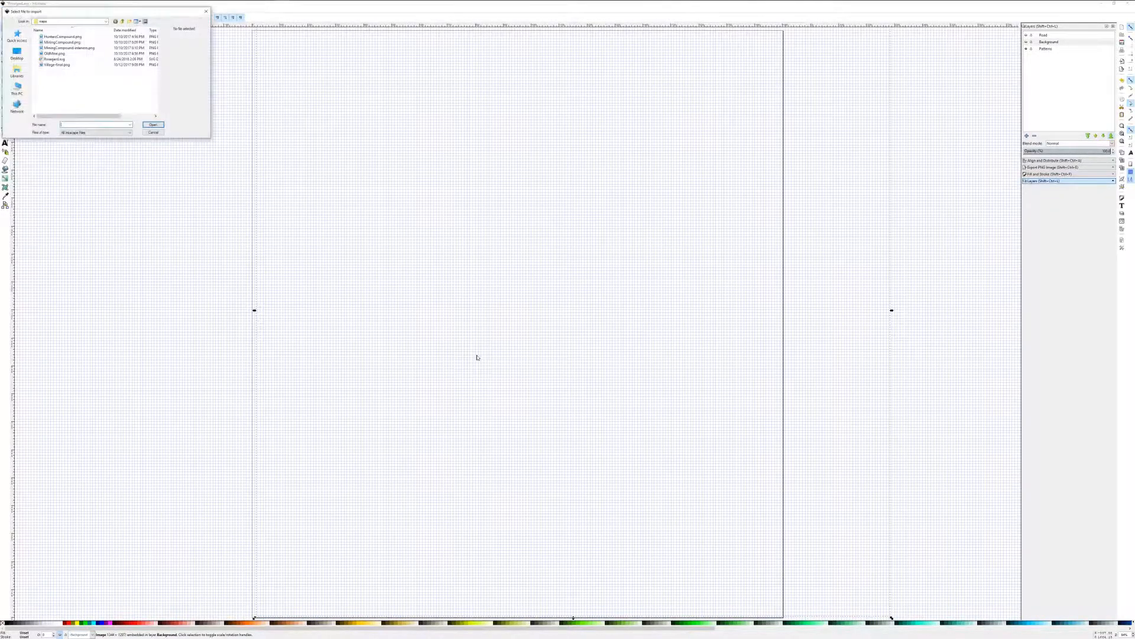
click(105, 22)
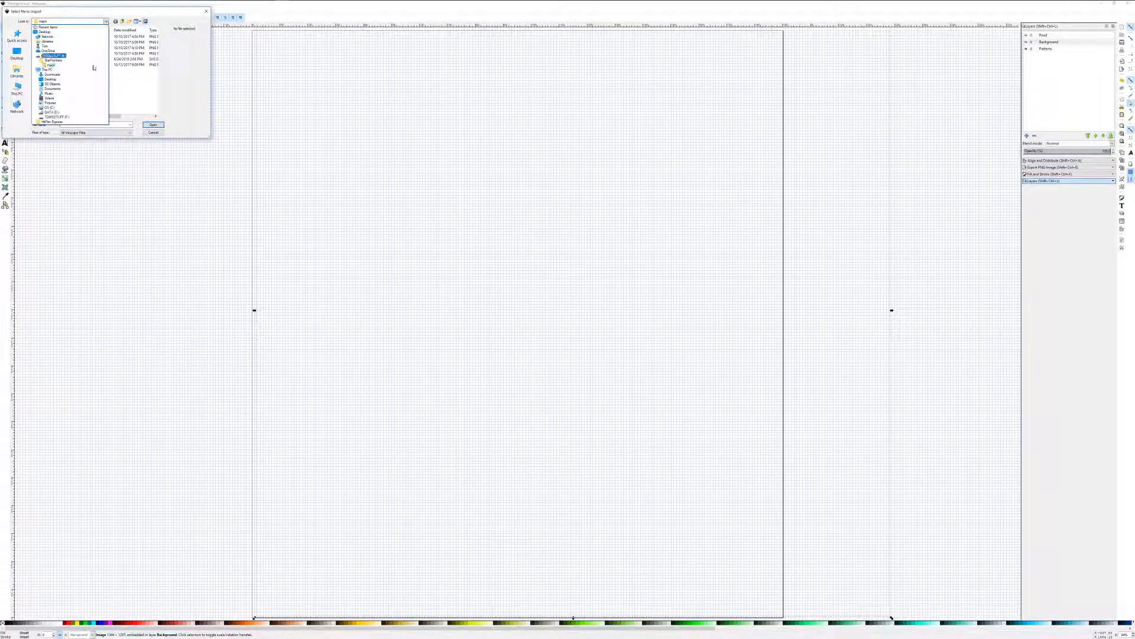
click(57, 117)
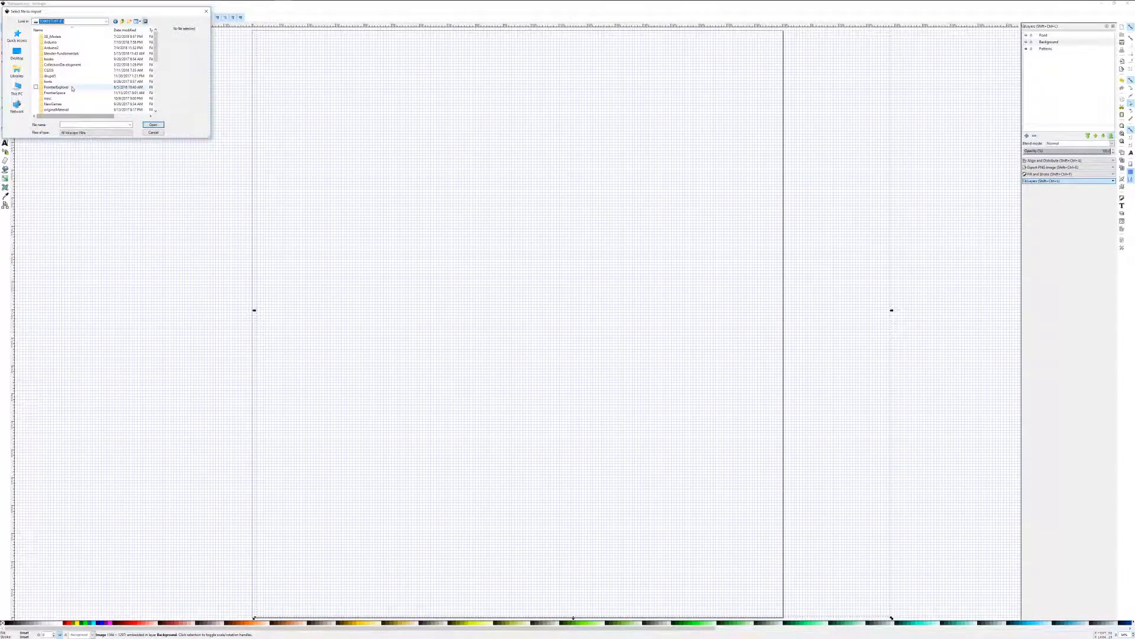
double_click(51, 53)
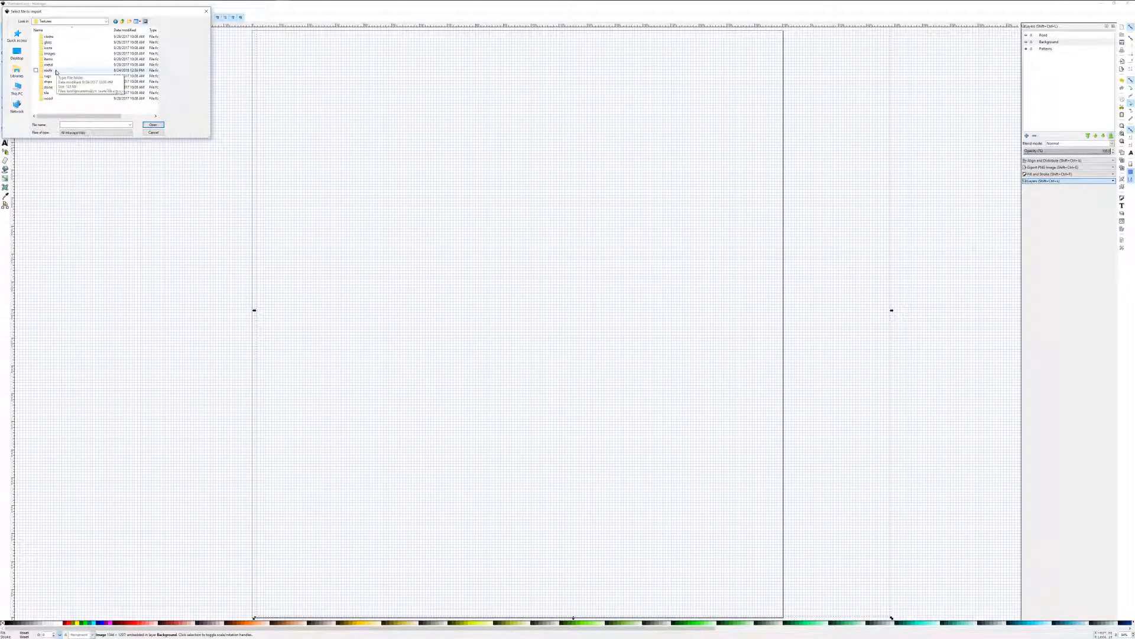
double_click(56, 71)
Preview each of the roof texture images in the folder to compare their patterns and colours.
click(74, 37)
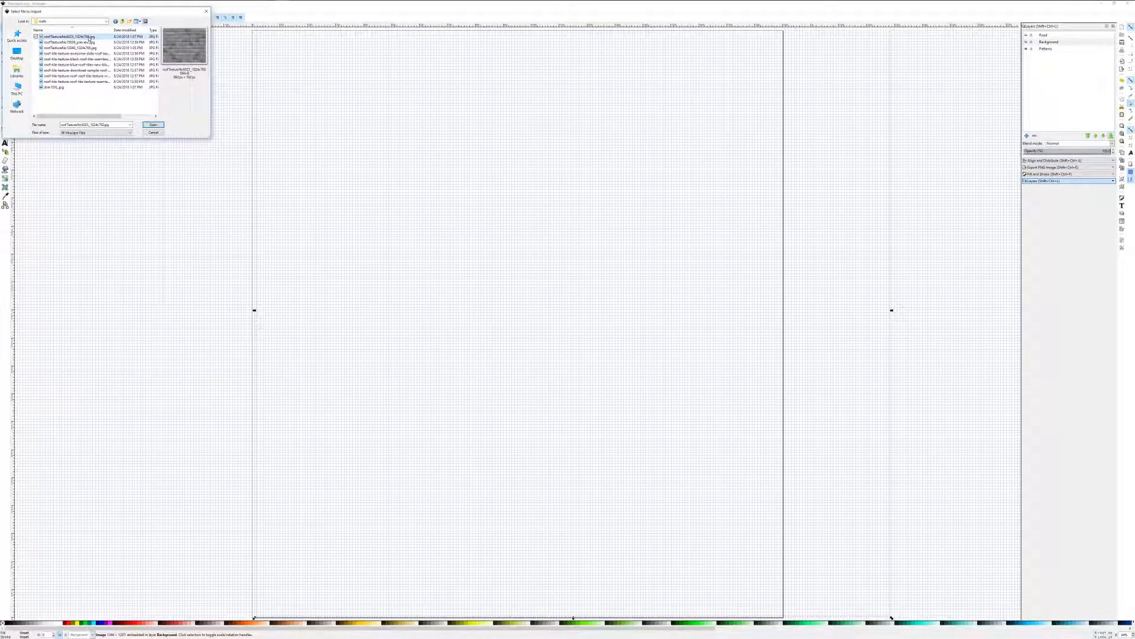
click(88, 43)
click(89, 48)
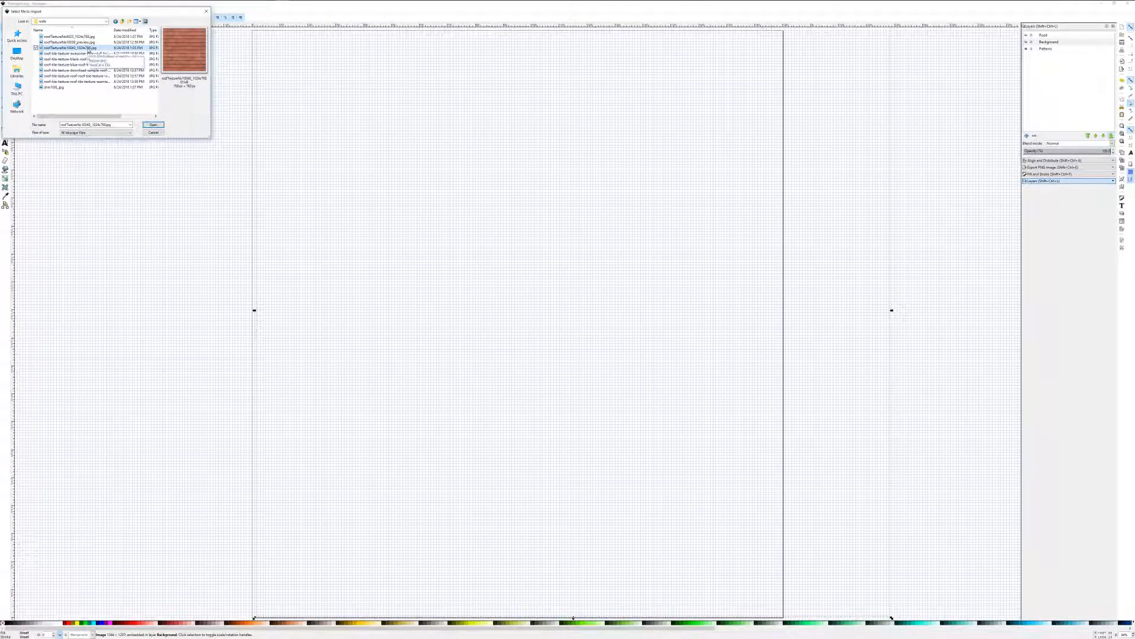
click(88, 54)
click(89, 59)
click(90, 65)
click(90, 70)
click(91, 76)
click(91, 82)
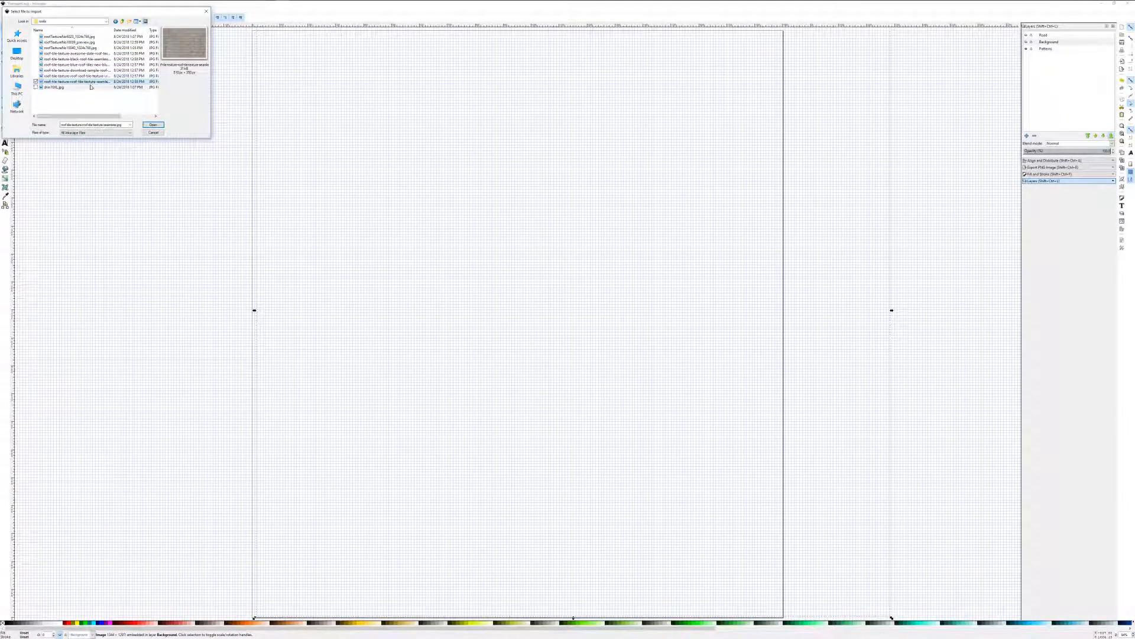
click(91, 87)
Import the red roof tile texture JPG as an embedded image.
click(72, 48)
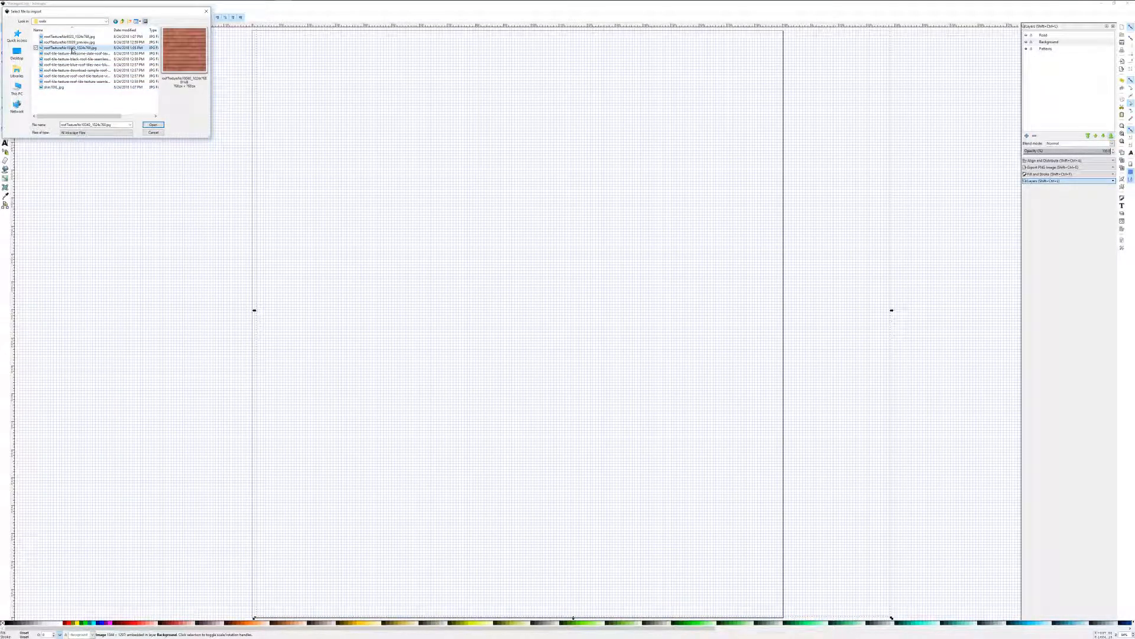
double_click(72, 48)
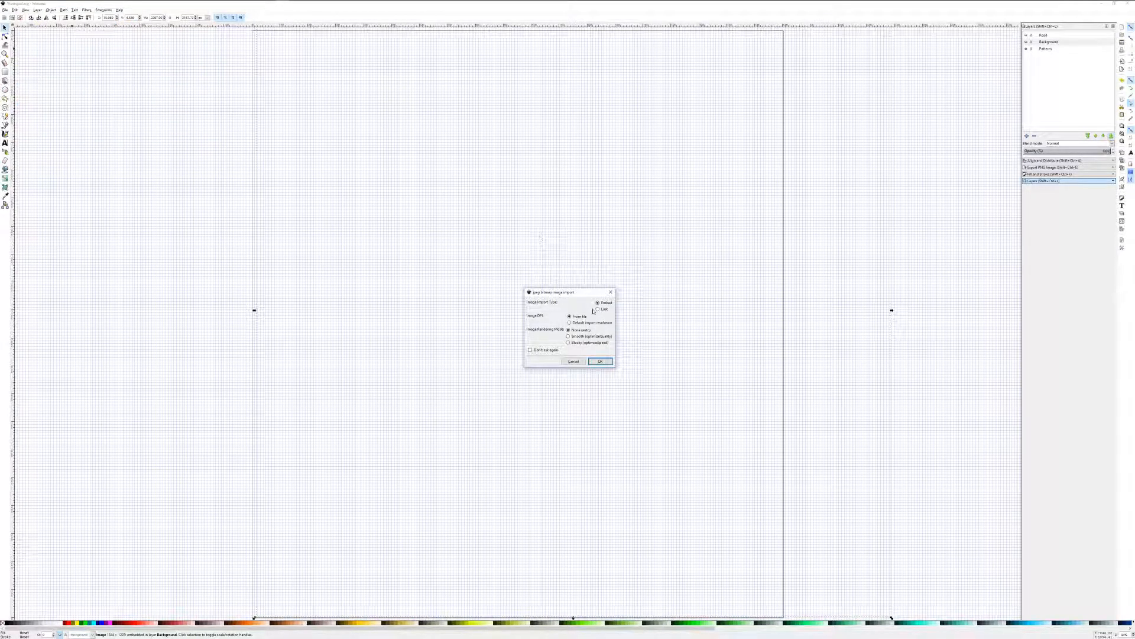
click(599, 359)
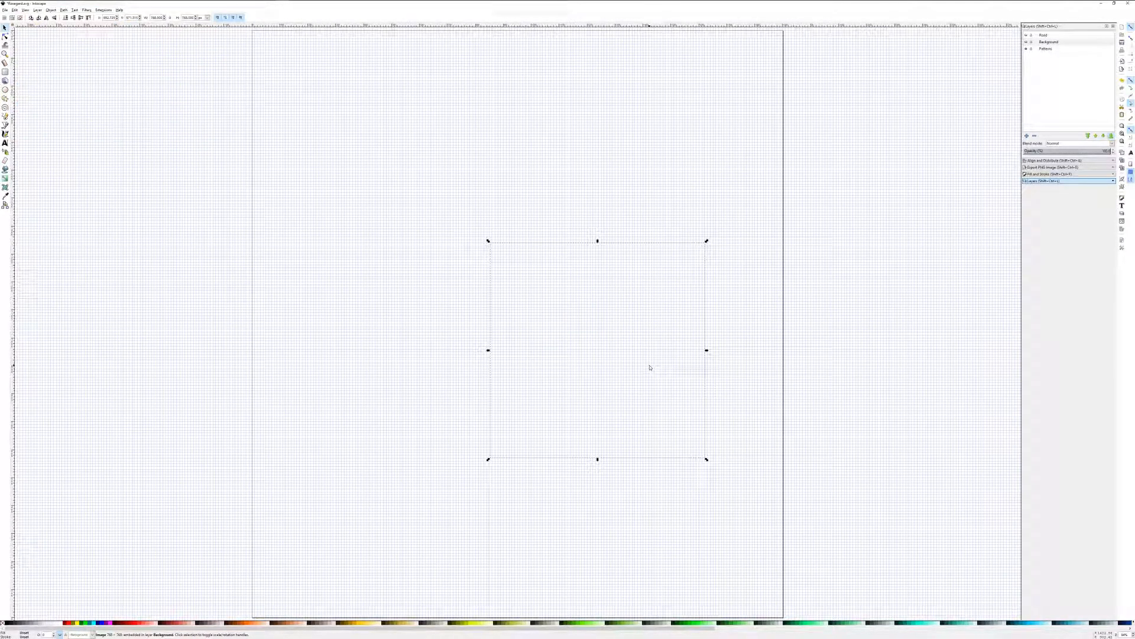
Make the Background layer current and turn its visibility back on.
click(1044, 50)
click(1045, 36)
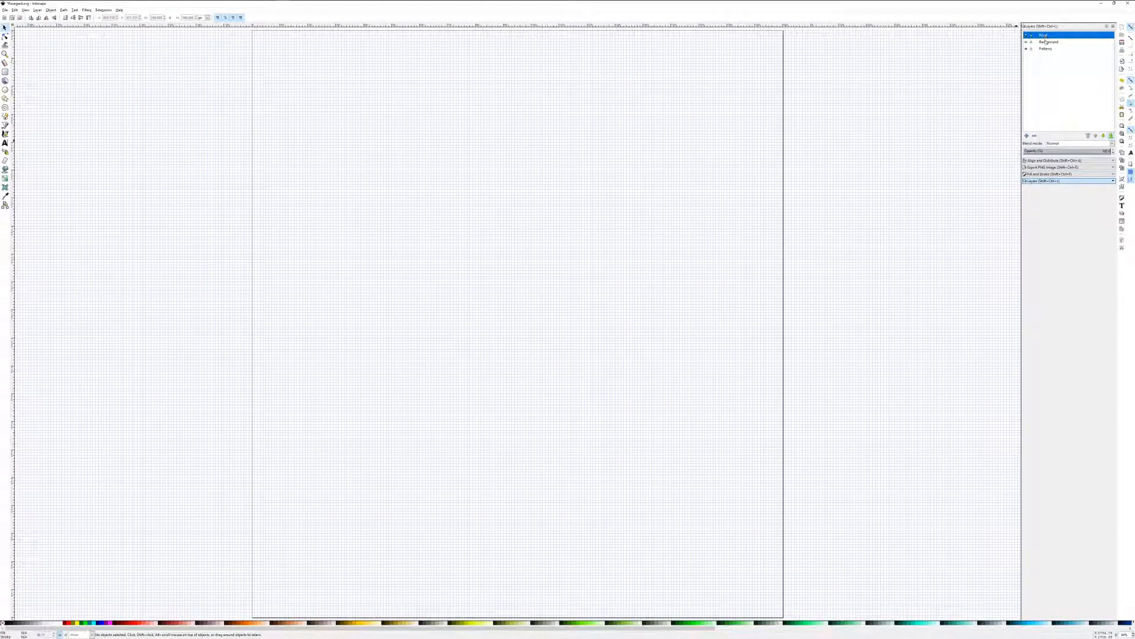
click(1046, 44)
click(1027, 41)
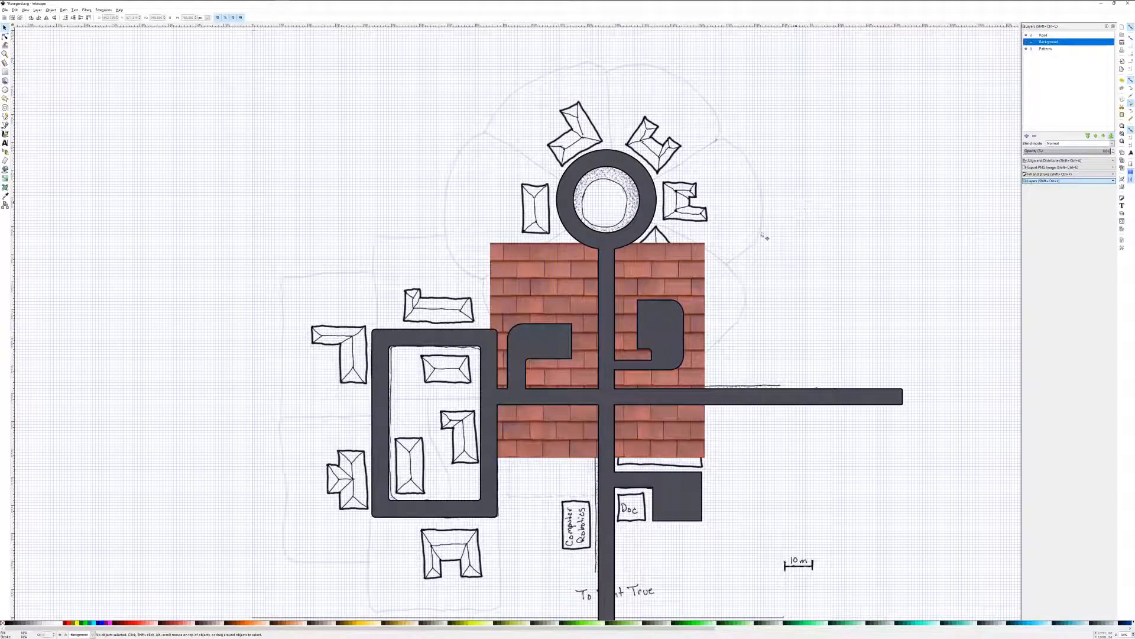
Move the imported red roof tile image from the Background layer to the Patterns layer.
right_click(683, 272)
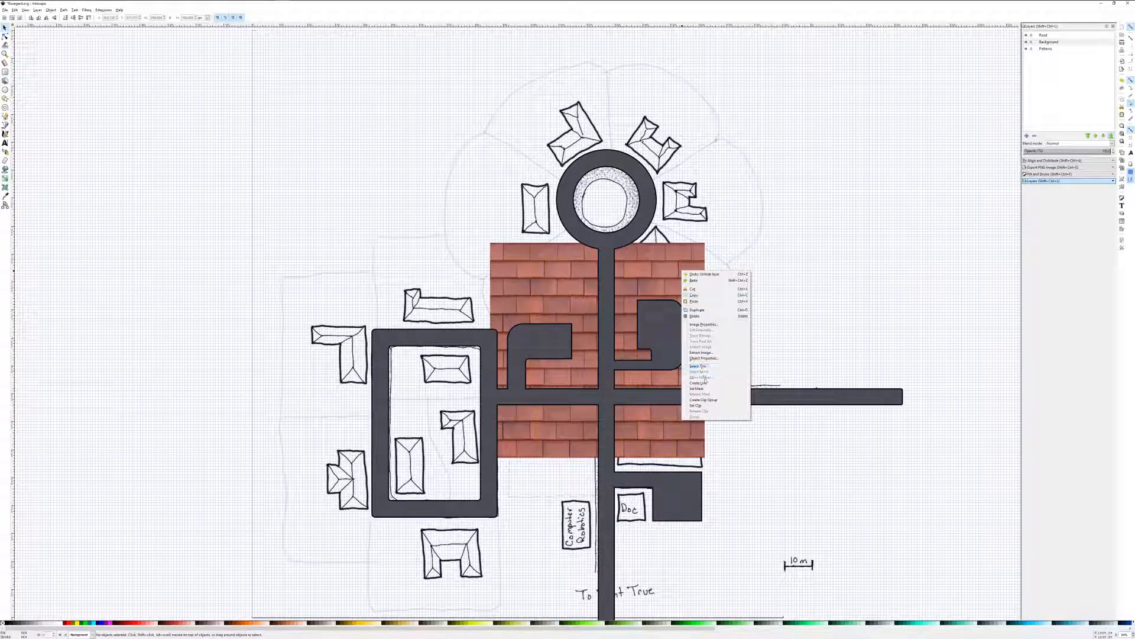
click(639, 283)
click(638, 279)
right_click(639, 276)
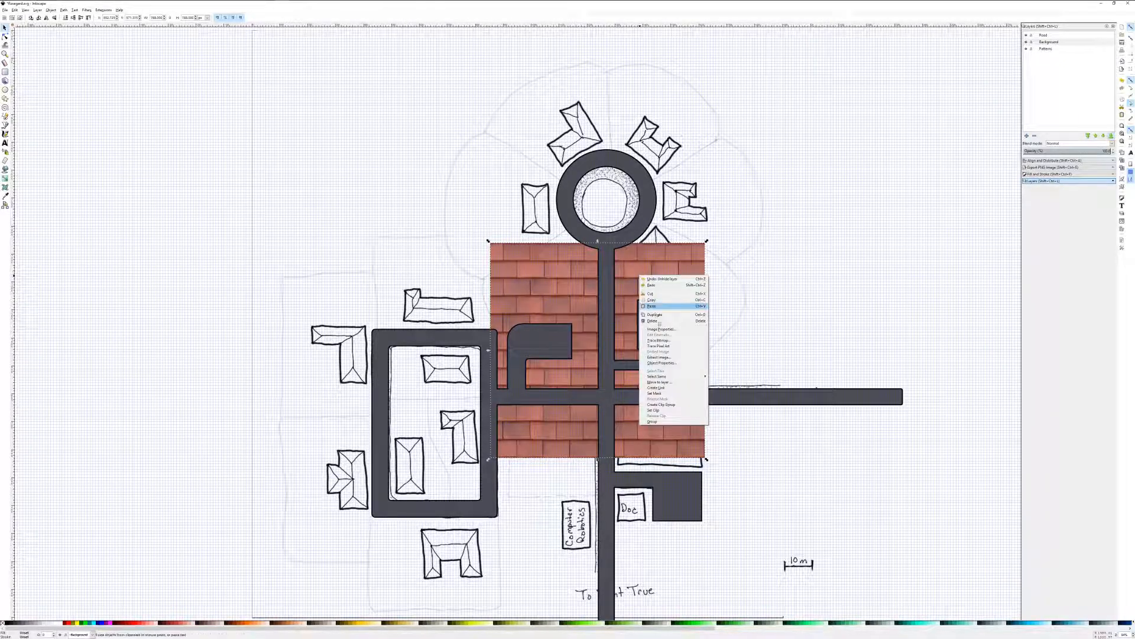
click(669, 383)
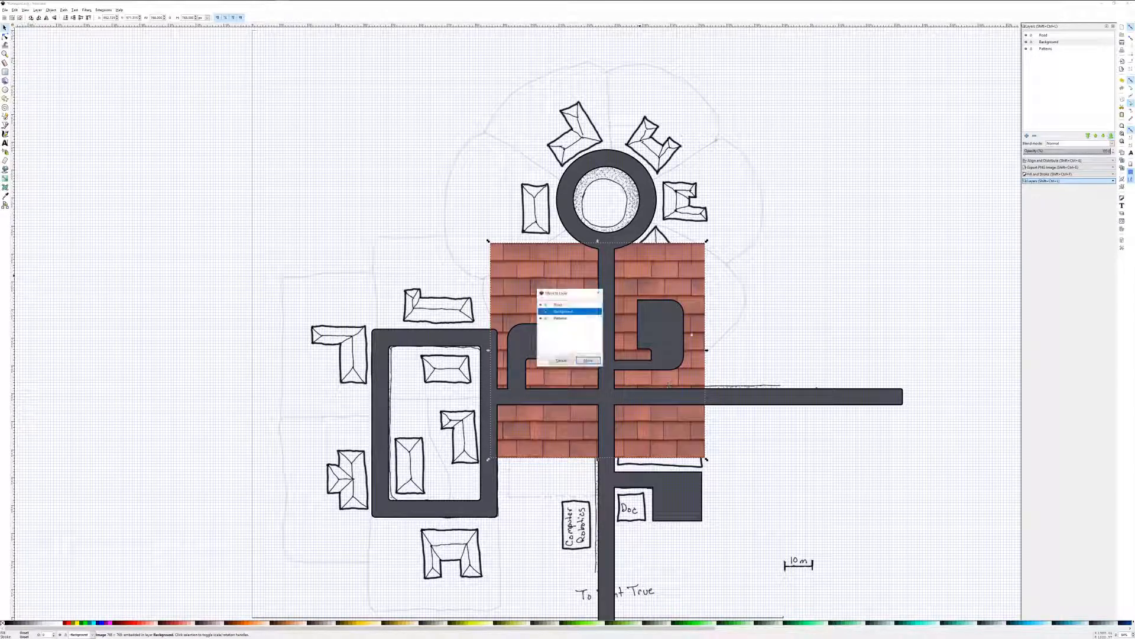
double_click(570, 320)
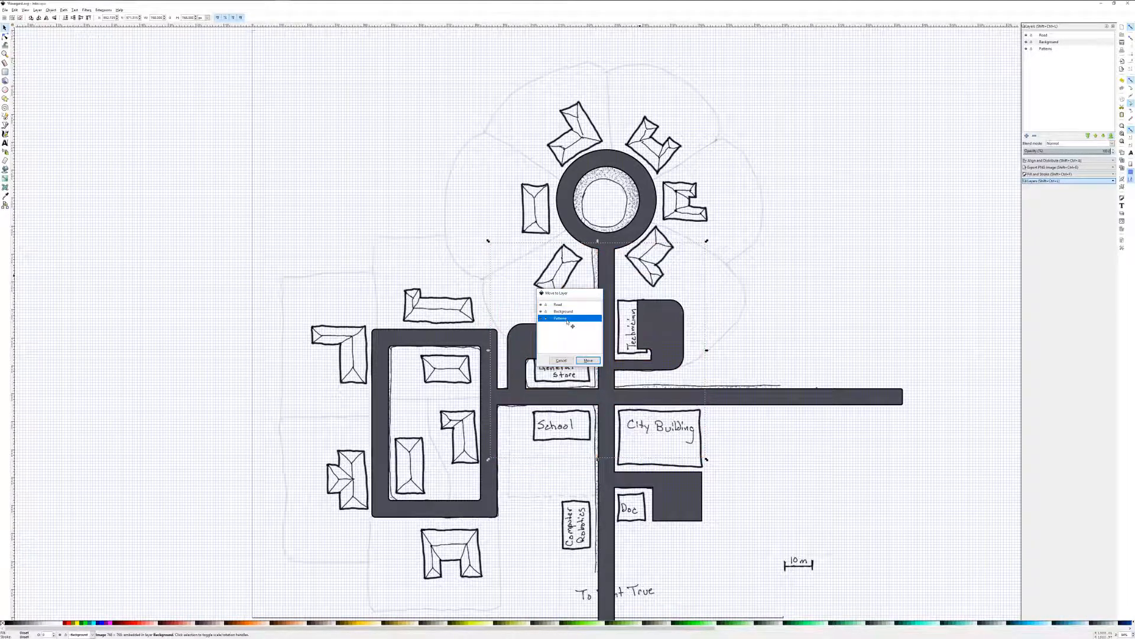
Hide the Background and Road layers and move the roof texture toward the upper left of the page.
click(1025, 42)
click(1026, 35)
drag(597, 269, 413, 112)
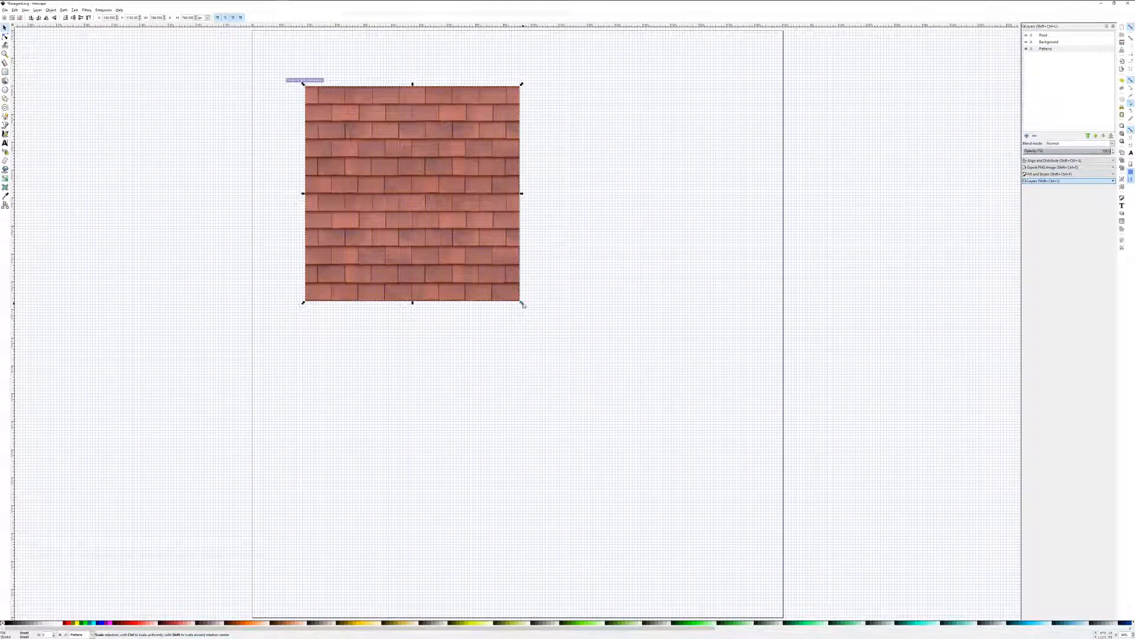
Scale the roof texture down proportionally to 110 px wide and place it in the page's upper-left corner.
double_click(155, 19)
text(3)
key(Return)
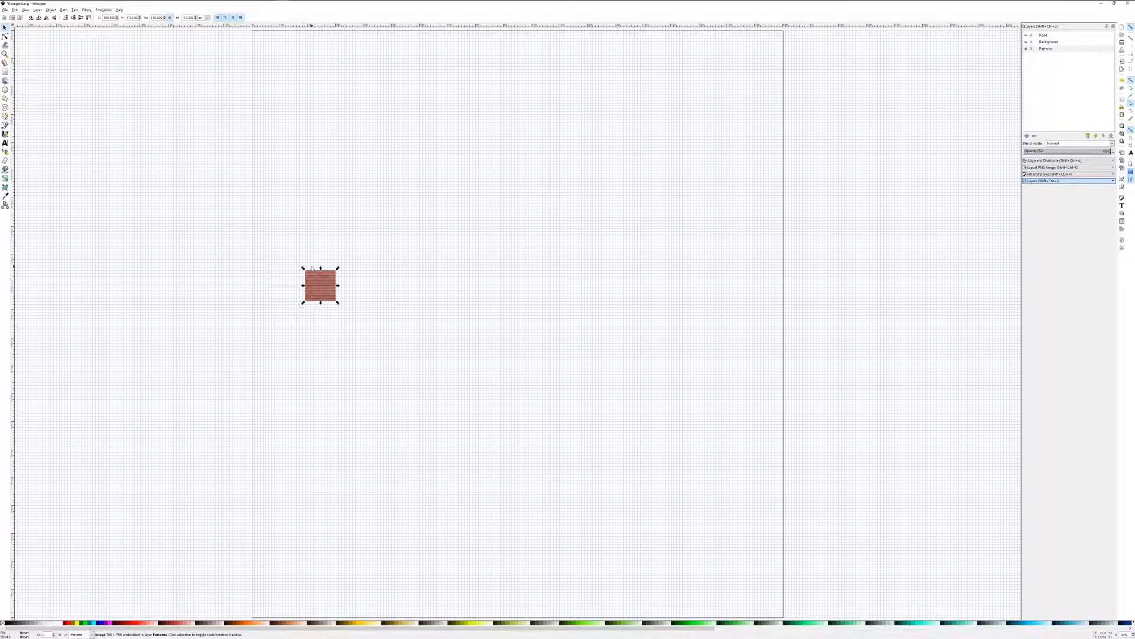
drag(324, 285, 266, 49)
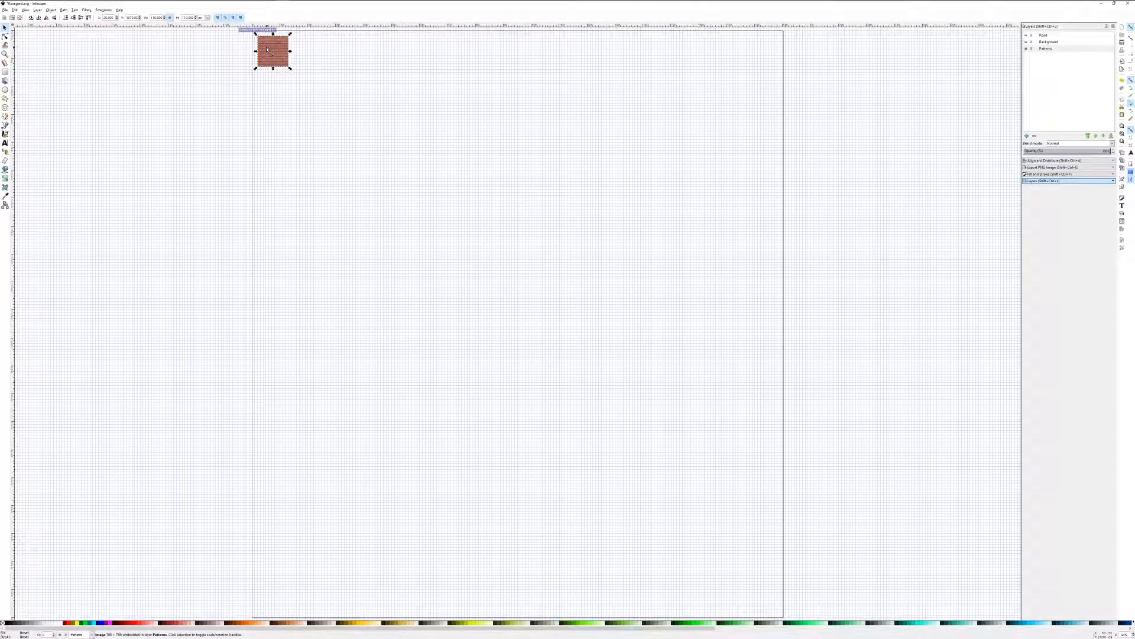
Duplicate the roof texture three times and space the copies evenly in a row along the page's upper edge.
key(ctrl+d)
drag(267, 50, 382, 52)
key(ctrl+d)
key(ctrl+d)
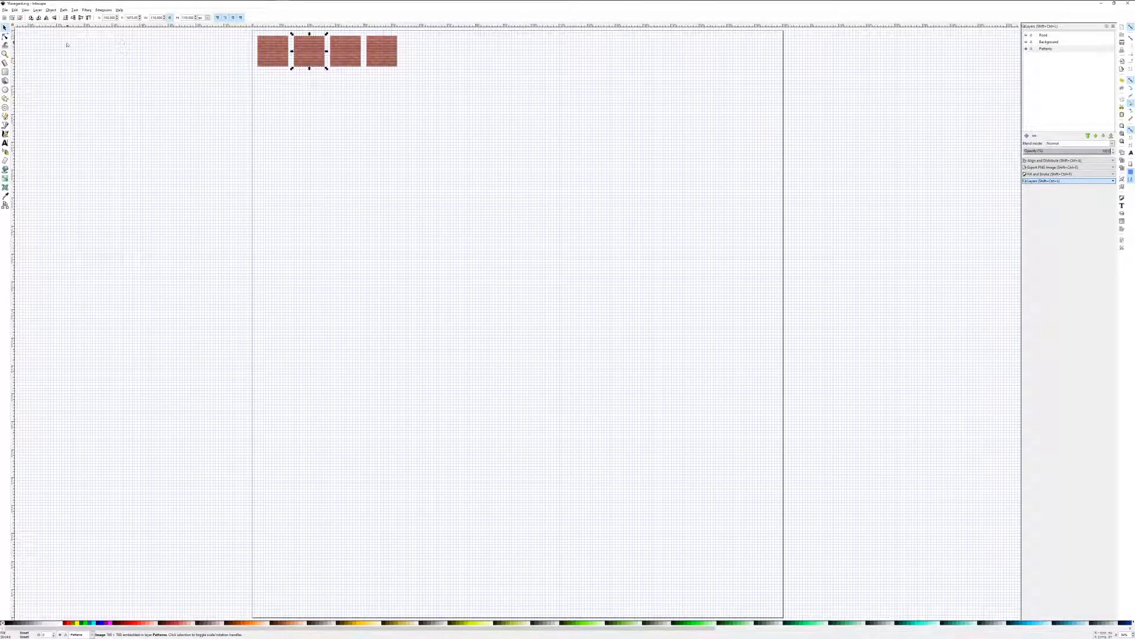
Rotate the texture copies in 90-degree steps so the four tiles each face a different direction.
click(31, 17)
click(31, 17)
click(32, 18)
click(31, 18)
Convert the first roof texture tile in the row to a pattern.
click(64, 10)
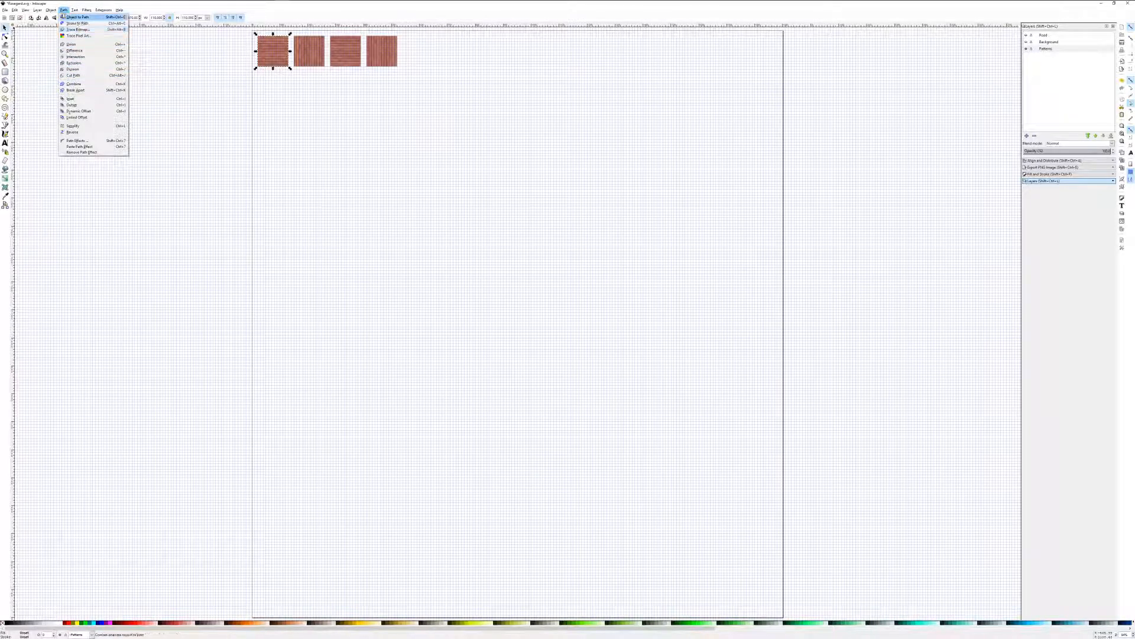
mouse_move(49, 10)
mouse_move(62, 84)
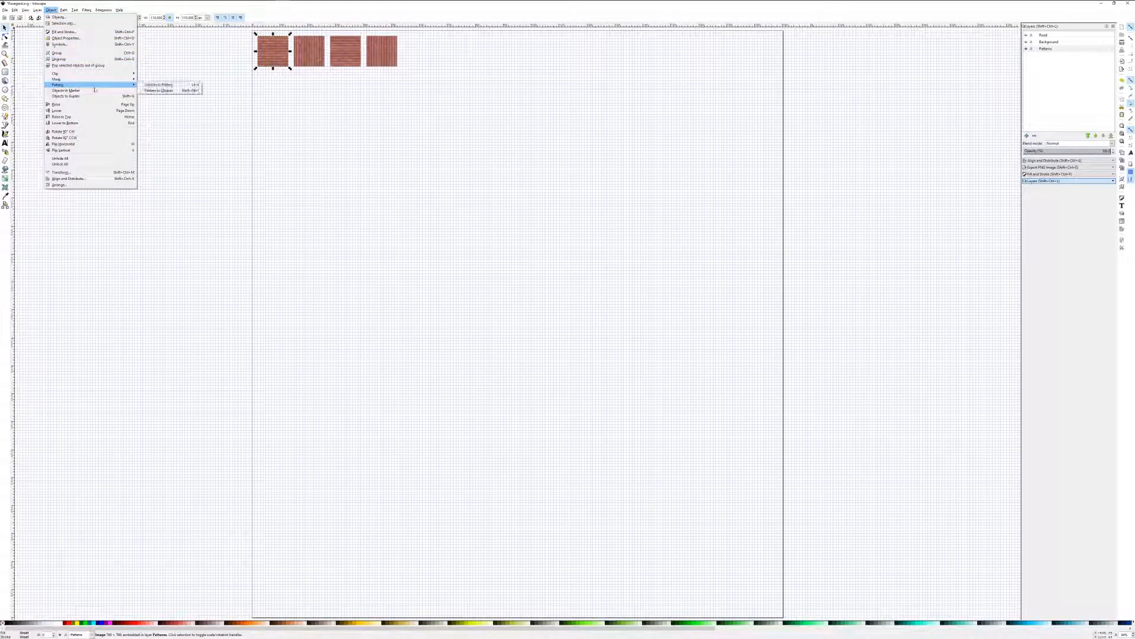
click(148, 86)
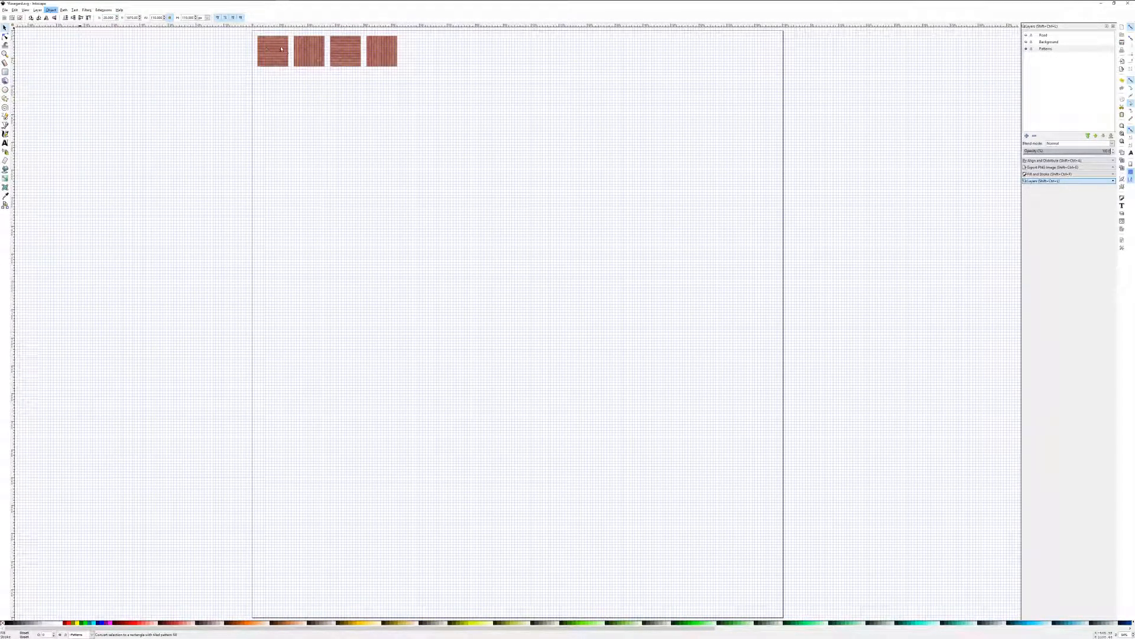
Convert the second roof texture tile, with its shingles running vertically, to a pattern.
click(311, 55)
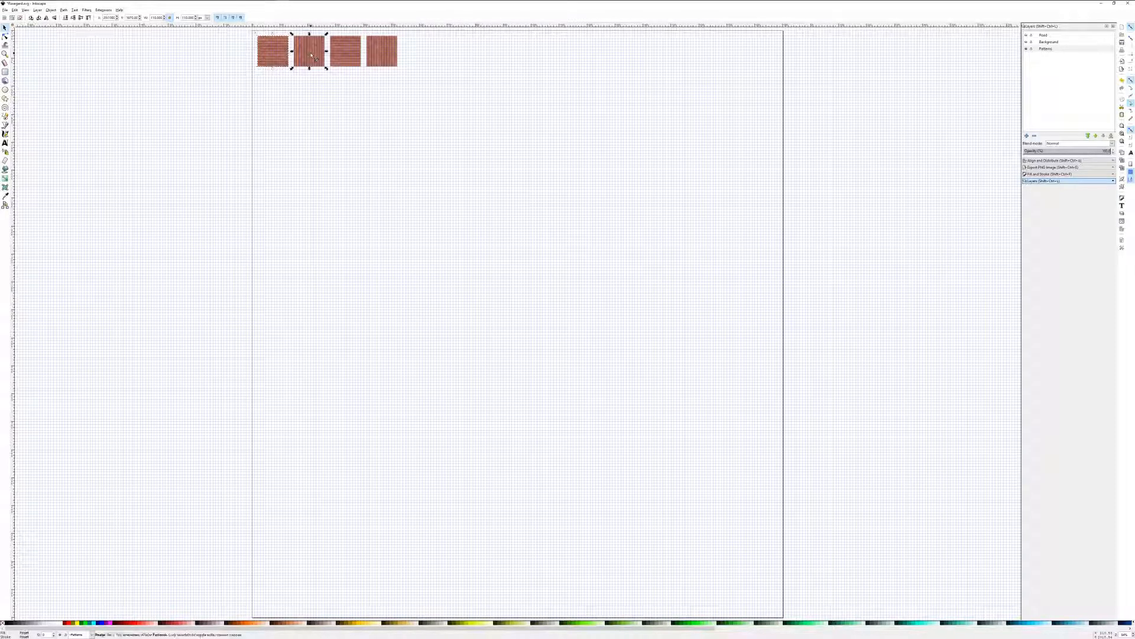
click(51, 11)
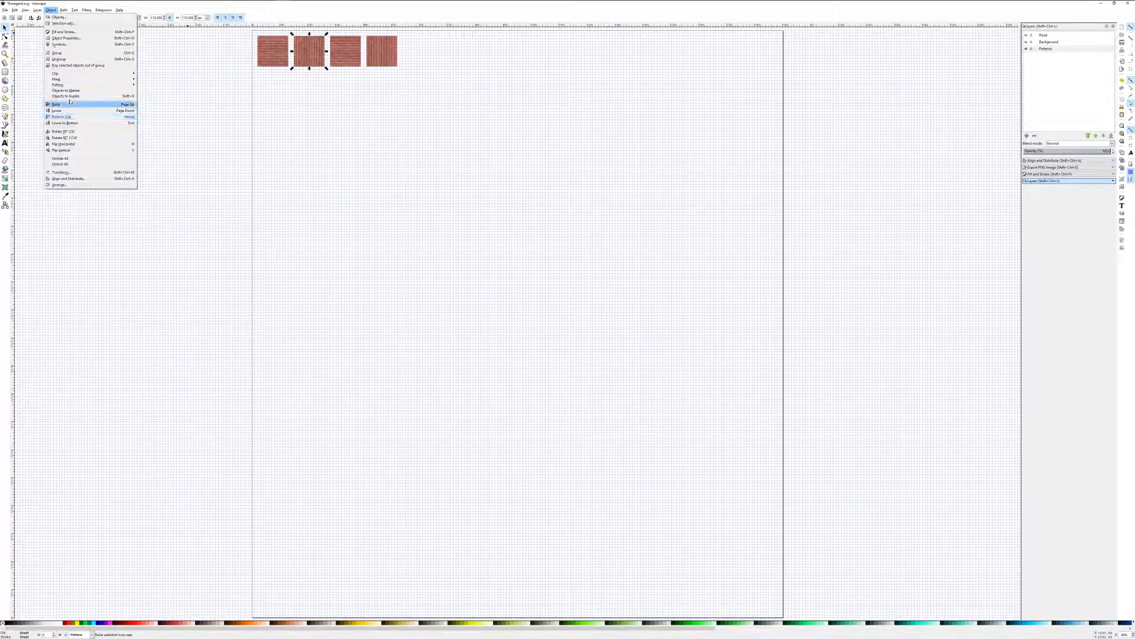
mouse_move(68, 87)
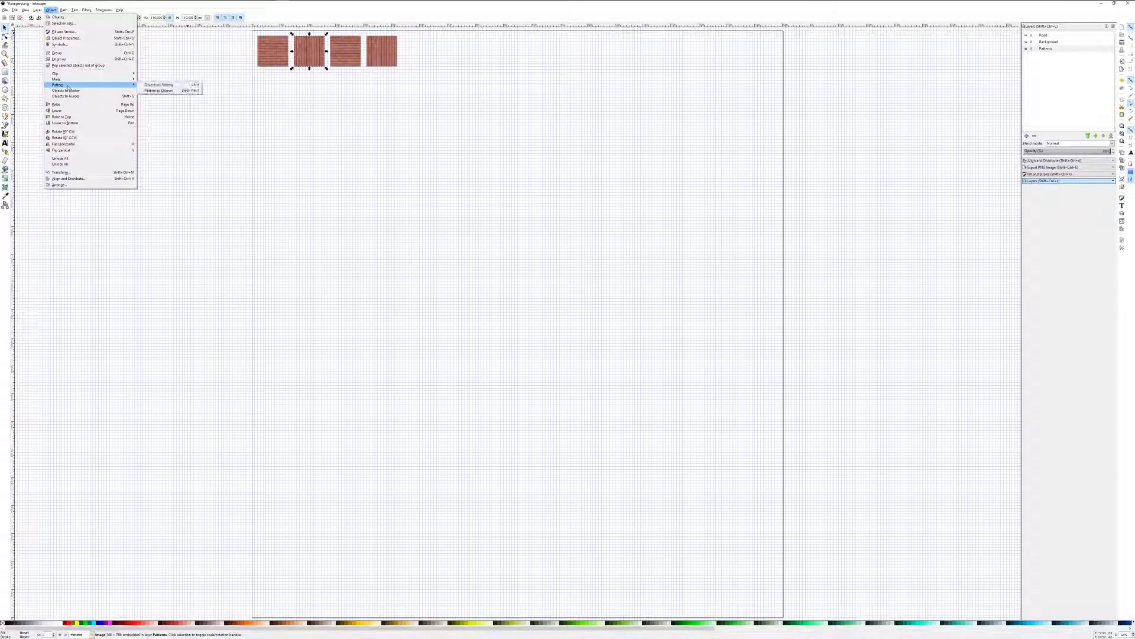
click(159, 85)
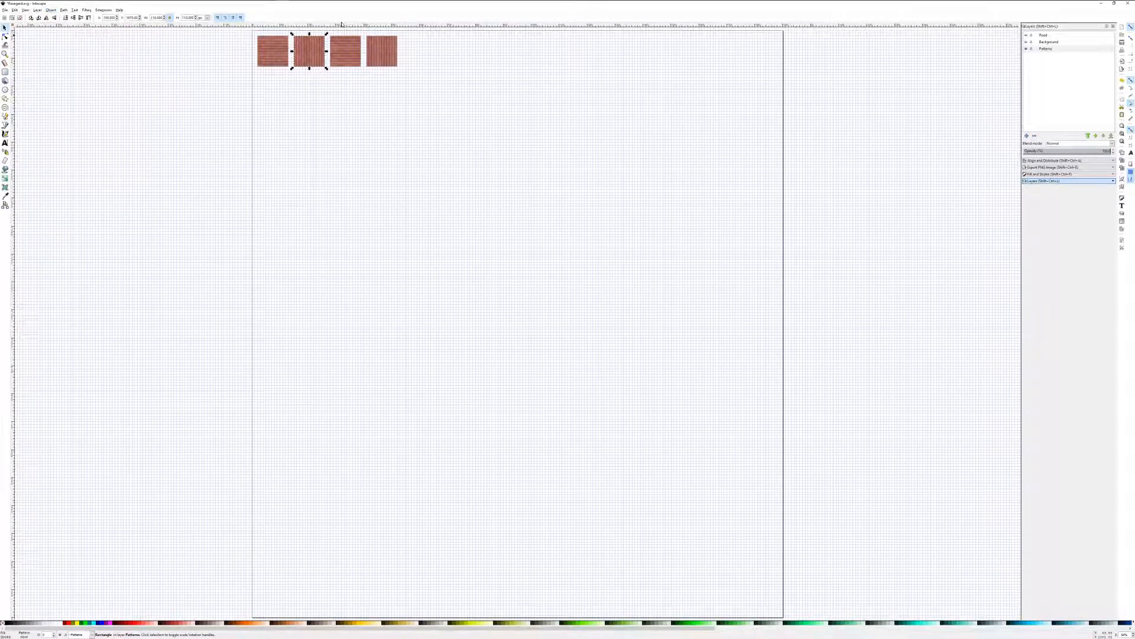
Convert the third roof texture tile in the row to a pattern.
click(343, 53)
click(38, 10)
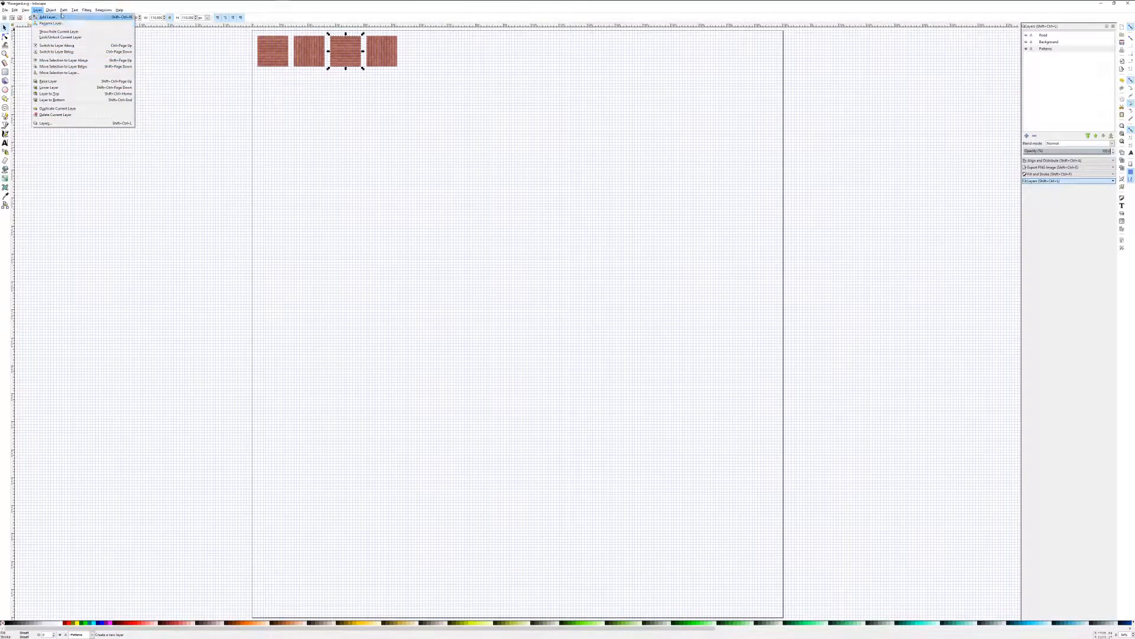
mouse_move(51, 10)
mouse_move(65, 88)
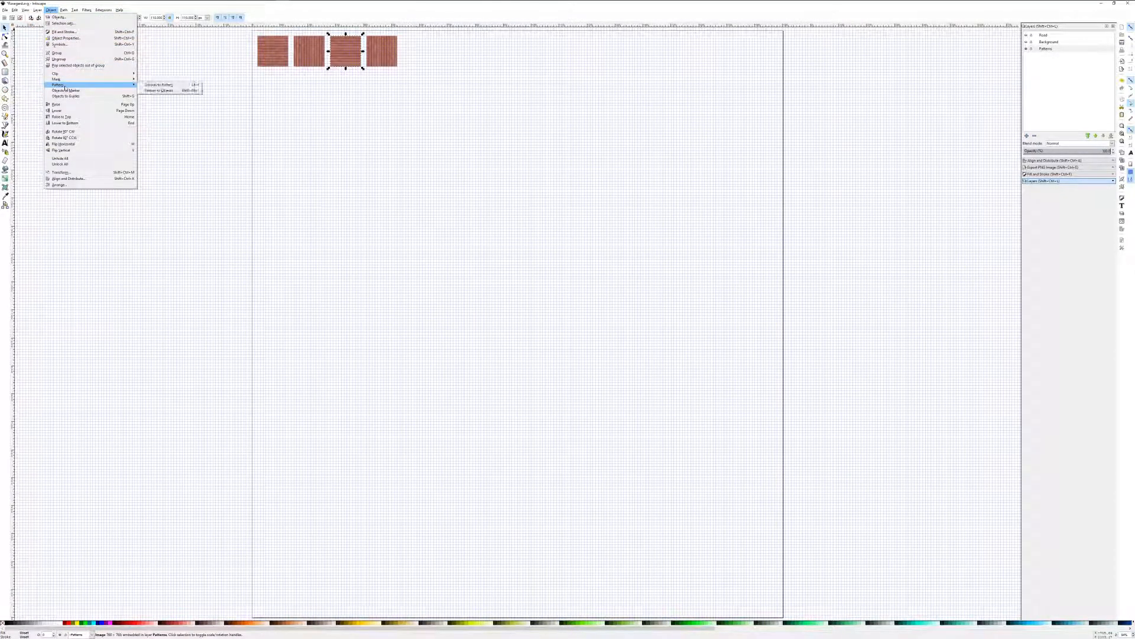
click(177, 85)
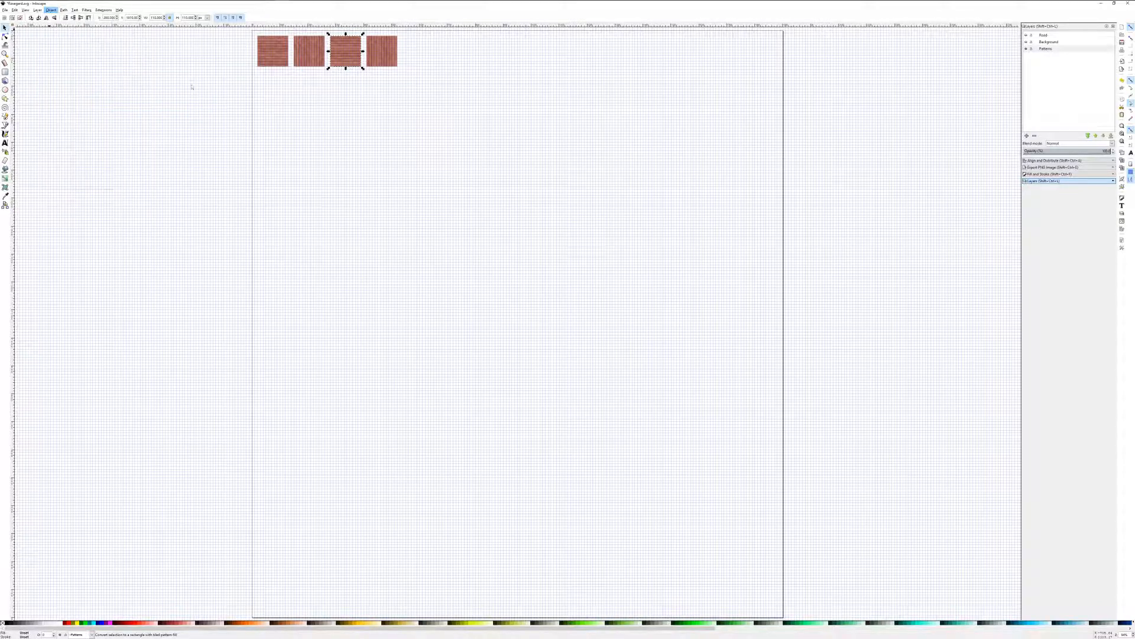
Convert the fourth and last roof texture tile in the row to a pattern.
click(387, 50)
key(alt)
key(alt+i)
Show the Background and Road layers with Patterns hidden, and activate the Bezier Pen tool for tracing roofs.
click(1027, 42)
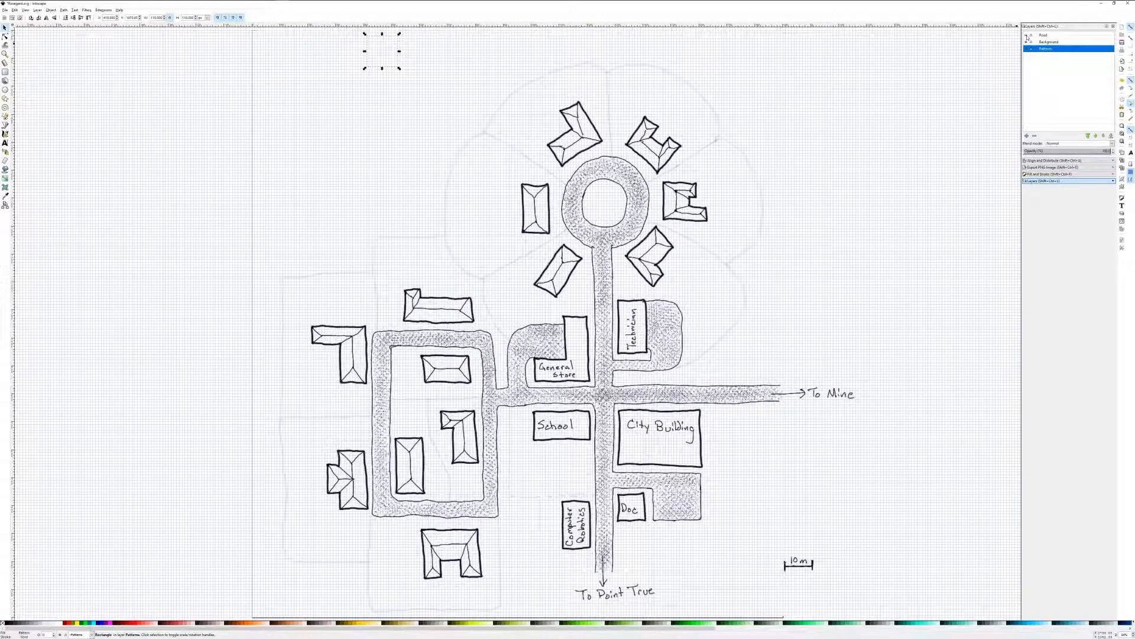
click(1026, 36)
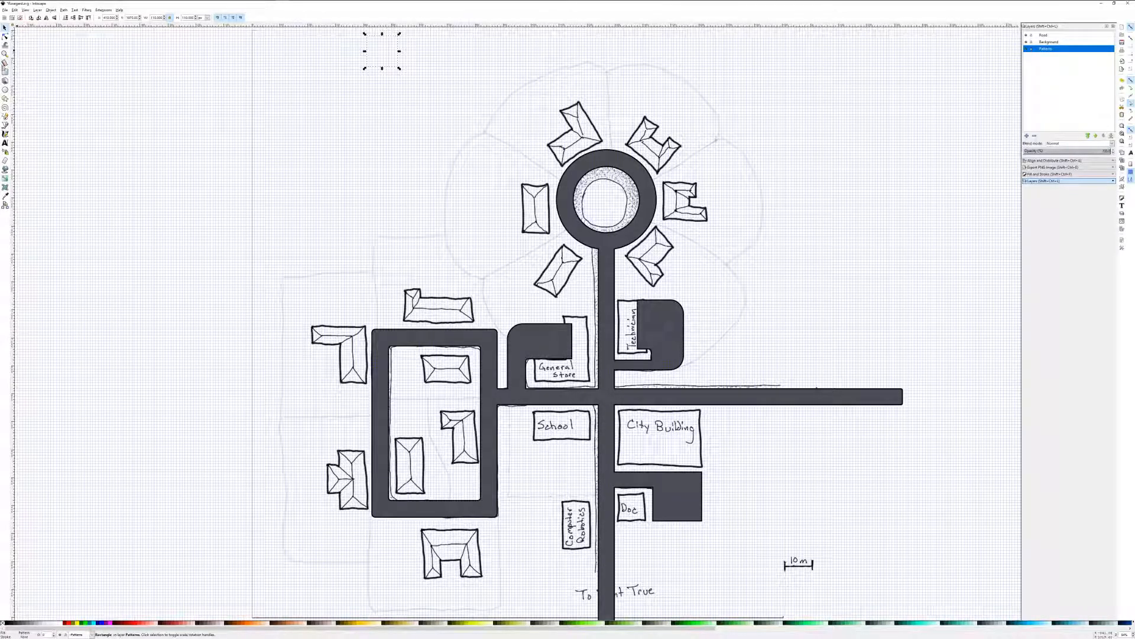
click(5, 73)
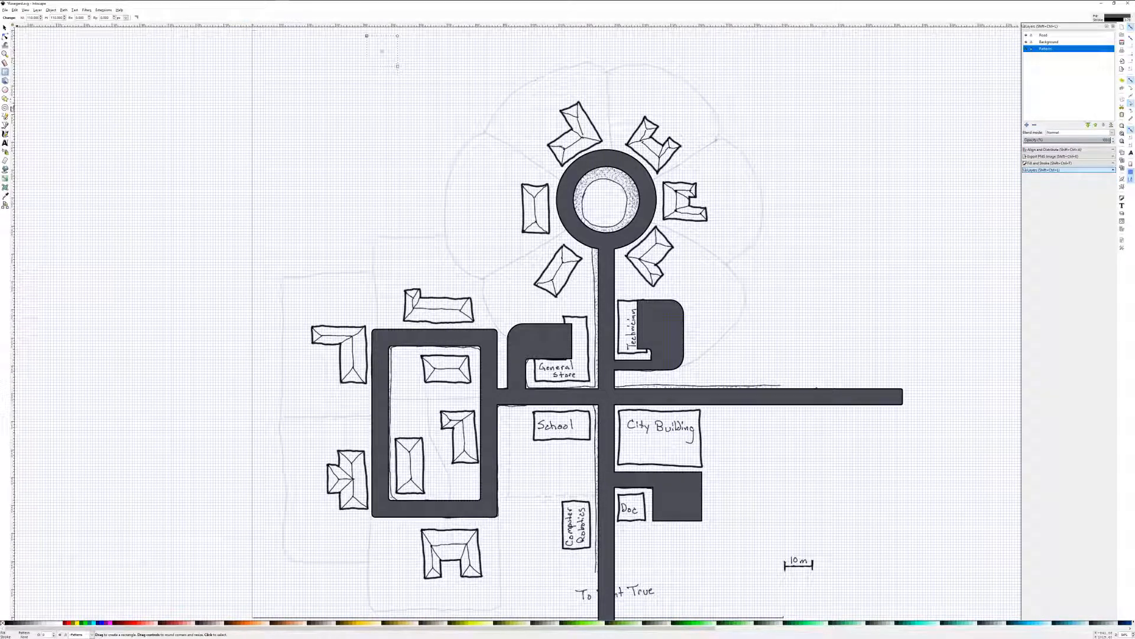
click(5, 125)
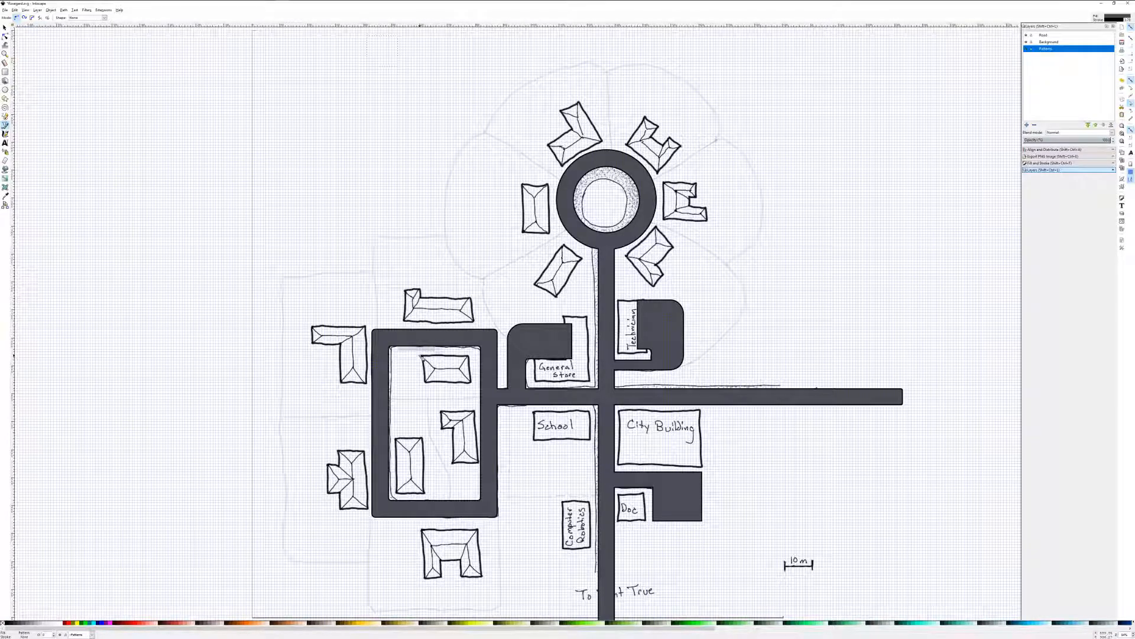
Try tracing the left triangular roof end of the upper house inside the rectangular road loop and moving it to another layer.
click(420, 355)
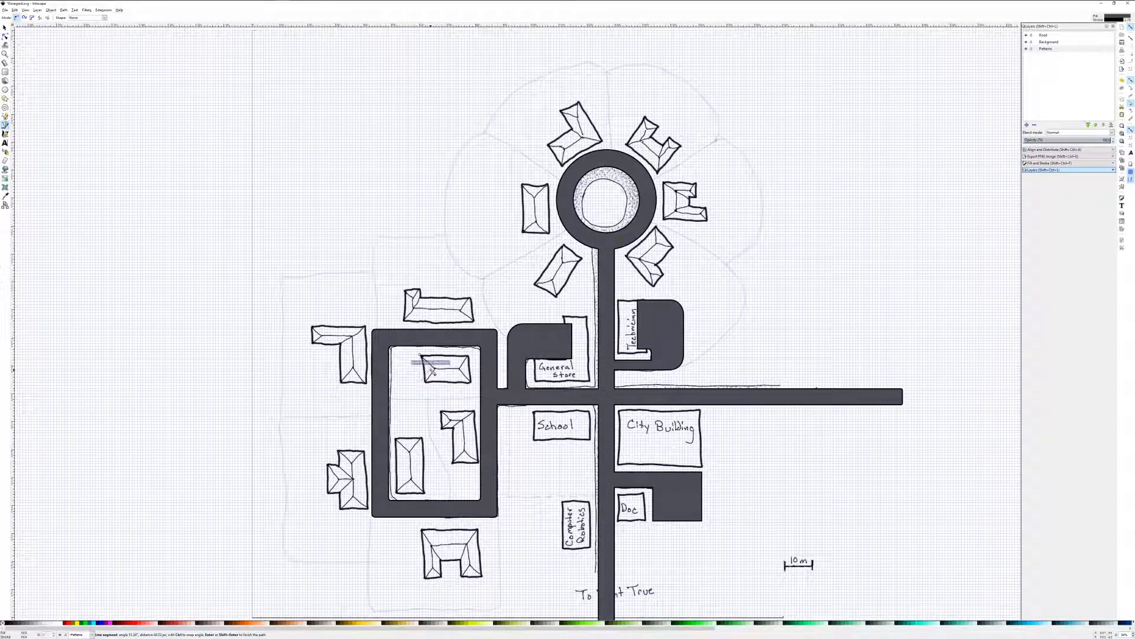
click(421, 354)
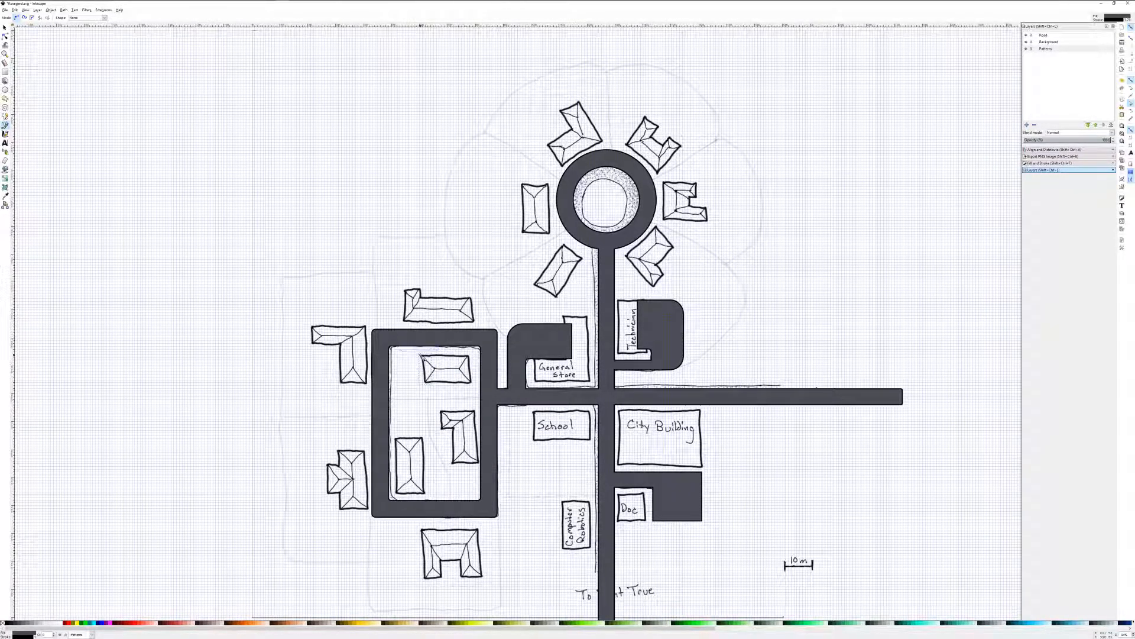
right_click(421, 356)
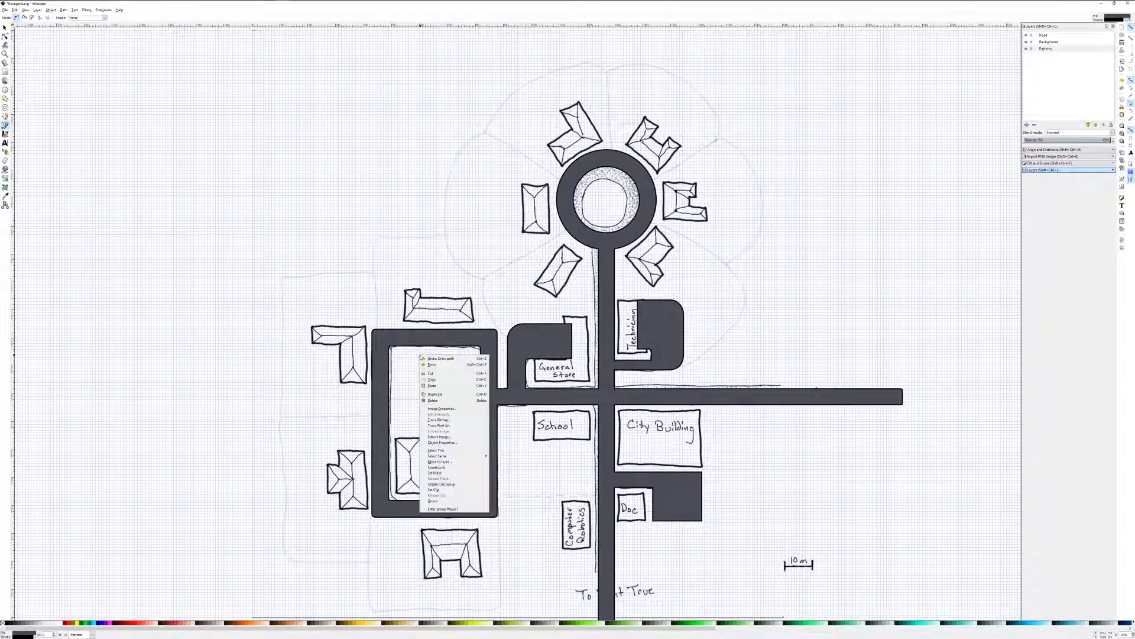
click(452, 462)
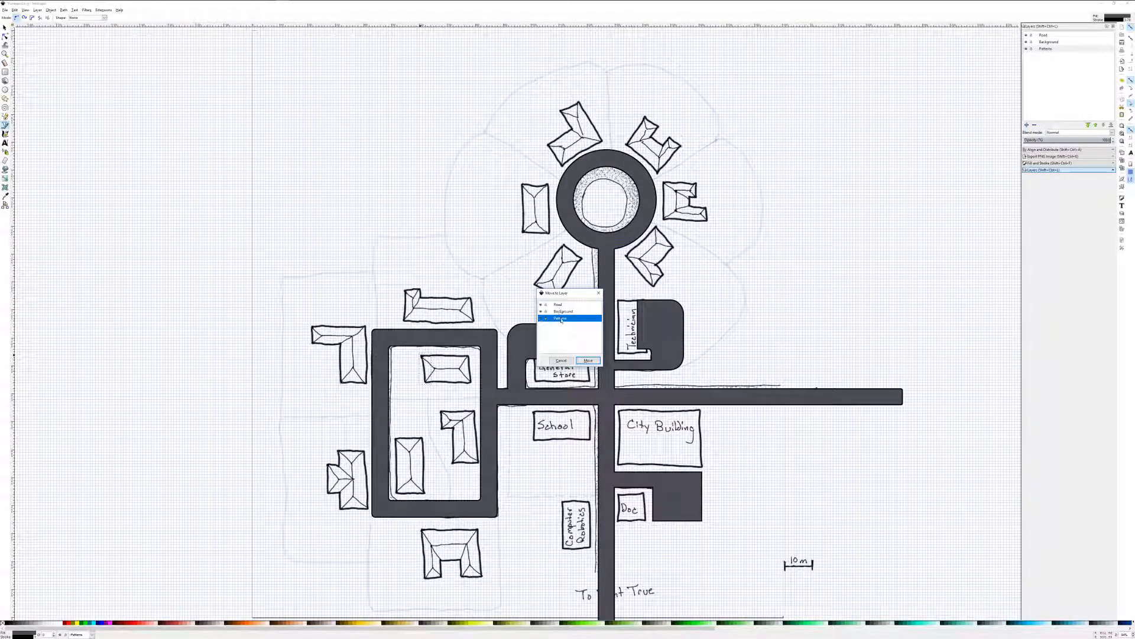
click(588, 361)
key(ctrl+z)
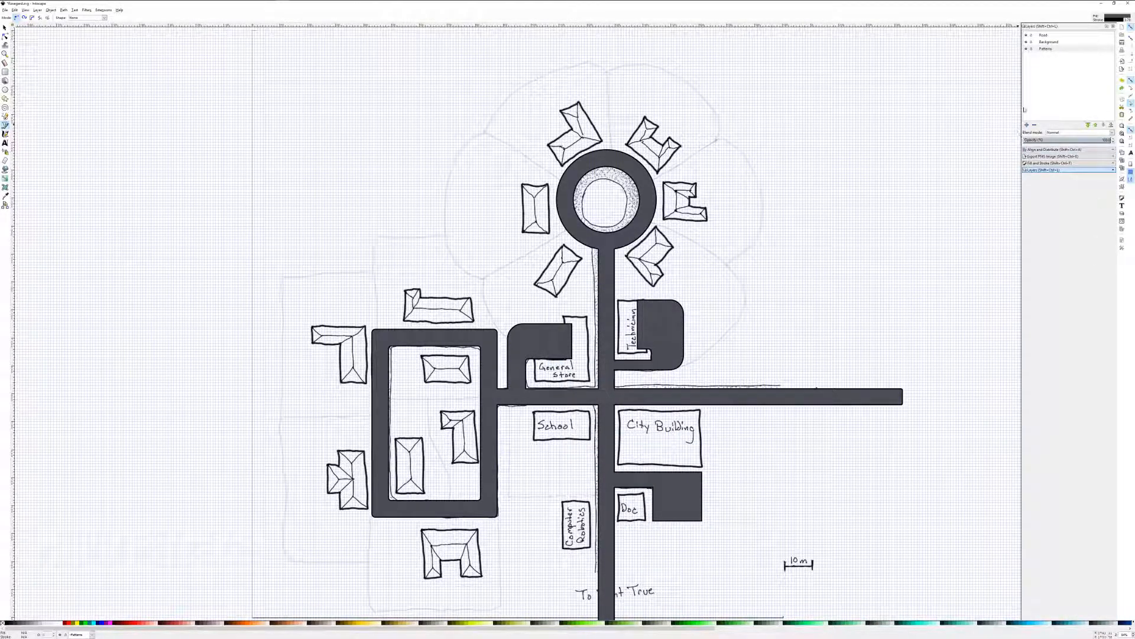
Add a new layer named Buildings above the Road layer.
click(1045, 35)
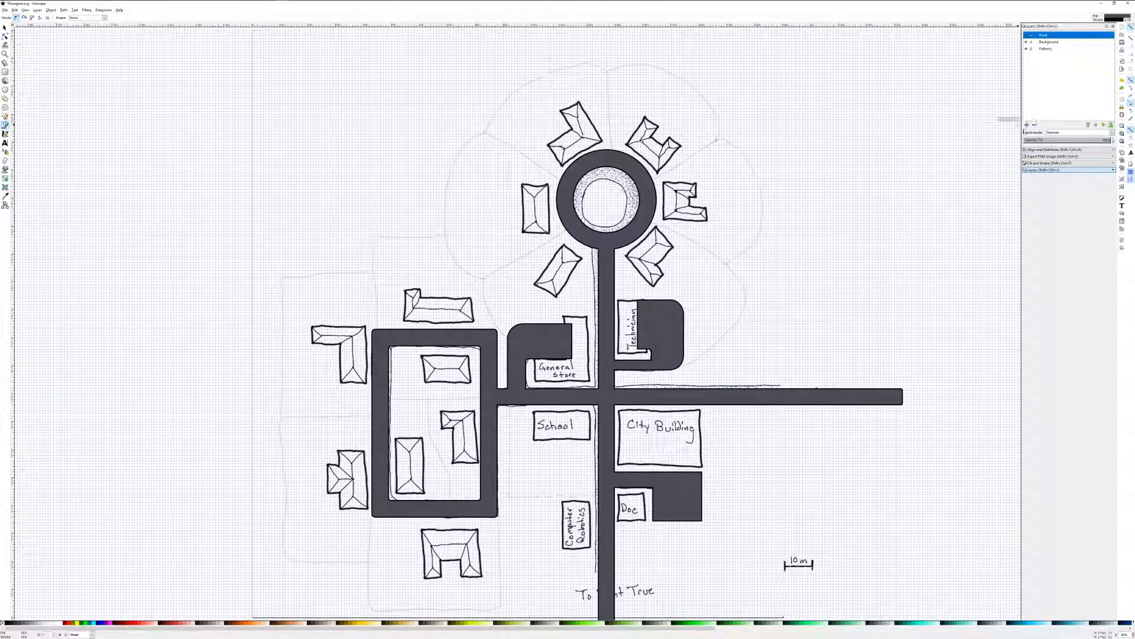
click(1027, 125)
text(B)
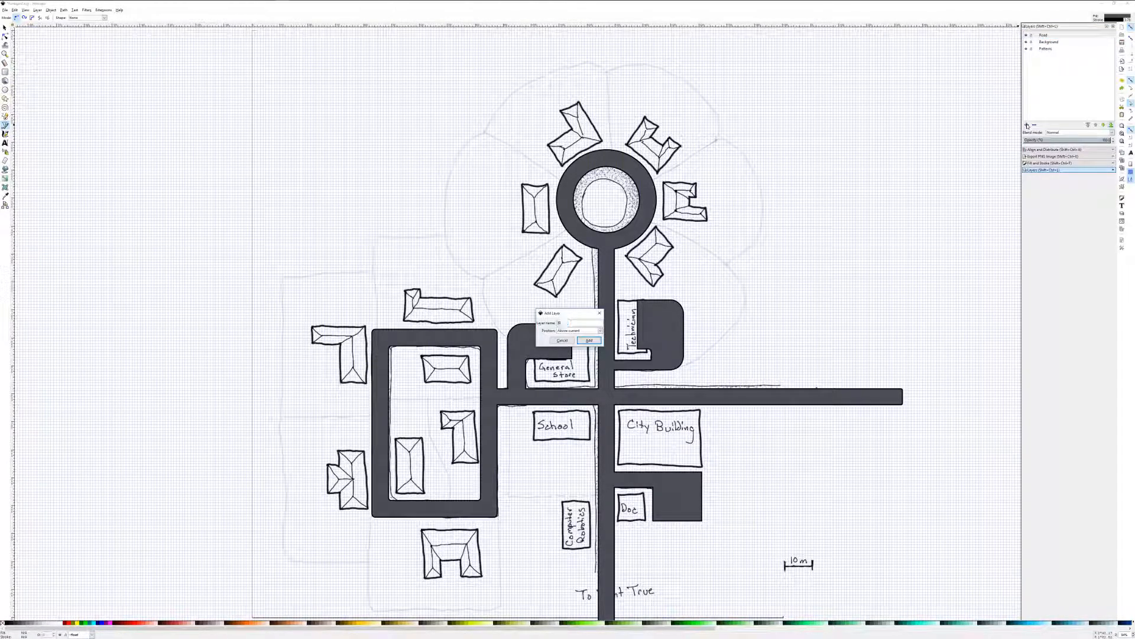
text(uildings)
key(Return)
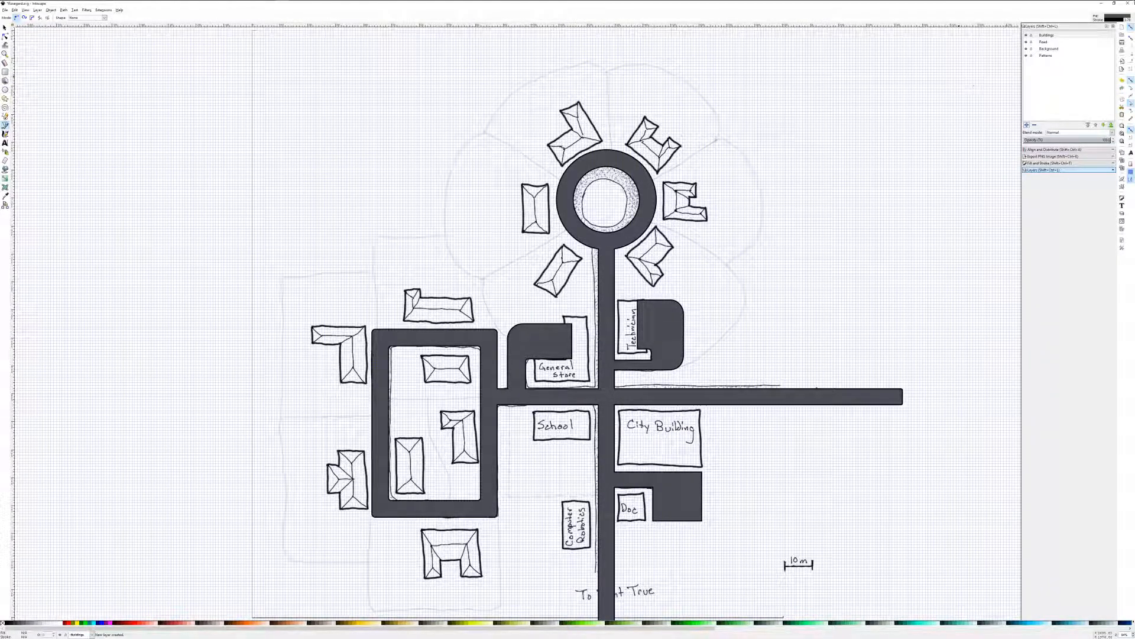
Trace the left triangular roof end of the upper house inside the rectangular road loop as a closed path on the Buildings layer.
click(1056, 39)
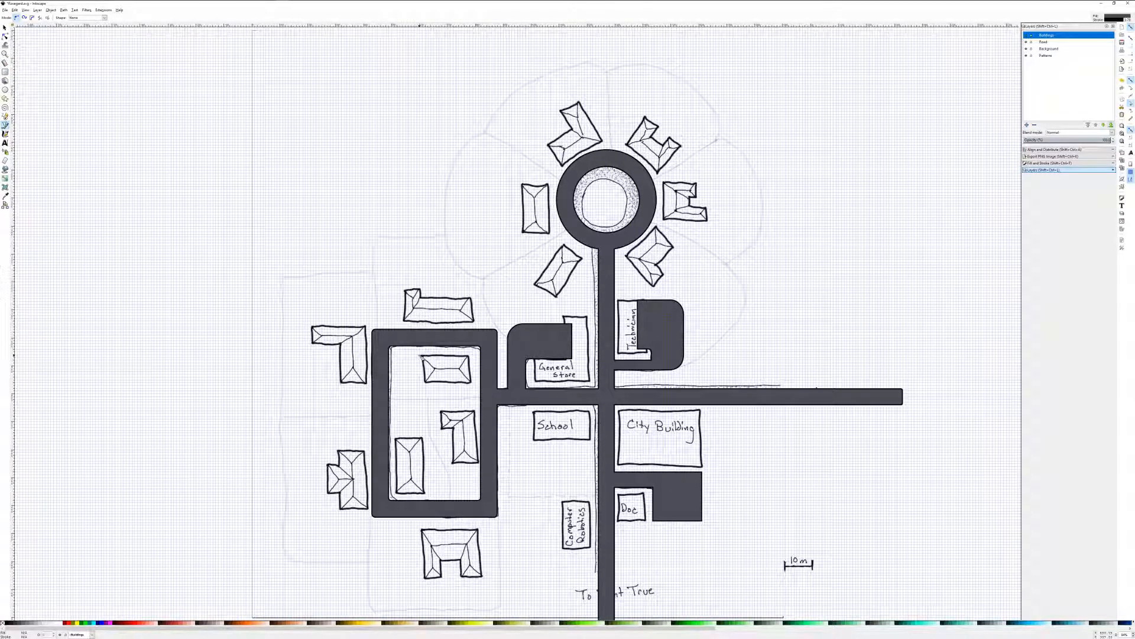
click(420, 356)
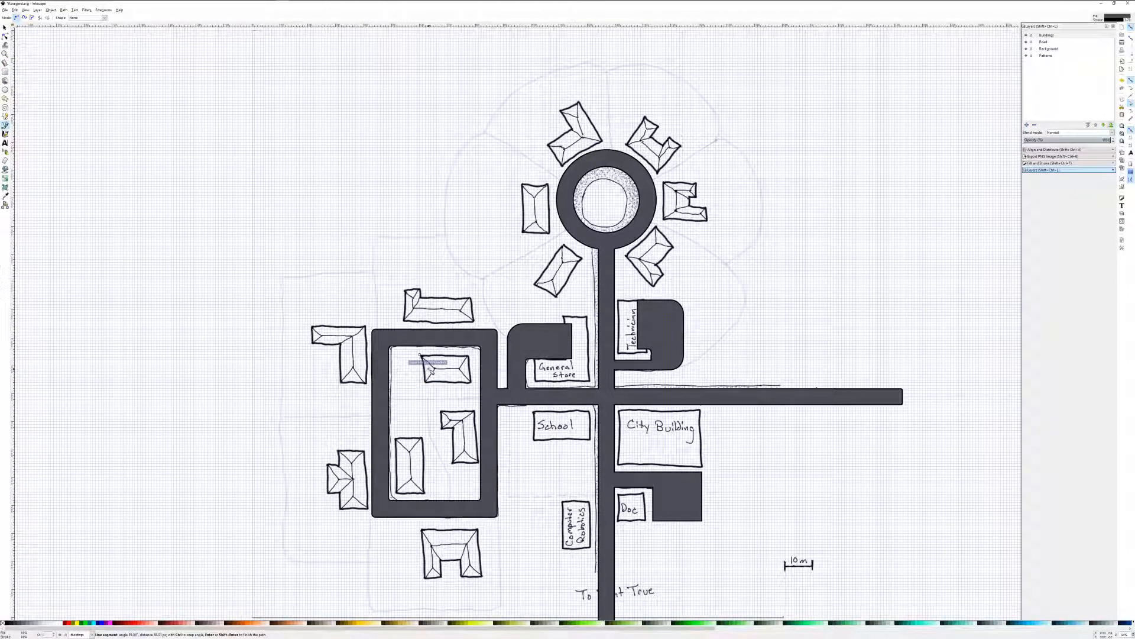
click(420, 355)
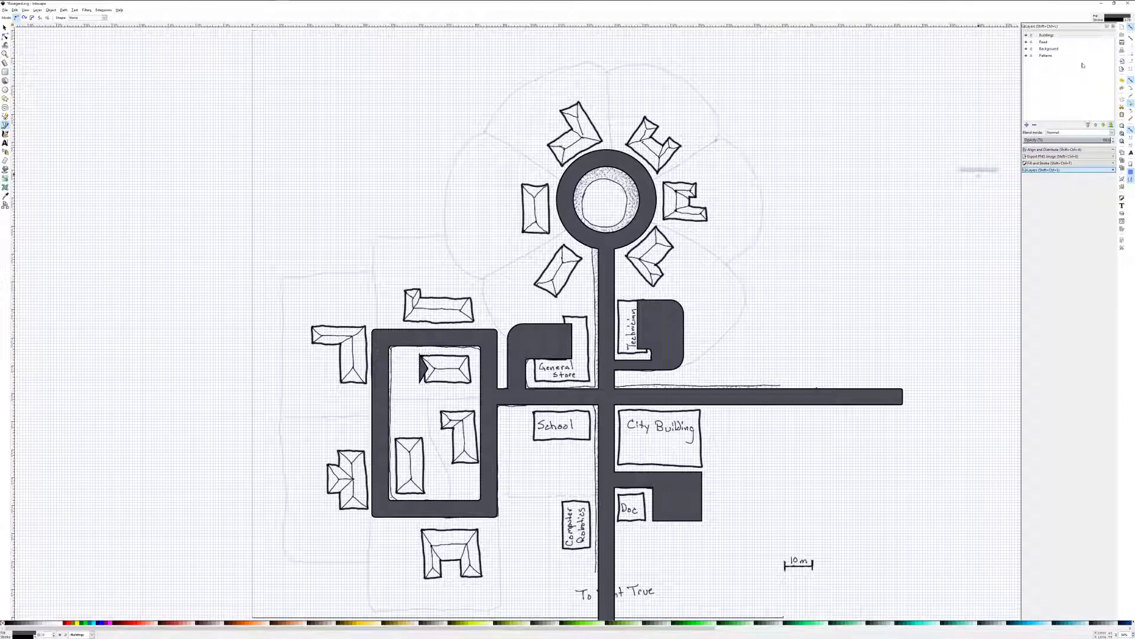
Fill the traced left triangular roof end with the second custom roof-tile pattern.
click(1050, 164)
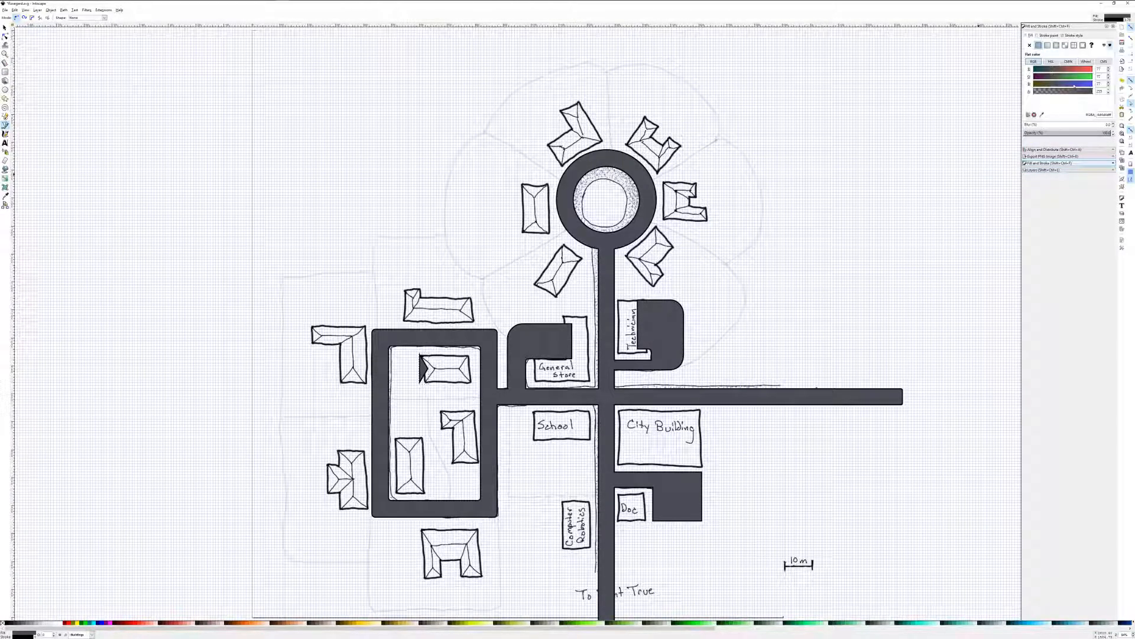
click(1074, 45)
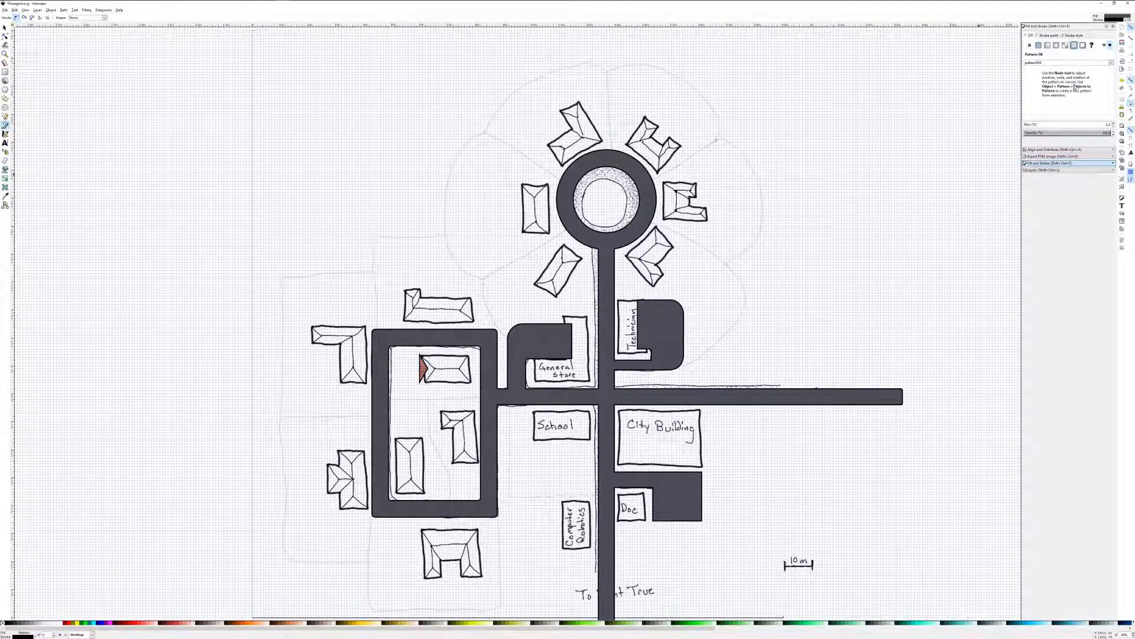
click(1077, 63)
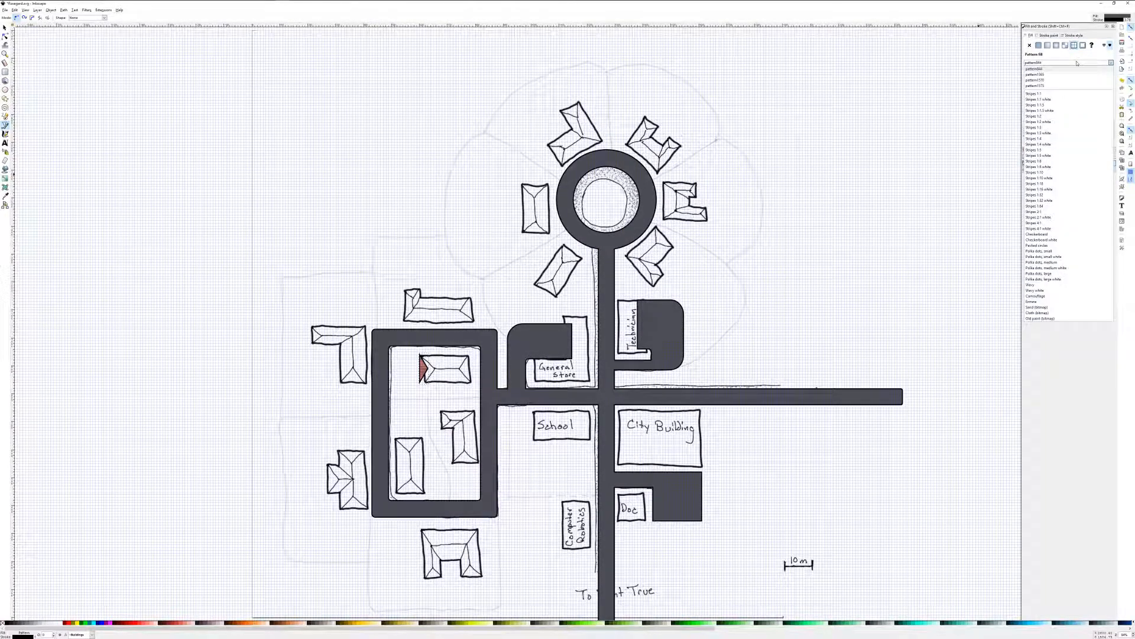
click(1038, 75)
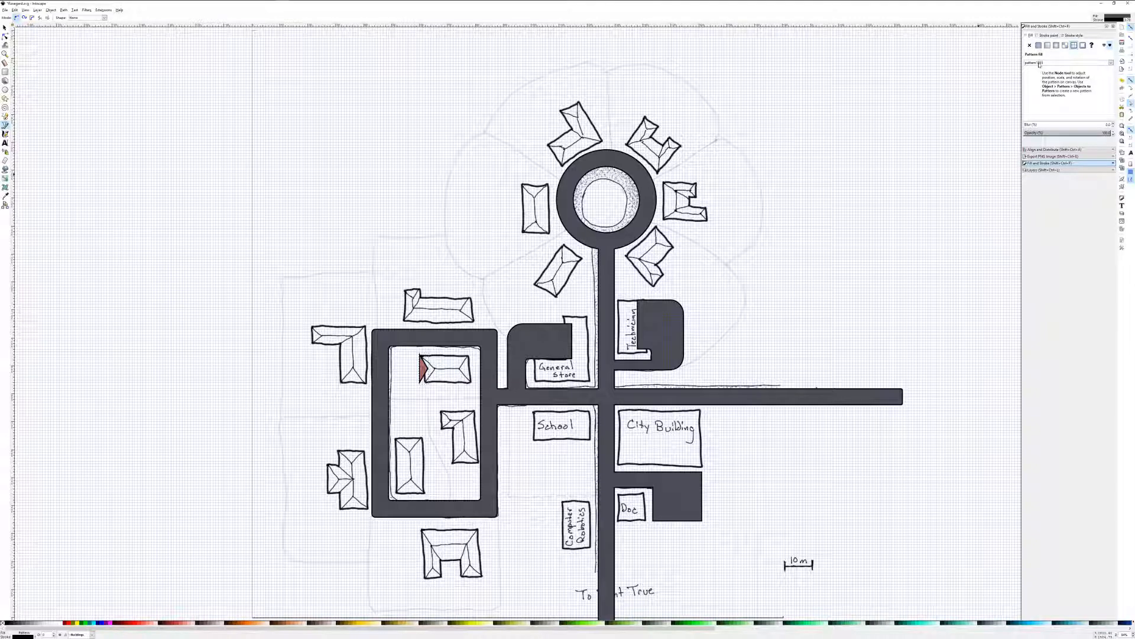
click(1038, 64)
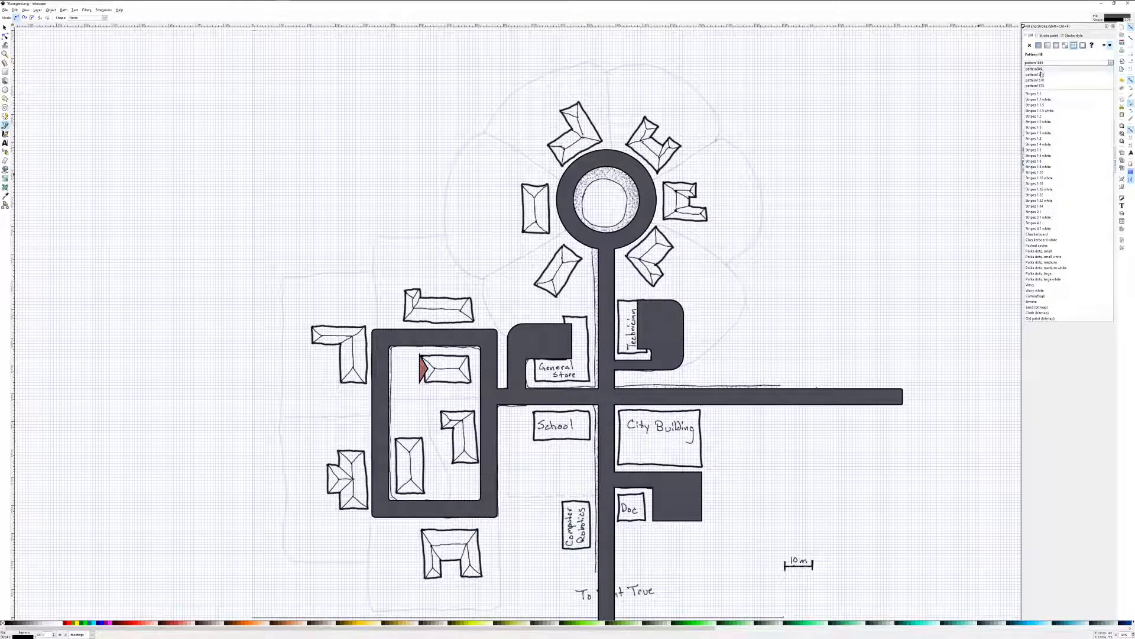
click(1042, 73)
click(1042, 65)
click(1044, 77)
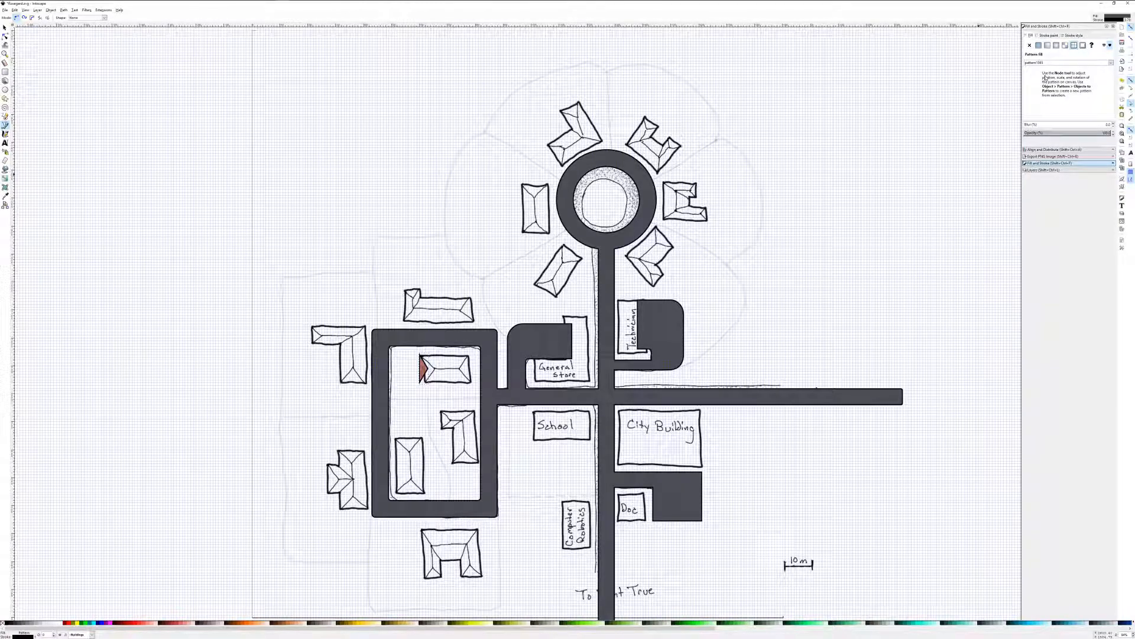
click(1046, 65)
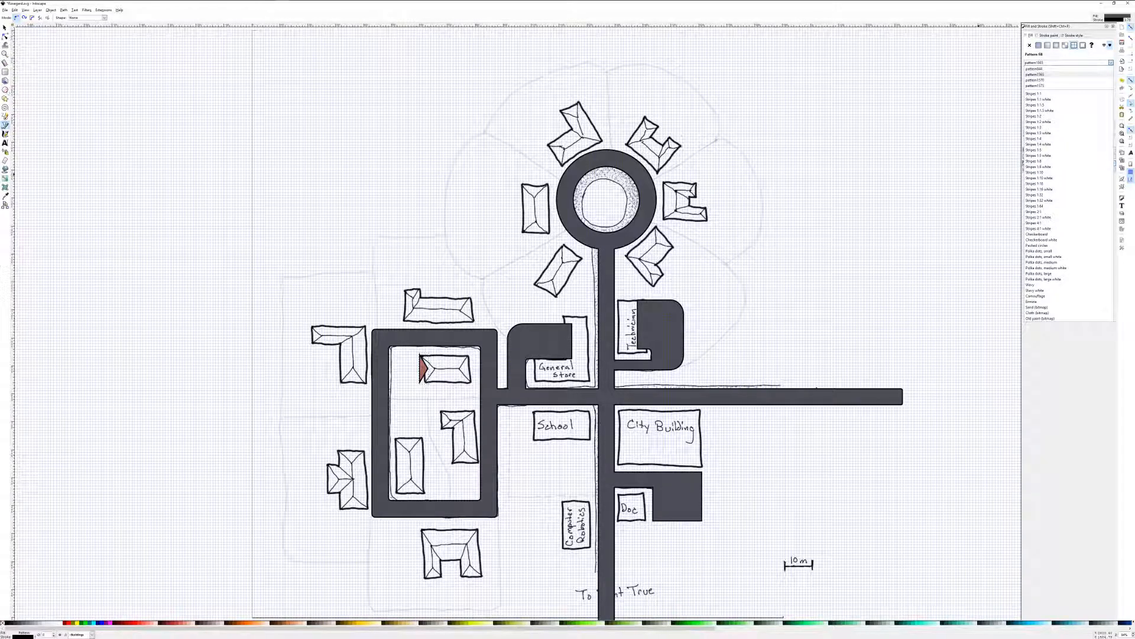
key(Escape)
Trace the right triangular roof end of the same house as a closed path and fill it with the fourth custom roof-tile pattern.
click(4, 72)
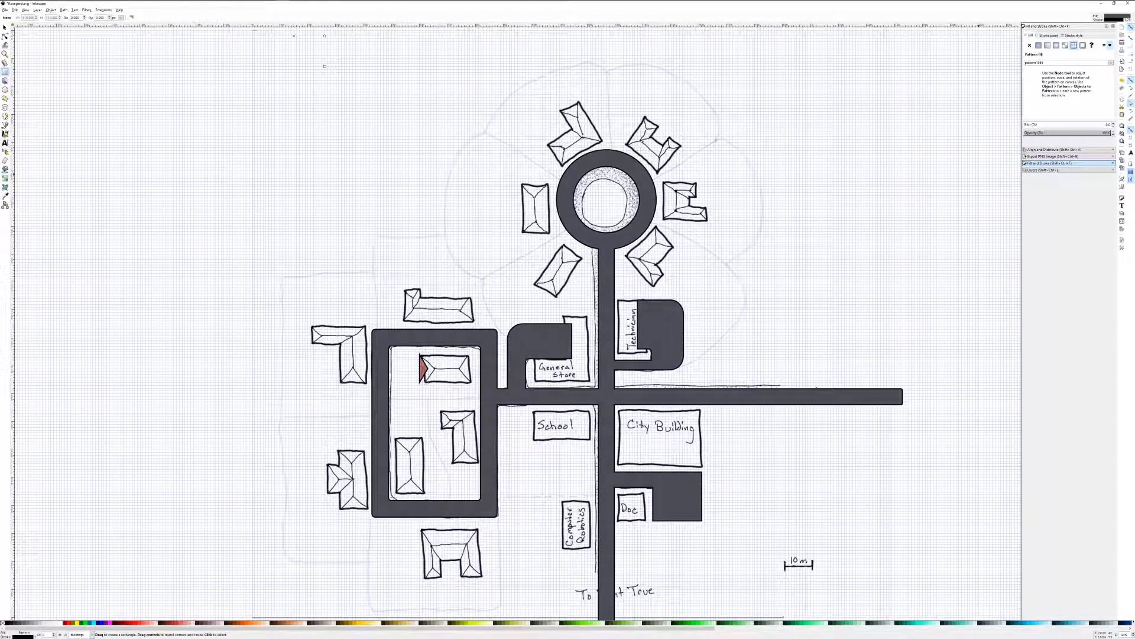
click(5, 125)
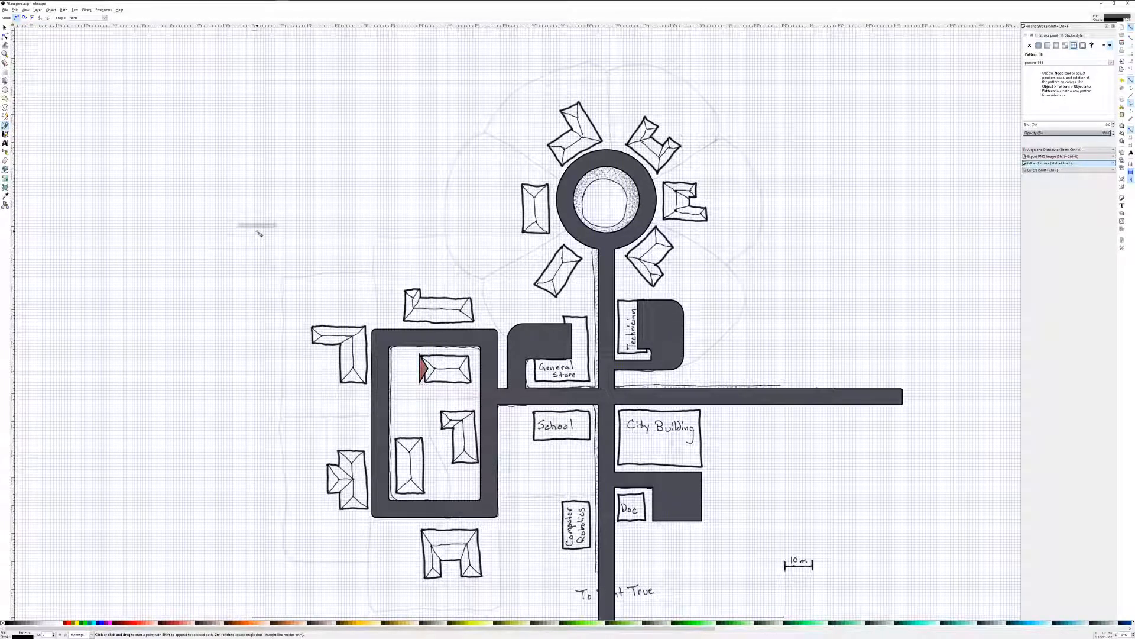
click(470, 356)
click(471, 383)
click(464, 371)
click(471, 358)
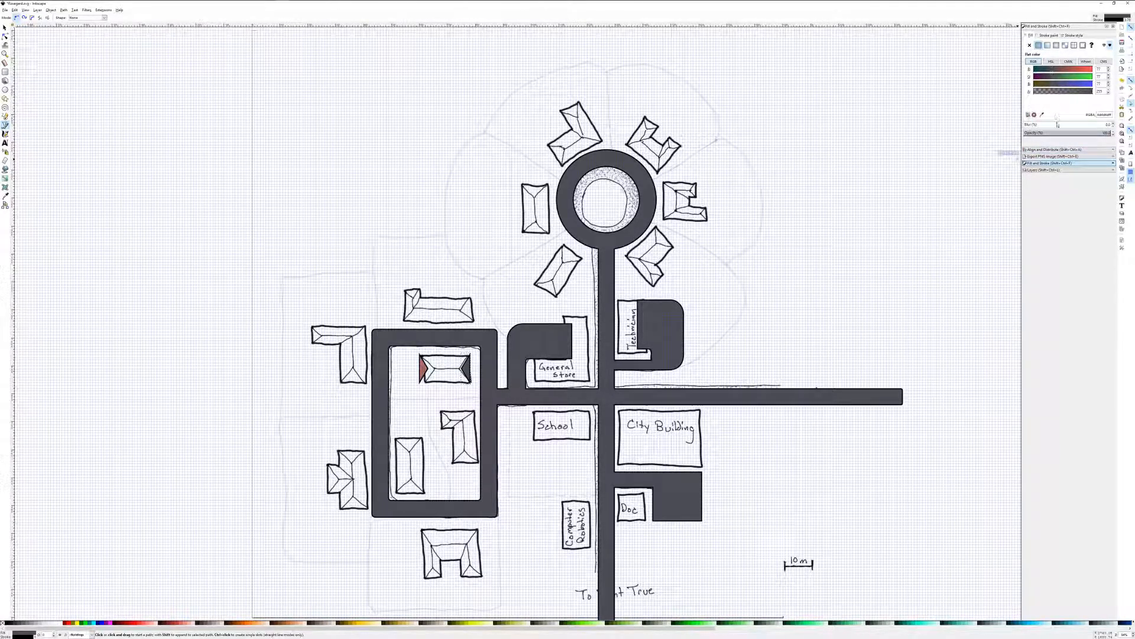
click(1074, 45)
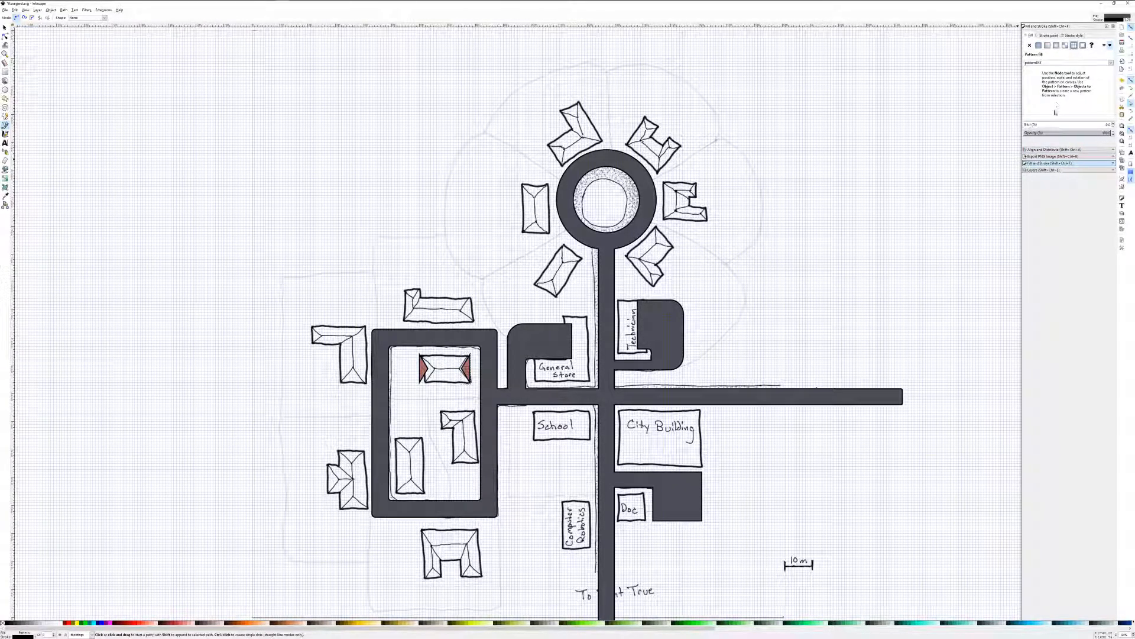
click(1056, 63)
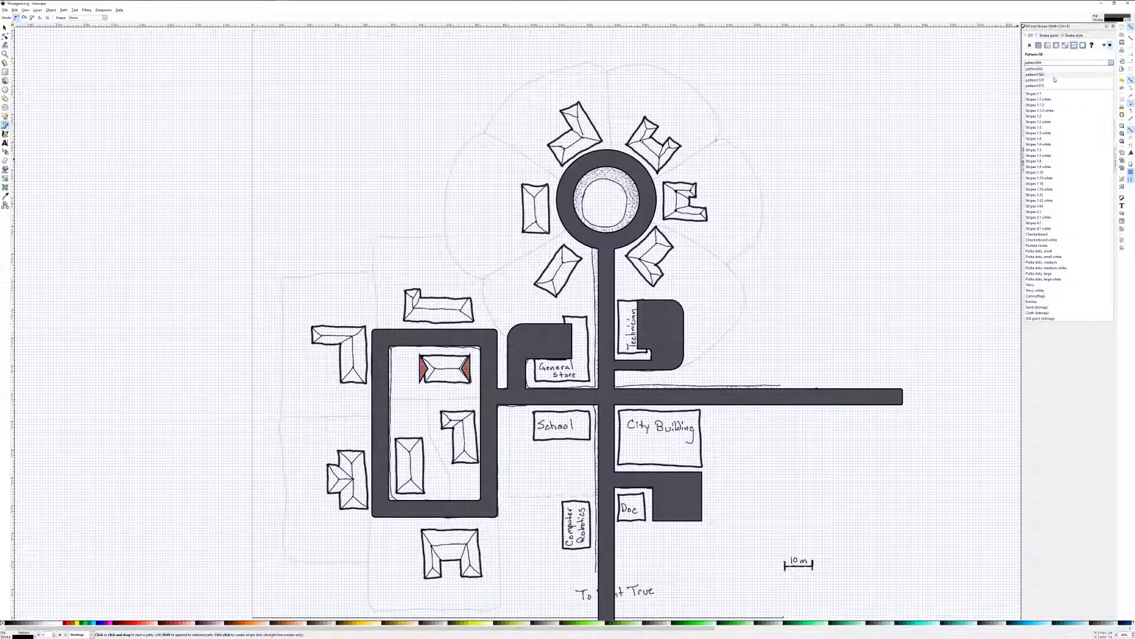
click(1053, 87)
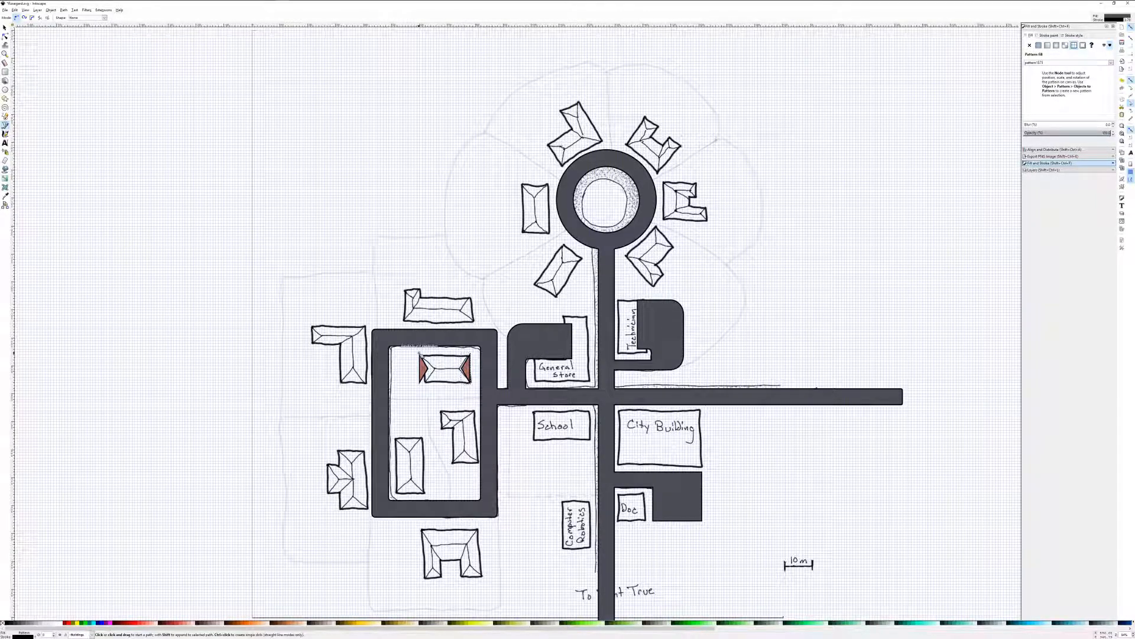
Trace the upper roof slope between the two triangular ends as a closed path and fill it with the third custom roof-tile pattern.
click(420, 354)
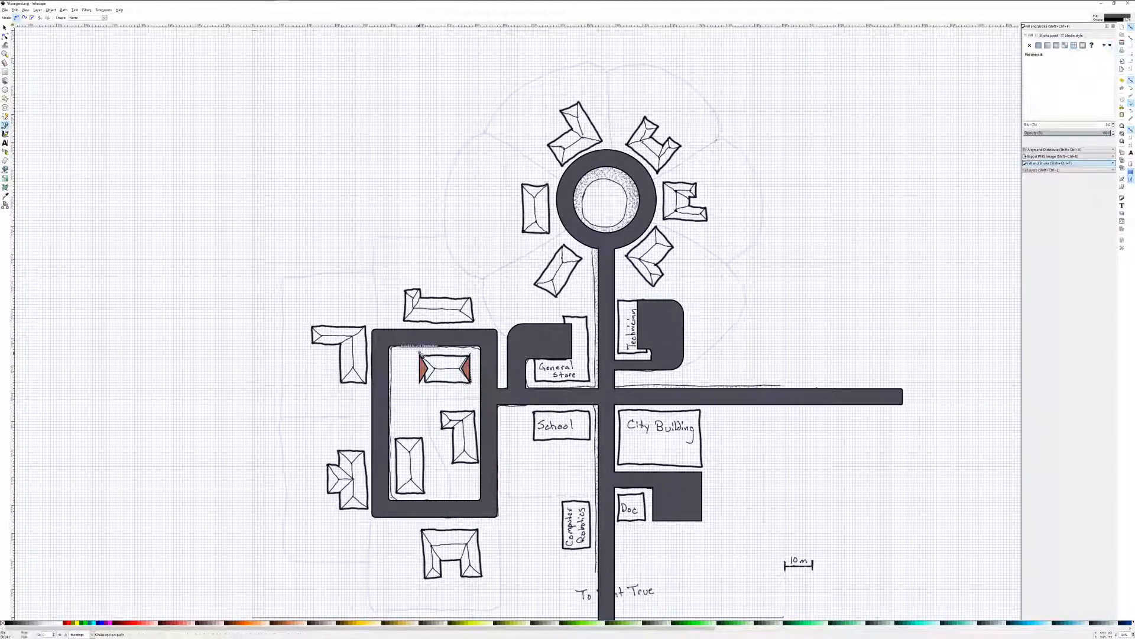
click(472, 353)
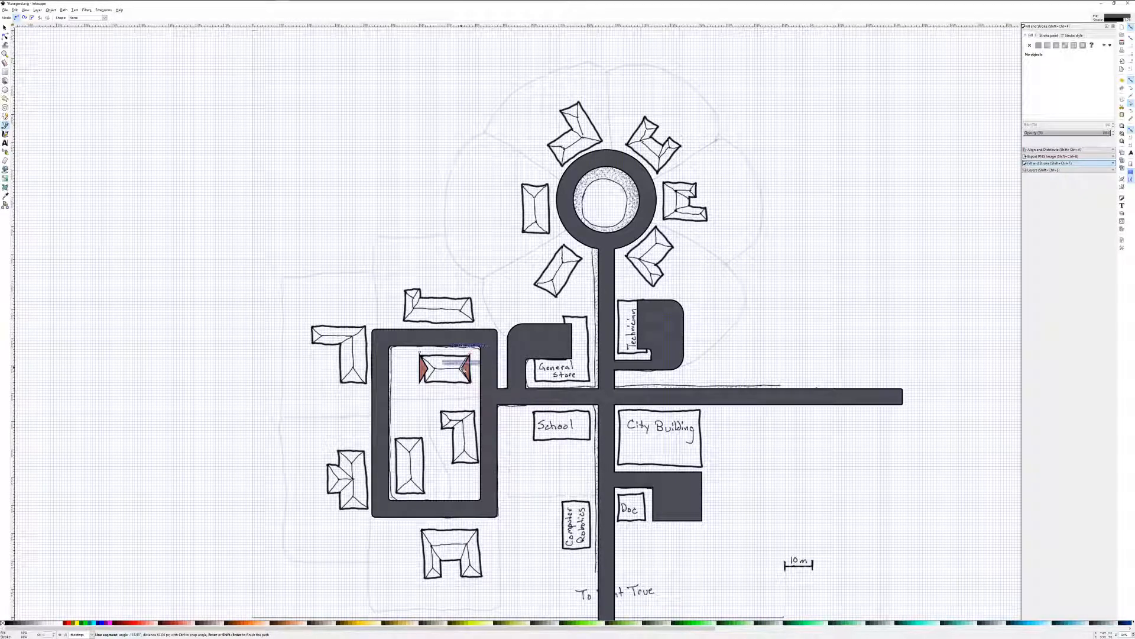
click(464, 370)
click(427, 367)
click(420, 354)
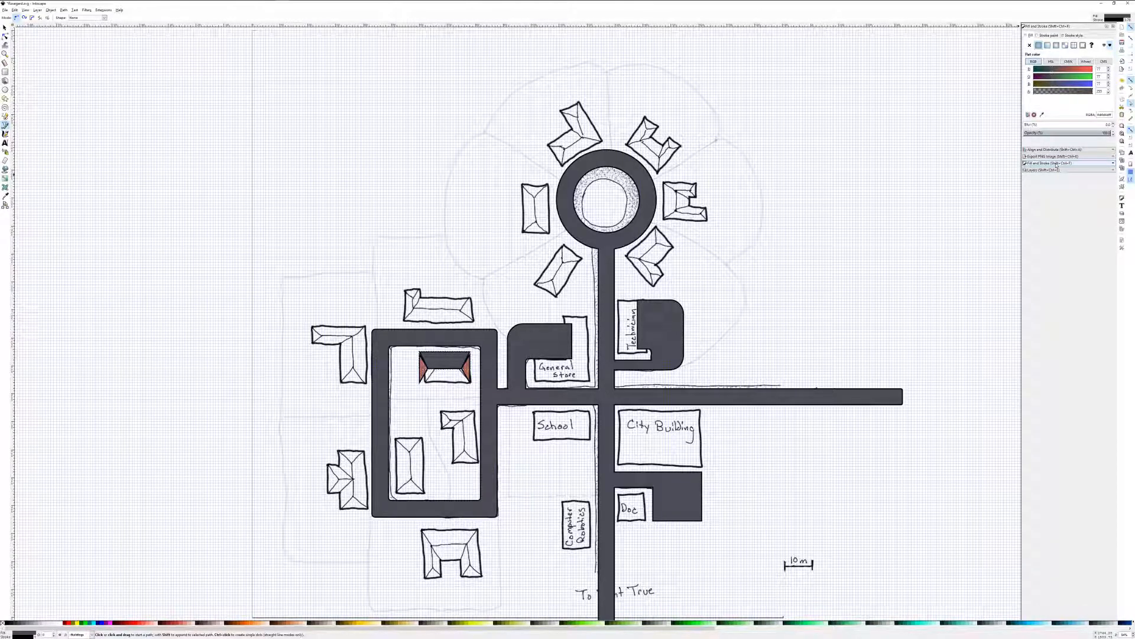
click(1074, 46)
click(1052, 63)
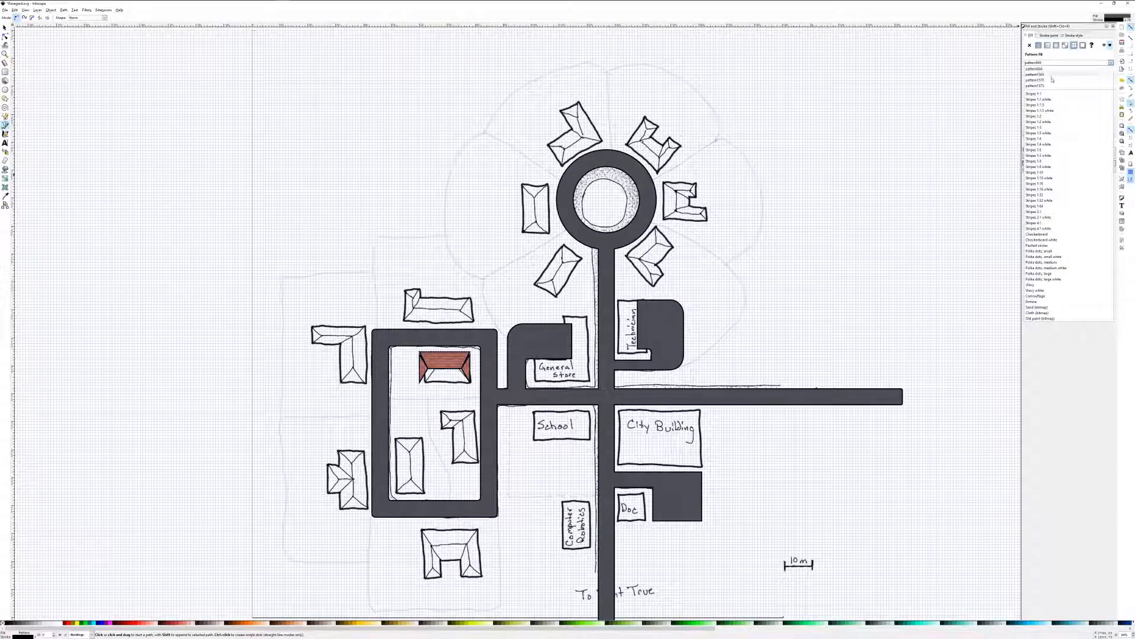
click(1052, 81)
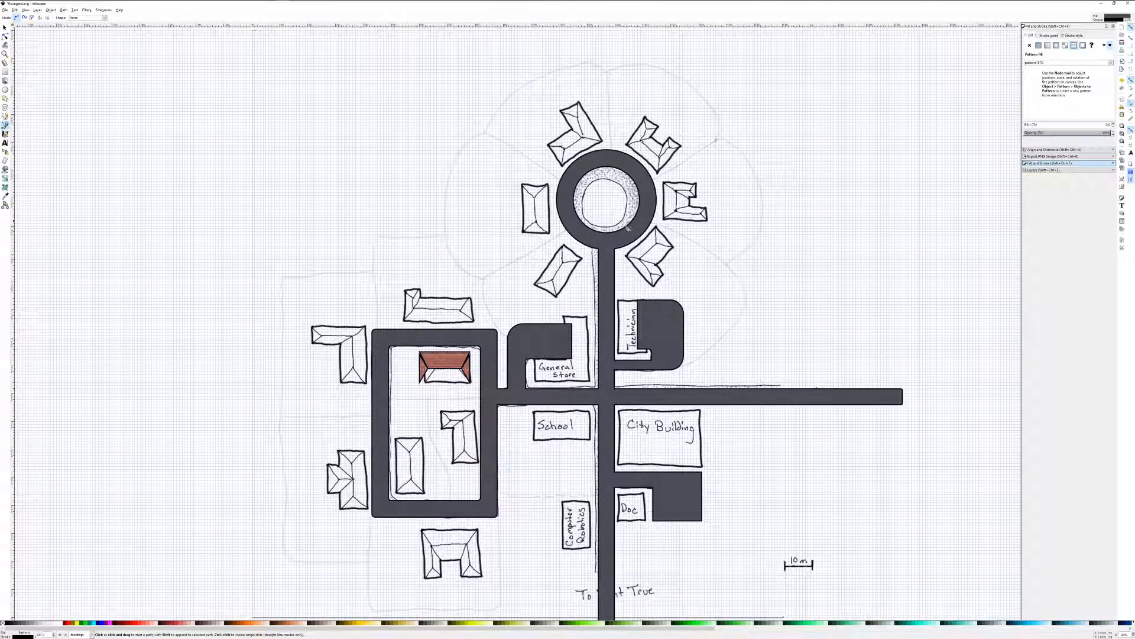
Trace the lower roof slope between the triangular ends as a closed path and fill it with the first custom roof-tile pattern.
click(420, 380)
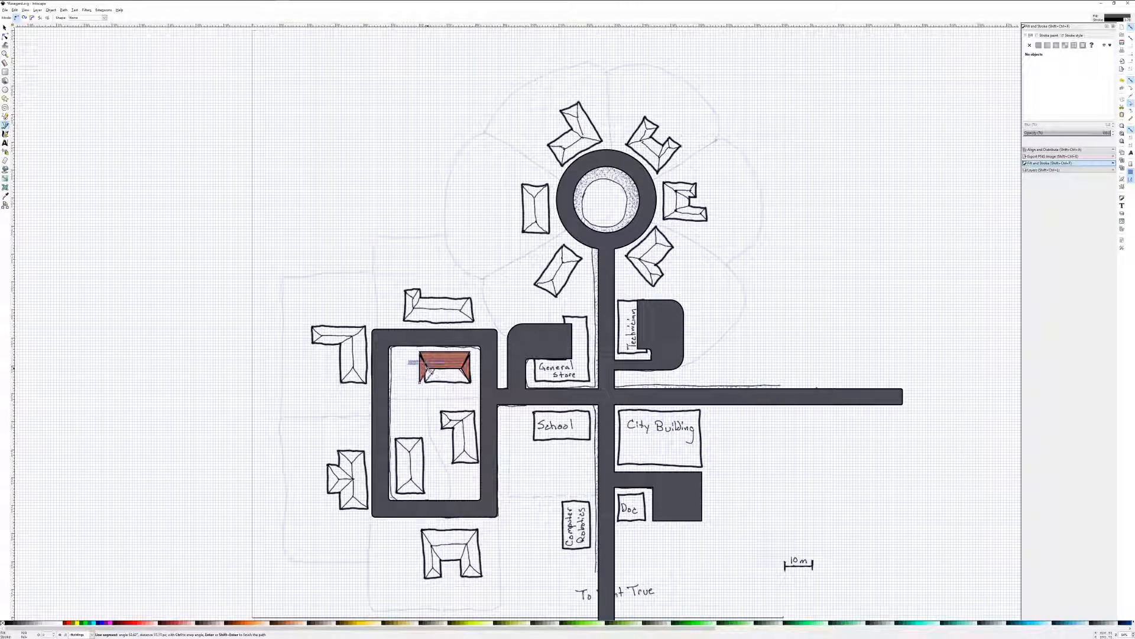
click(431, 367)
click(466, 372)
click(471, 382)
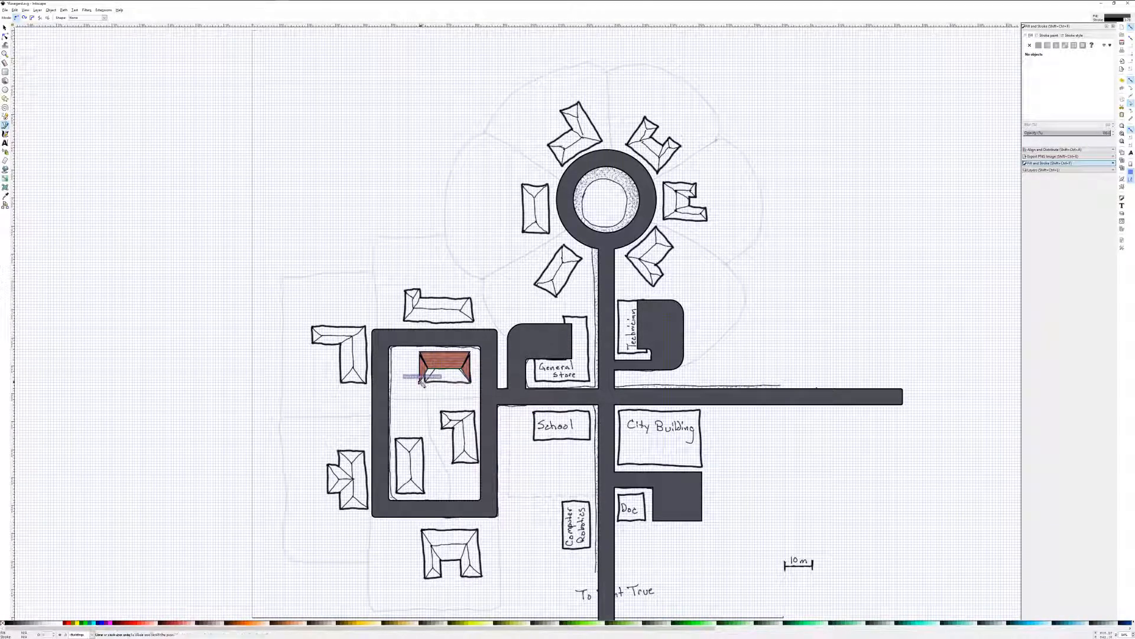
click(421, 383)
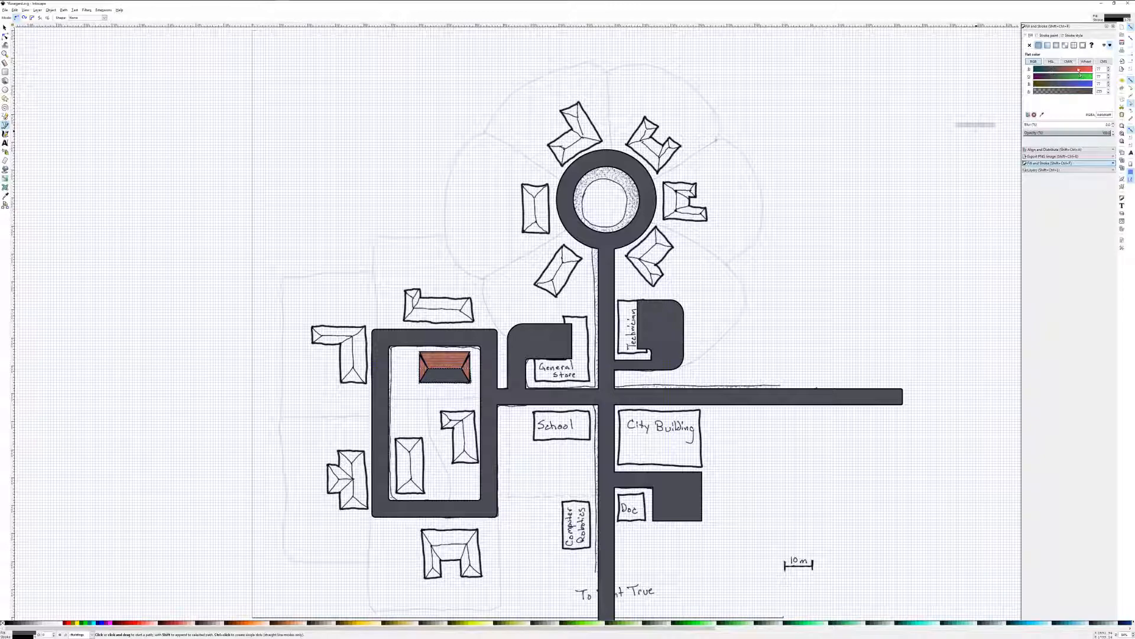
click(1074, 46)
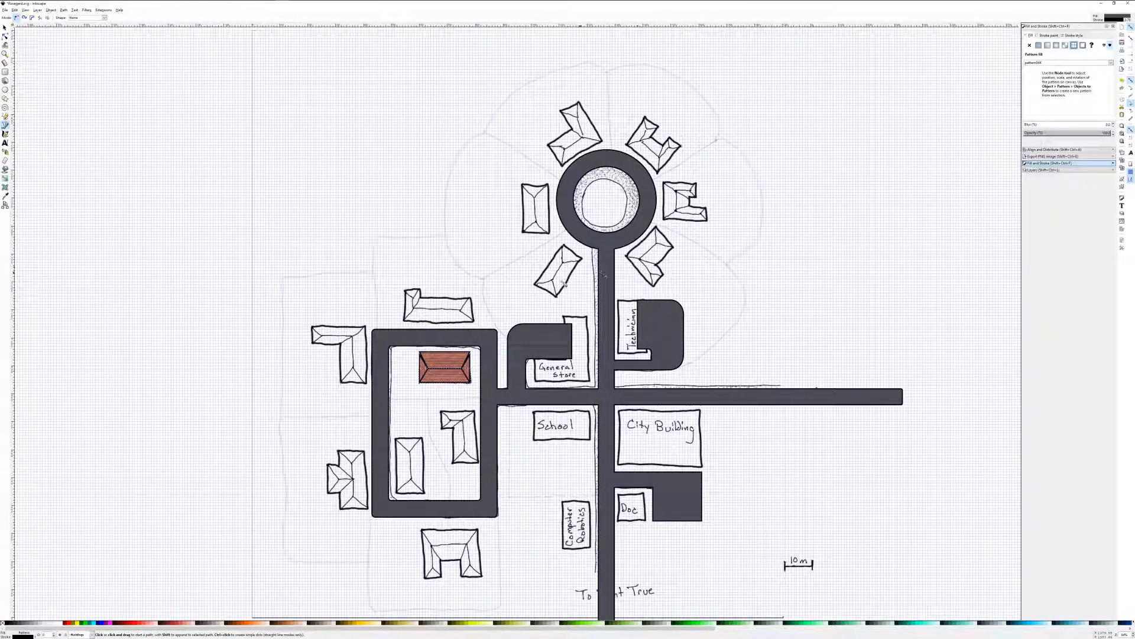
Lower the upper roof slope's two outer corner nodes by one grid step toward the peaks of the triangular ends.
scroll(437, 355, up, 5)
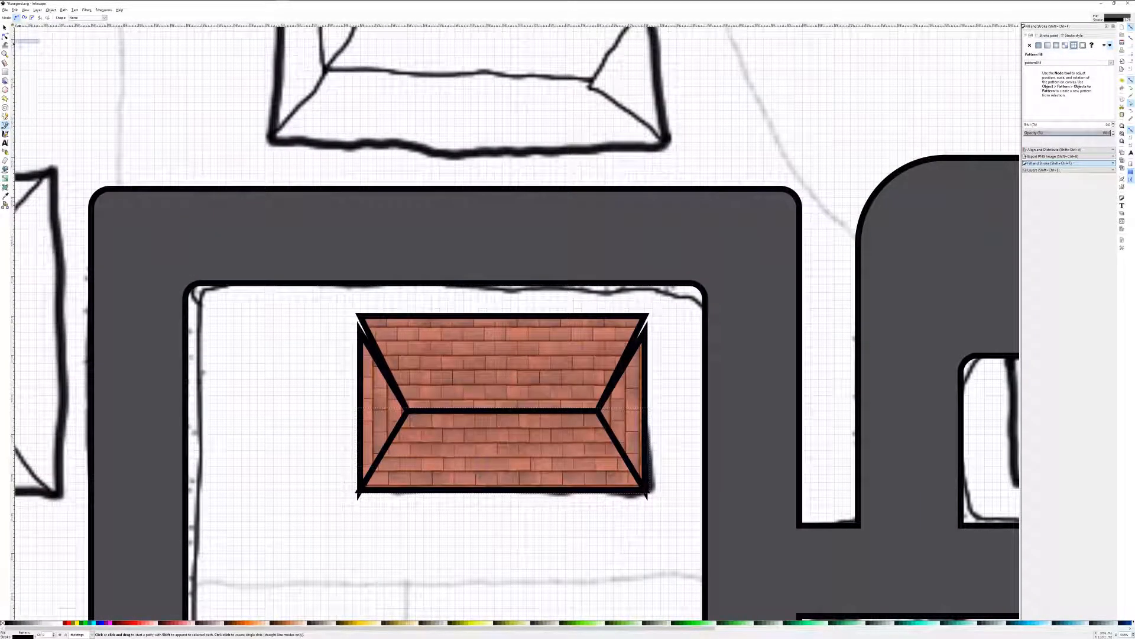
click(6, 36)
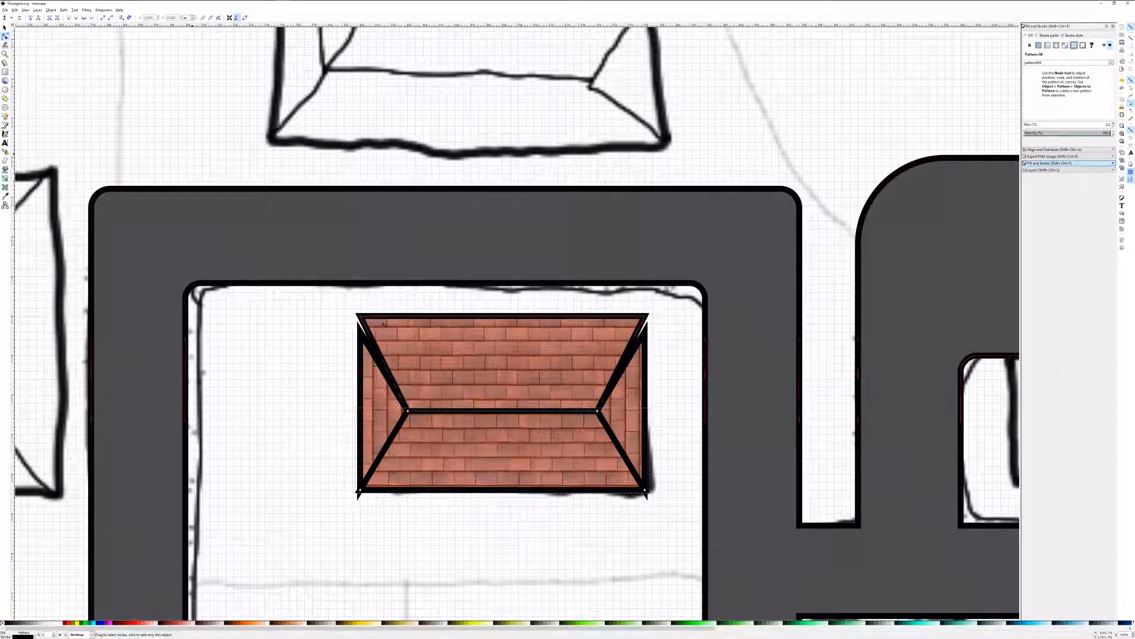
click(430, 348)
drag(359, 317, 360, 324)
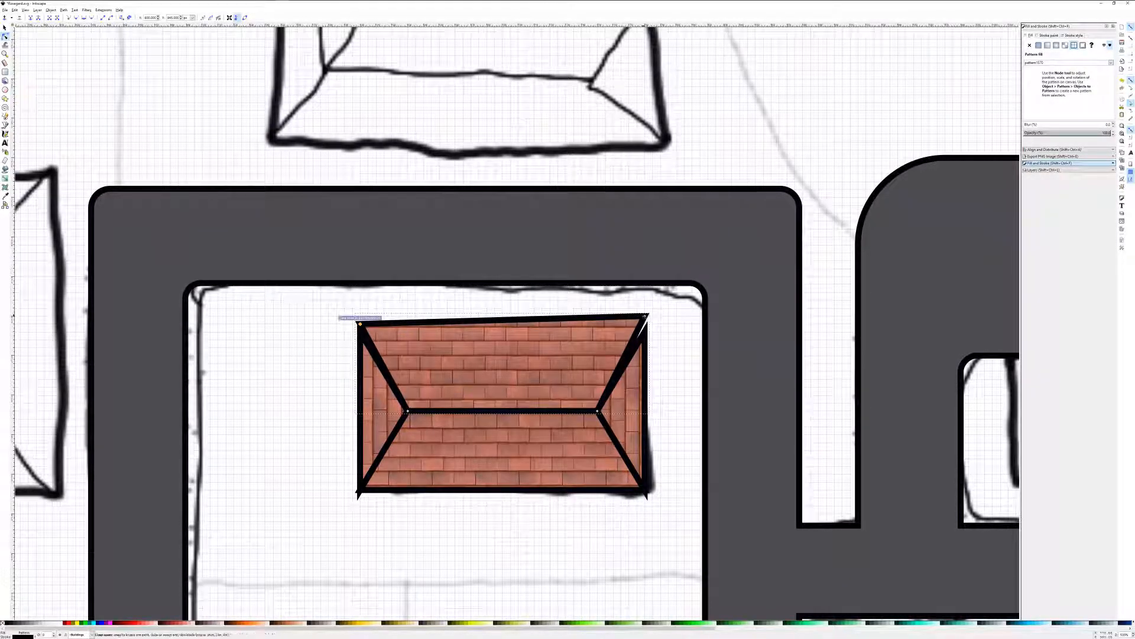
mouse_move(645, 317)
mouse_down()
mouse_move(650, 331)
mouse_move(645, 324)
mouse_up()
key(ctrl+z)
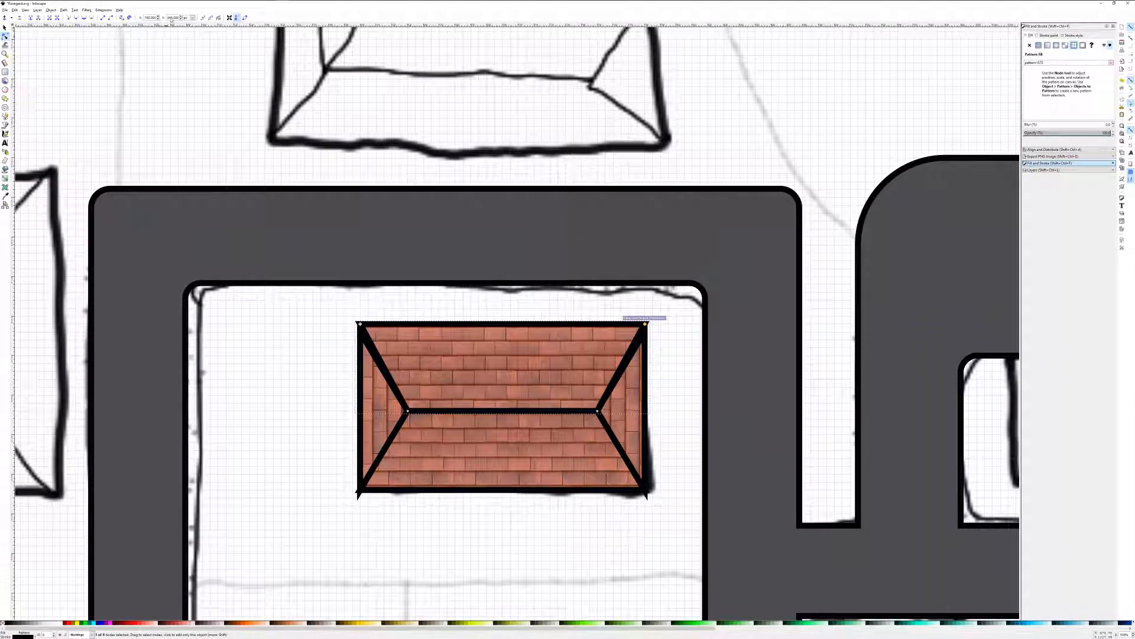
click(360, 324)
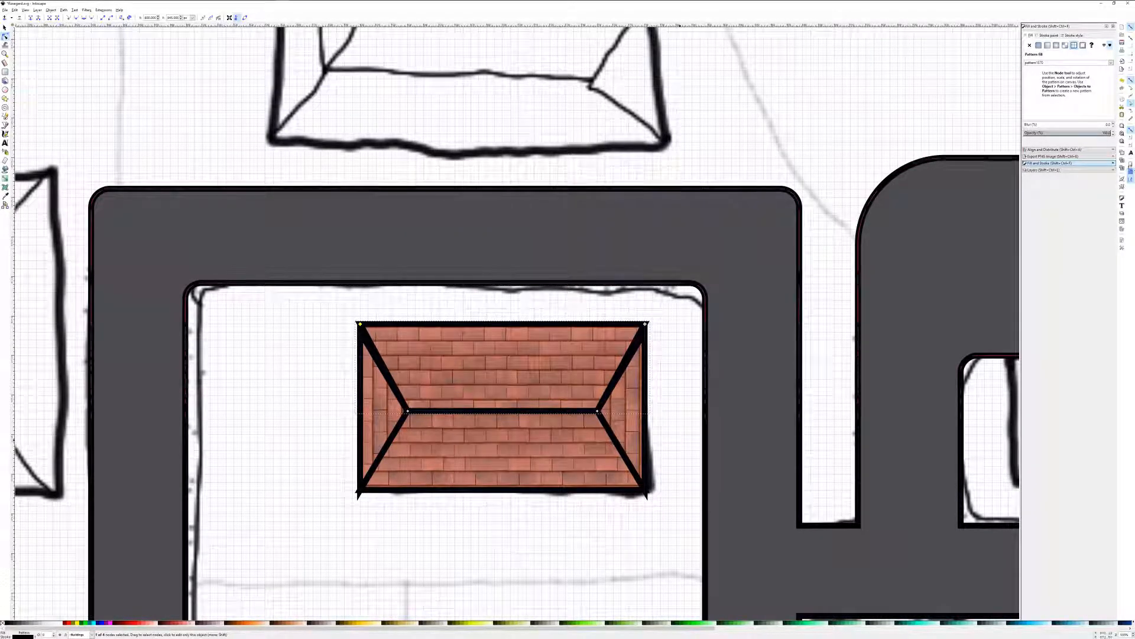
Set the stroke join to round on all four roof pieces of the house.
click(1072, 36)
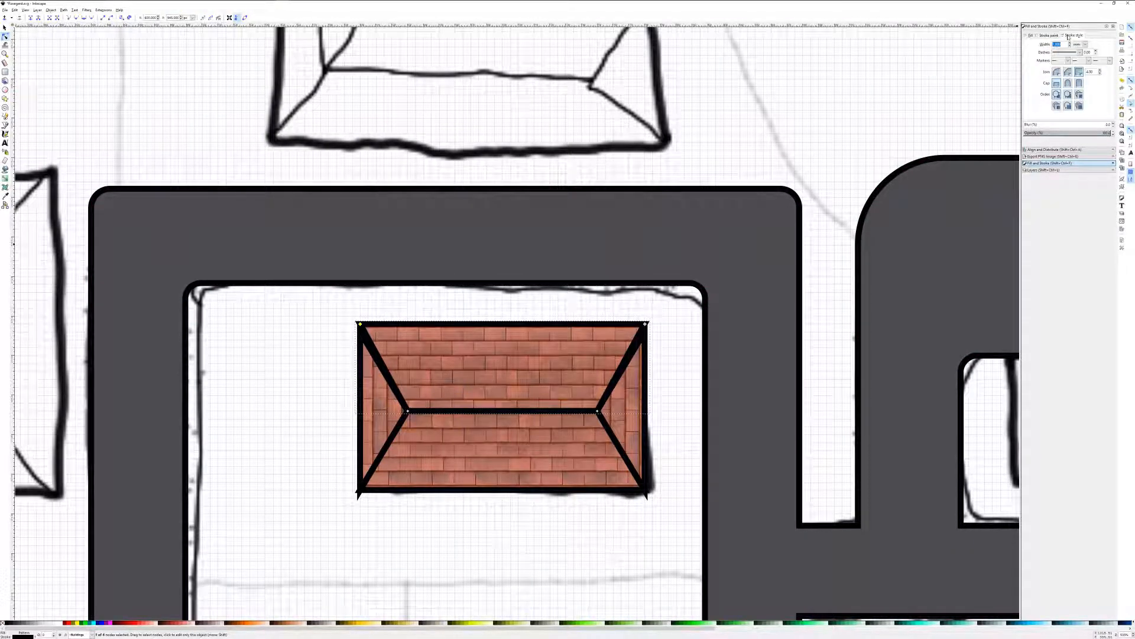
click(1068, 72)
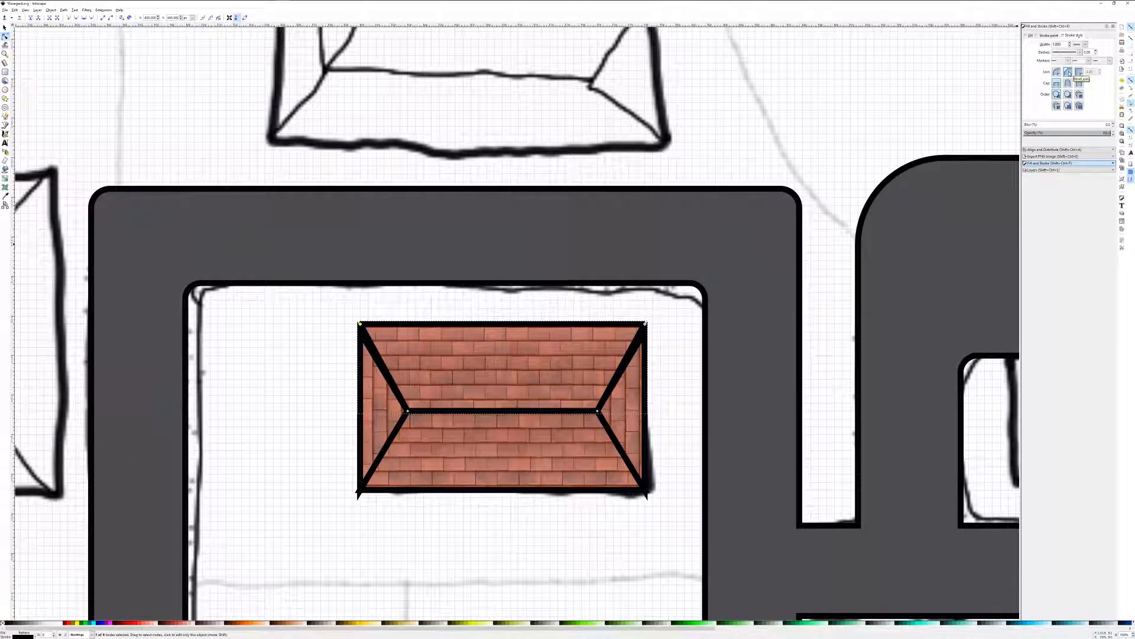
click(1079, 72)
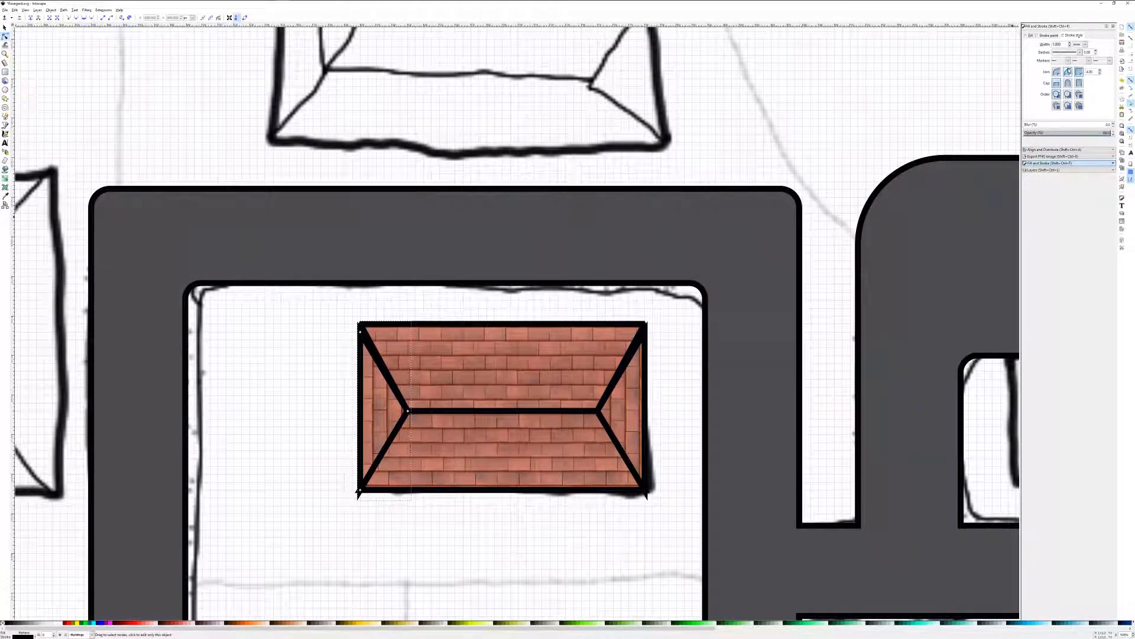
click(1069, 71)
click(646, 401)
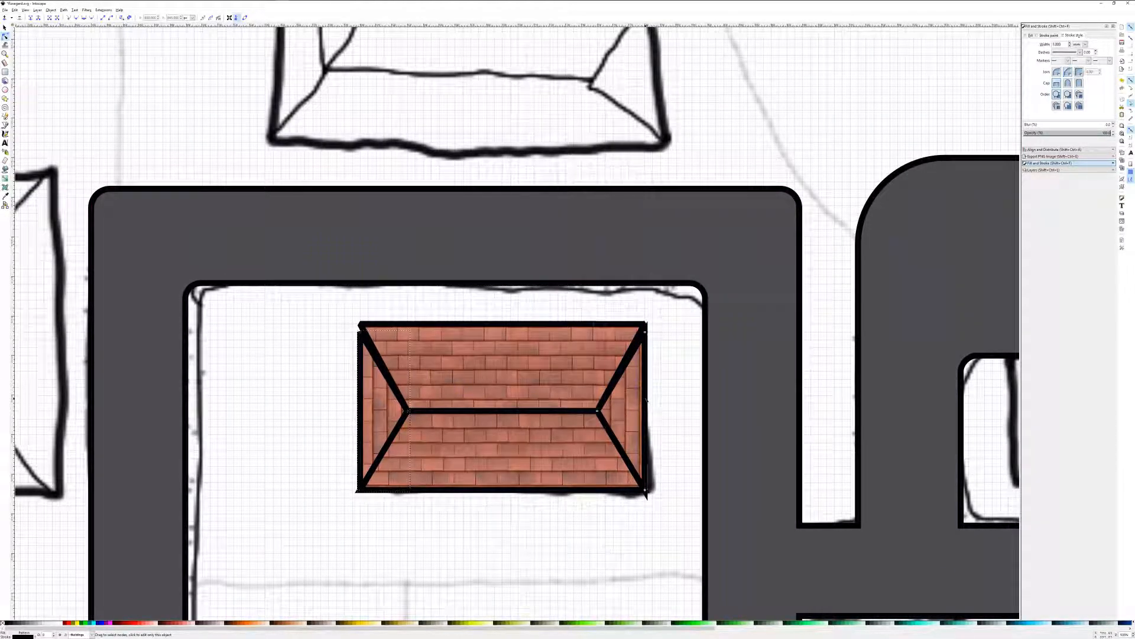
click(1068, 71)
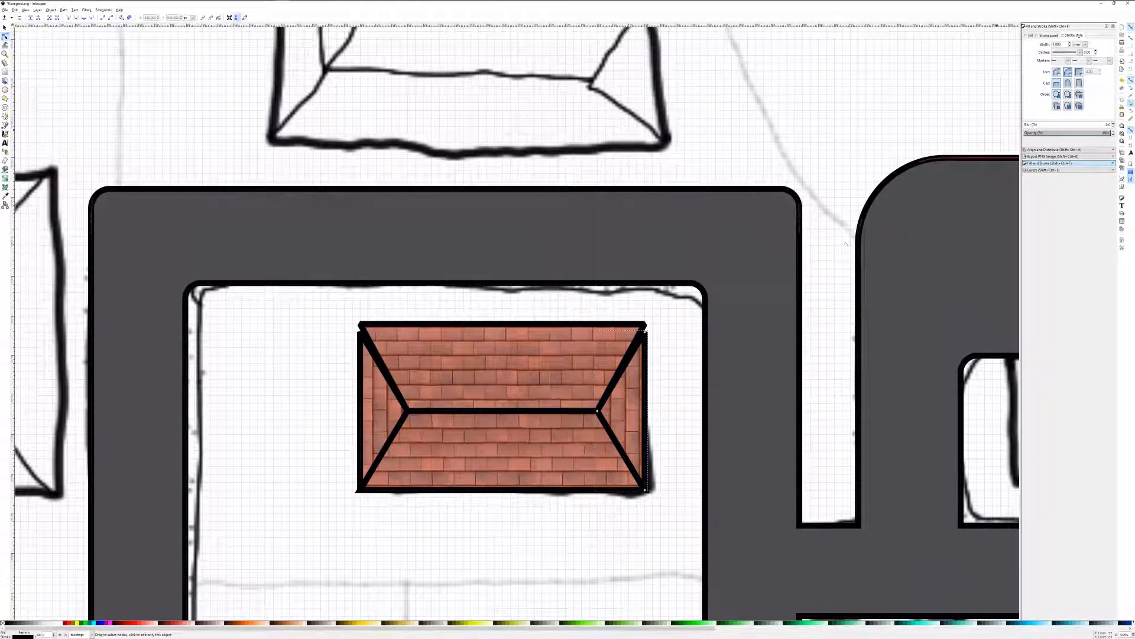
click(492, 494)
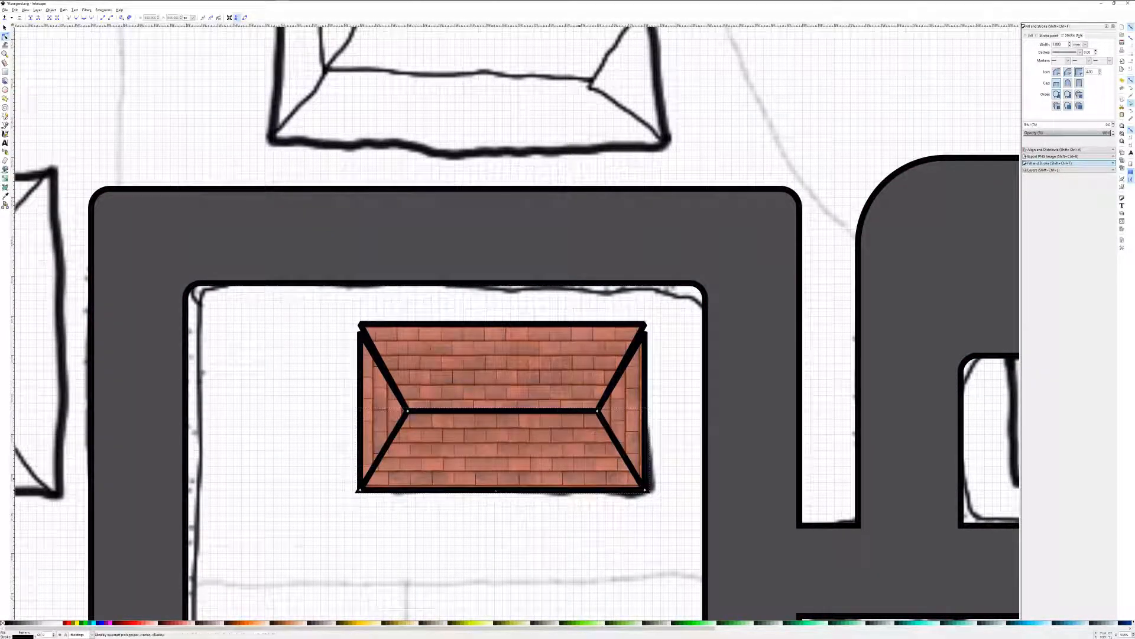
click(1068, 71)
Move the upper slope's two outer corner nodes down onto the upper corners of the adjoining triangular roof ends.
click(385, 333)
drag(359, 325, 359, 331)
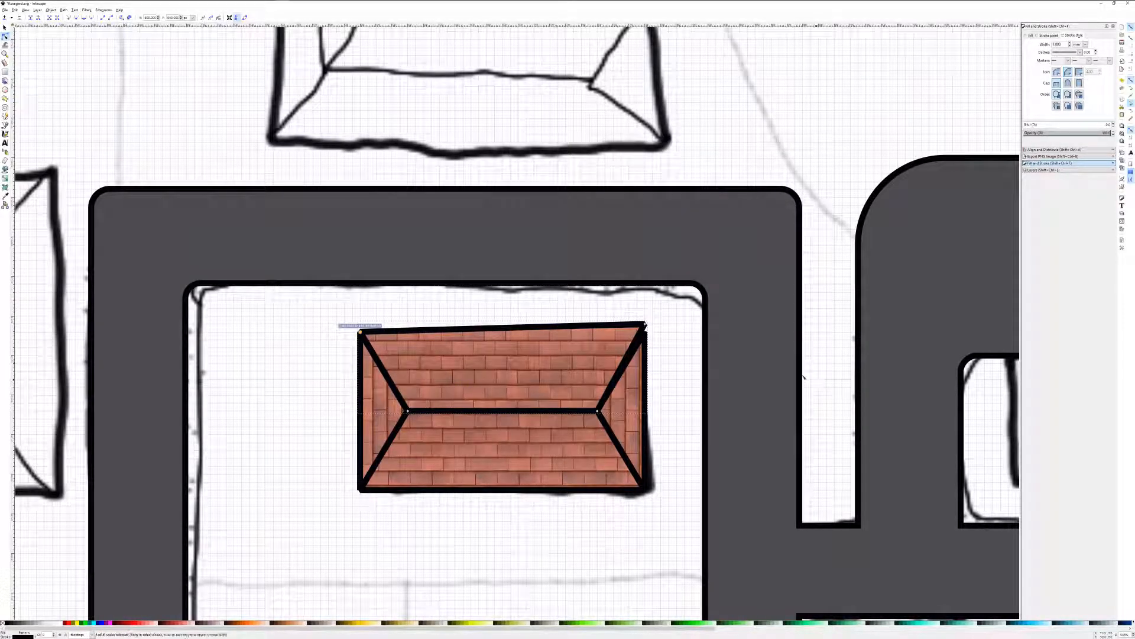
drag(645, 325, 644, 331)
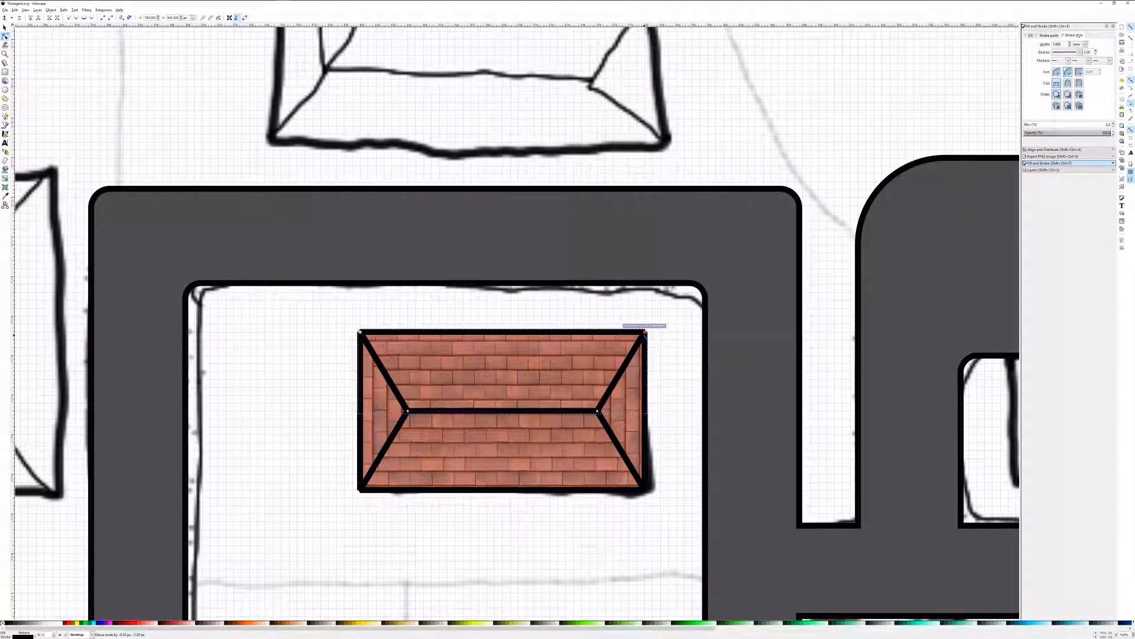
Draw a rectangle exactly around the finished tiled roof, snapped to its outer corners.
click(392, 274)
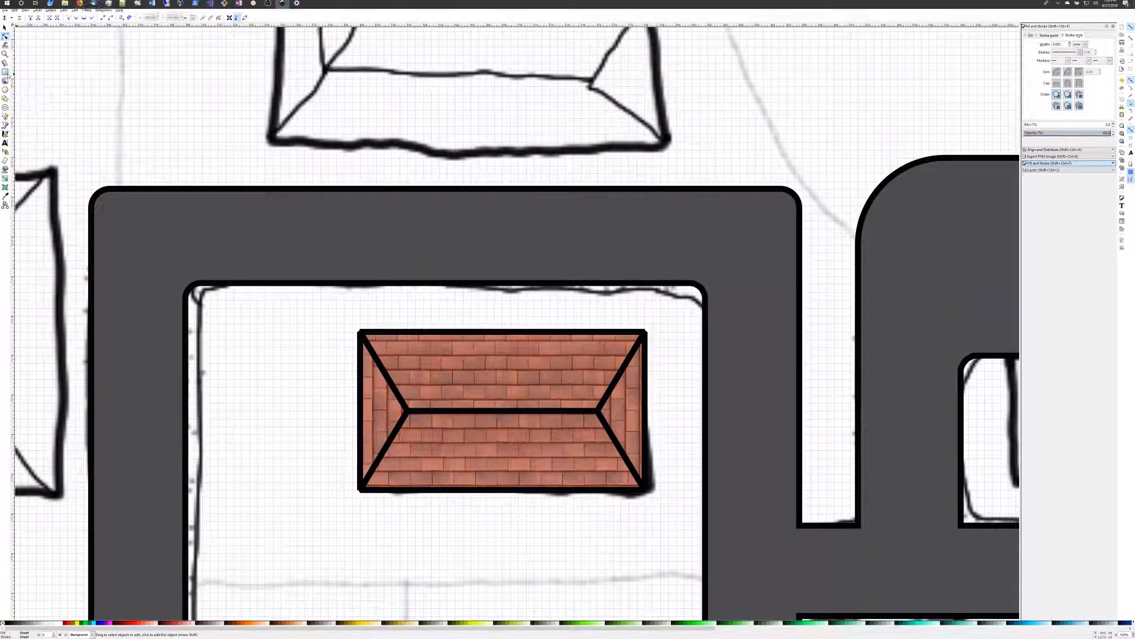
key(r)
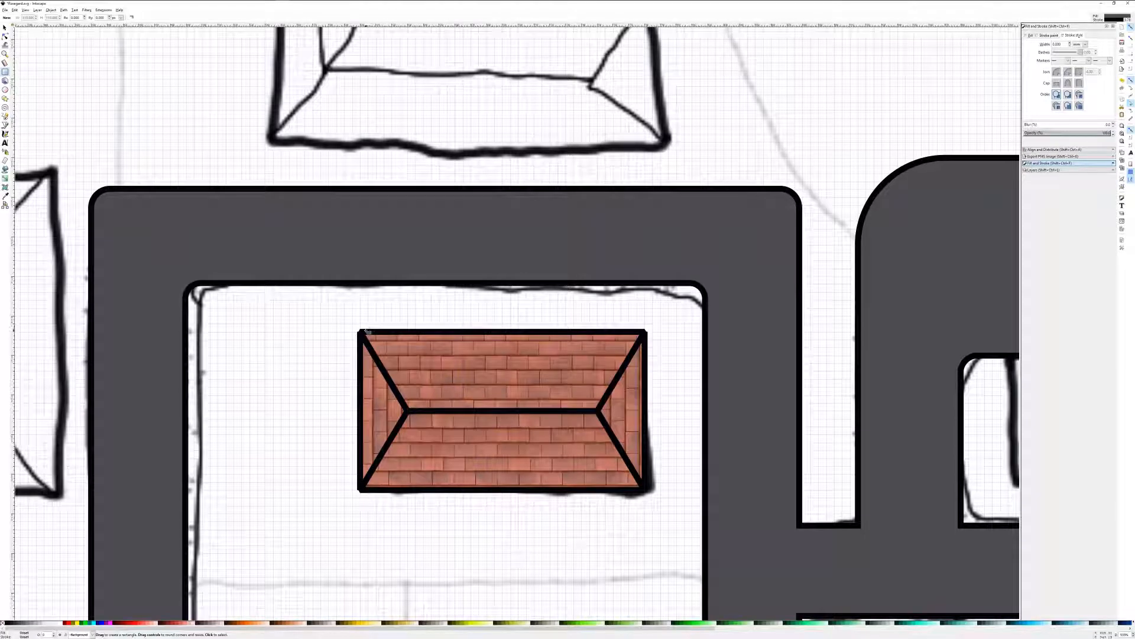
drag(359, 330, 530, 422)
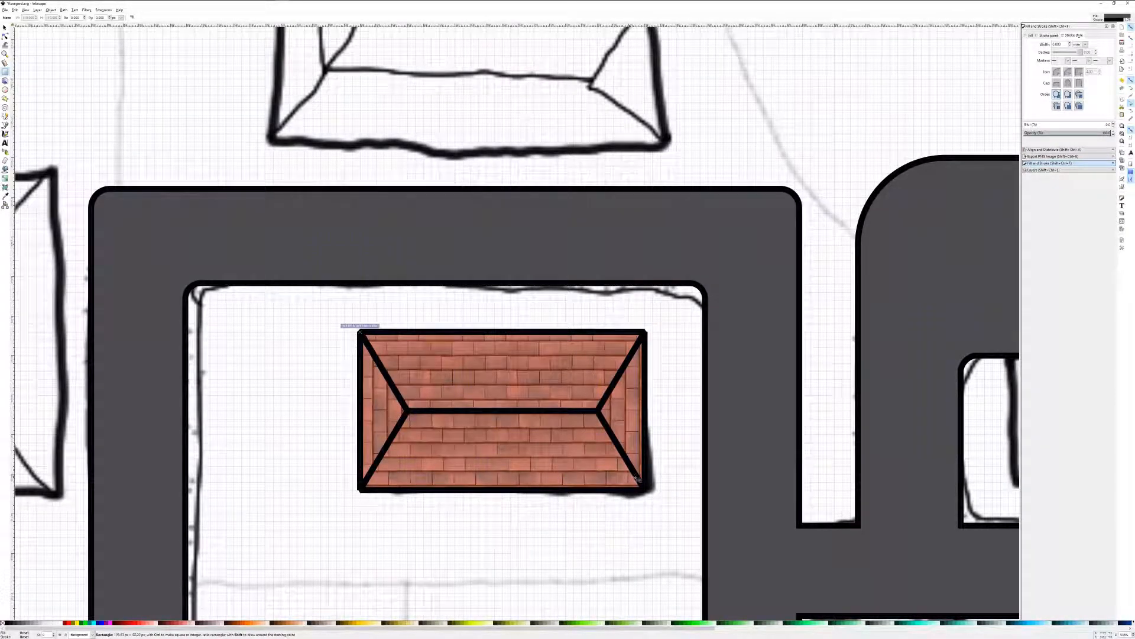
drag(645, 489, 646, 489)
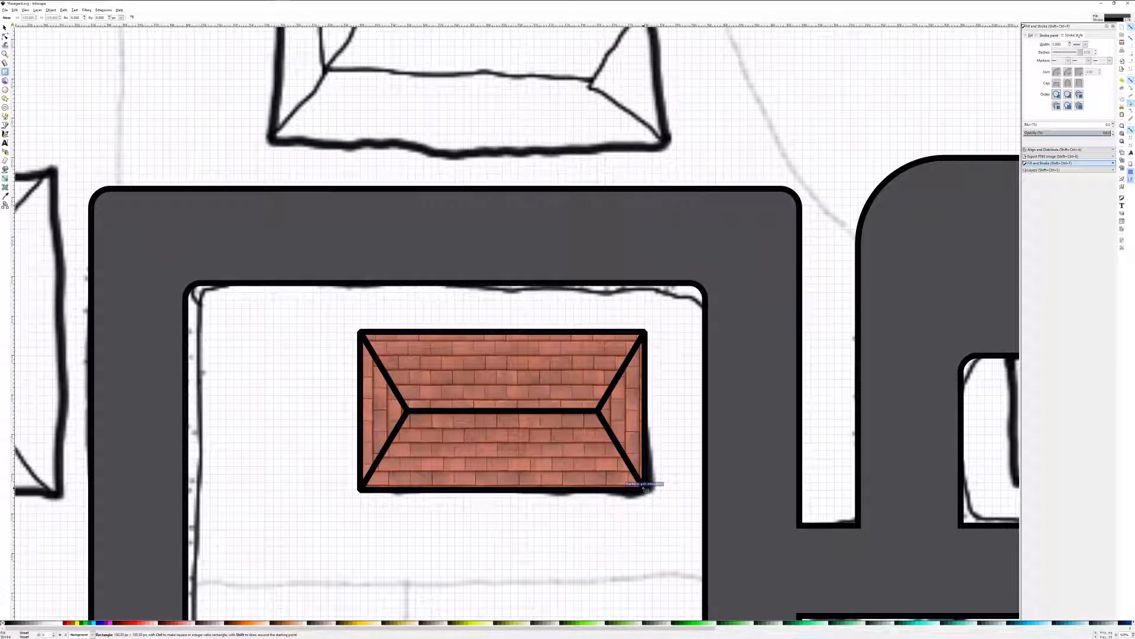
drag(646, 488, 646, 489)
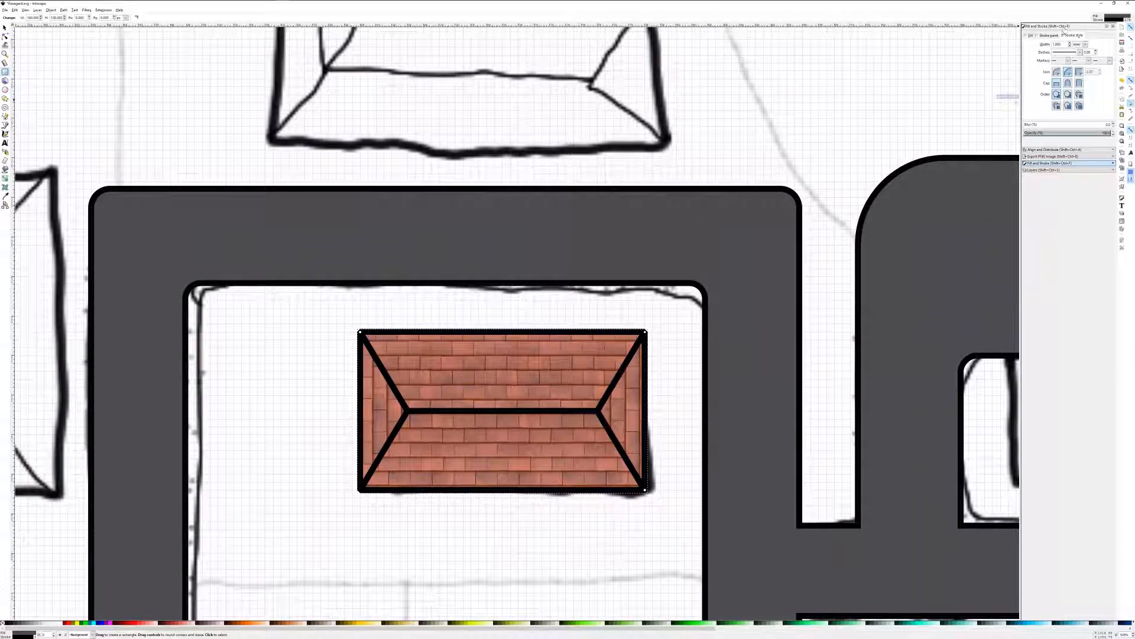
Move the new outline rectangle from the Background layer to the Buildings layer.
click(1051, 170)
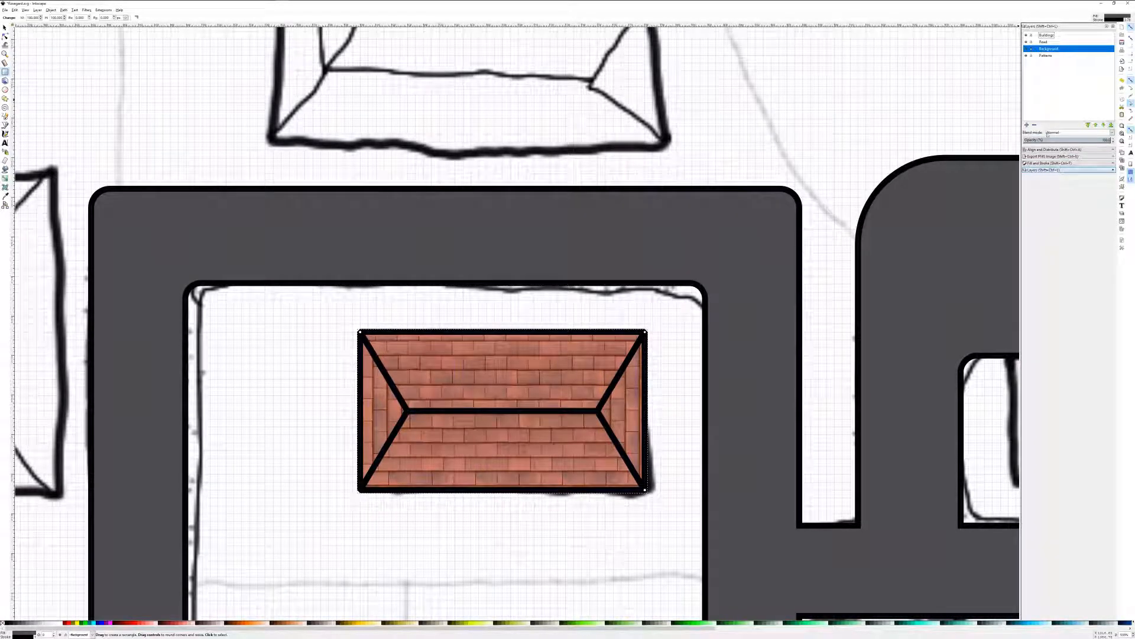
right_click(447, 333)
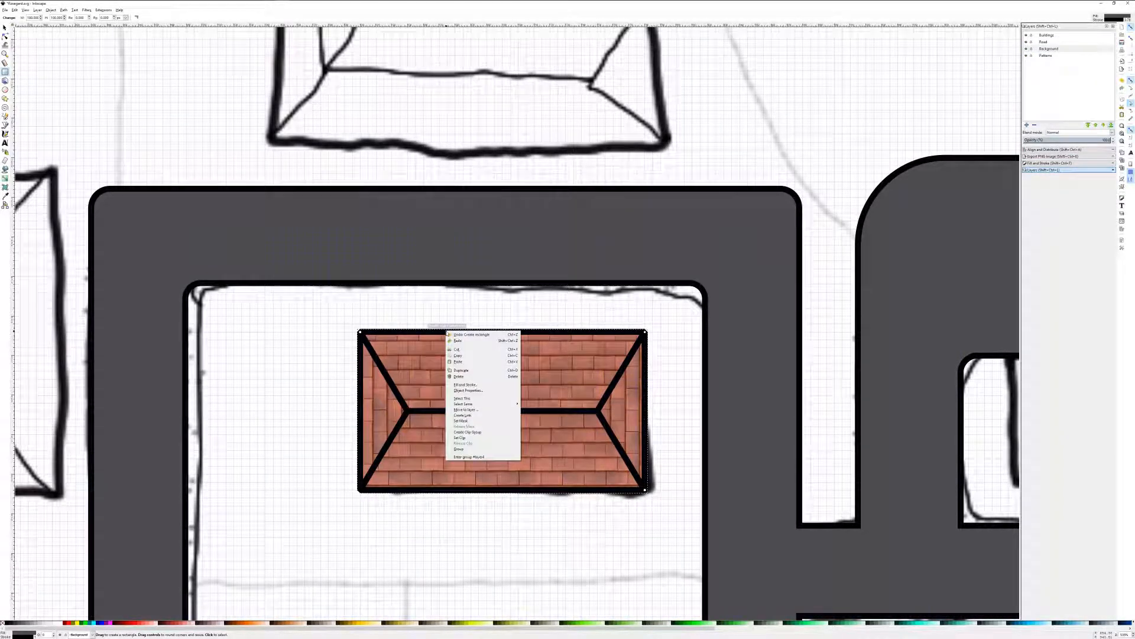
click(465, 409)
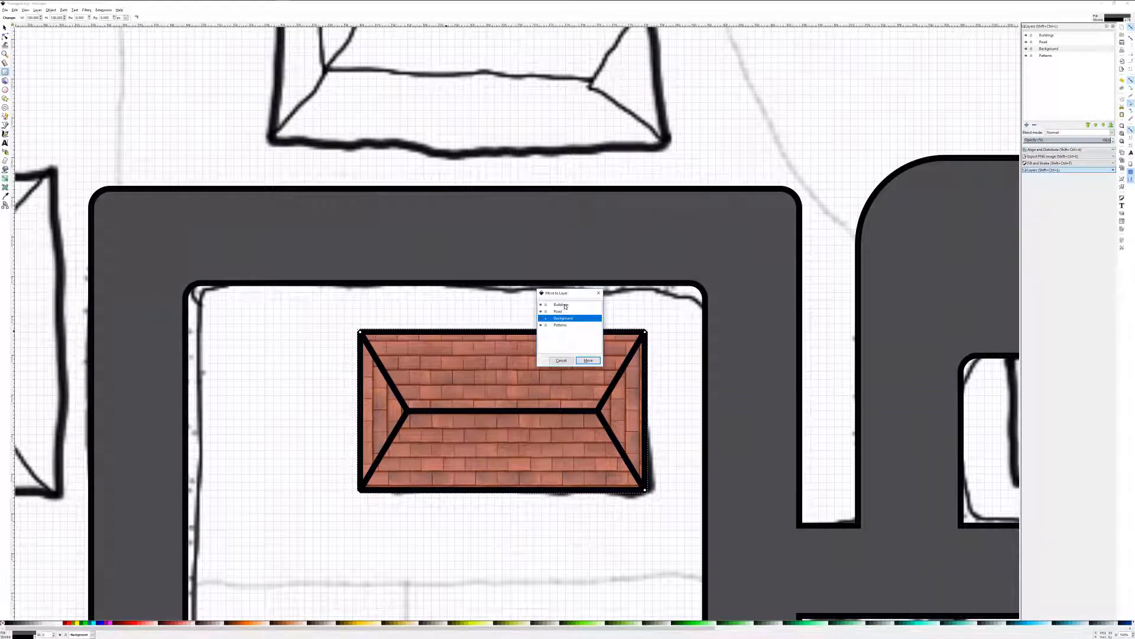
click(564, 305)
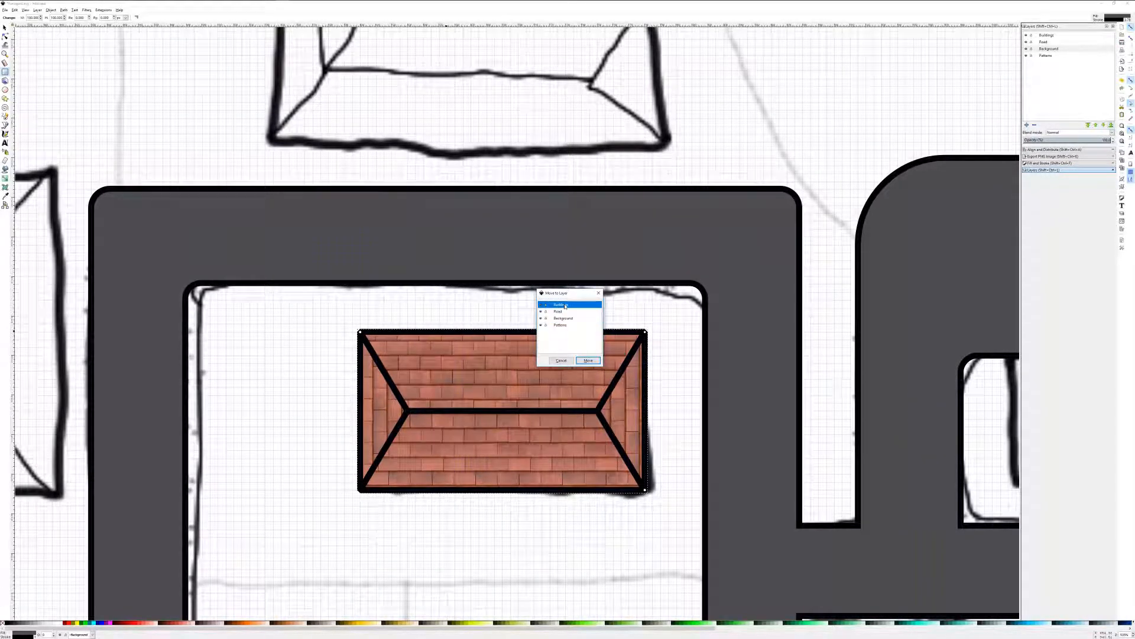
click(588, 360)
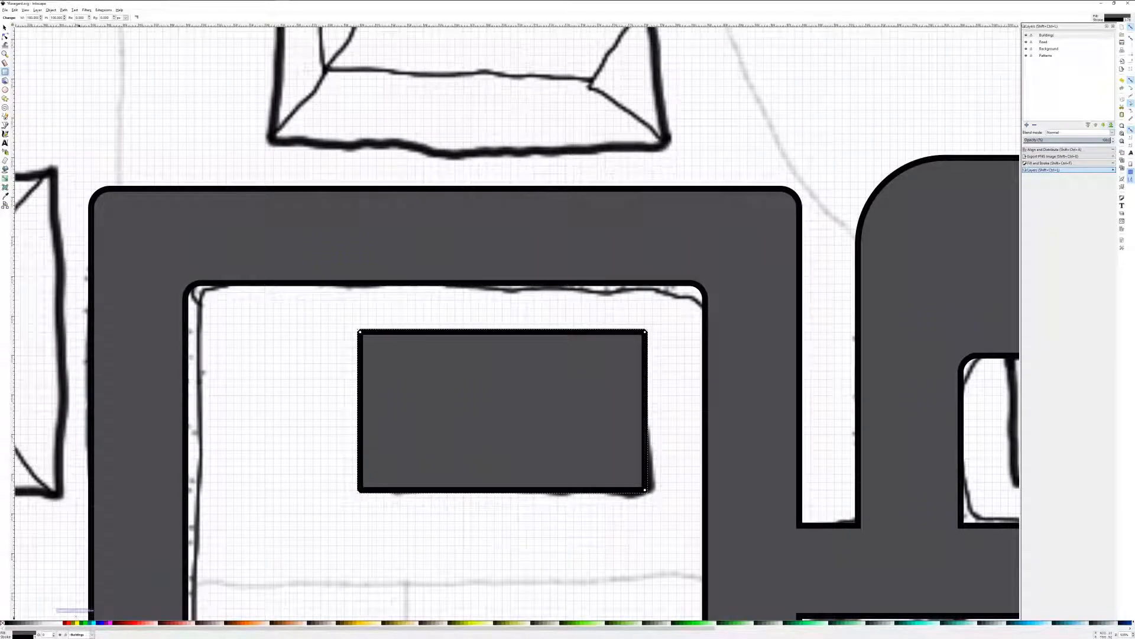
Remove the rectangle's fill and thicken its stroke to give the roof a heavy outer border.
right_click(33, 634)
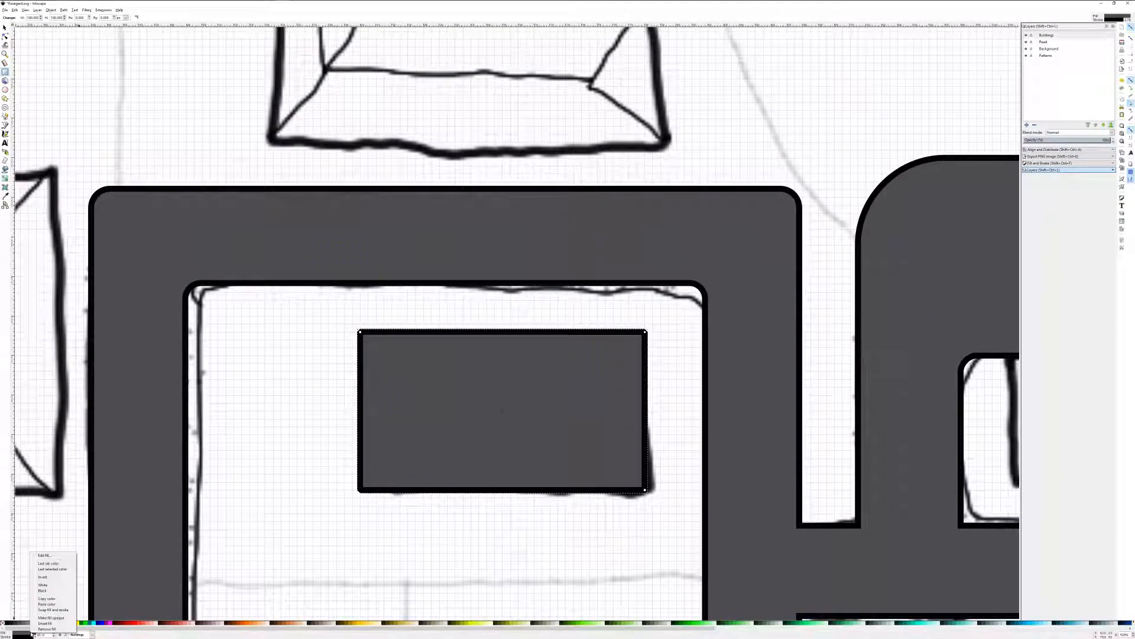
click(3, 623)
click(3, 623)
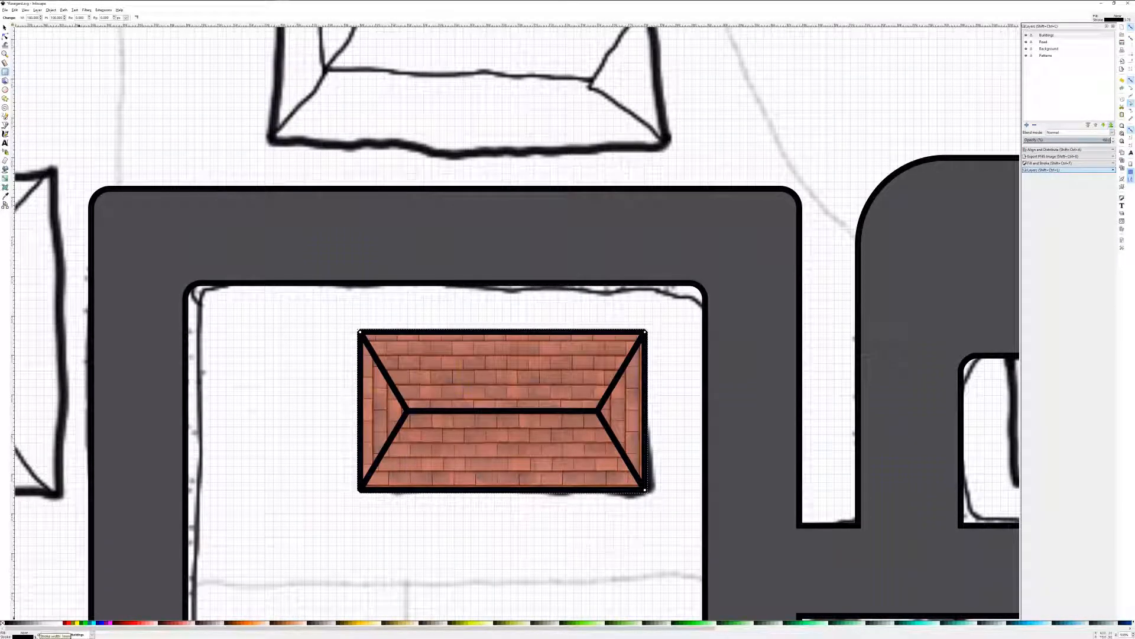
right_click(37, 636)
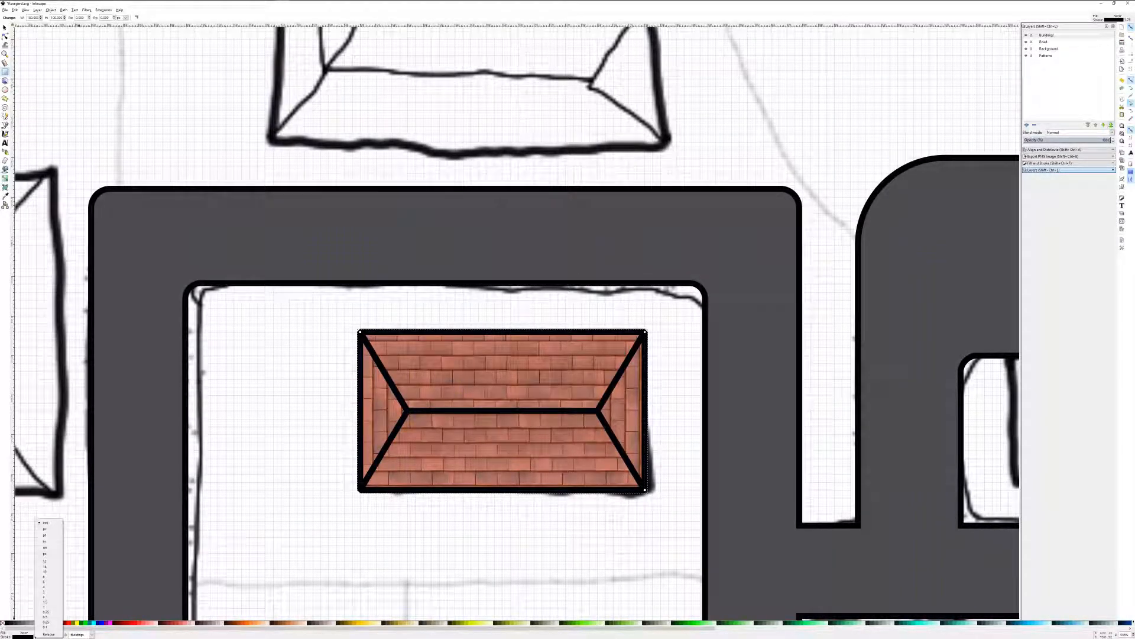
click(43, 598)
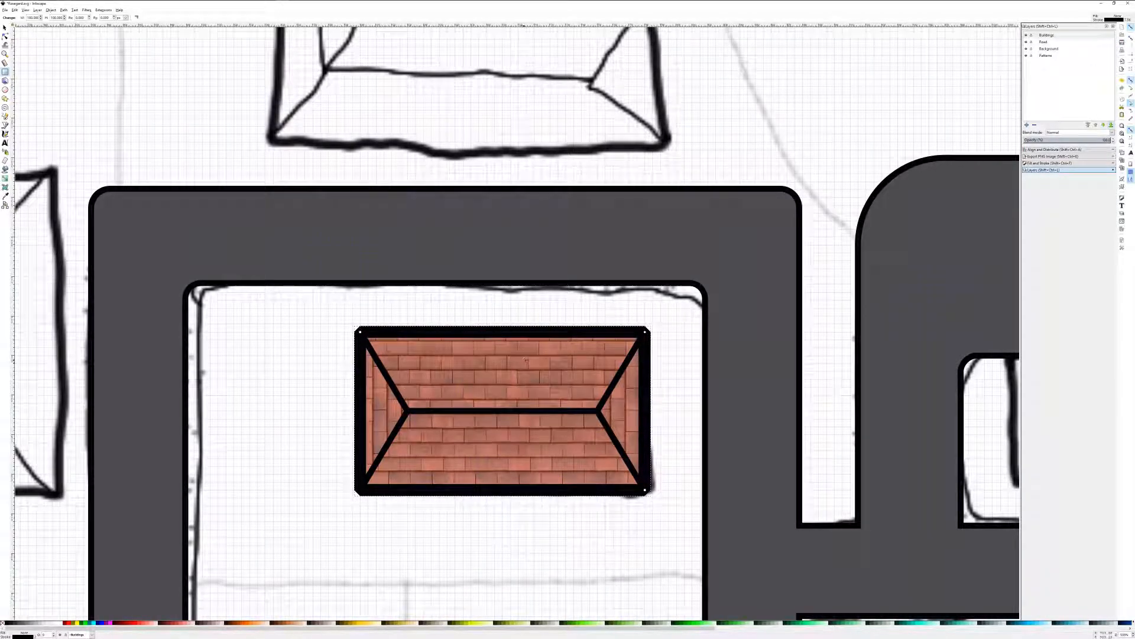
Trace the long lower roof slope of the L-shaped house above the road as a closed four-sided path.
scroll(525, 370, down, 1)
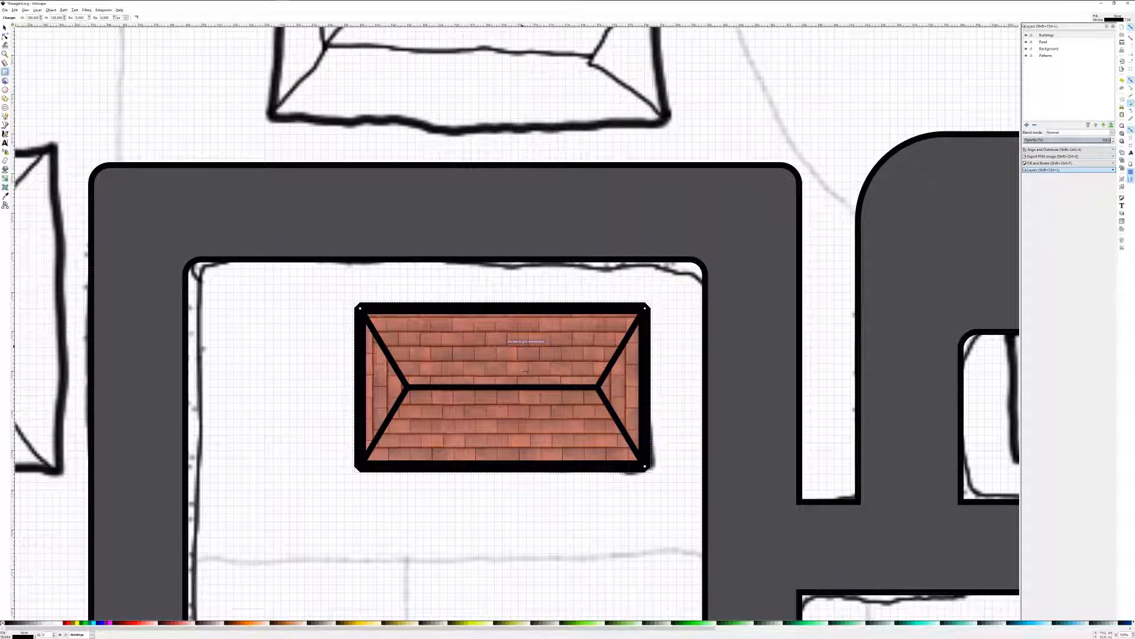
scroll(525, 371, down, 4)
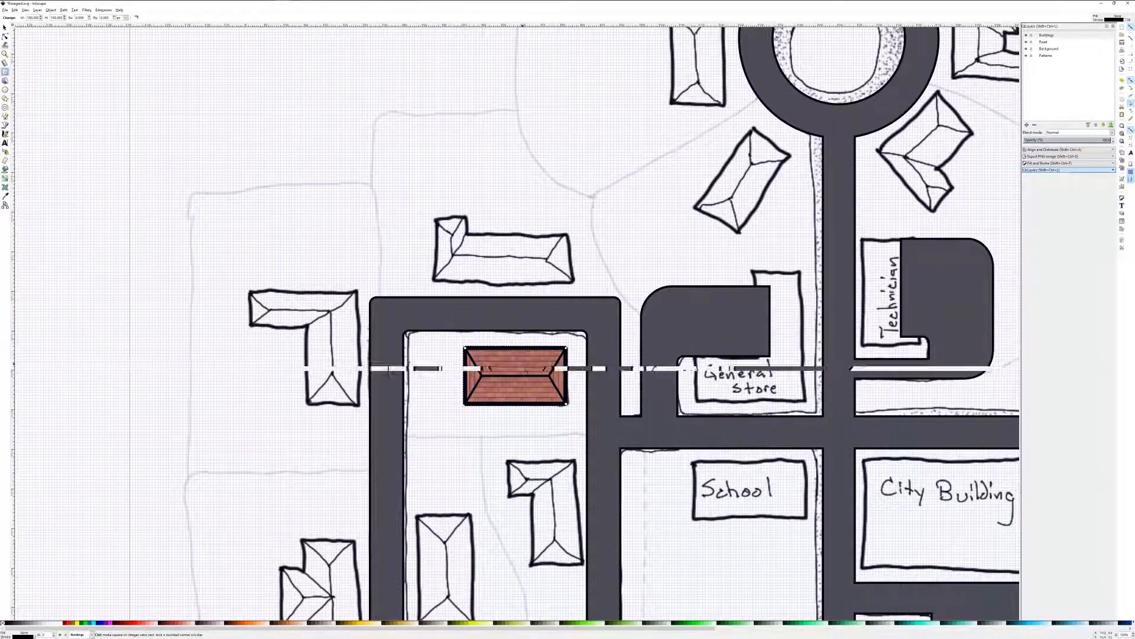
scroll(523, 369, down, 3)
scroll(523, 371, up, 2)
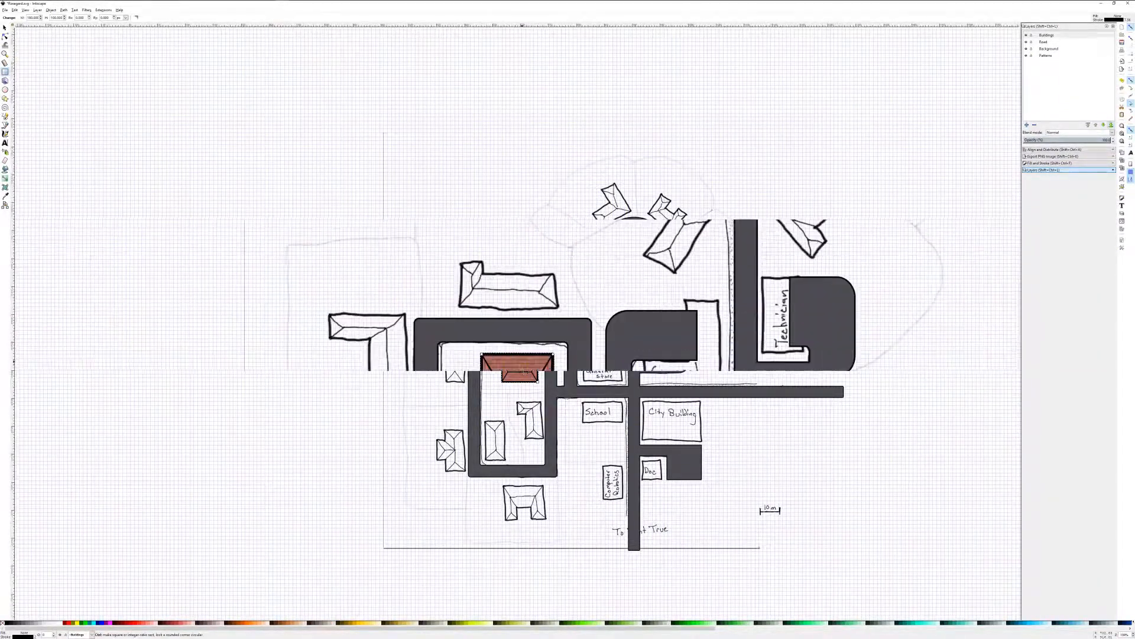
scroll(522, 370, up, 2)
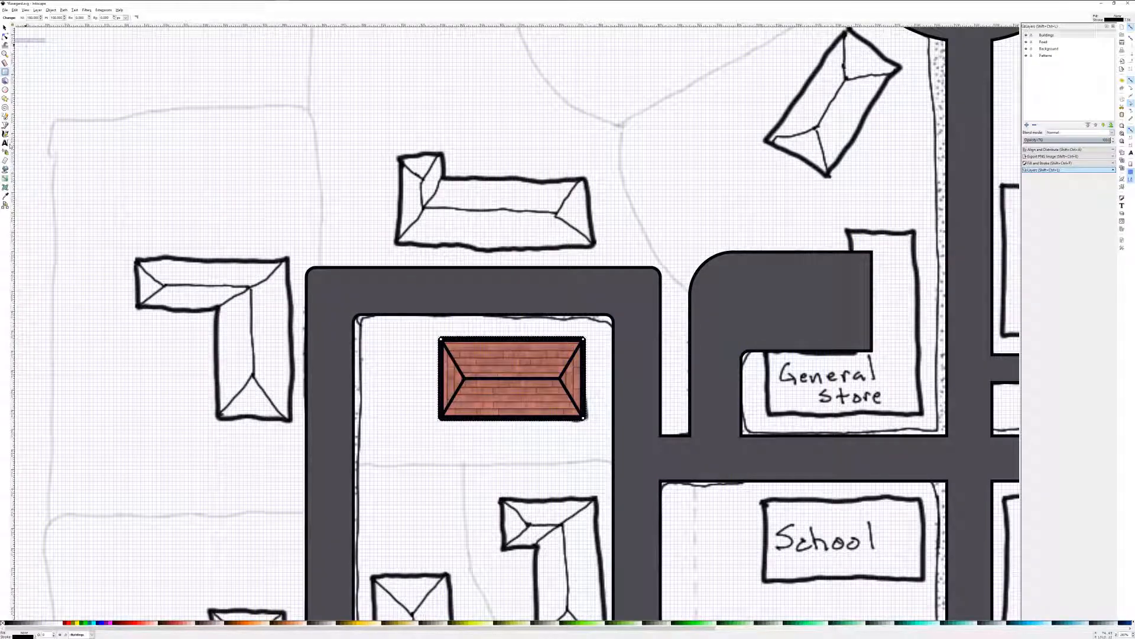
click(5, 125)
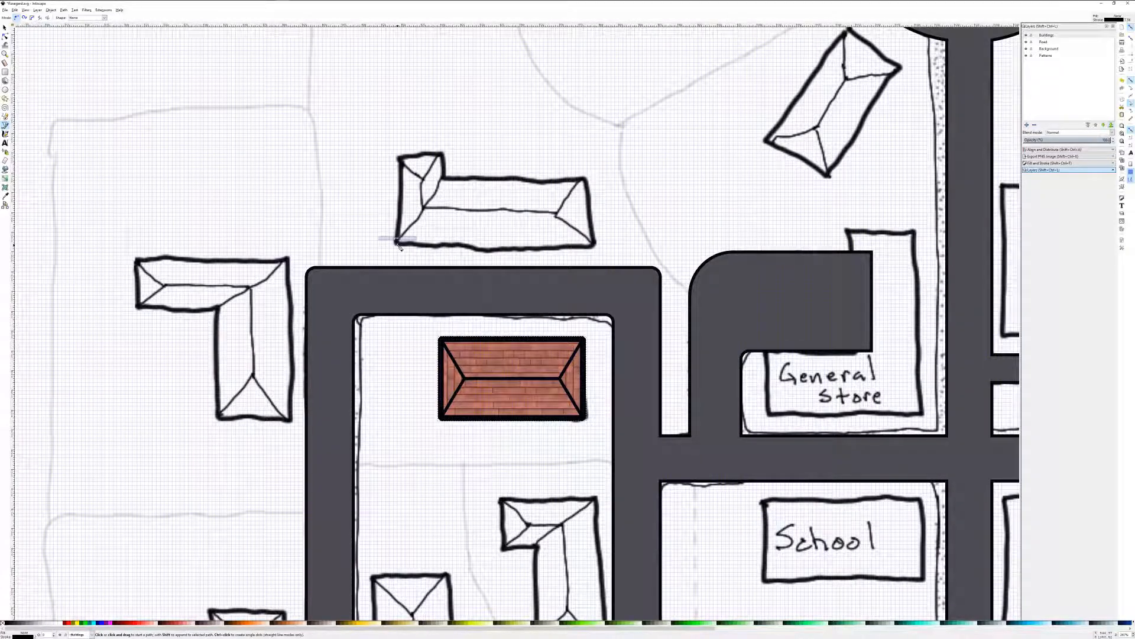
click(595, 243)
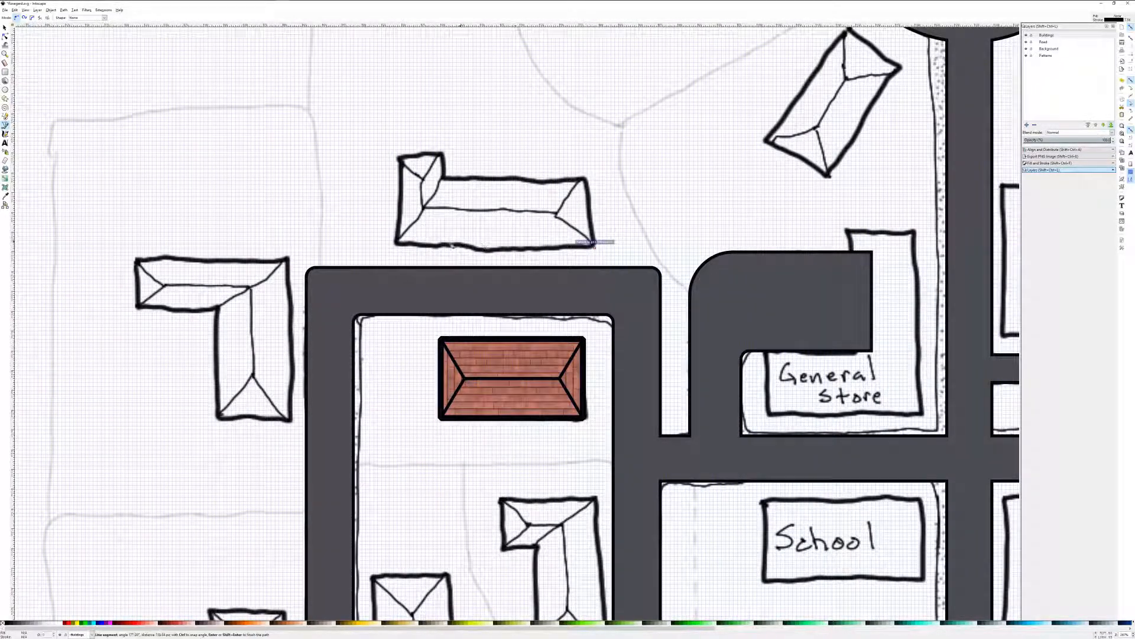
click(395, 246)
click(556, 213)
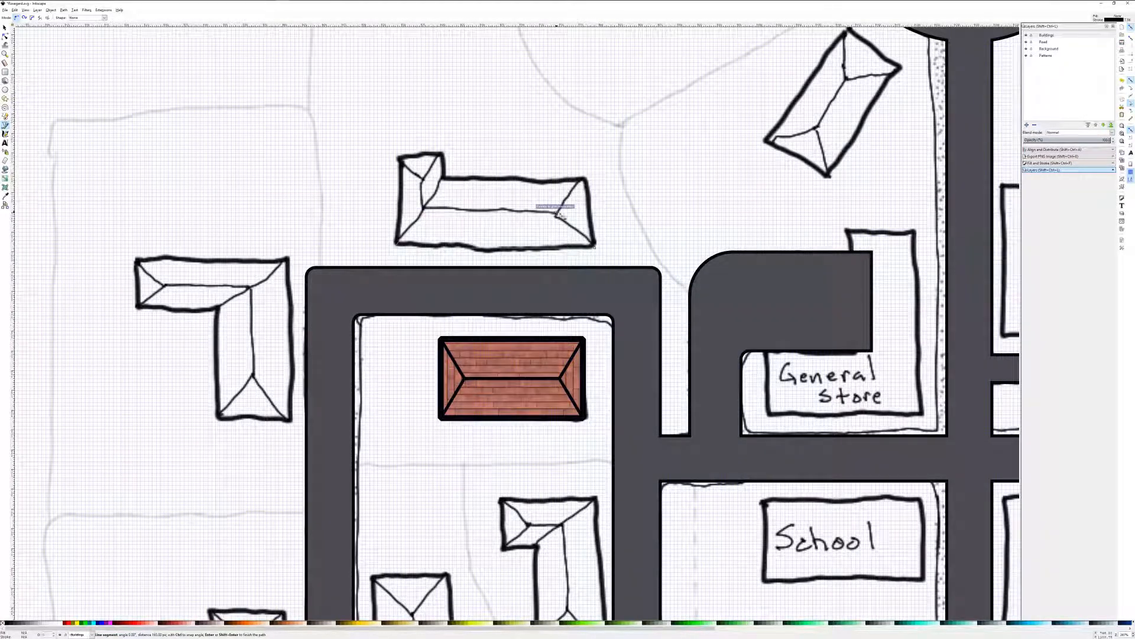
click(596, 249)
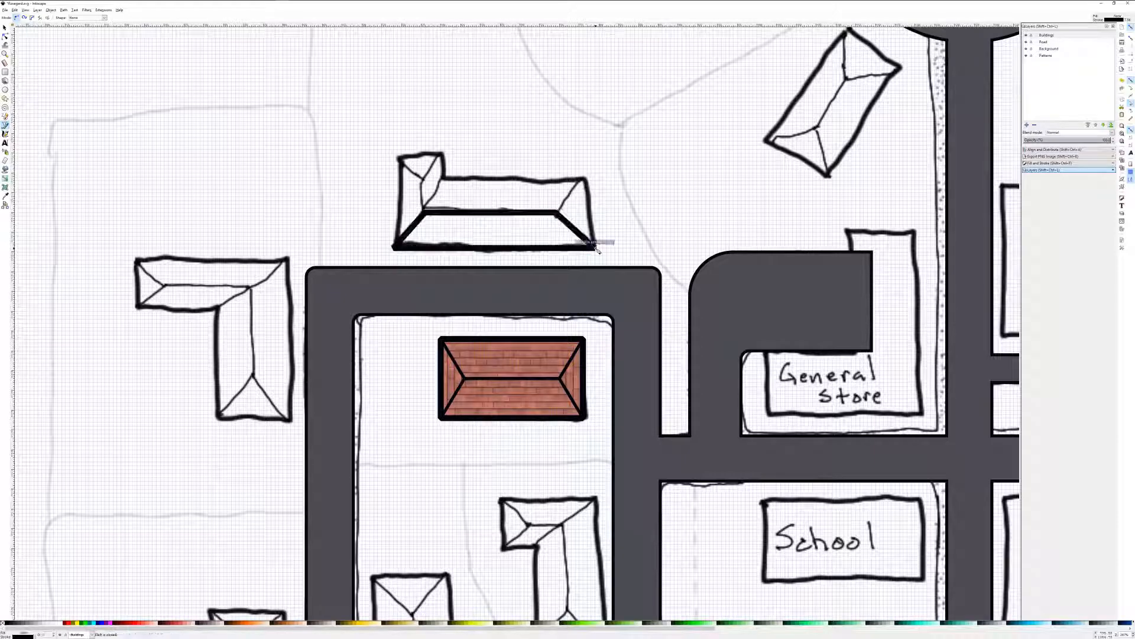
Thin the slope's stroke to match the first house's inner roof lines and fill it with the horizontal roof-tile pattern.
right_click(35, 635)
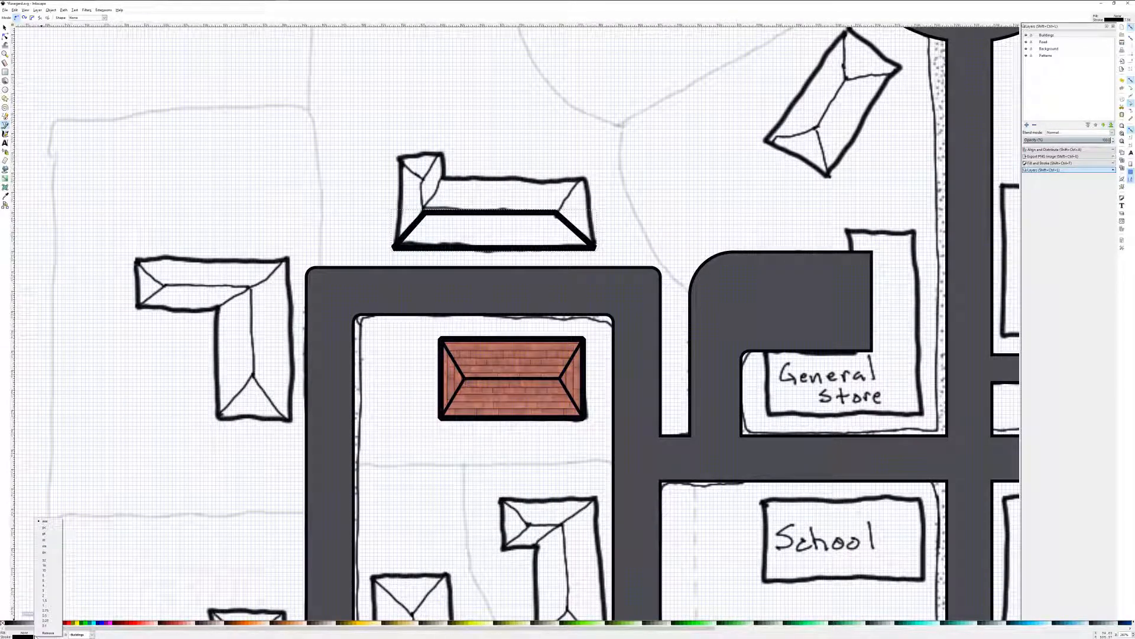
click(48, 609)
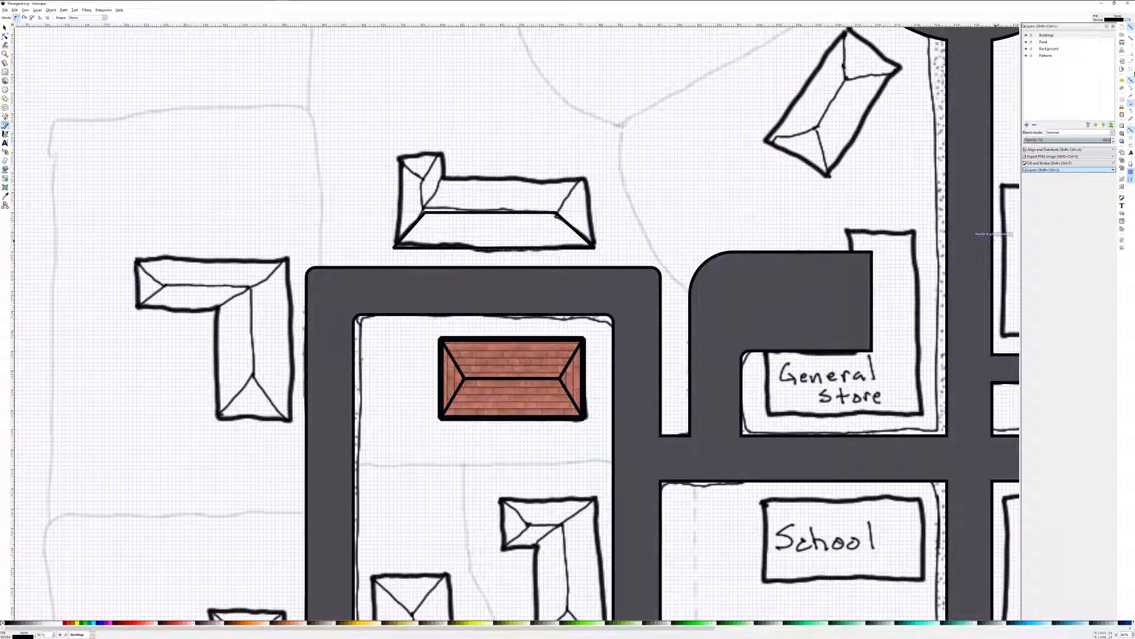
click(1060, 163)
click(1030, 36)
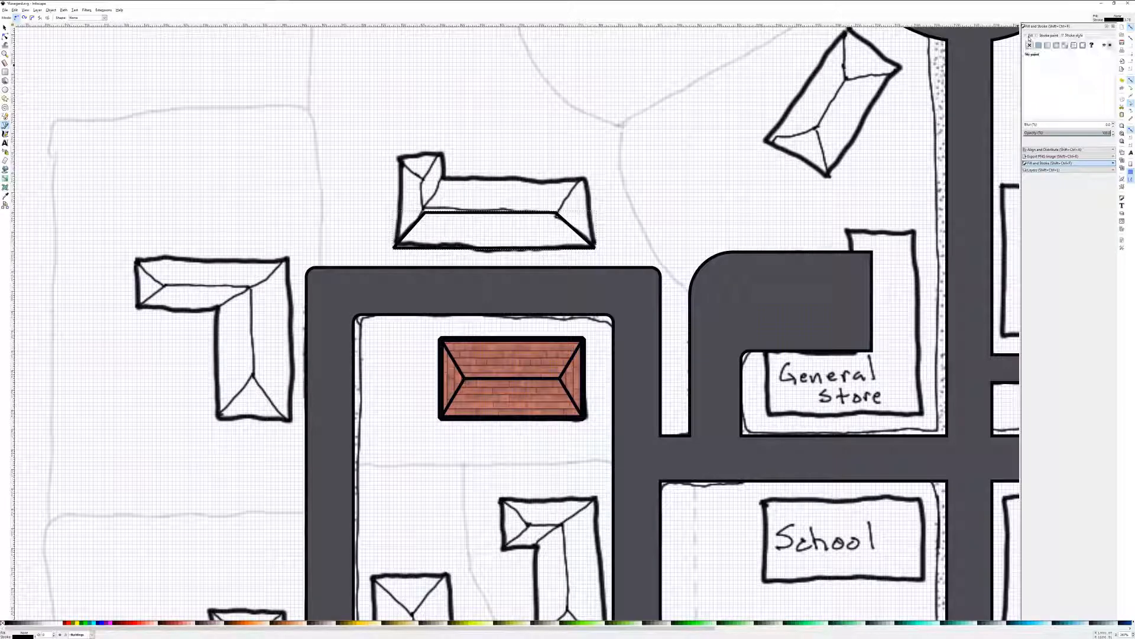
click(1074, 45)
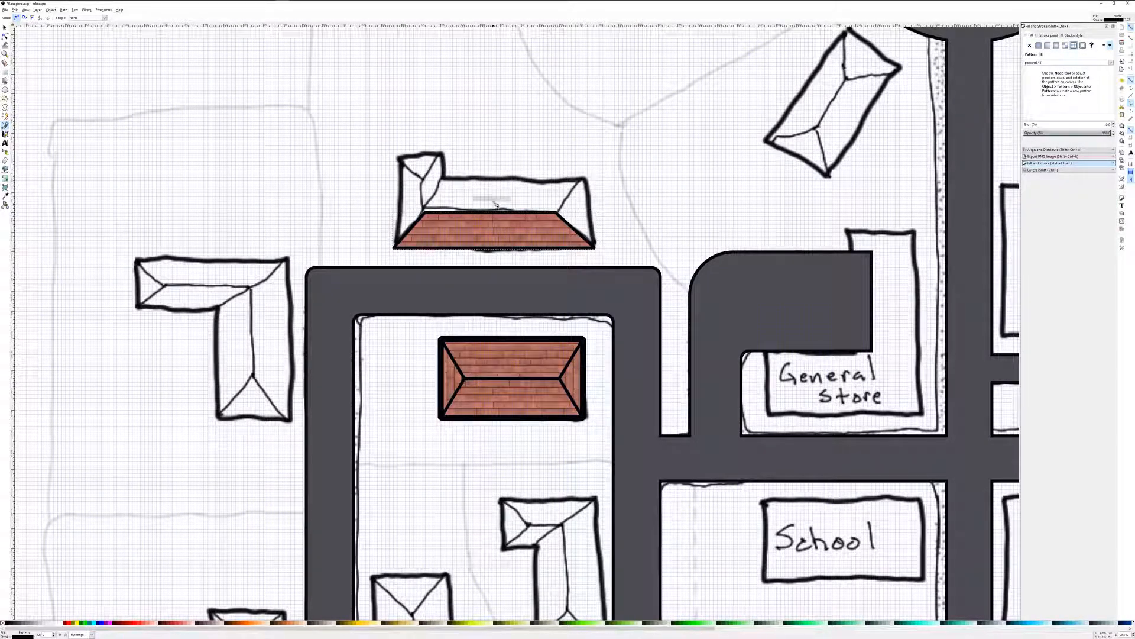
Trace the L-shaped house's left roof slope as a closed path and fill it with the vertical roof-tile pattern.
click(394, 247)
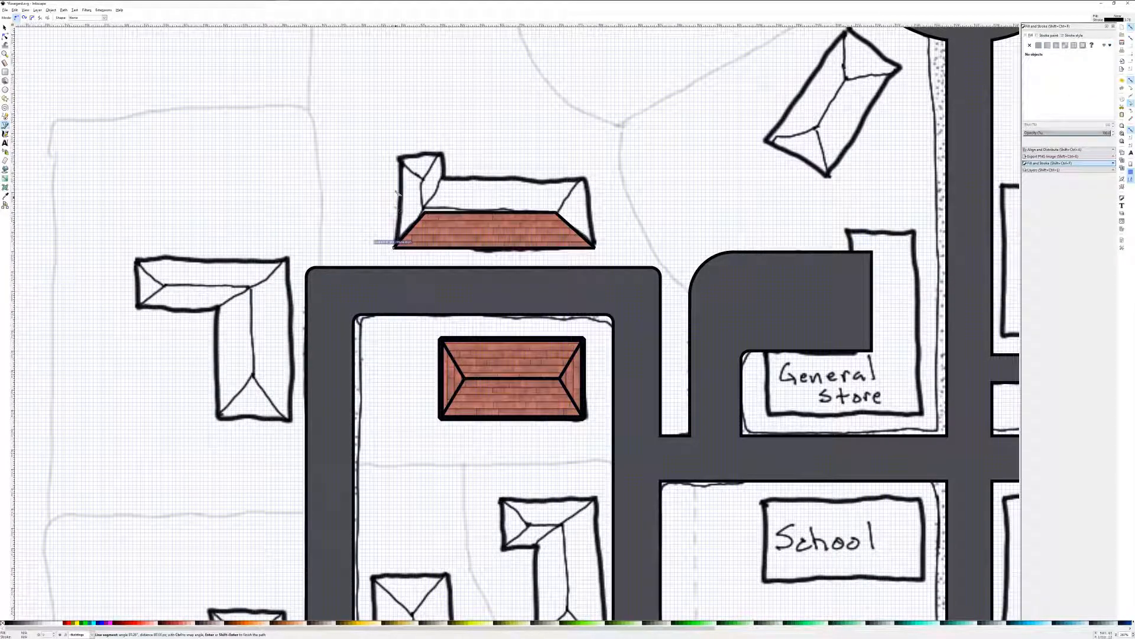
click(397, 159)
click(424, 185)
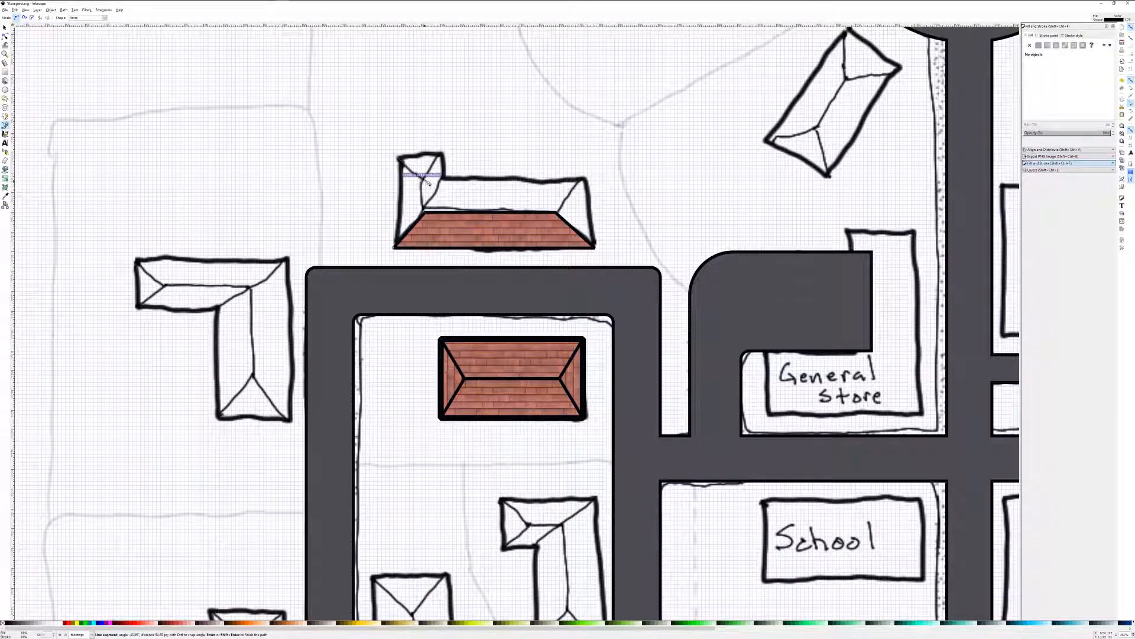
click(425, 182)
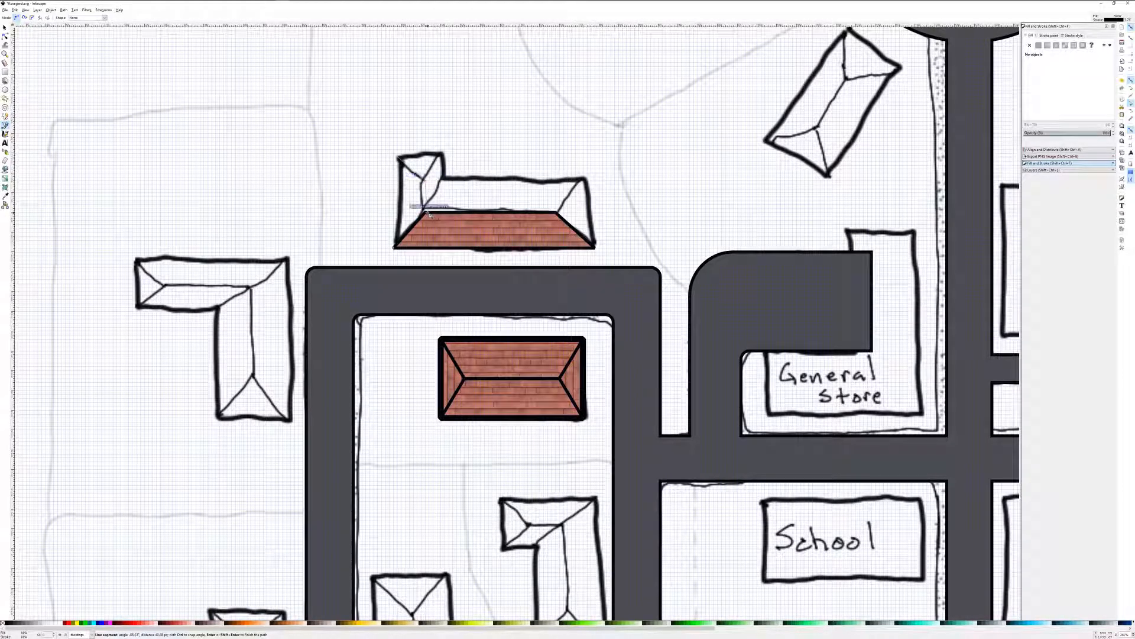
click(395, 249)
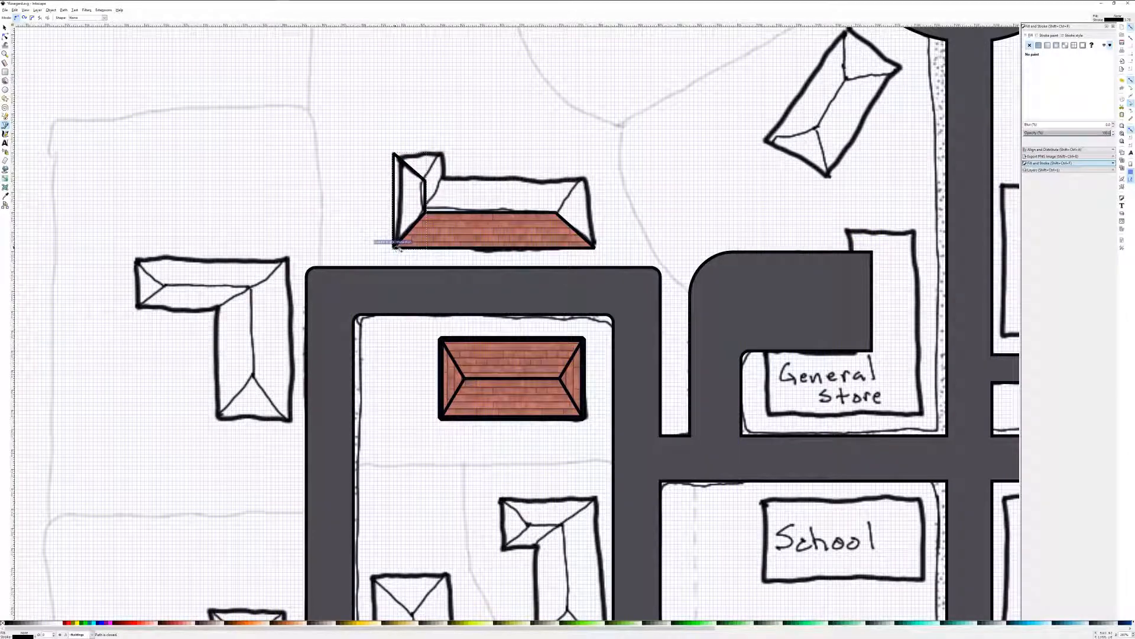
click(1073, 45)
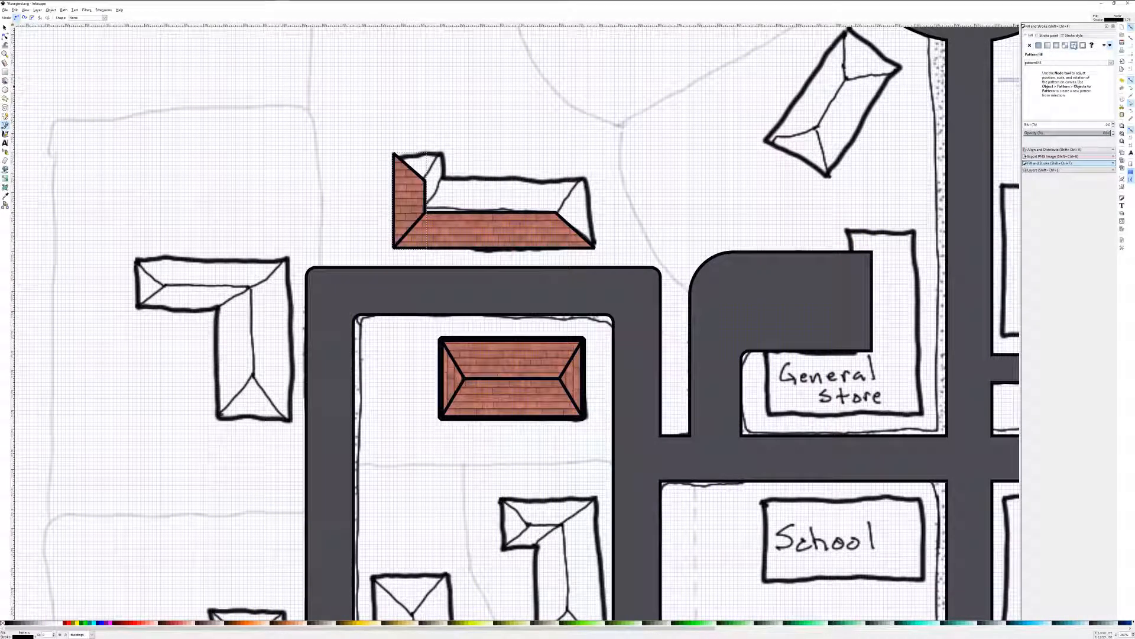
click(1050, 63)
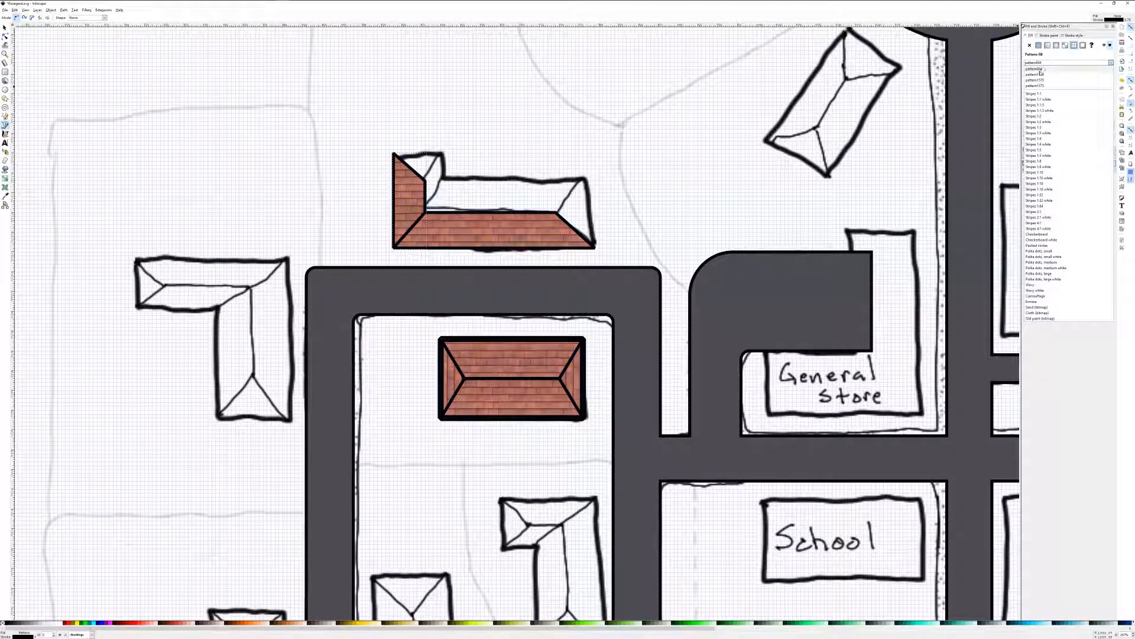
click(1042, 74)
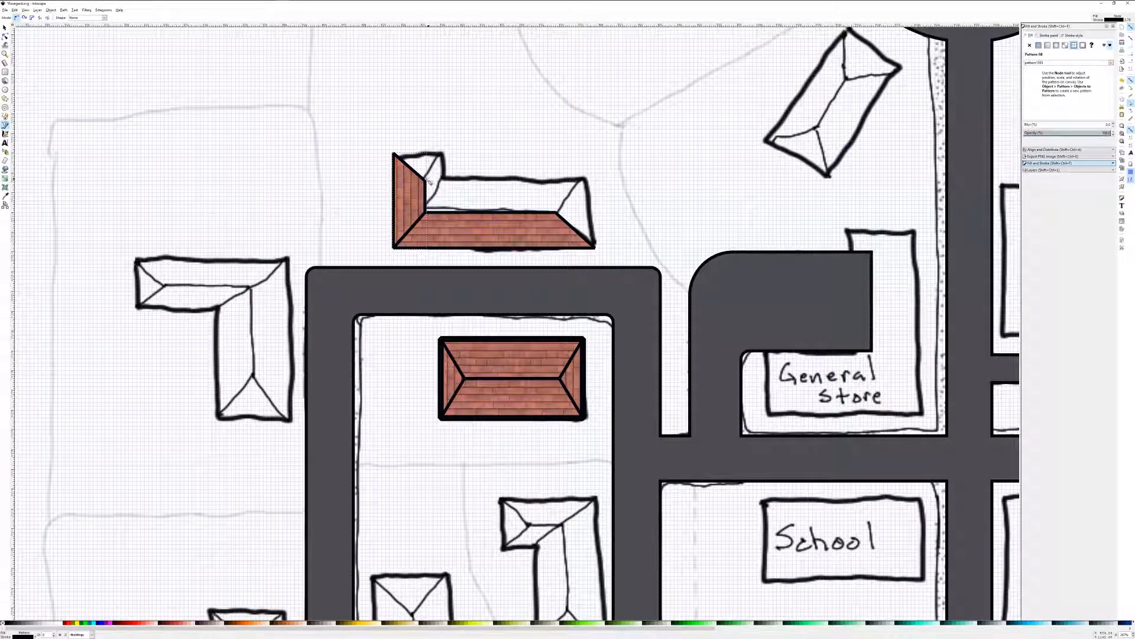
Trace the small triangular top slope of the L-shaped house's short wing as a closed path and fill it with the horizontal roof-tile pattern.
click(394, 154)
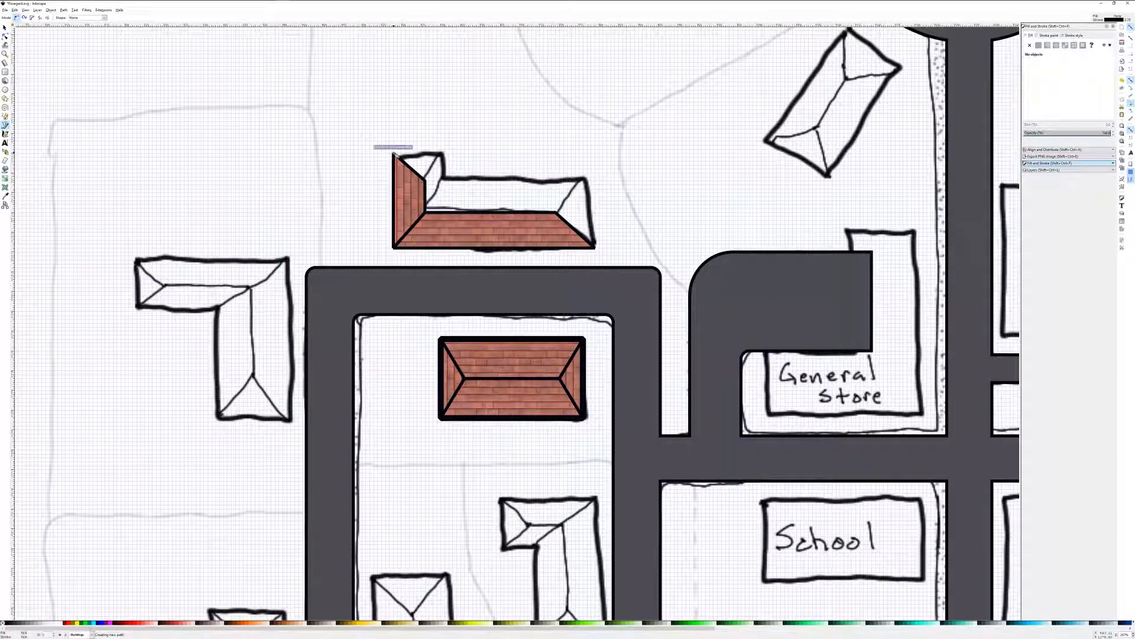
click(446, 155)
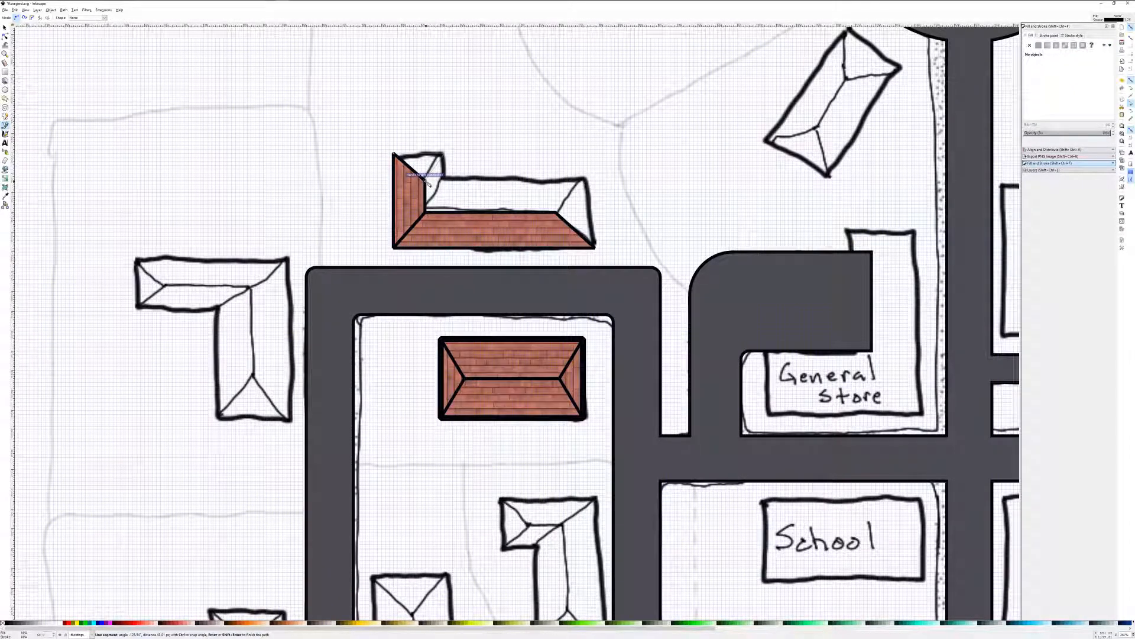
click(425, 179)
click(394, 155)
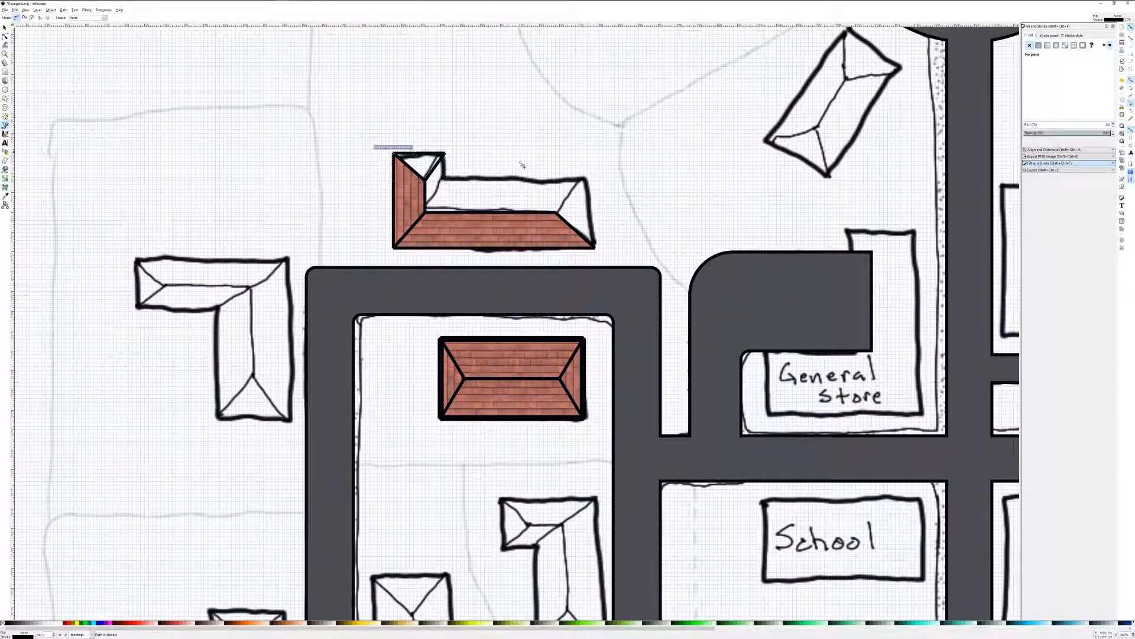
click(1074, 47)
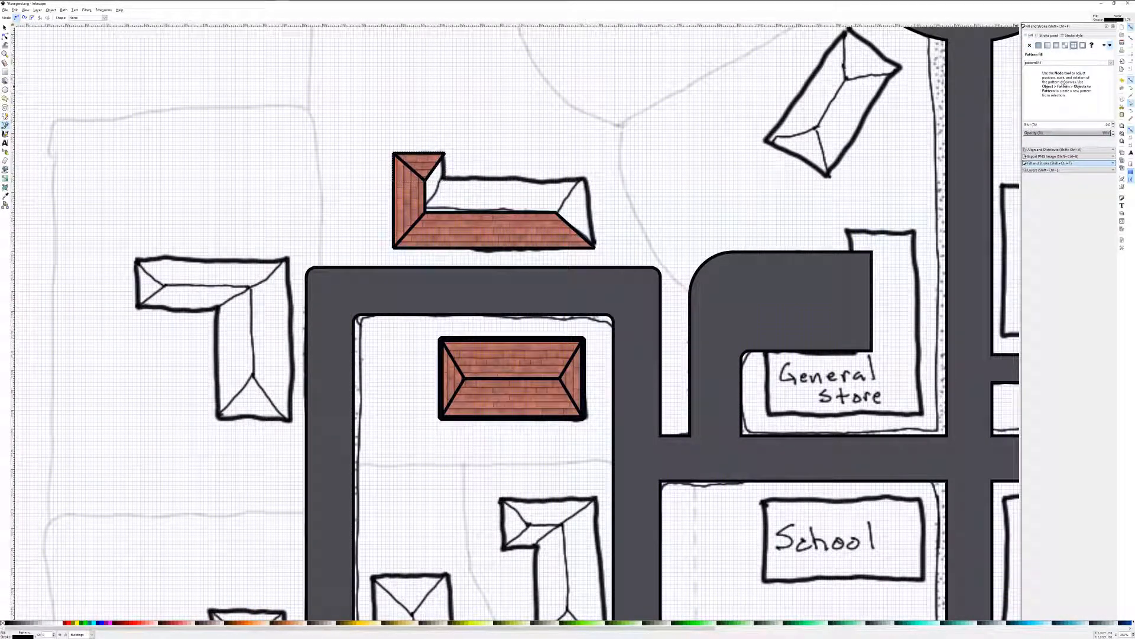
click(1050, 63)
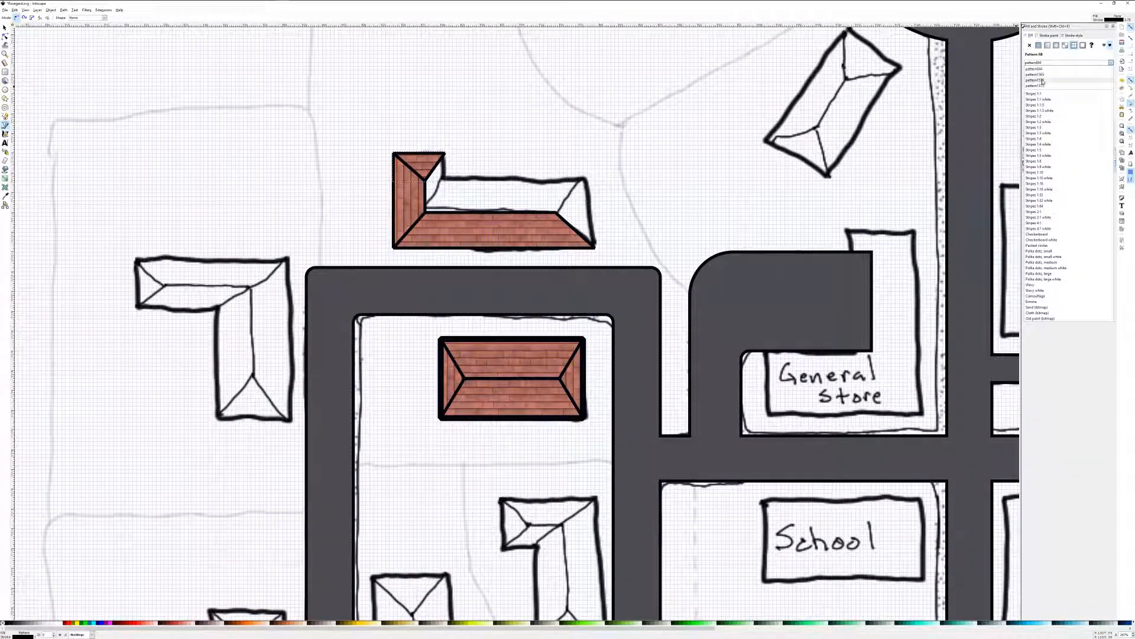
click(1041, 87)
Trace the short wing's right roof slope as a closed four-sided path and fill it with the vertical roof-tile pattern.
click(447, 154)
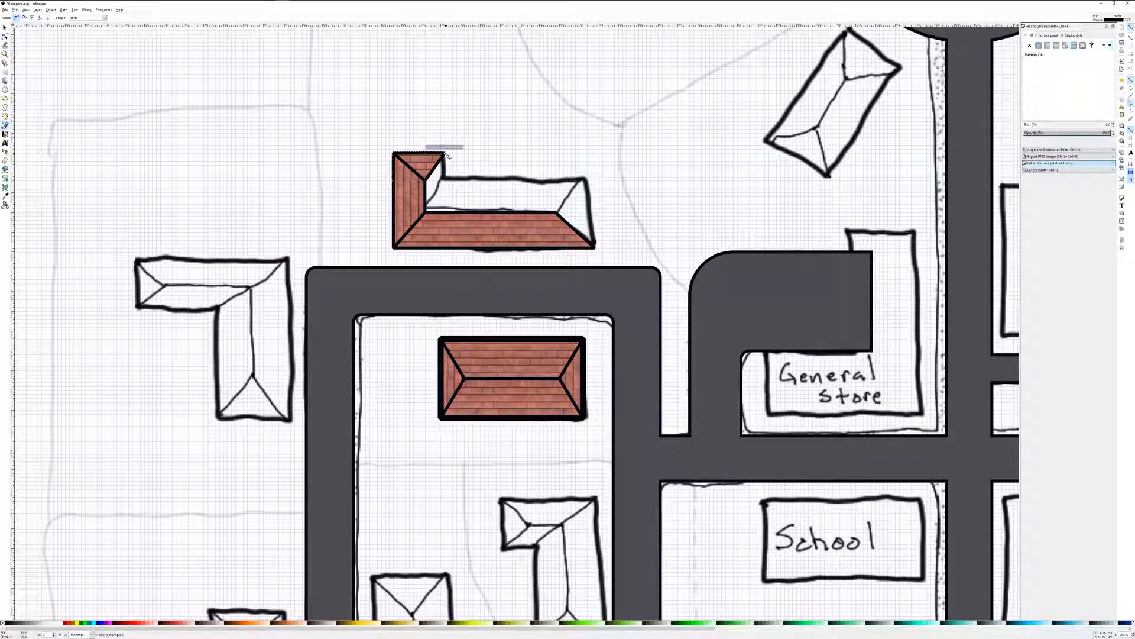
click(446, 180)
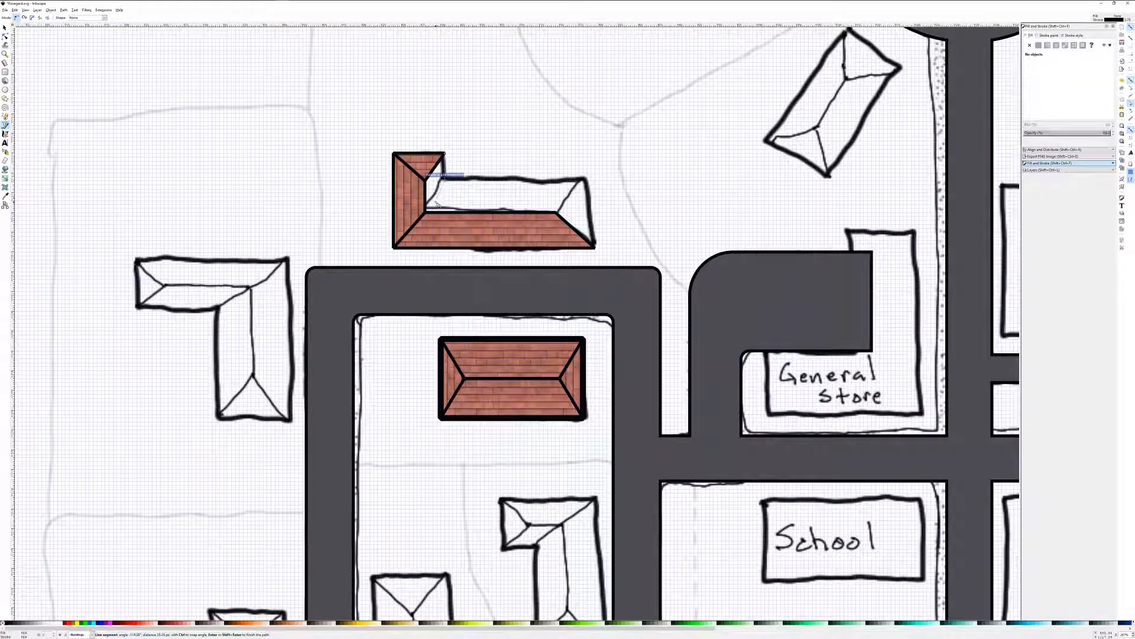
click(427, 211)
click(426, 179)
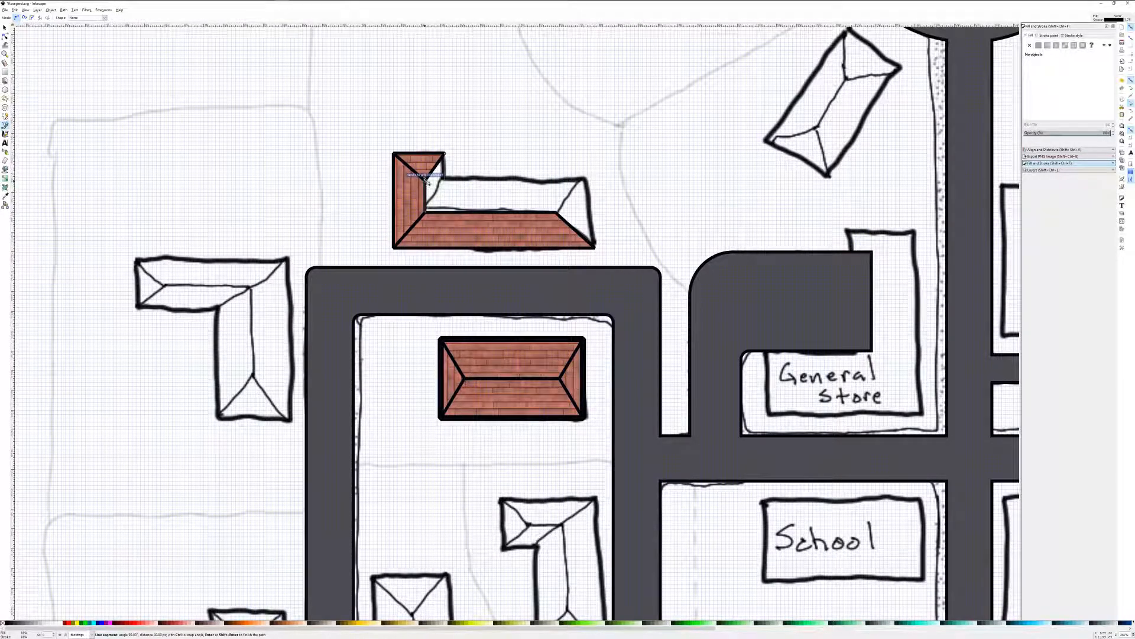
click(447, 155)
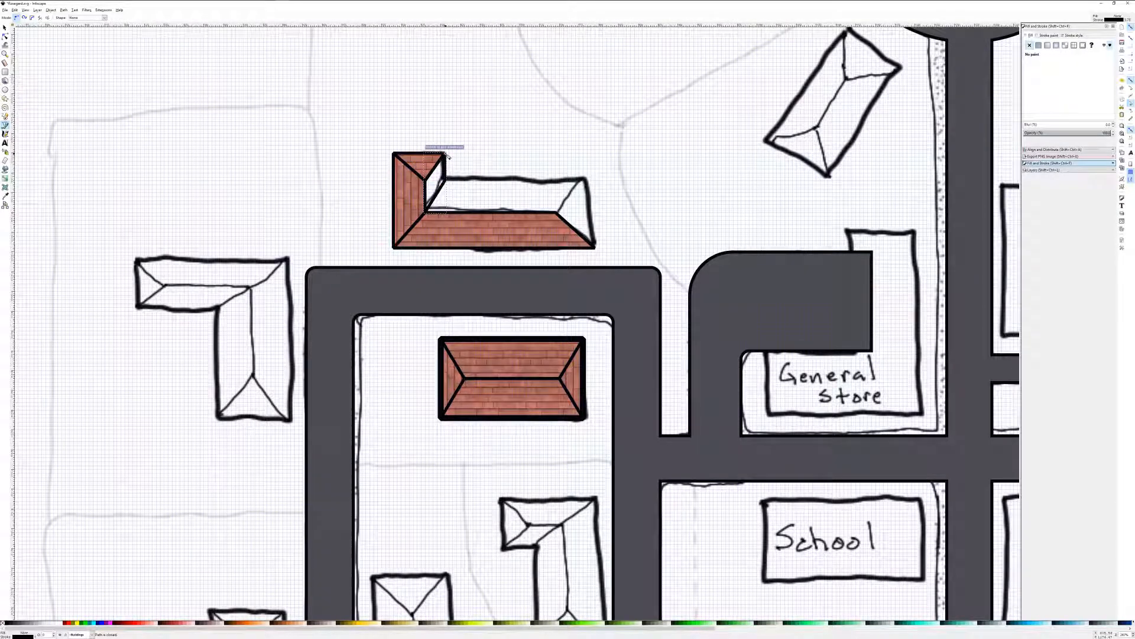
click(1074, 45)
click(1068, 63)
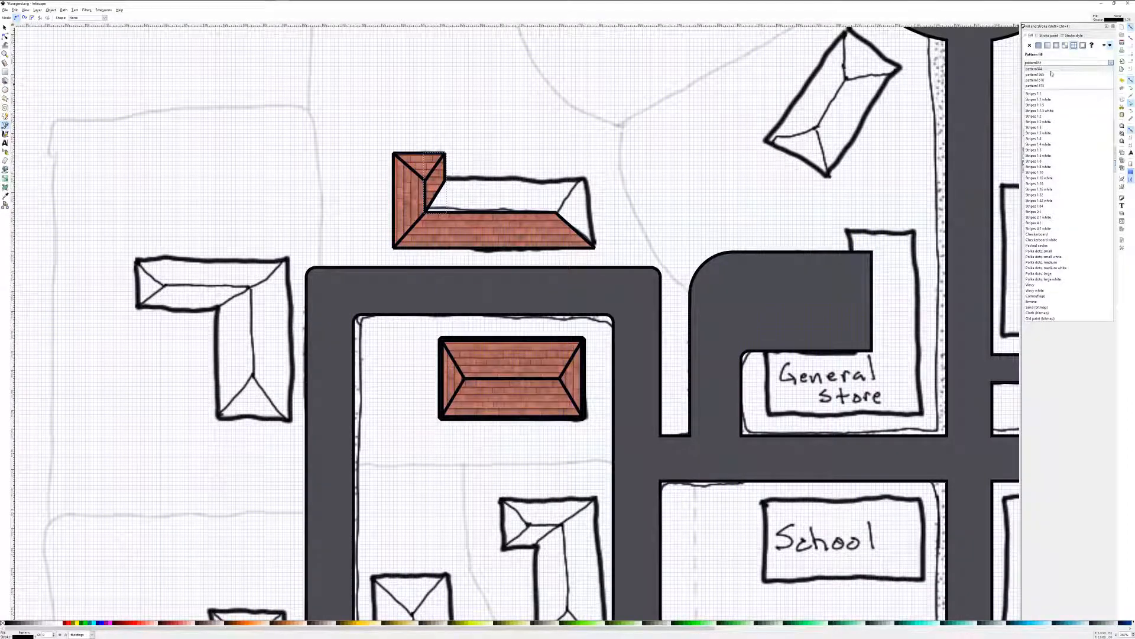
click(1064, 85)
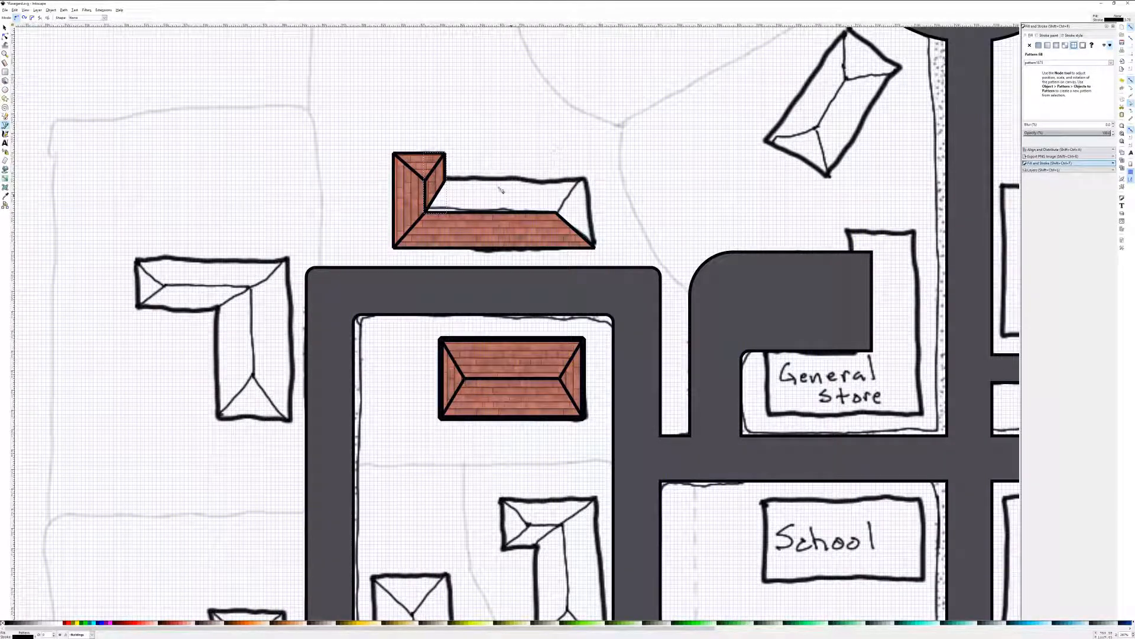
Trace the L-shaped house's long upper roof slope as a closed four-sided path and fill it with the horizontal roof-tile pattern.
click(445, 177)
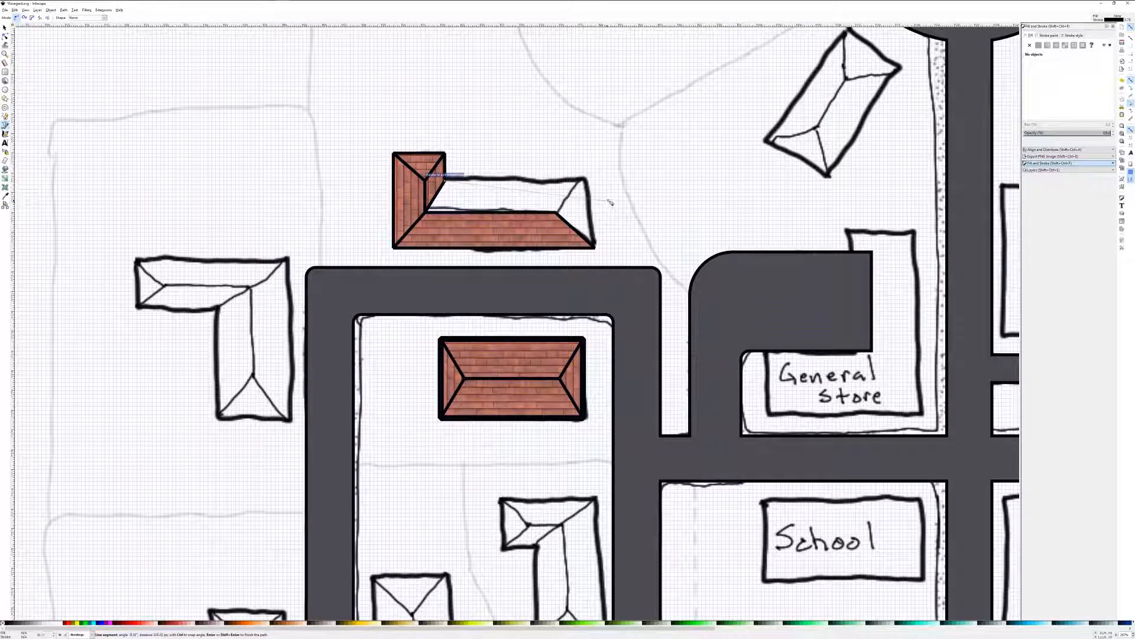
click(587, 181)
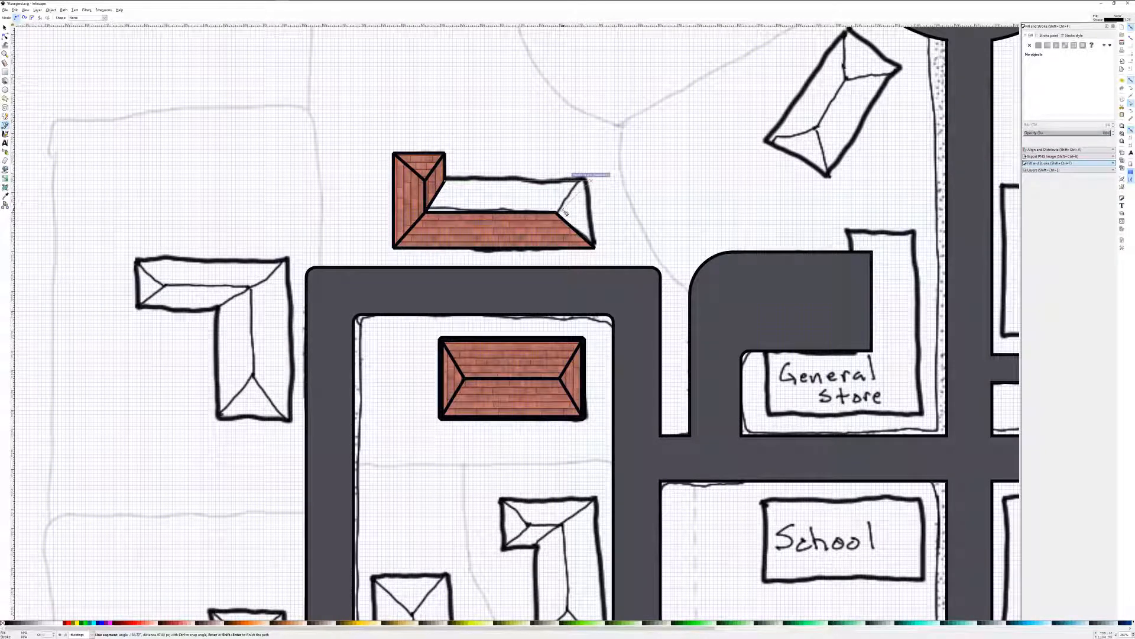
click(558, 213)
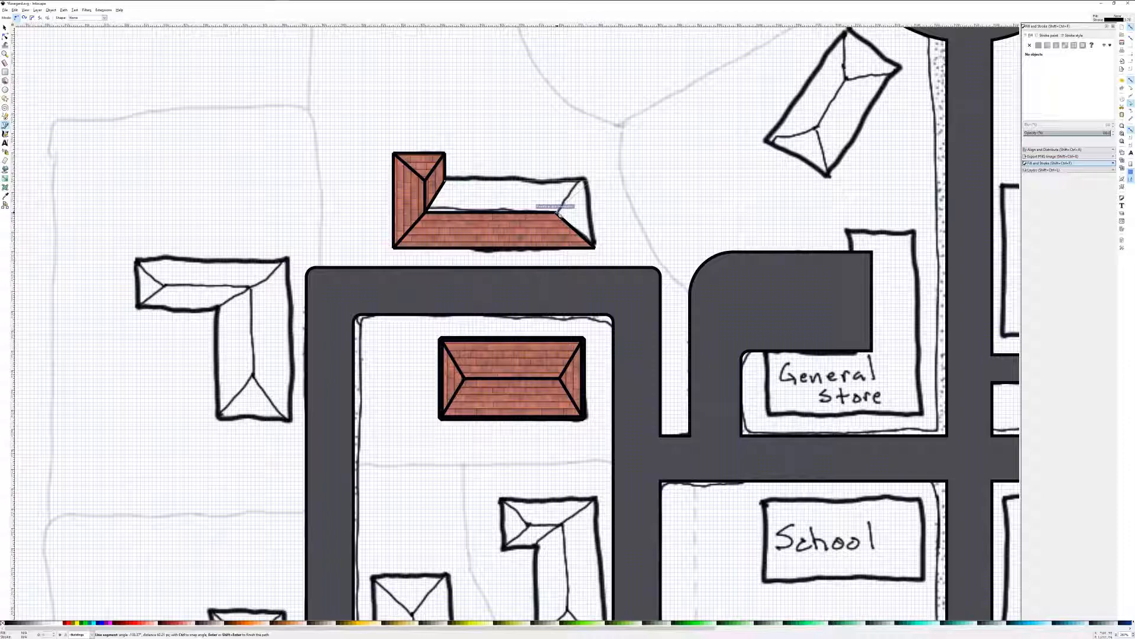
click(427, 212)
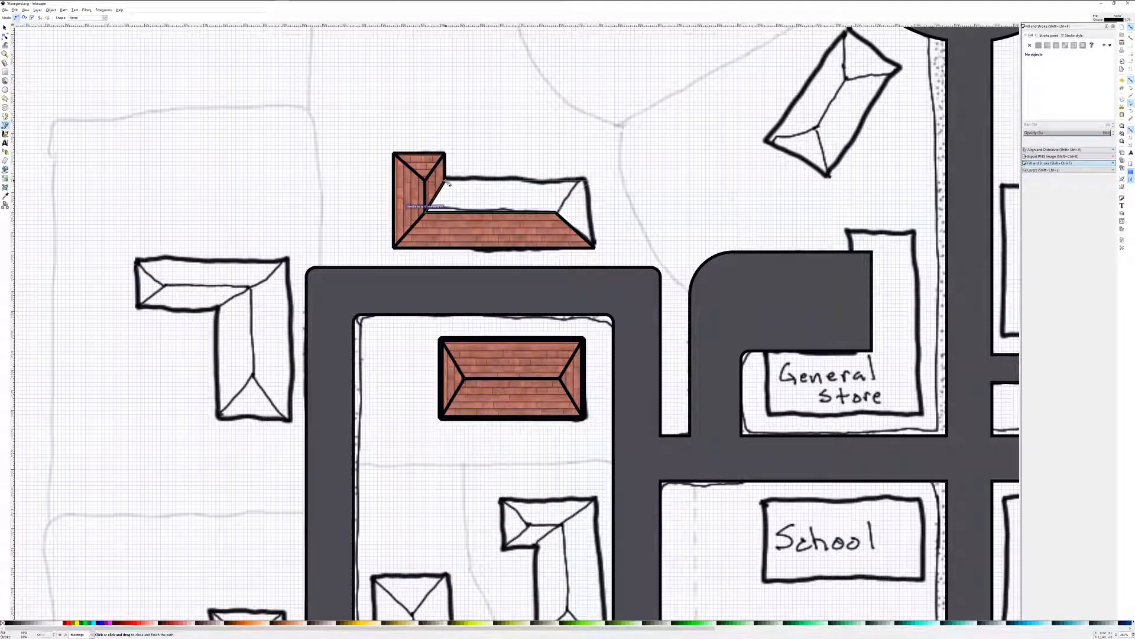
click(446, 181)
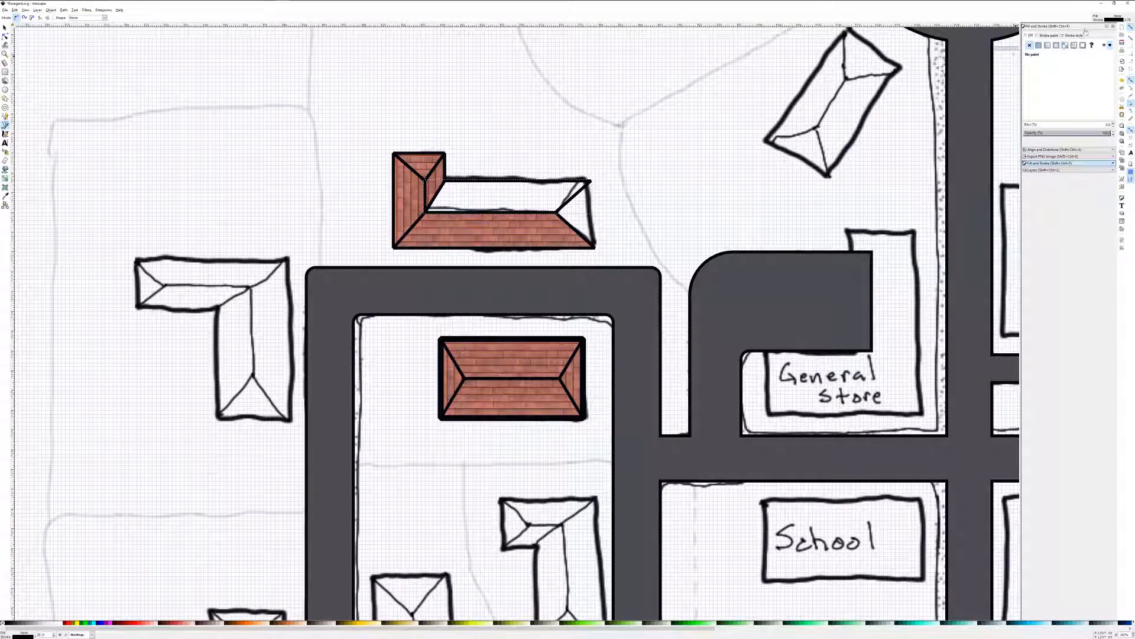
click(1074, 45)
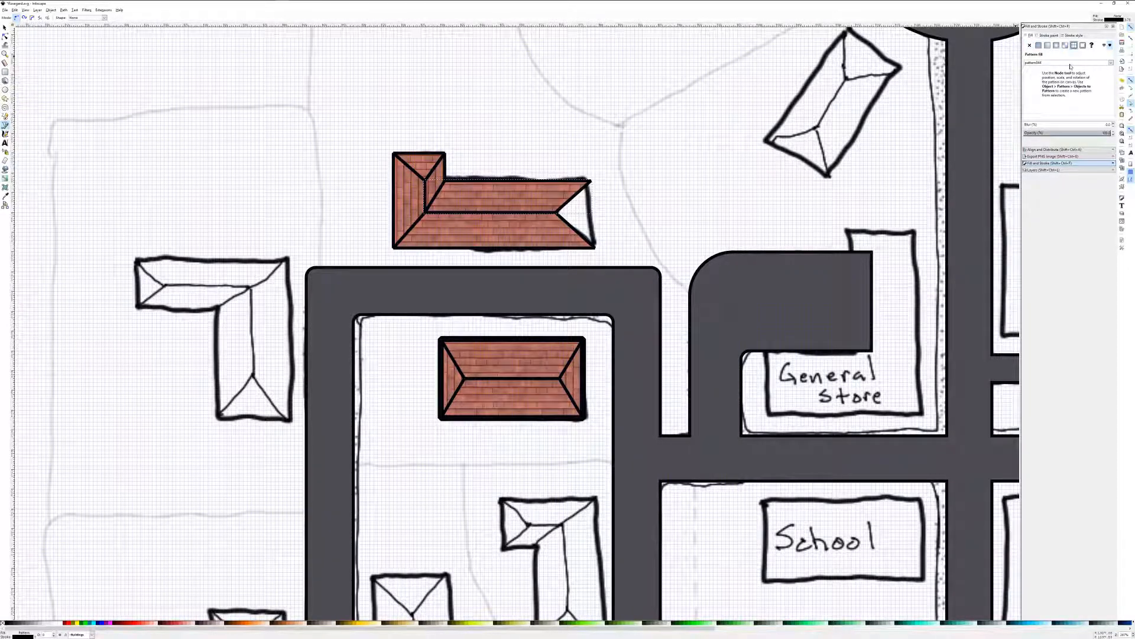
click(1070, 63)
click(1048, 80)
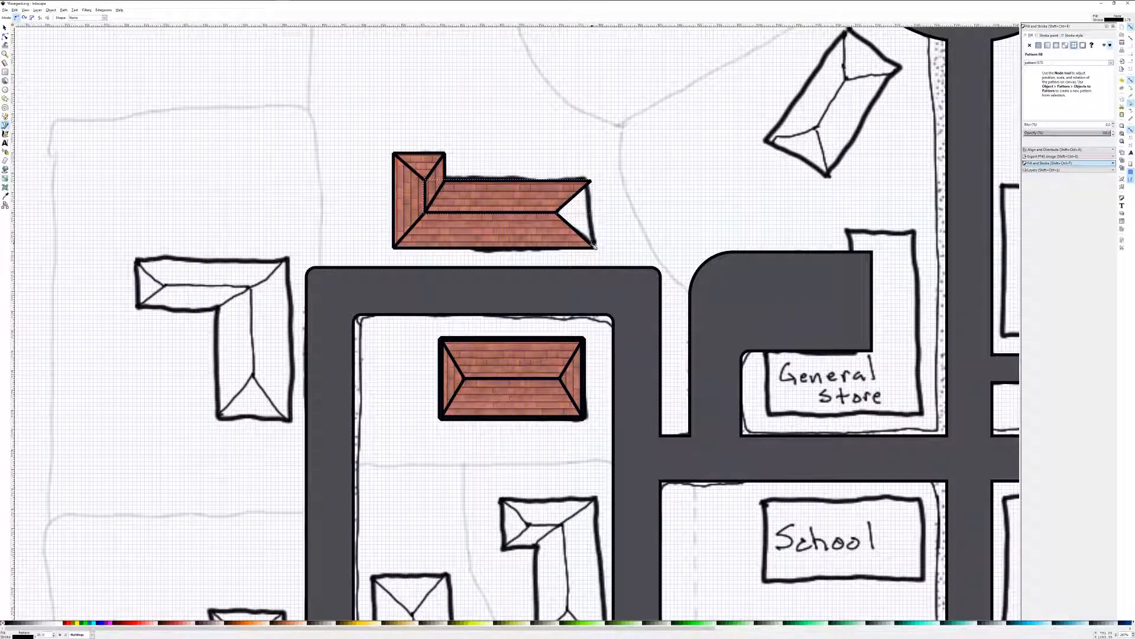
Trace the triangular roof slope at the house's right end as a closed path and fill it with the vertical roof-tile pattern.
click(594, 246)
click(590, 181)
click(559, 211)
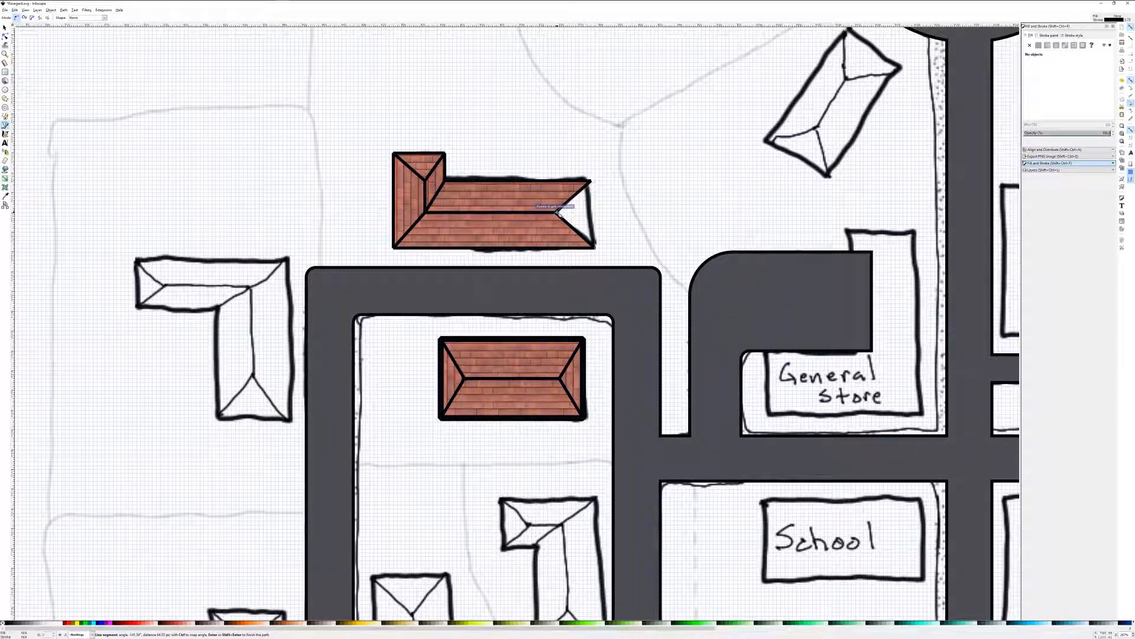
click(596, 249)
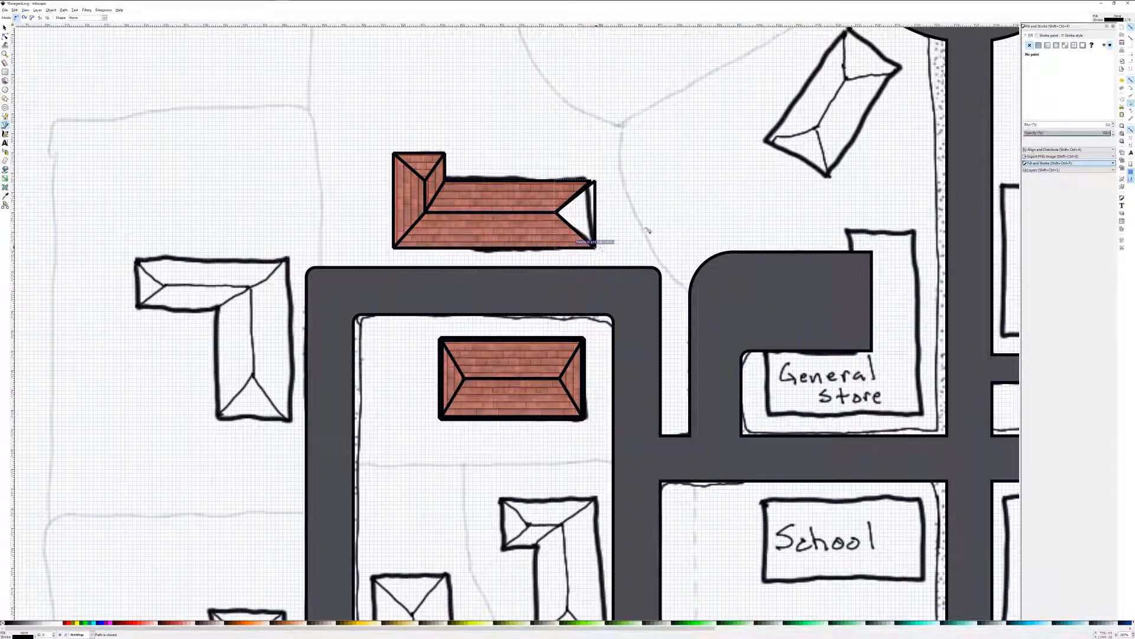
click(1074, 45)
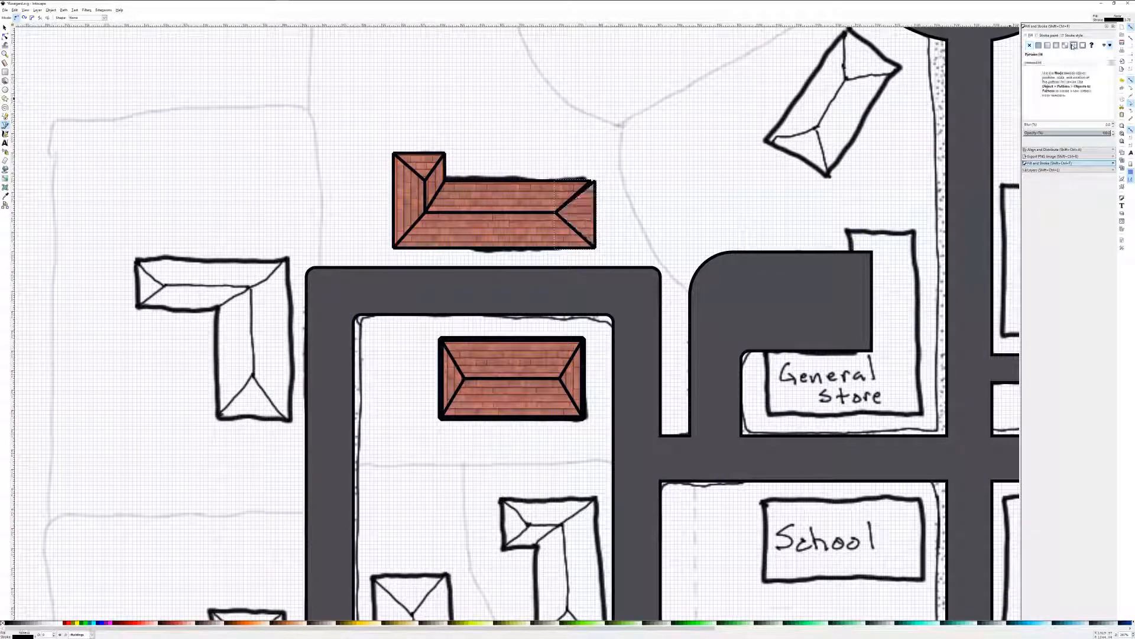
click(1049, 63)
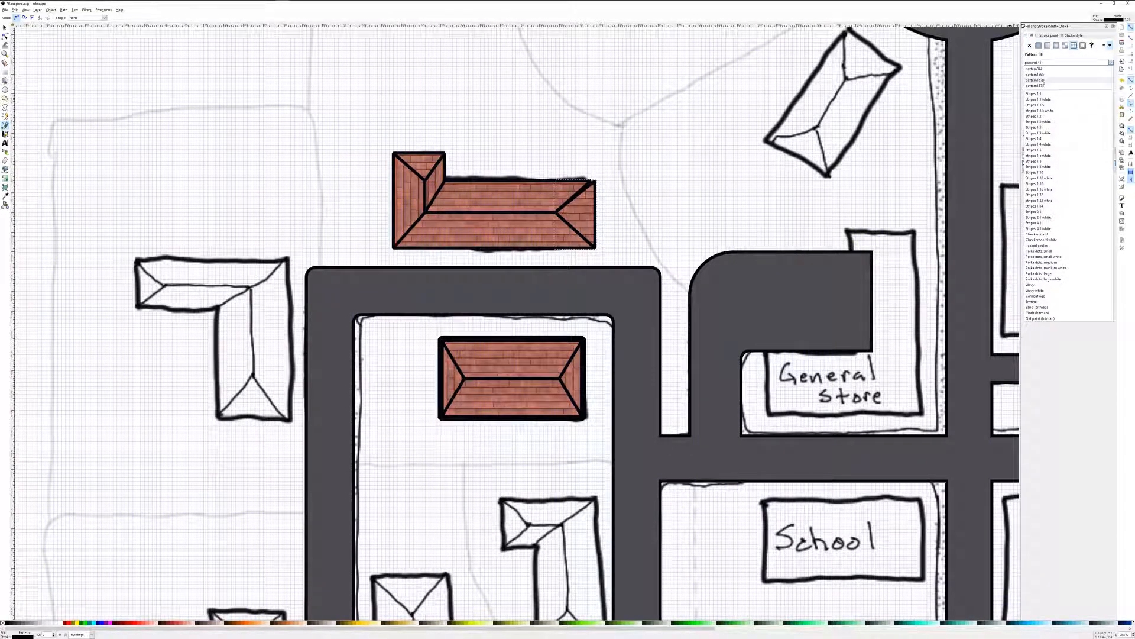
click(1044, 81)
click(1049, 63)
click(1047, 87)
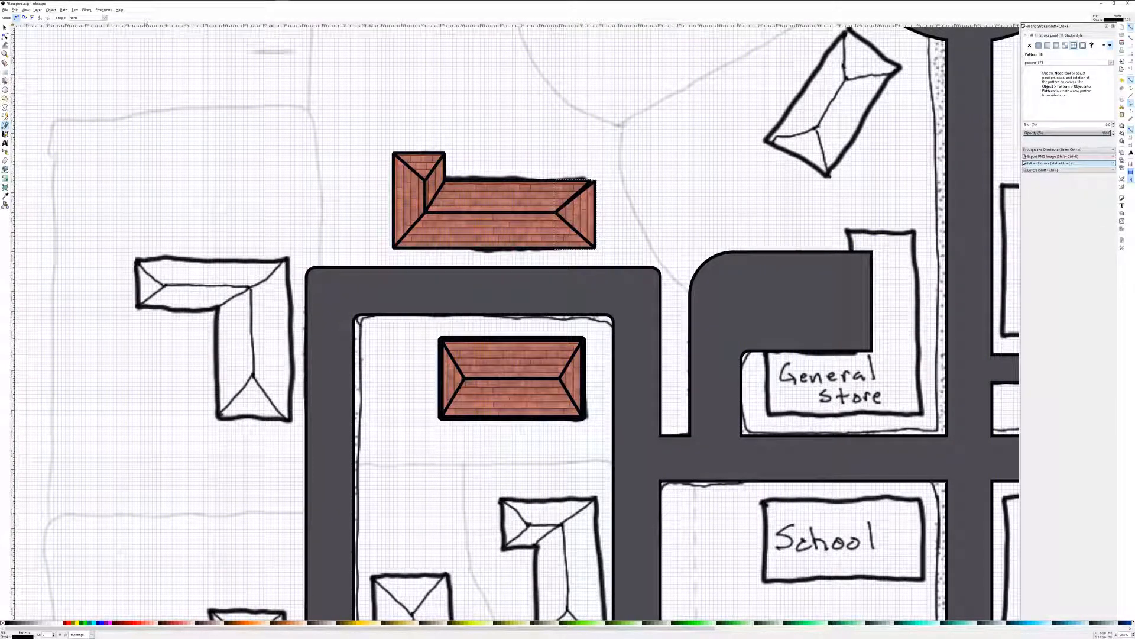
Move the long upper slope's outer right node to line up with the corner of the right end slope.
click(4, 36)
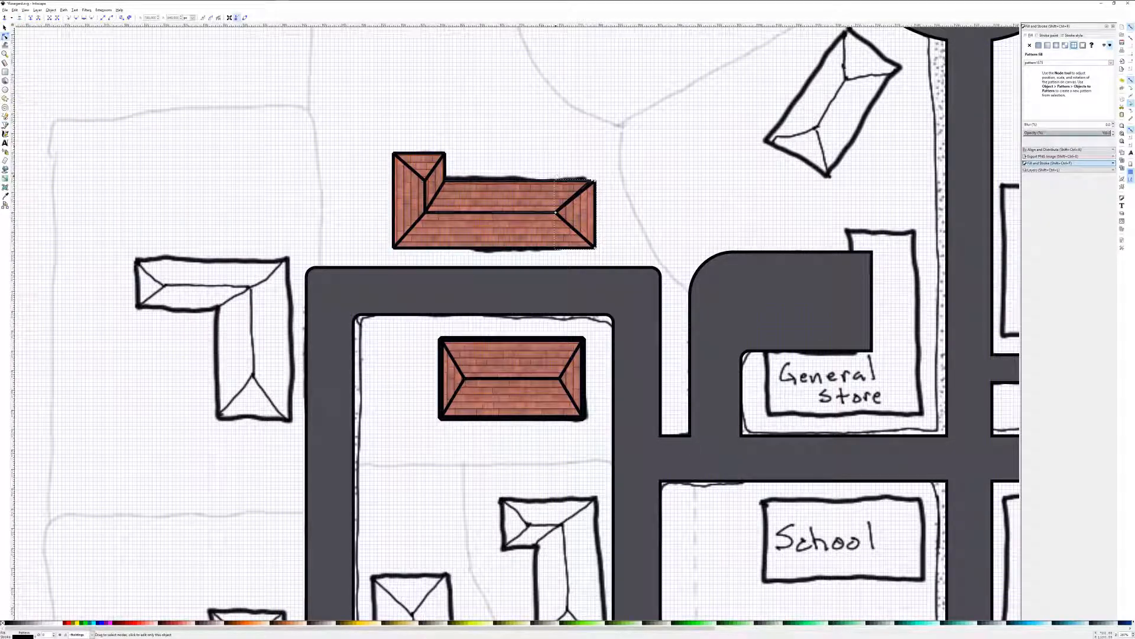
click(521, 196)
drag(592, 181, 595, 181)
Shift the adjoining slopes' nodes at both ends of the short wing's ridge slightly left so the ridge is centred and the edges meet.
click(435, 182)
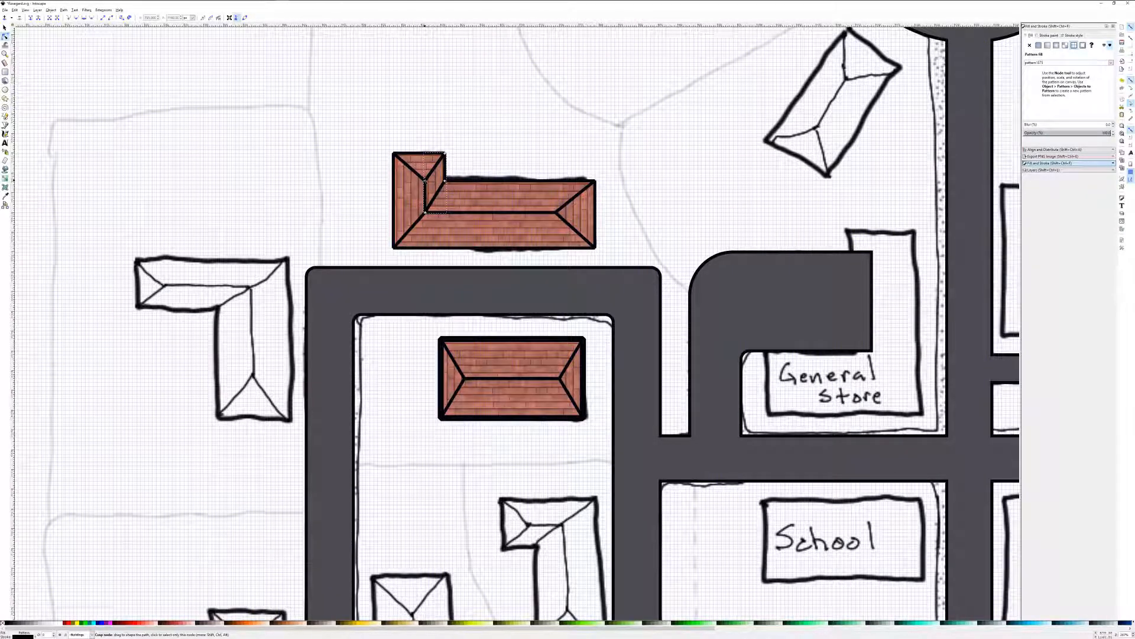
click(406, 191)
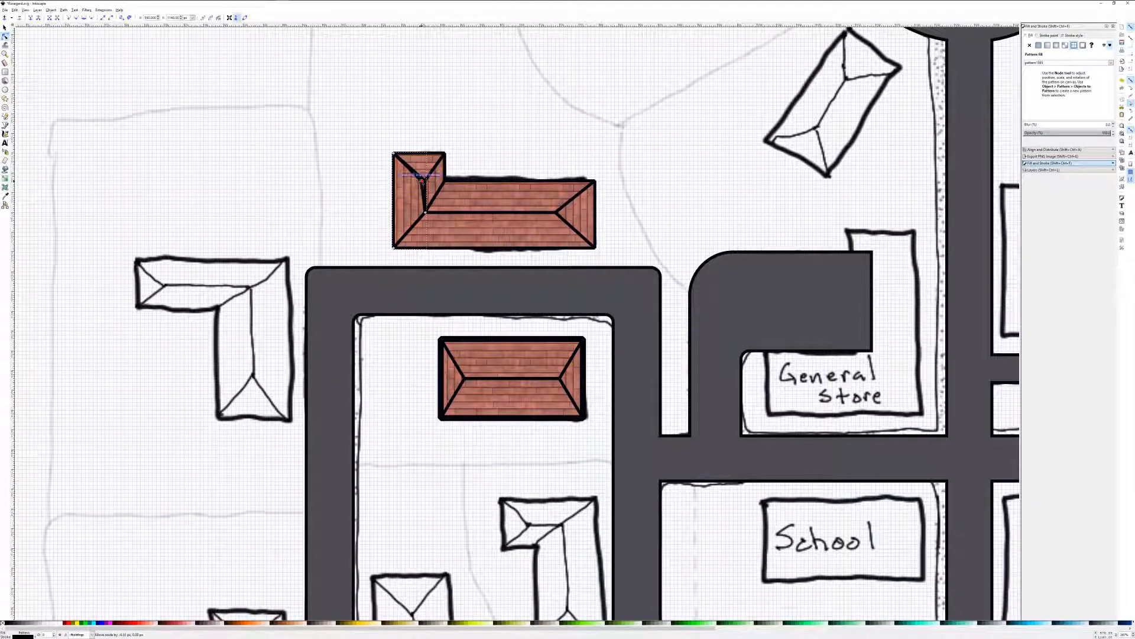
drag(425, 181, 421, 181)
click(423, 212)
drag(423, 212, 422, 211)
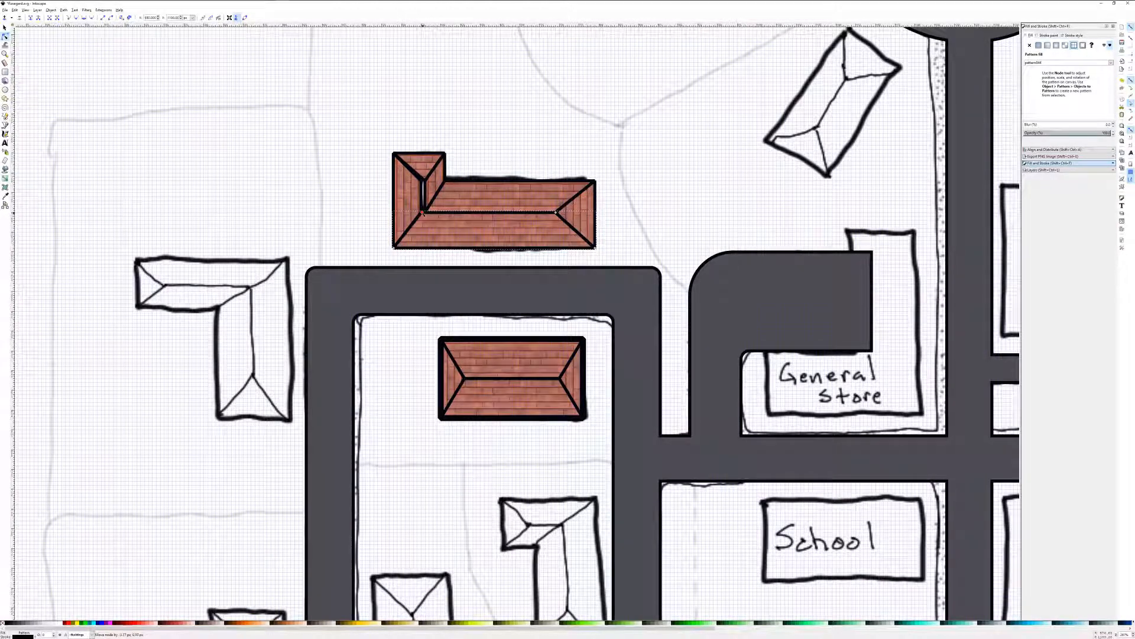
click(426, 181)
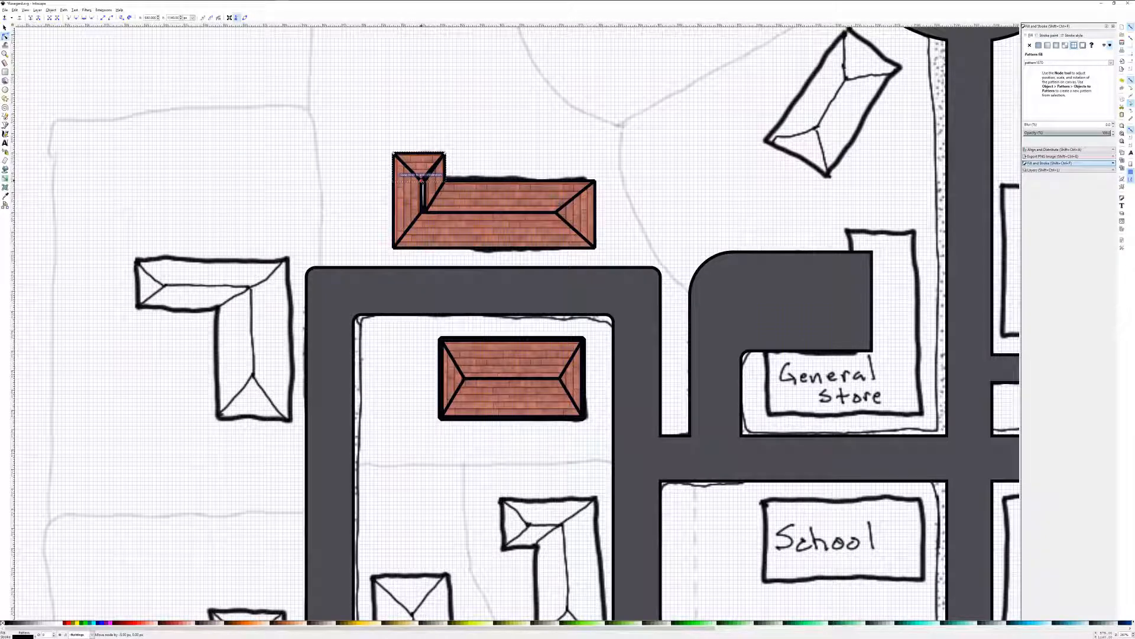
drag(422, 177, 420, 177)
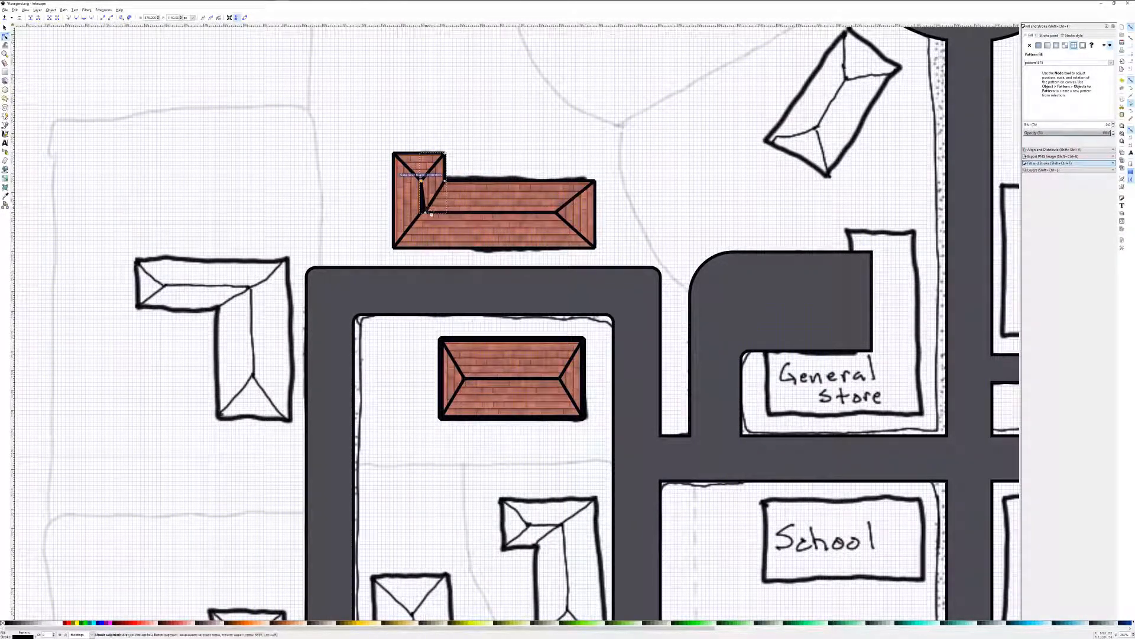
click(424, 211)
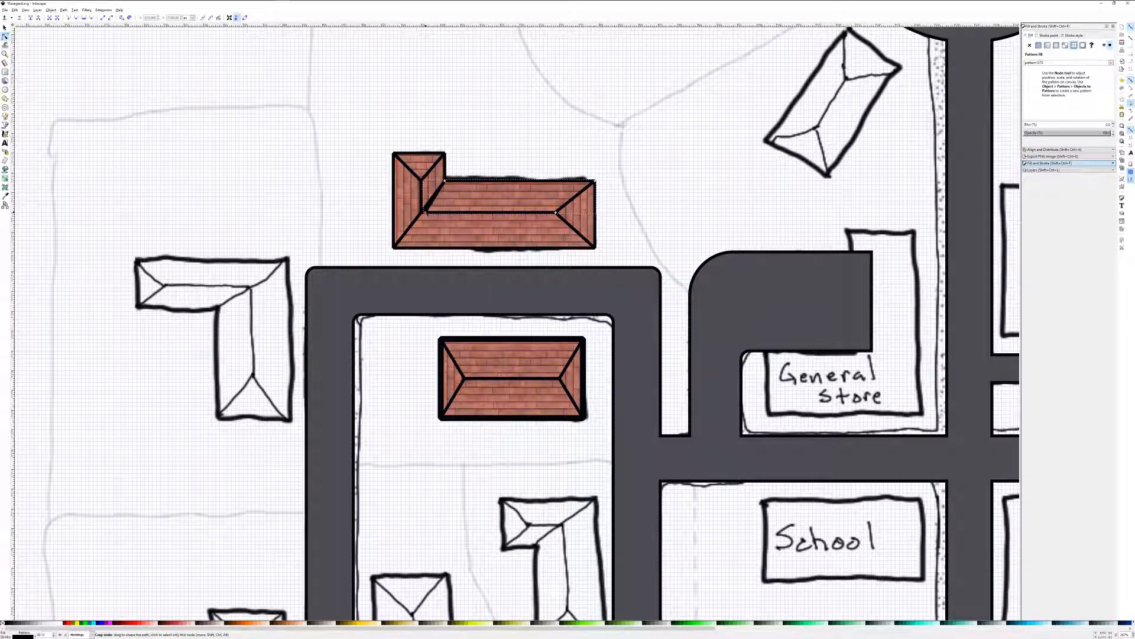
click(576, 141)
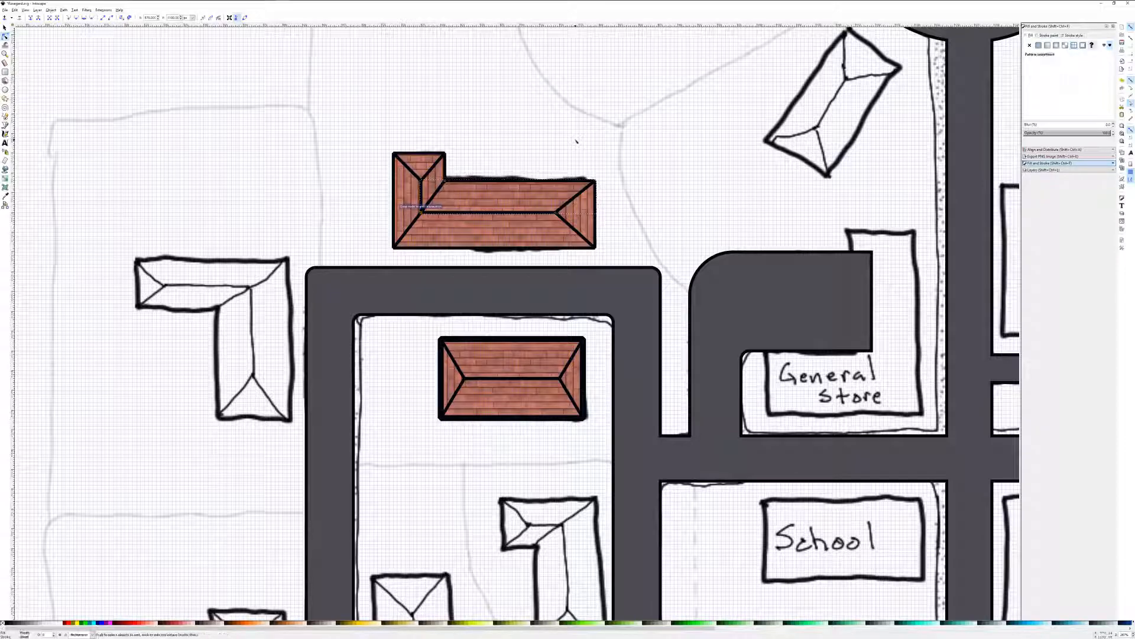
Hide the Road layer to expose the hand-drawn sketch and make Buildings the active layer.
scroll(549, 141, down, 1)
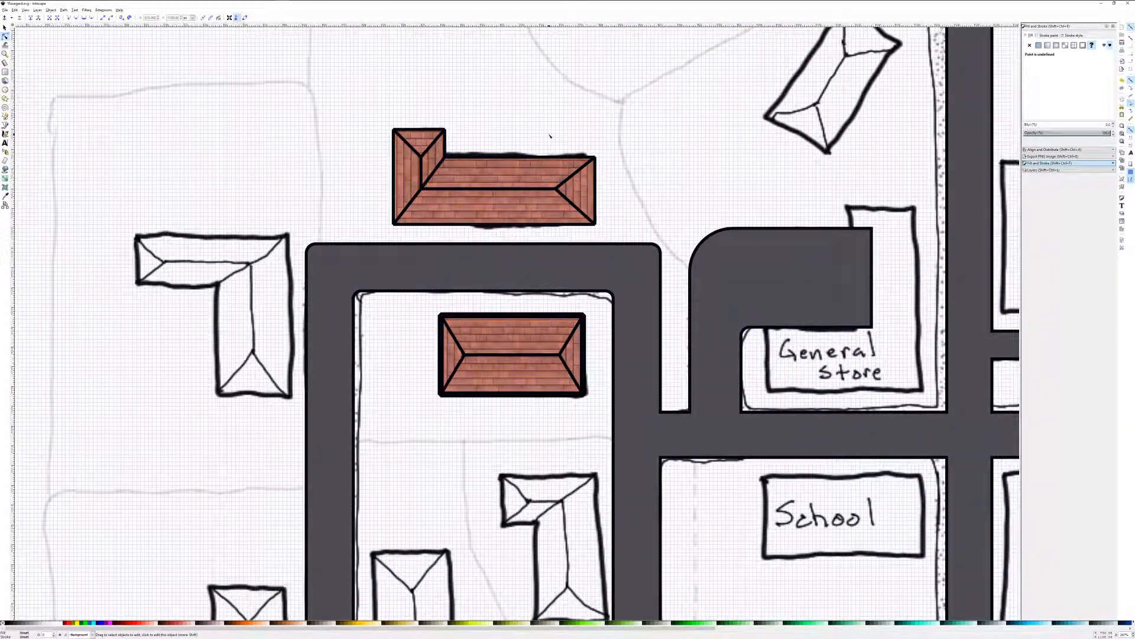
scroll(550, 136, down, 1)
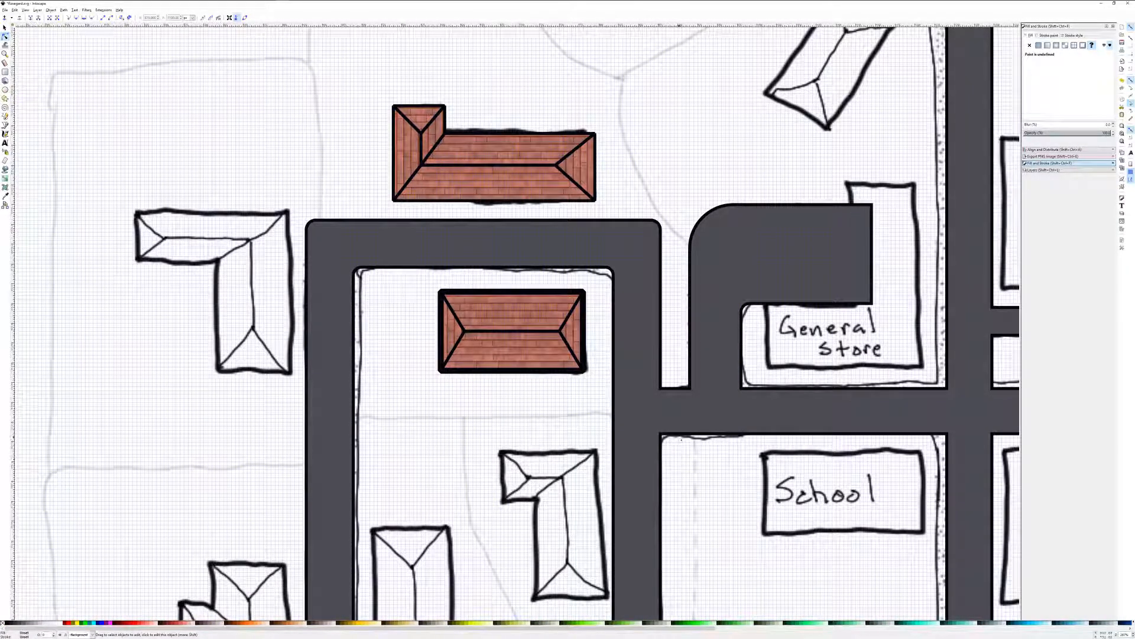
scroll(680, 439, down, 5)
scroll(677, 423, up, 3)
scroll(677, 420, right, 8)
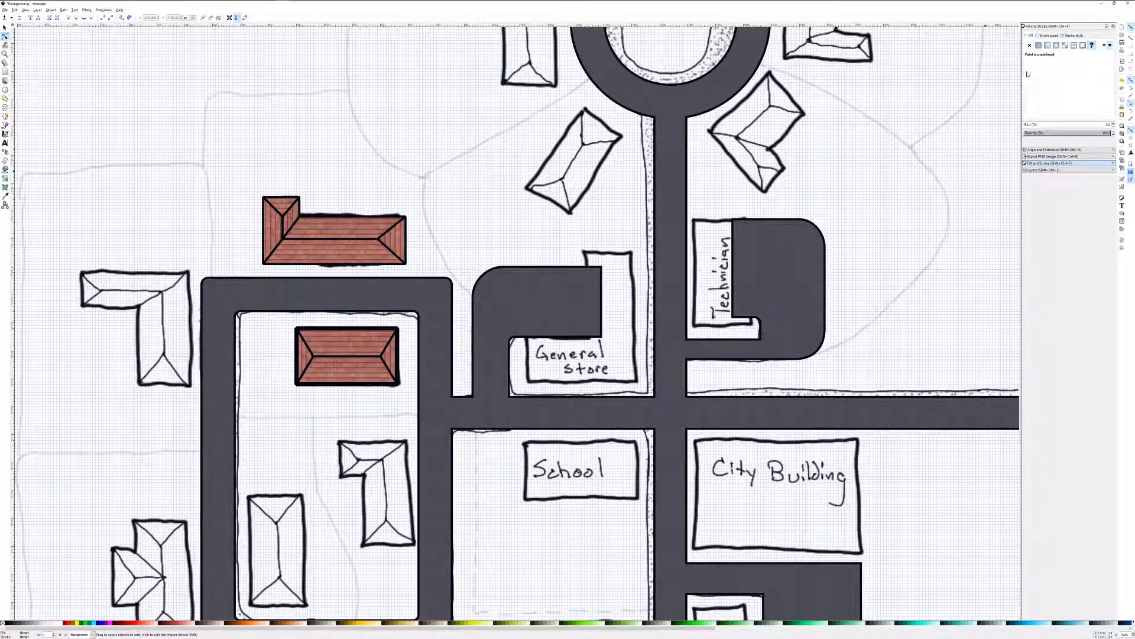
click(1044, 170)
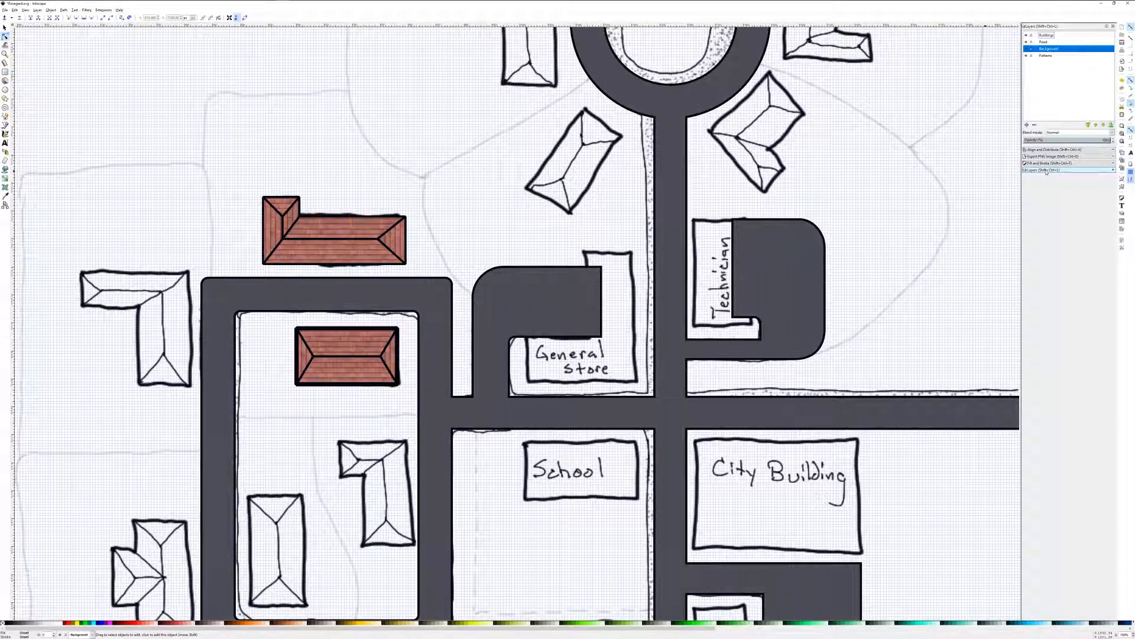
click(1026, 42)
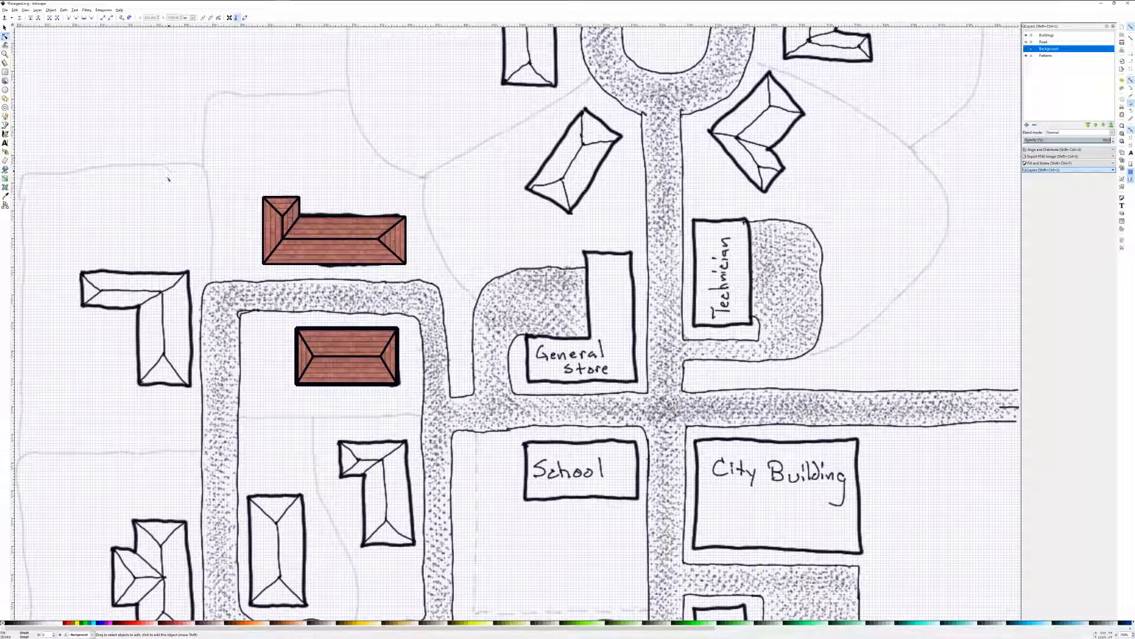
click(1047, 35)
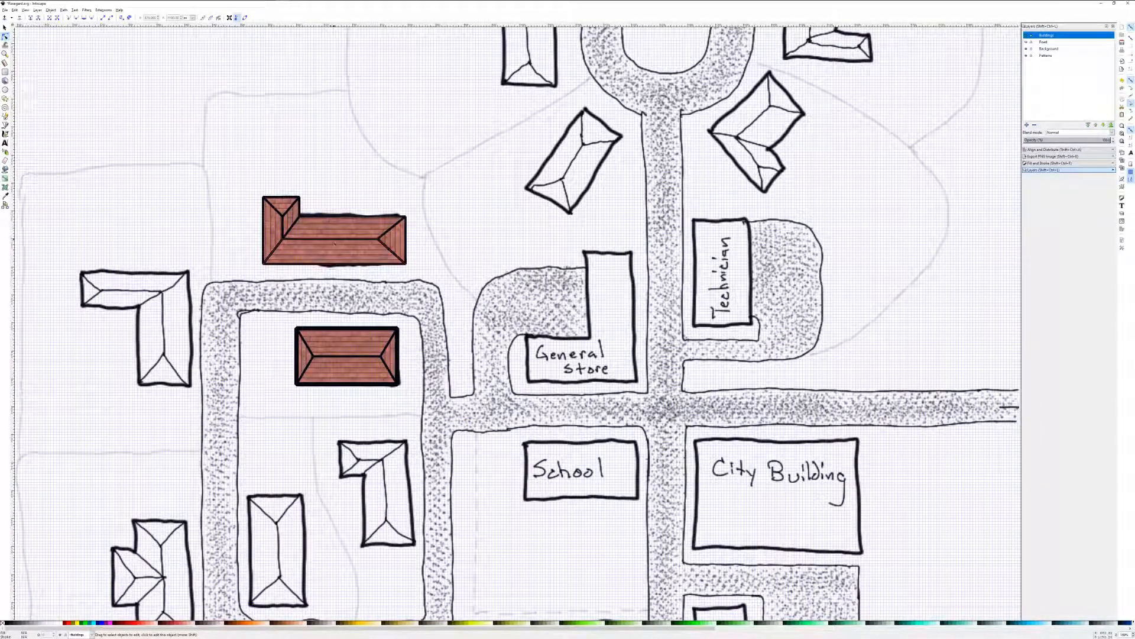
click(341, 226)
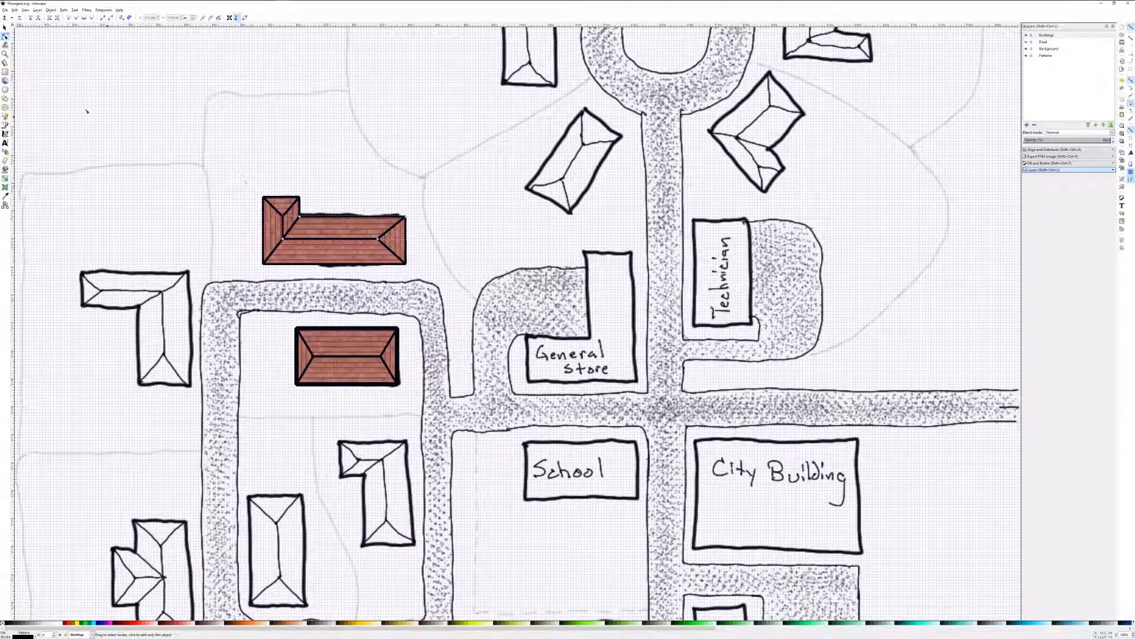
key(s)
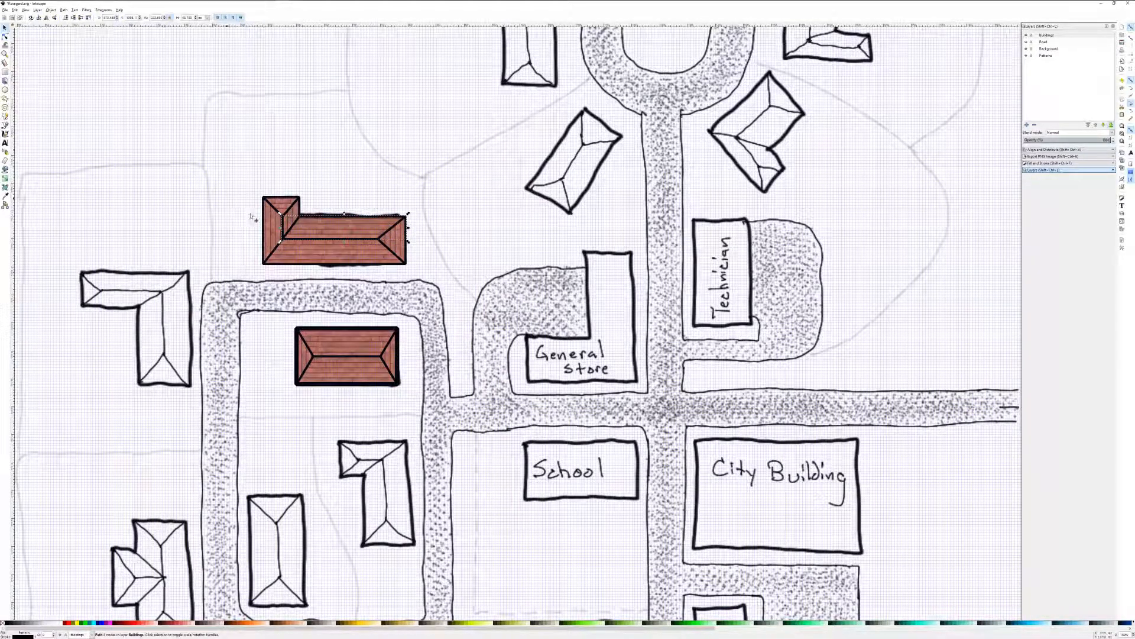
drag(246, 185, 415, 275)
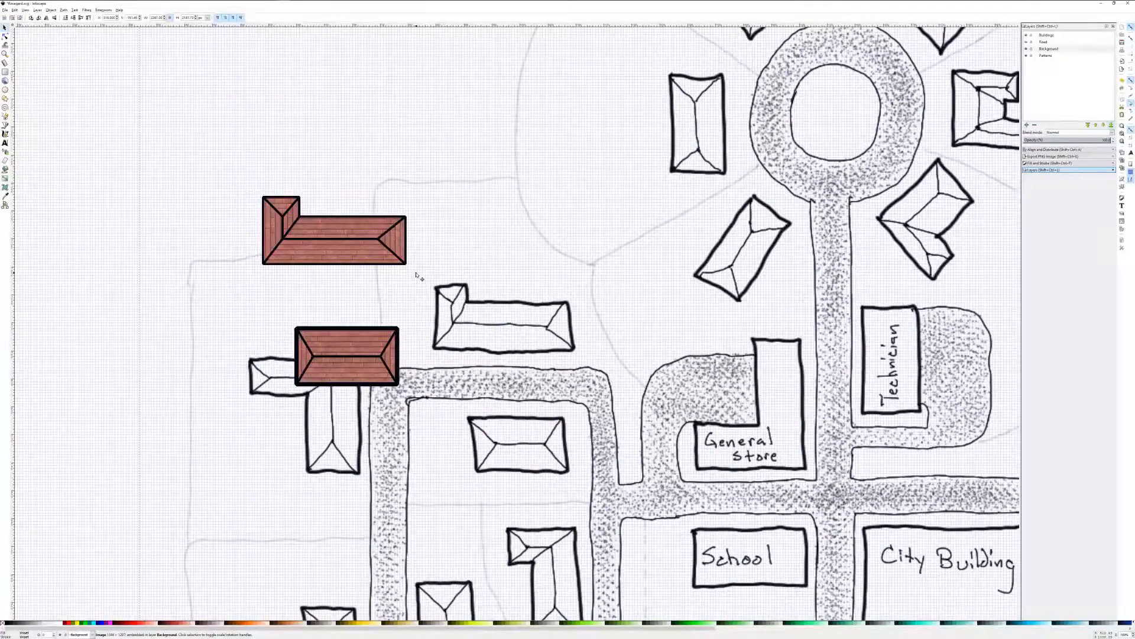
key(ctrl+z)
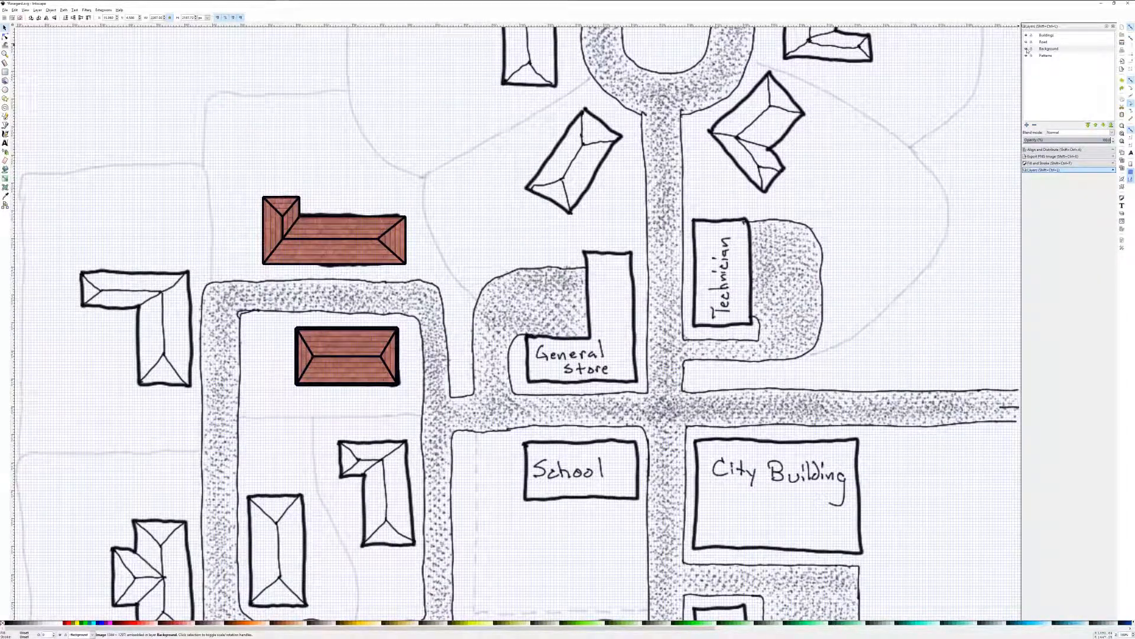
click(1026, 49)
click(1027, 50)
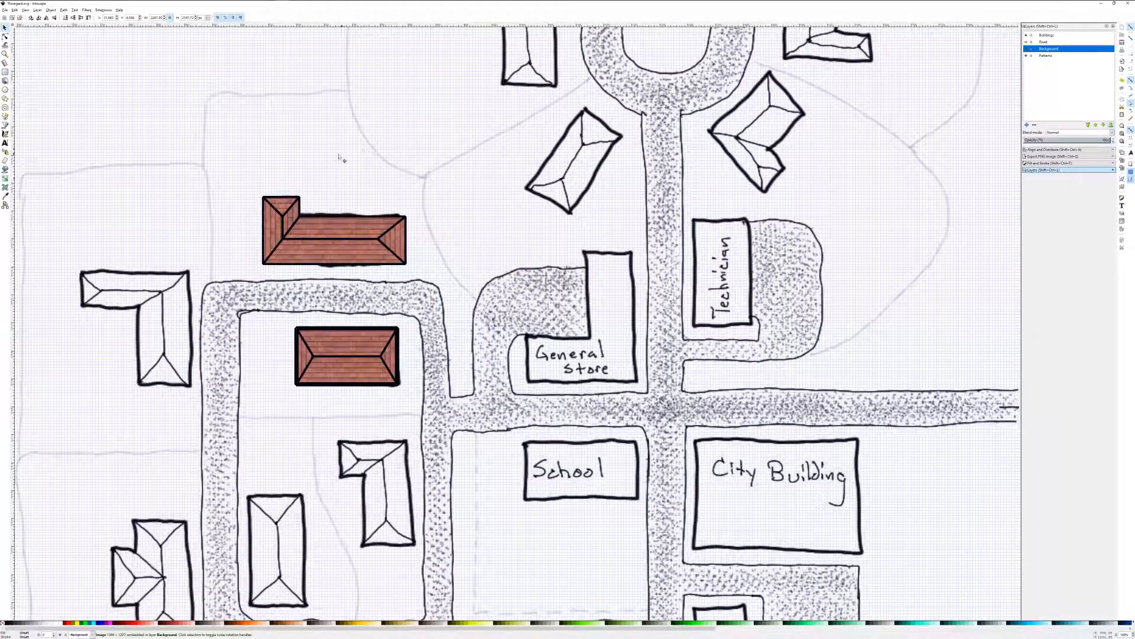
Trace the tiled L-shaped house's full outer perimeter as a closed path on the Buildings layer and give it a heavier stroke width.
click(1048, 35)
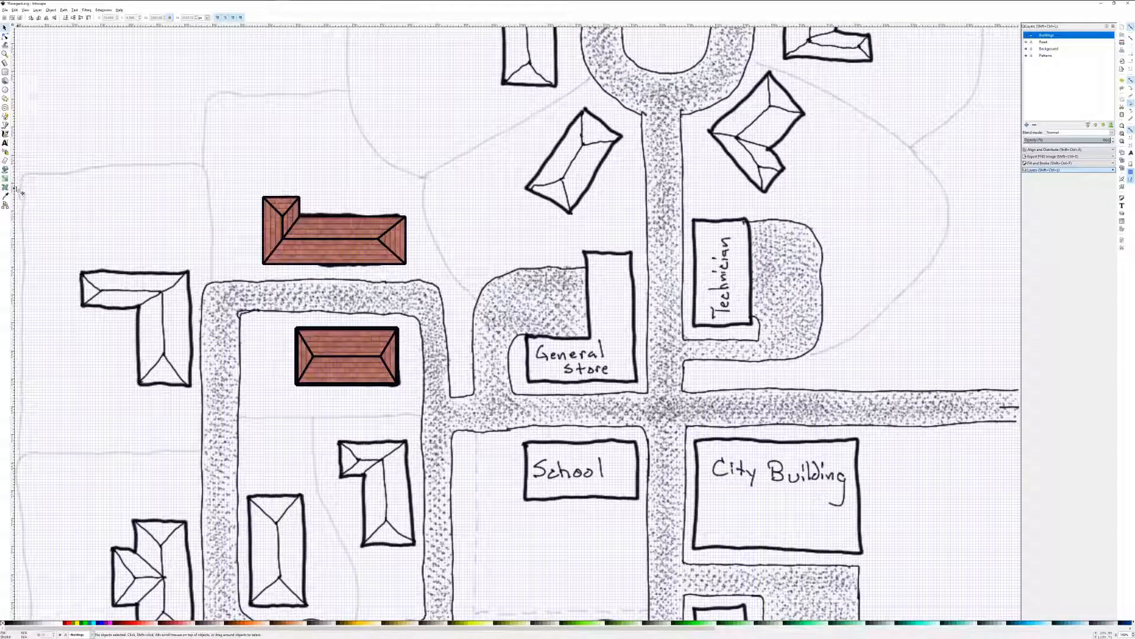
click(5, 125)
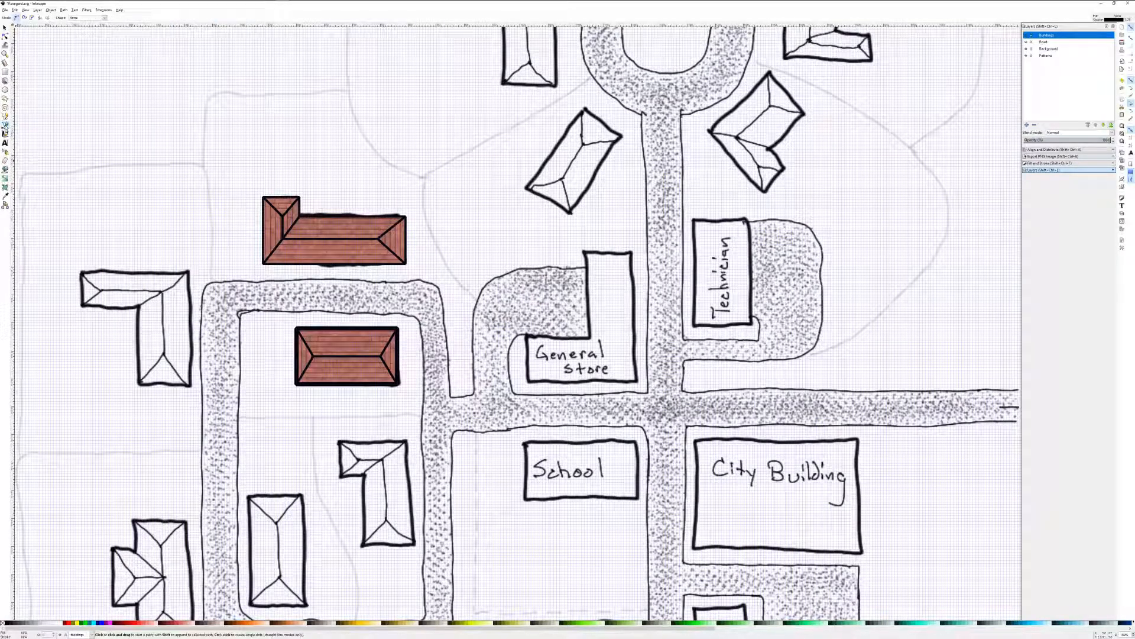
click(264, 199)
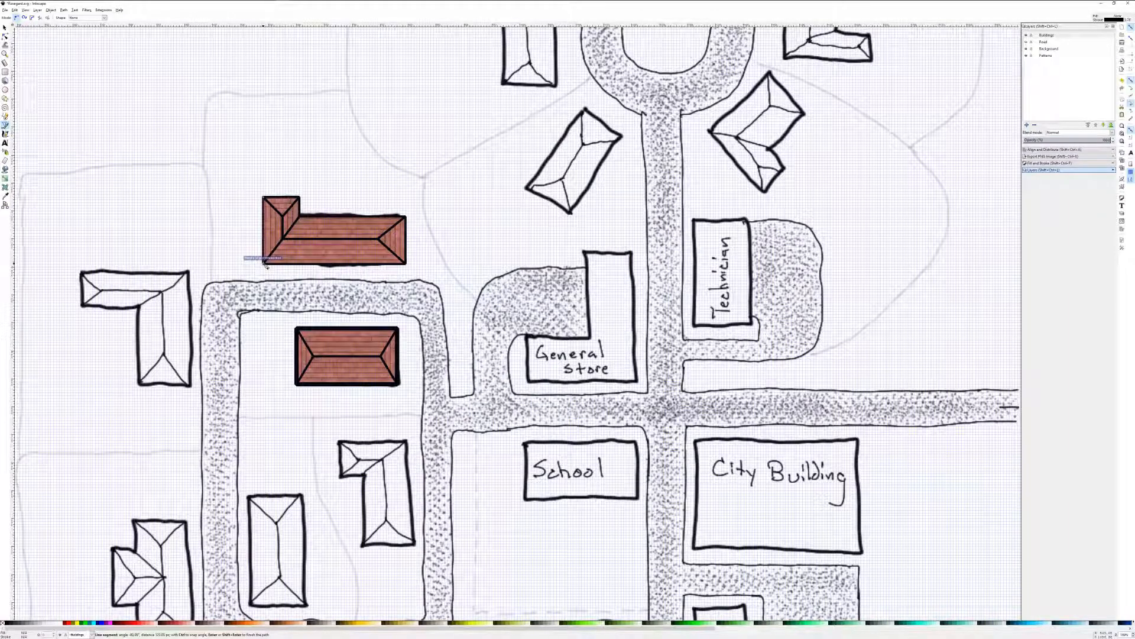
click(266, 266)
click(407, 265)
click(407, 216)
click(300, 216)
click(300, 198)
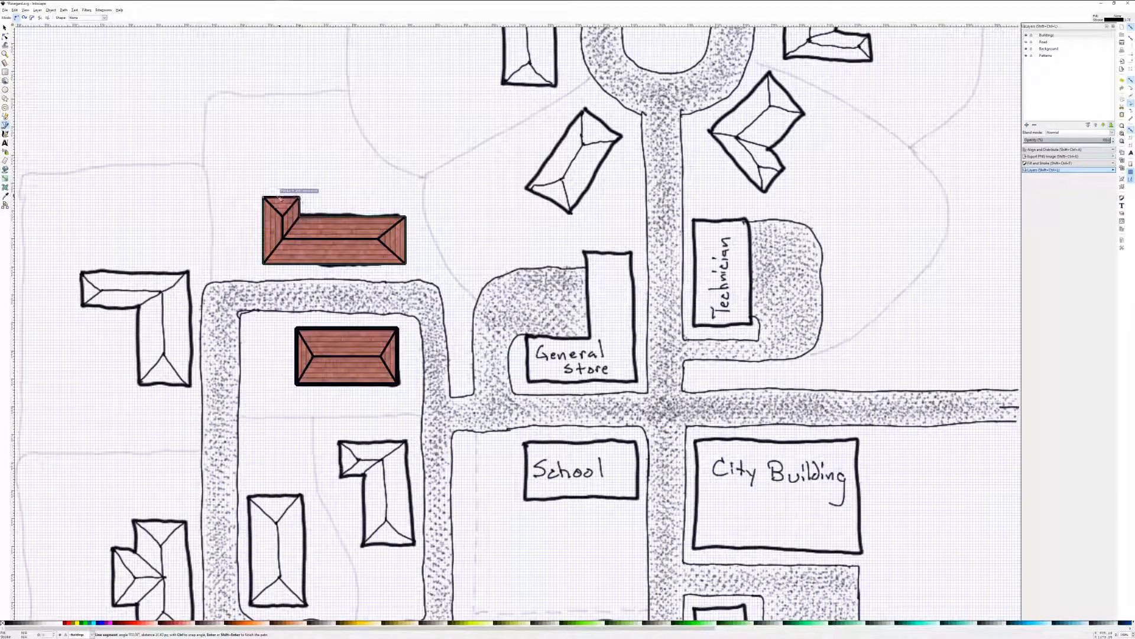
click(264, 199)
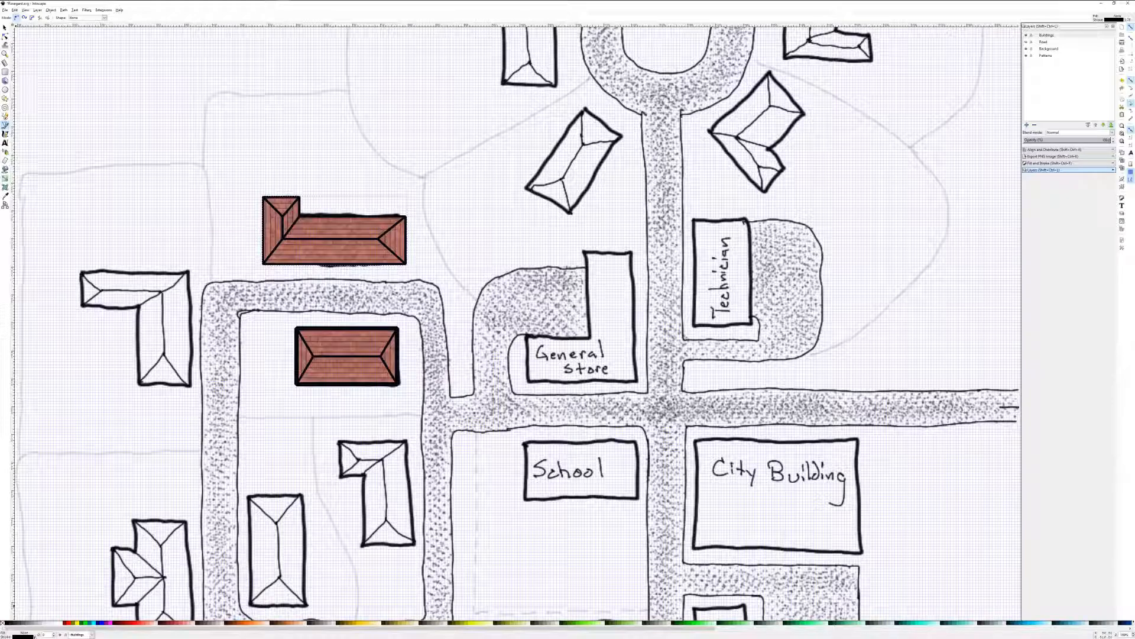
right_click(35, 636)
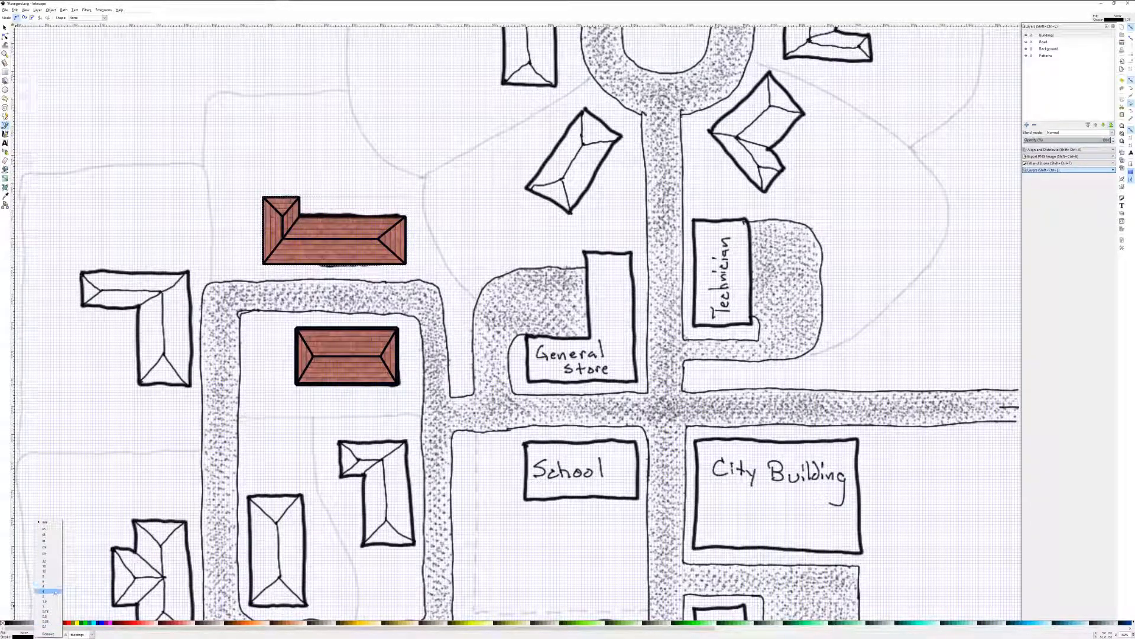
click(53, 596)
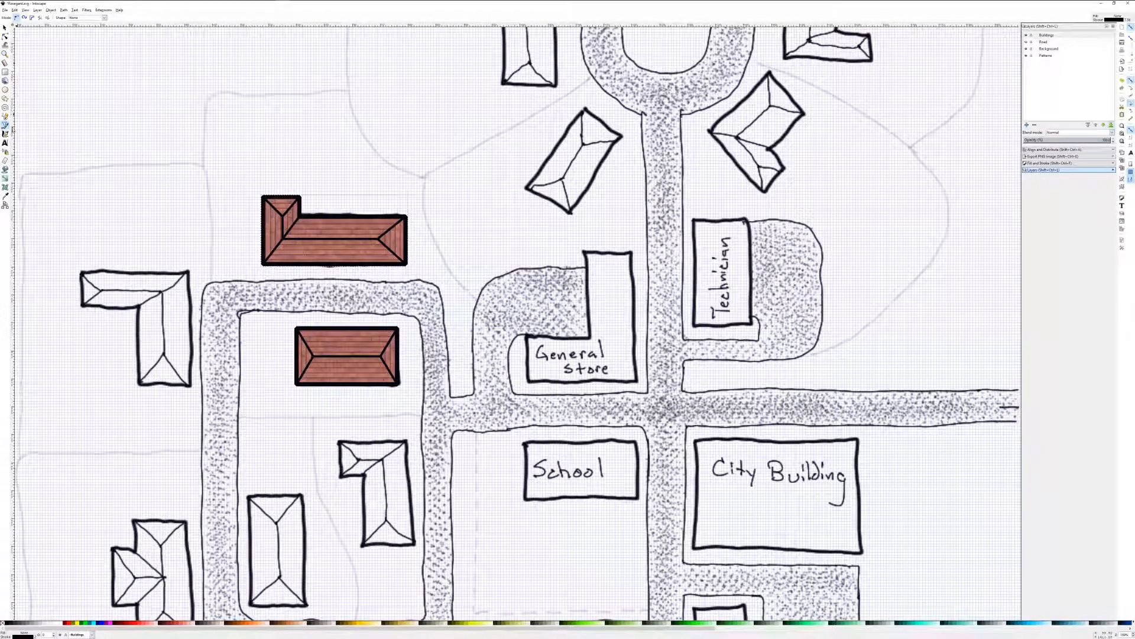
Trace the triangular roof slope at the General Store's west end as a closed path and give it a thinner stroke width.
click(5, 125)
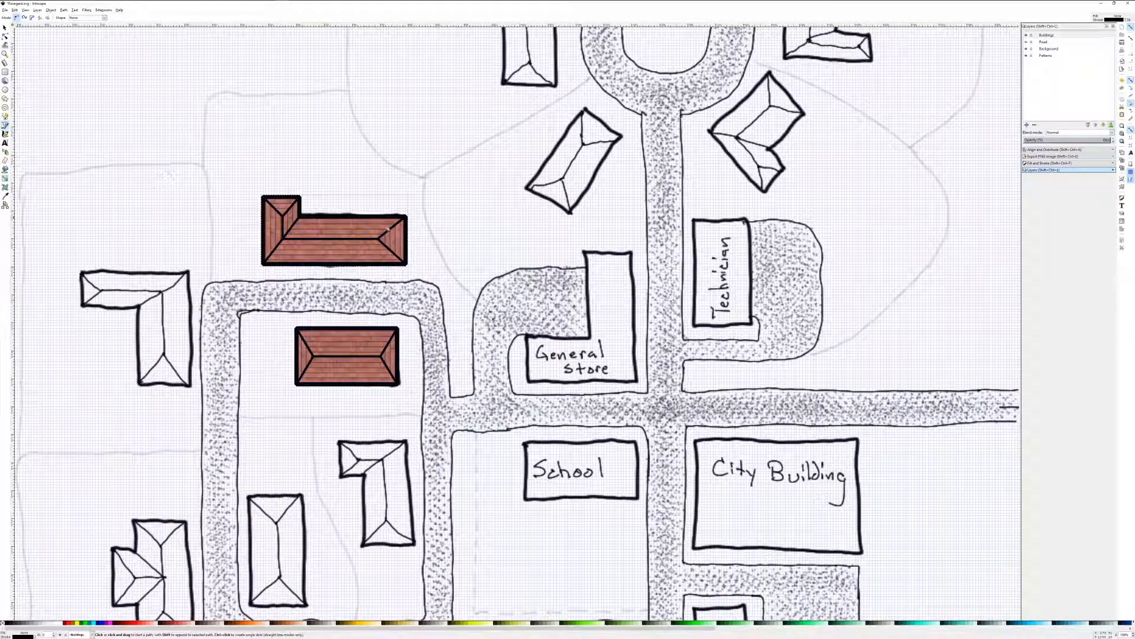
click(528, 336)
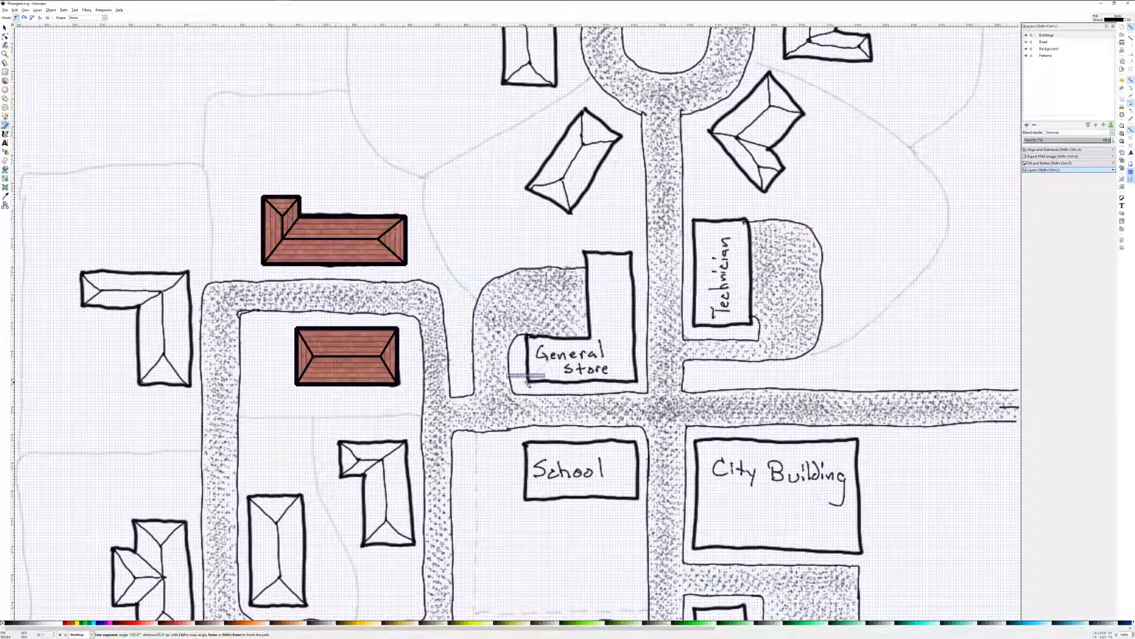
click(528, 380)
click(529, 338)
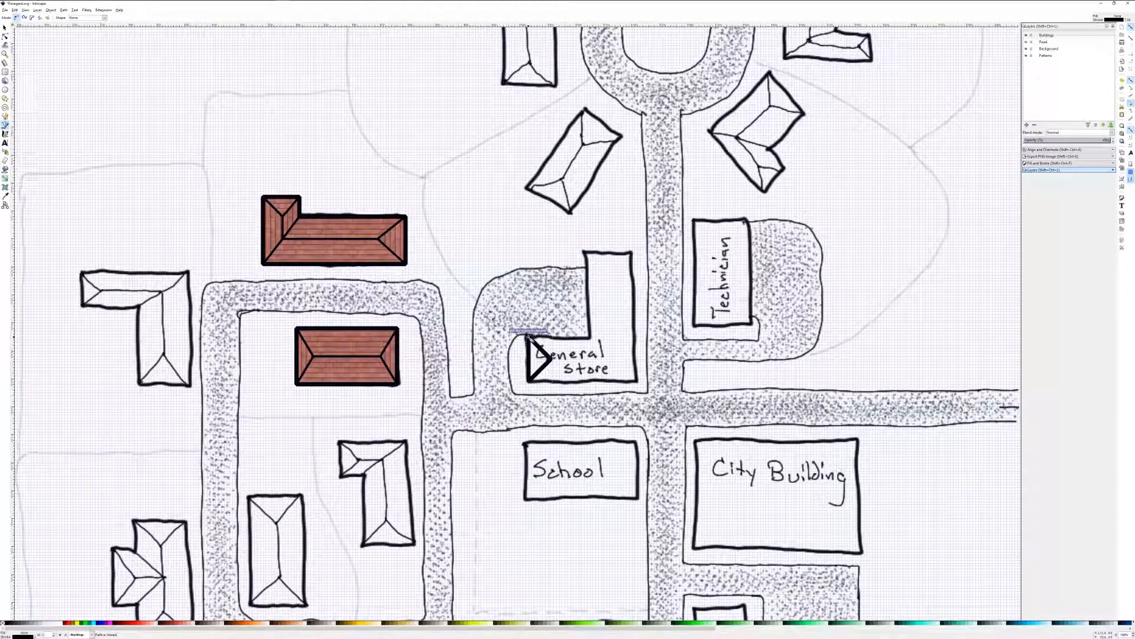
right_click(35, 636)
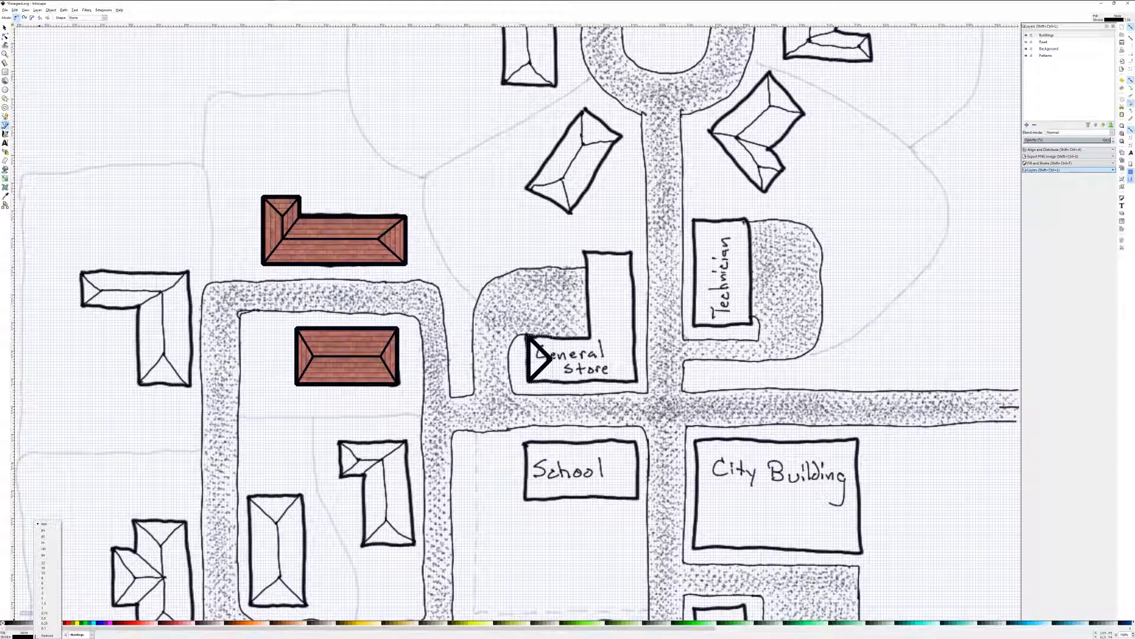
click(42, 609)
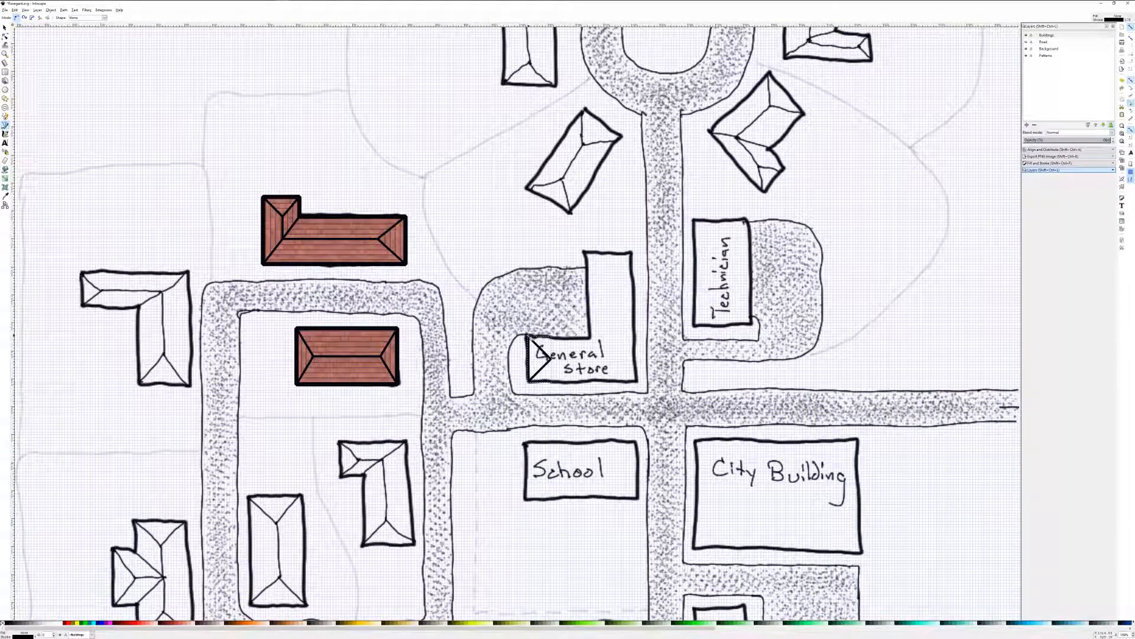
Trace the upper roof slope of the General Store's horizontal wing as a closed four-sided path ending at the inner corner.
click(530, 339)
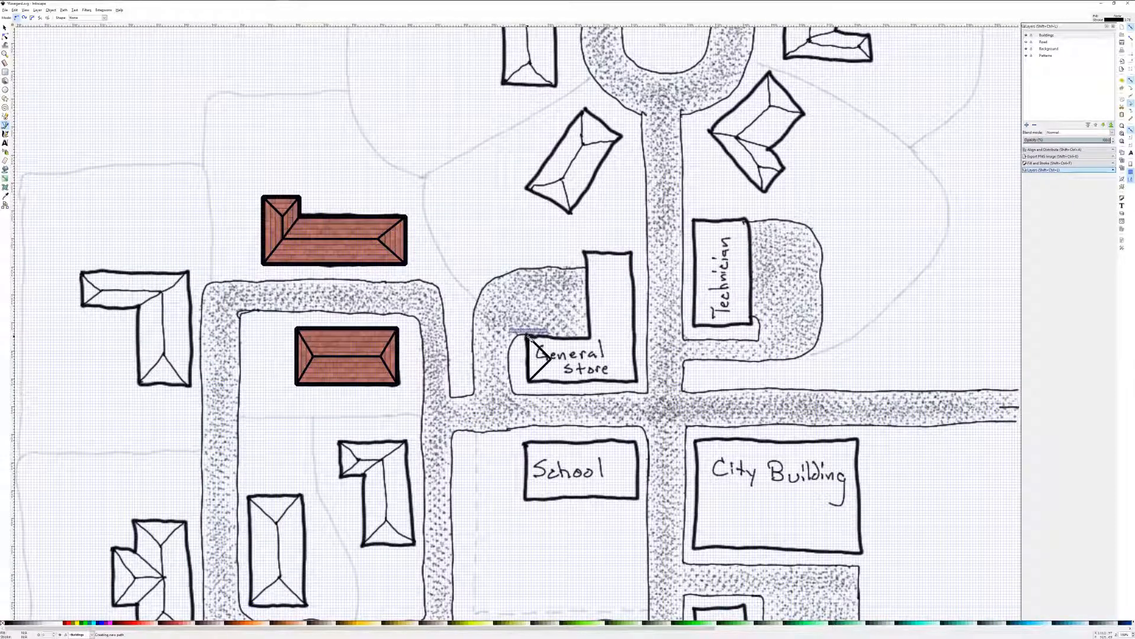
click(591, 338)
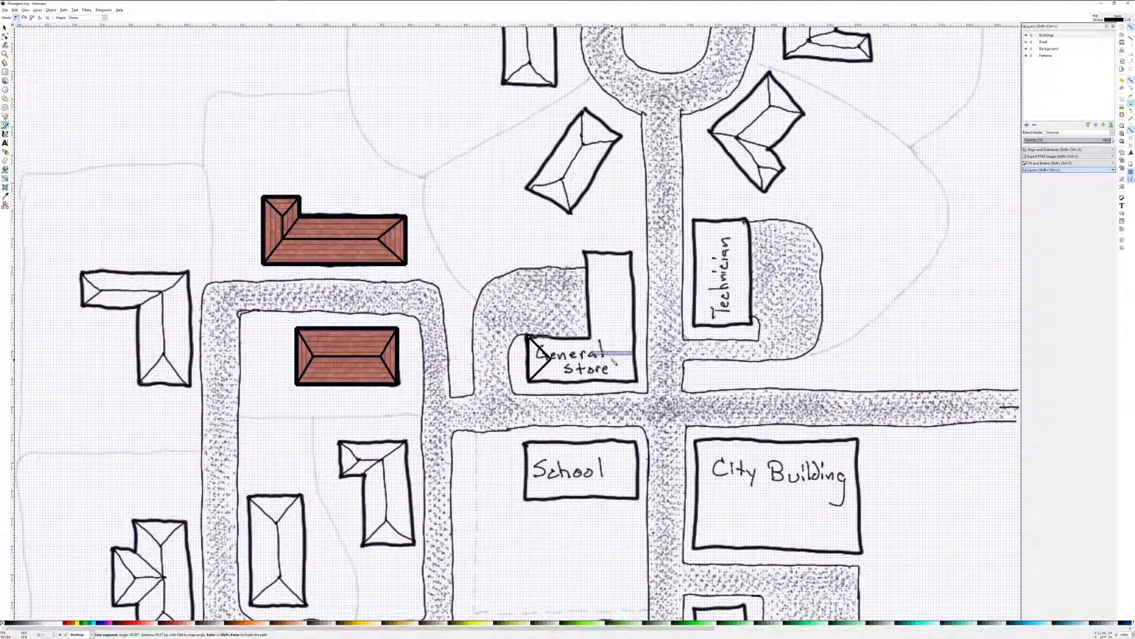
click(548, 357)
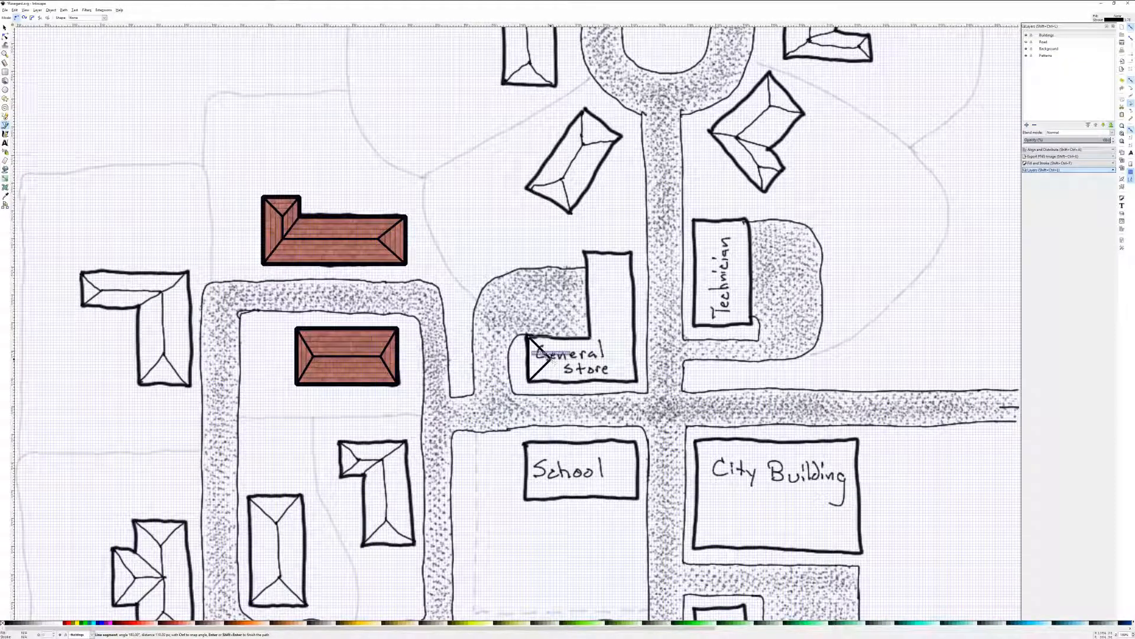
click(528, 336)
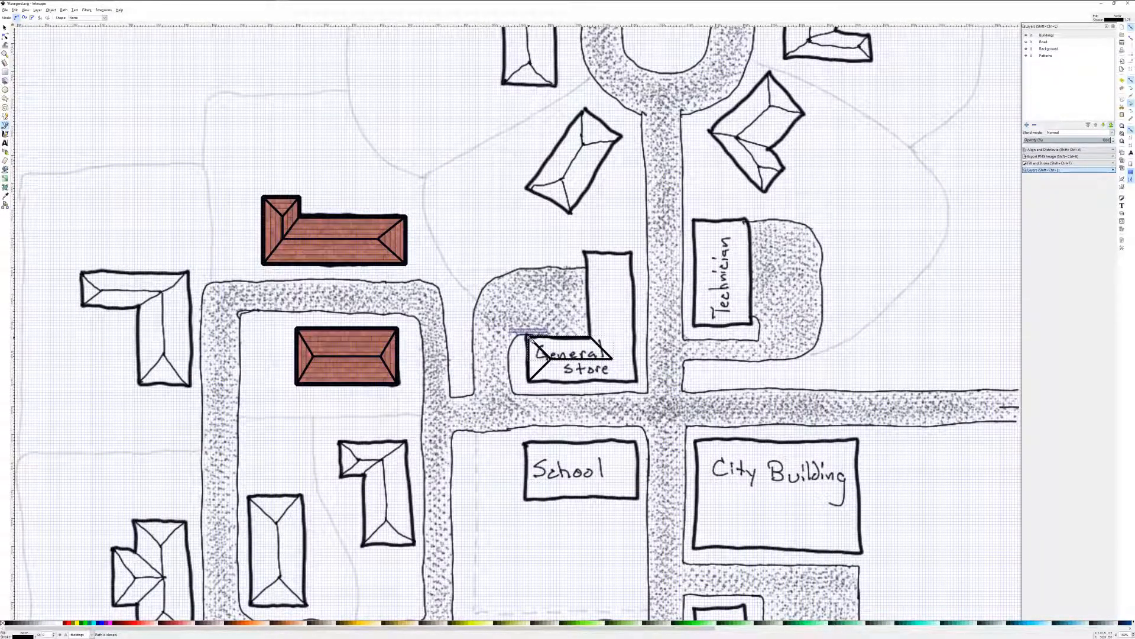
Trace the lower roof slope of the General Store's horizontal wing as a closed four-sided path reaching the outer southeast corner.
click(528, 381)
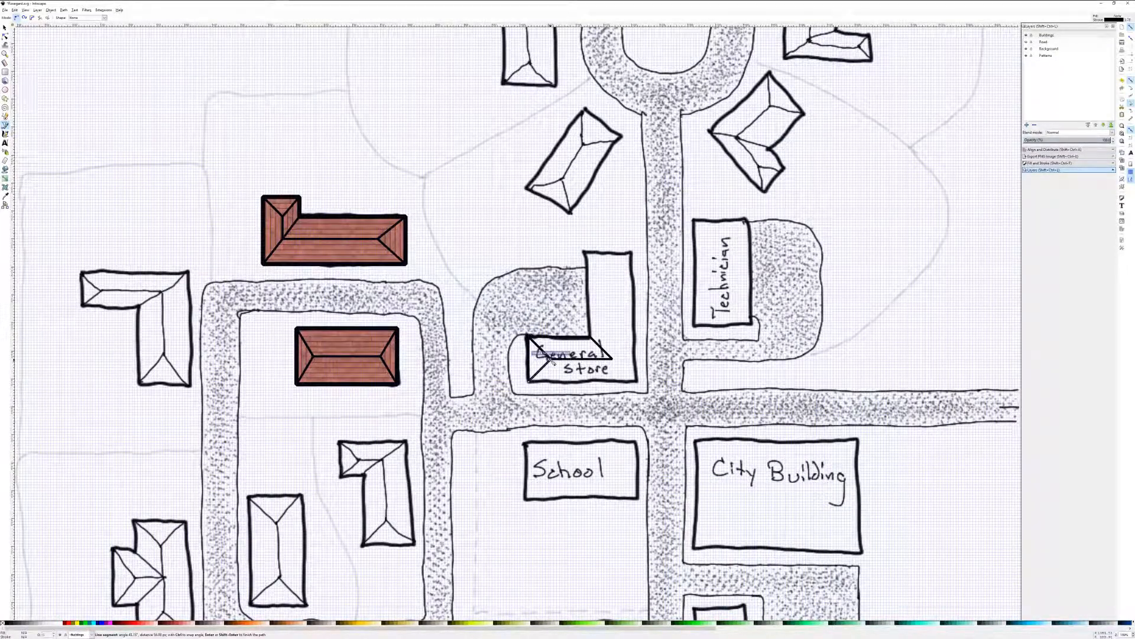
click(612, 358)
click(638, 383)
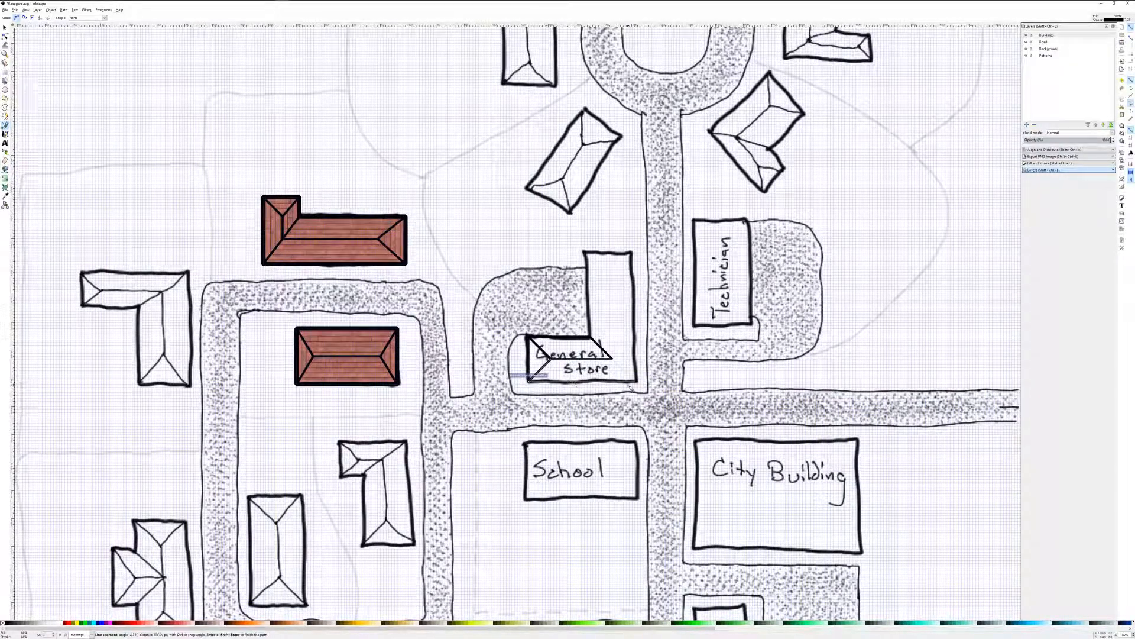
click(531, 383)
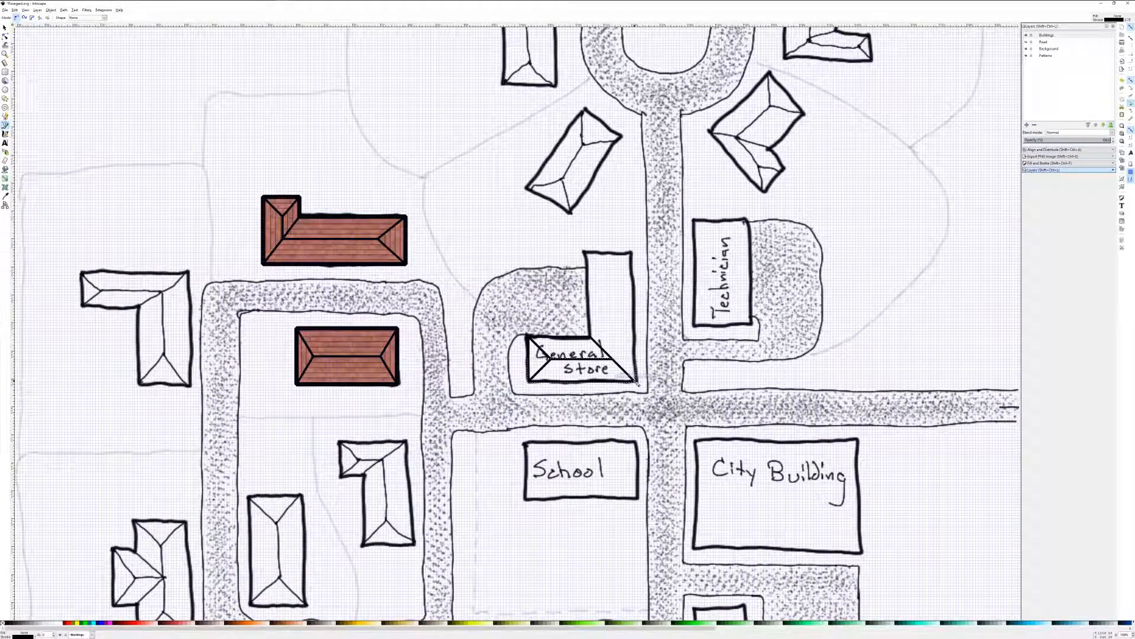
Trace the long east roof slope of the General Store's vertical wing as a closed four-sided path.
click(637, 382)
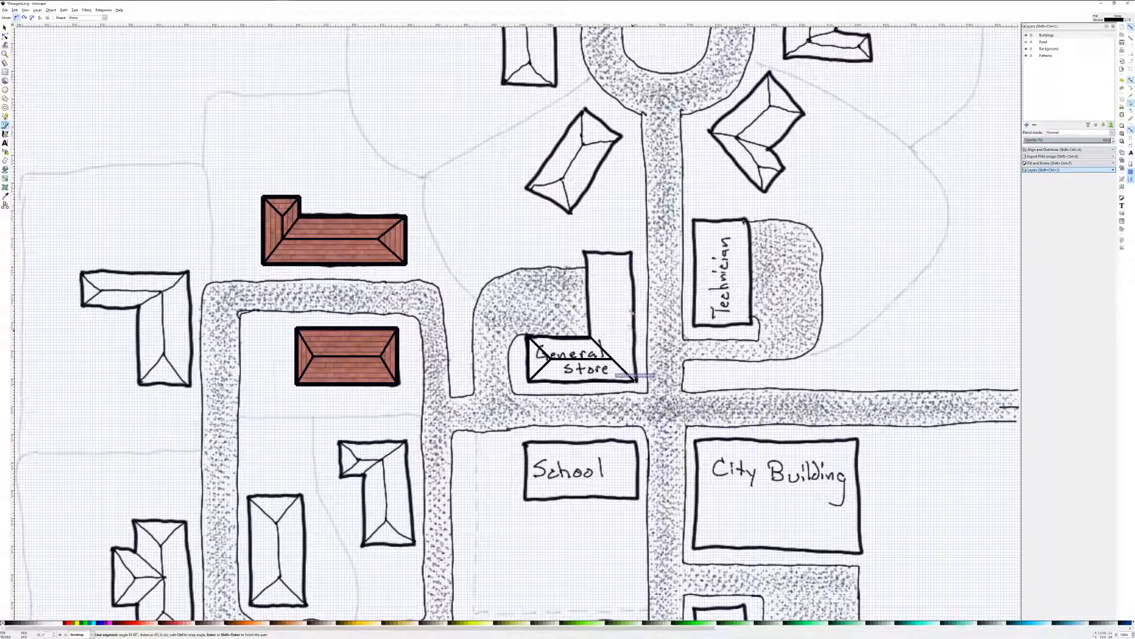
click(635, 254)
click(612, 358)
click(637, 383)
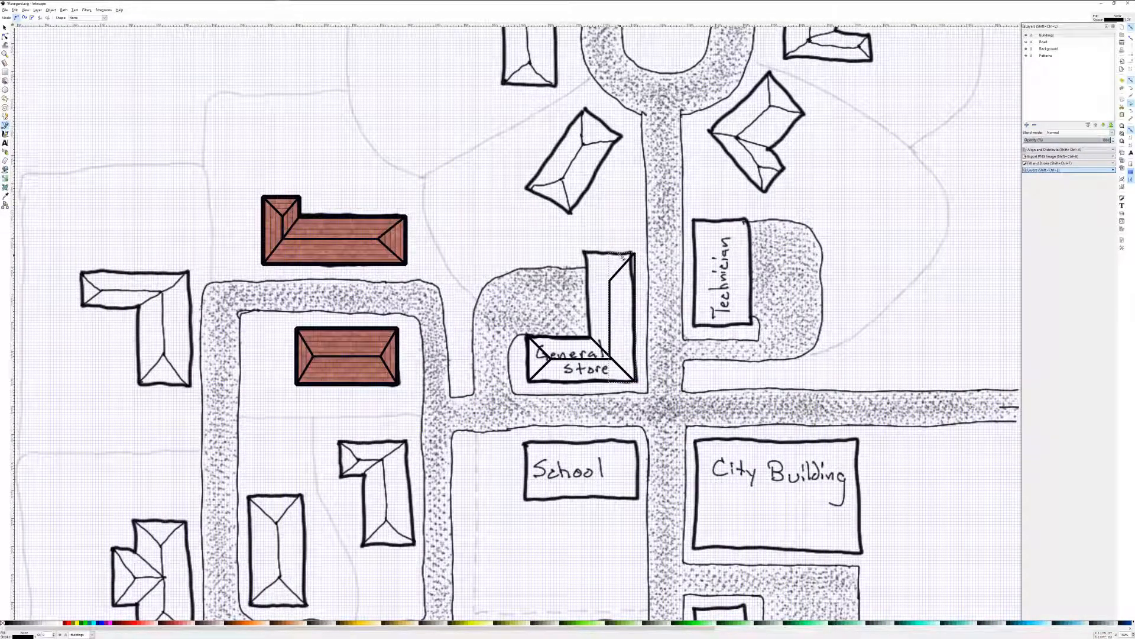
Trace the triangular roof slope at the north end of the General Store's vertical wing as a closed path.
click(635, 255)
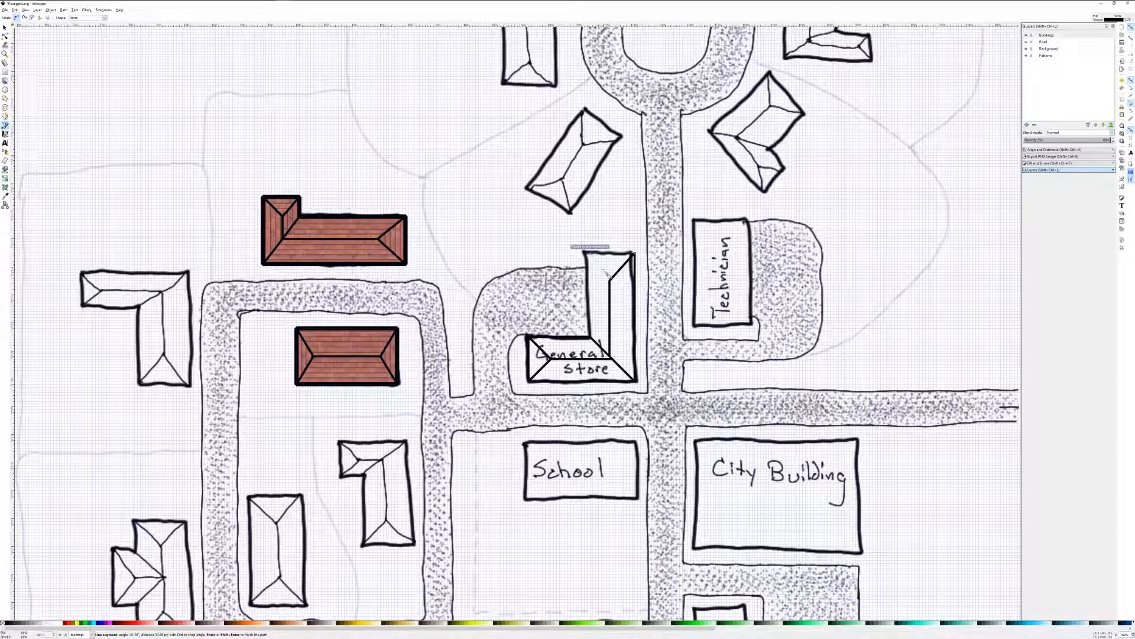
click(612, 283)
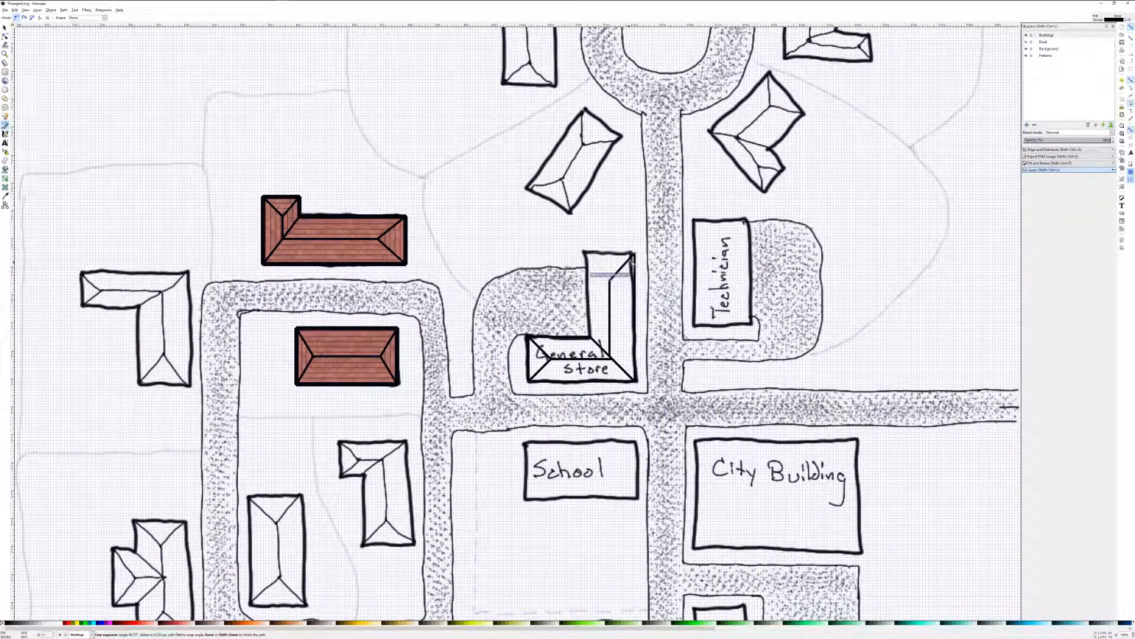
click(633, 254)
key(Return)
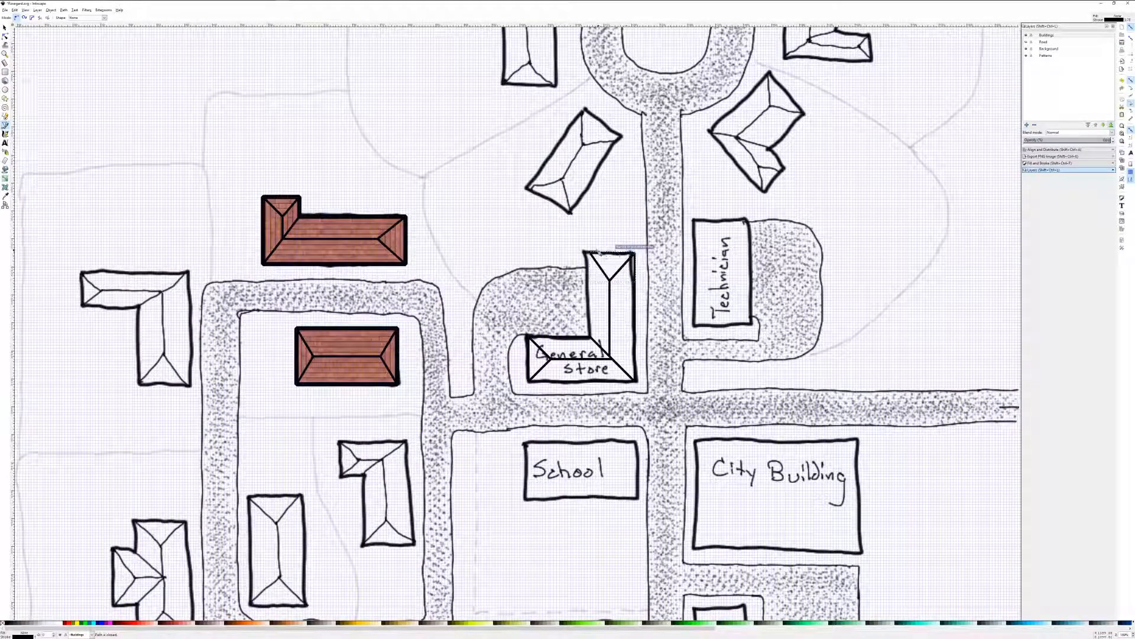
Trace the west roof slope of the General Store's vertical wing as a closed four-sided path down to the inner corner and ridge.
click(592, 256)
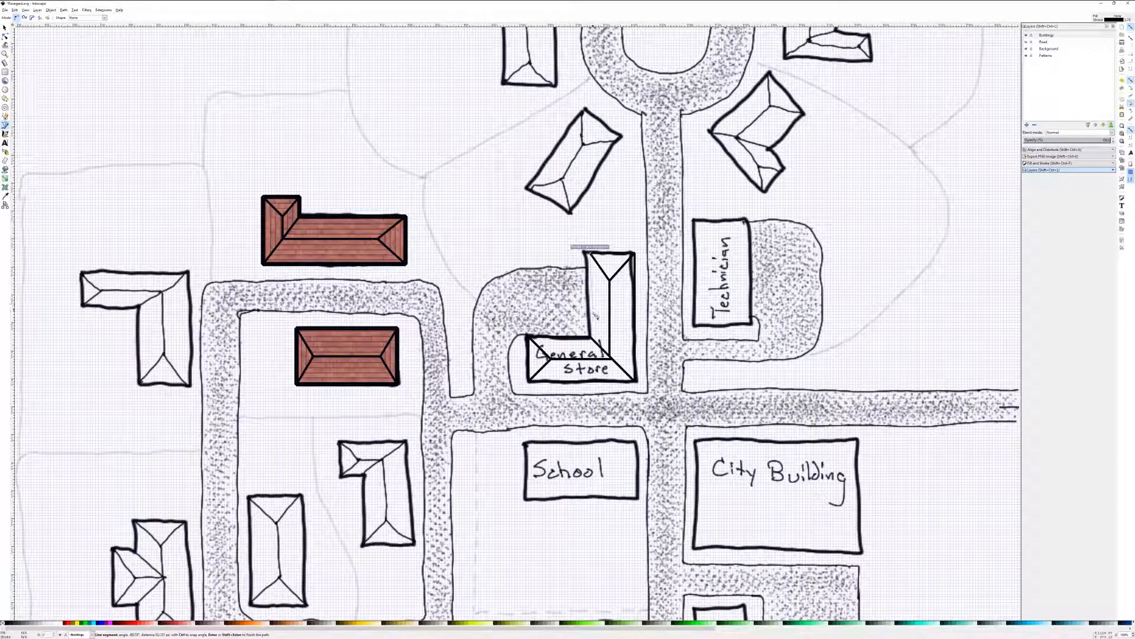
click(592, 336)
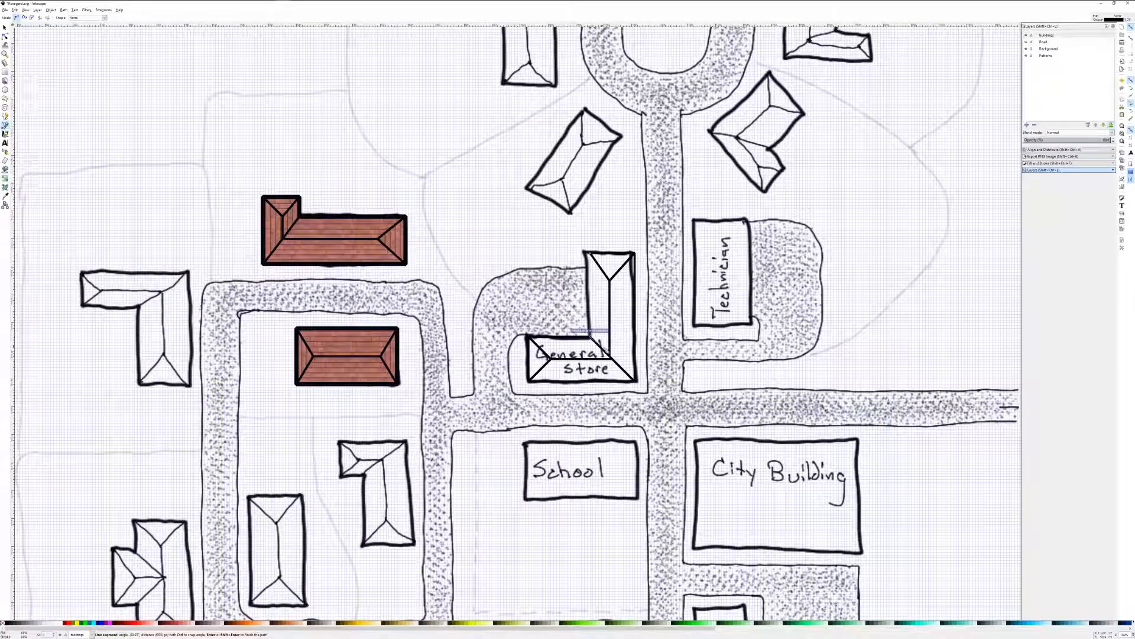
click(610, 357)
click(610, 279)
click(590, 251)
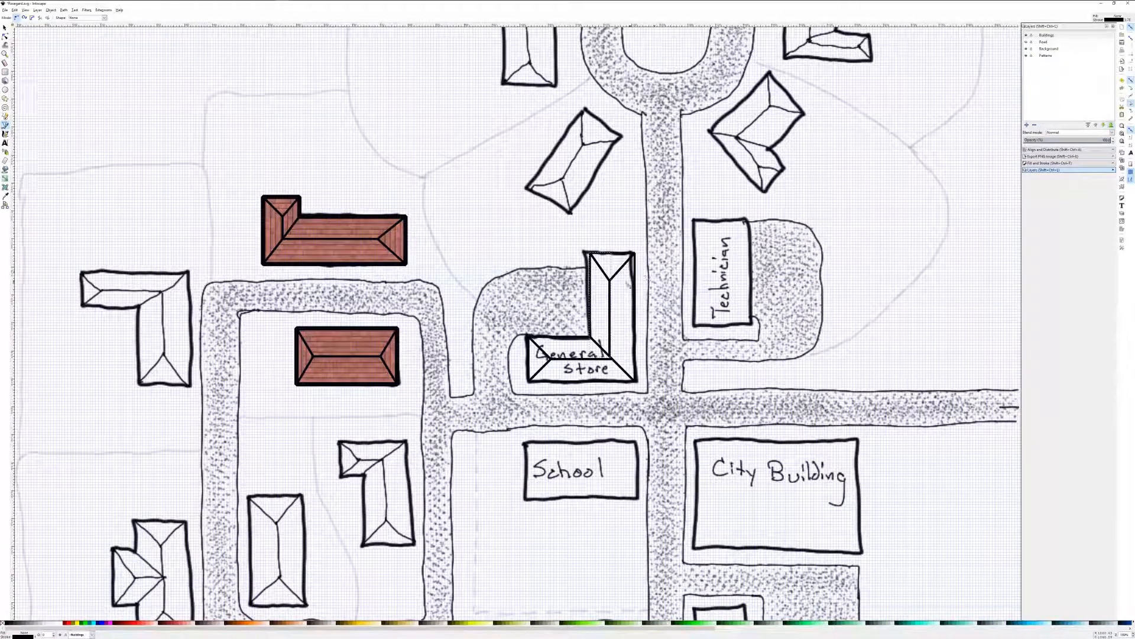
Nudge the slope corner nodes at both ends of the General Store's vertical ridge so the adjoining roof slopes meet cleanly.
click(5, 28)
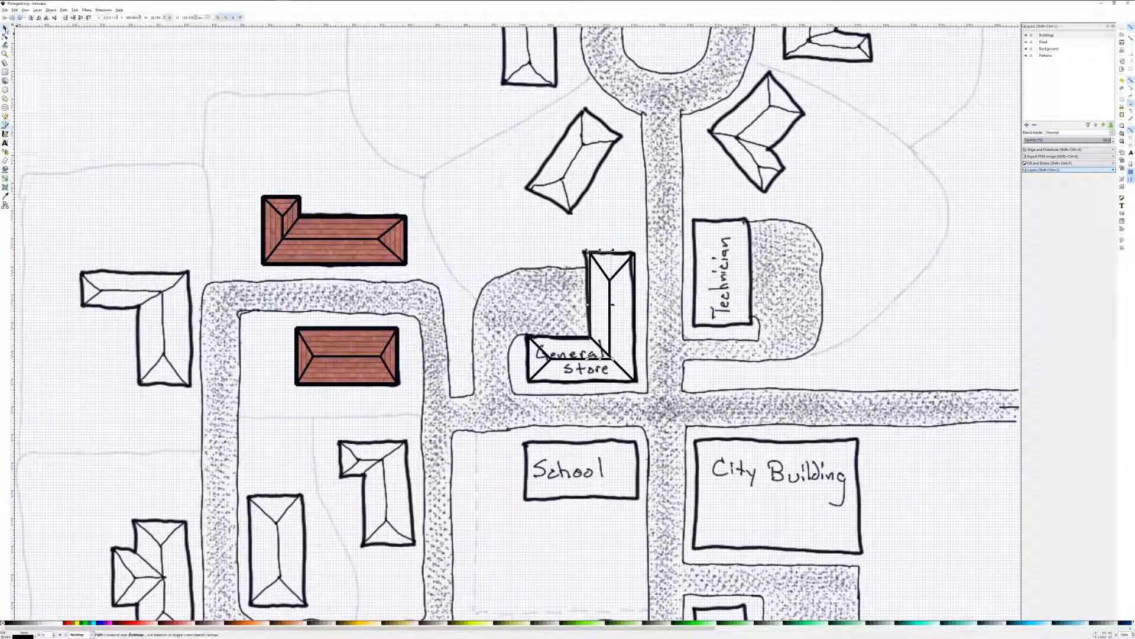
click(613, 266)
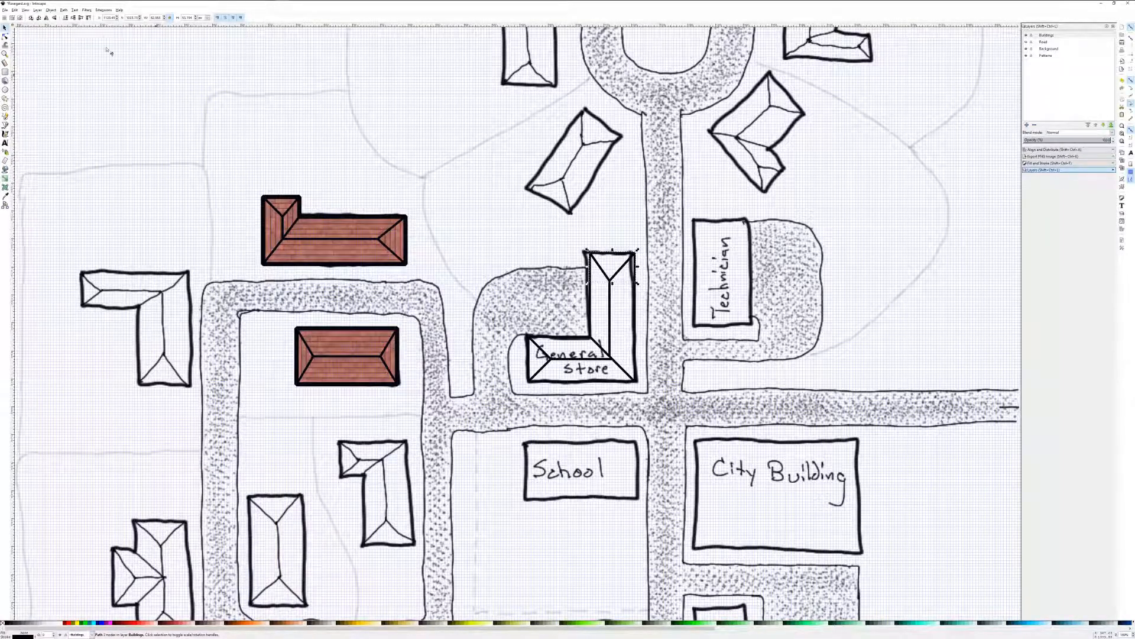
click(5, 36)
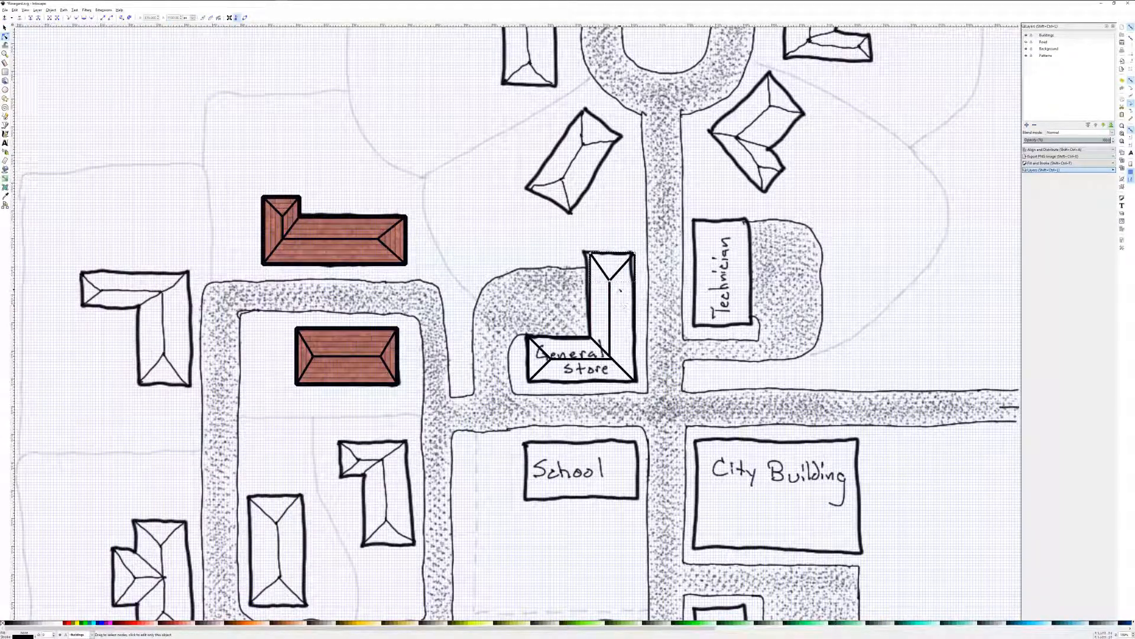
drag(611, 280, 612, 279)
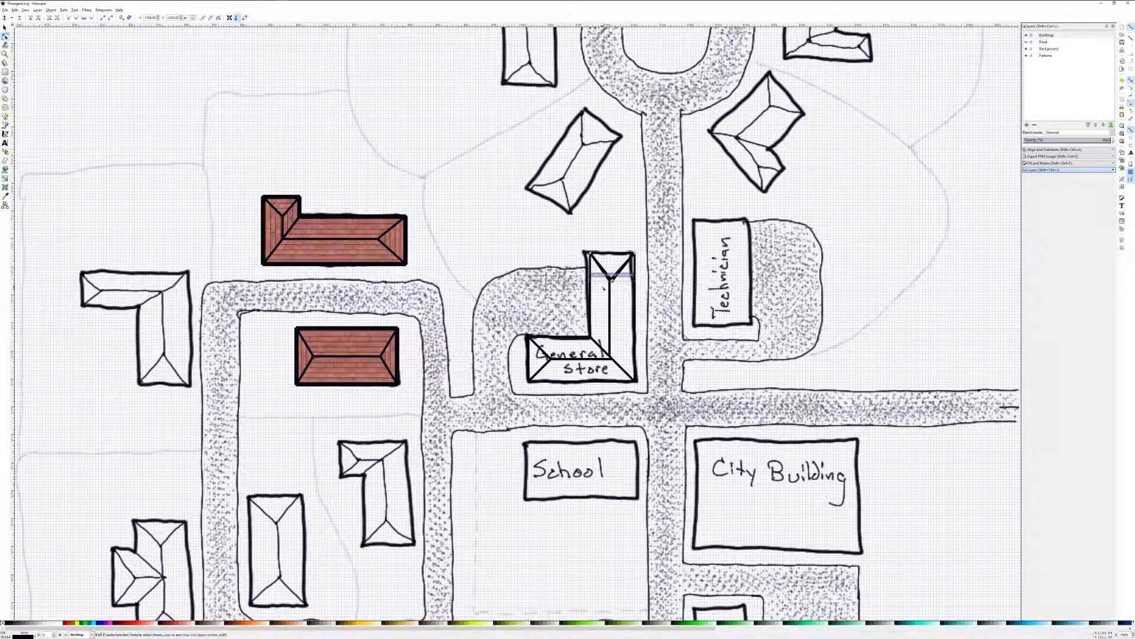
click(590, 285)
click(611, 281)
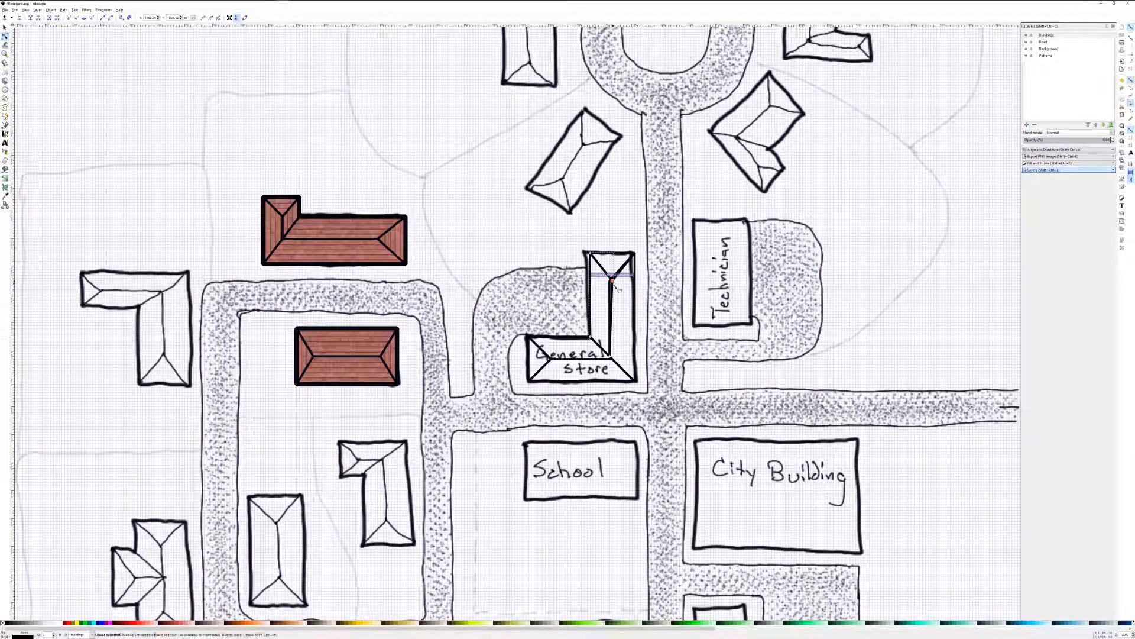
key(Escape)
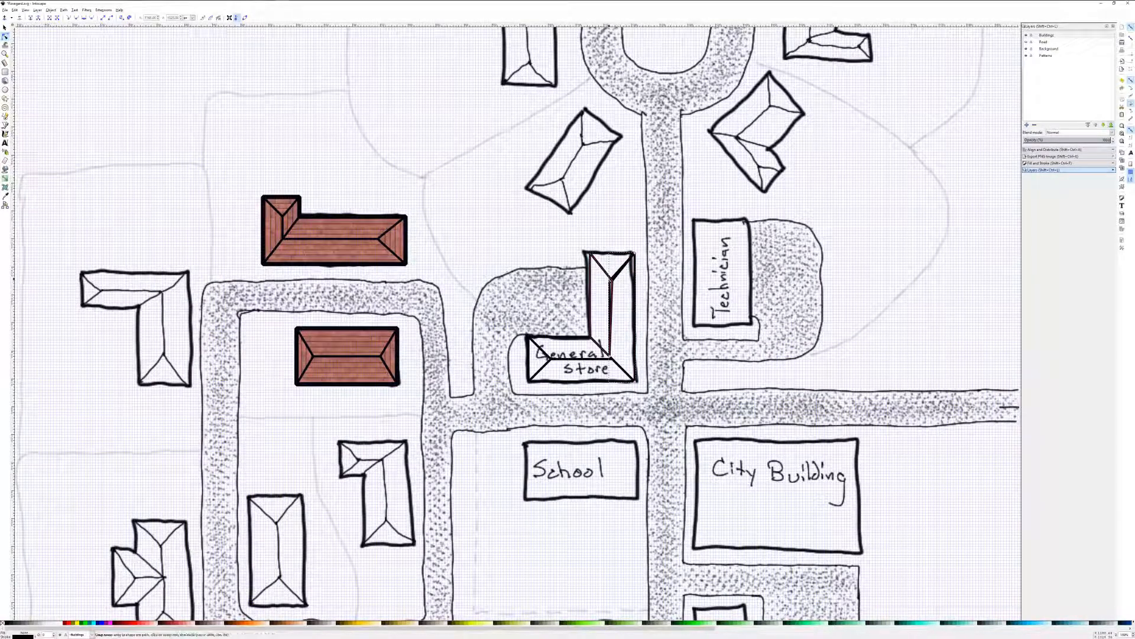
drag(612, 278, 614, 280)
drag(610, 357, 612, 359)
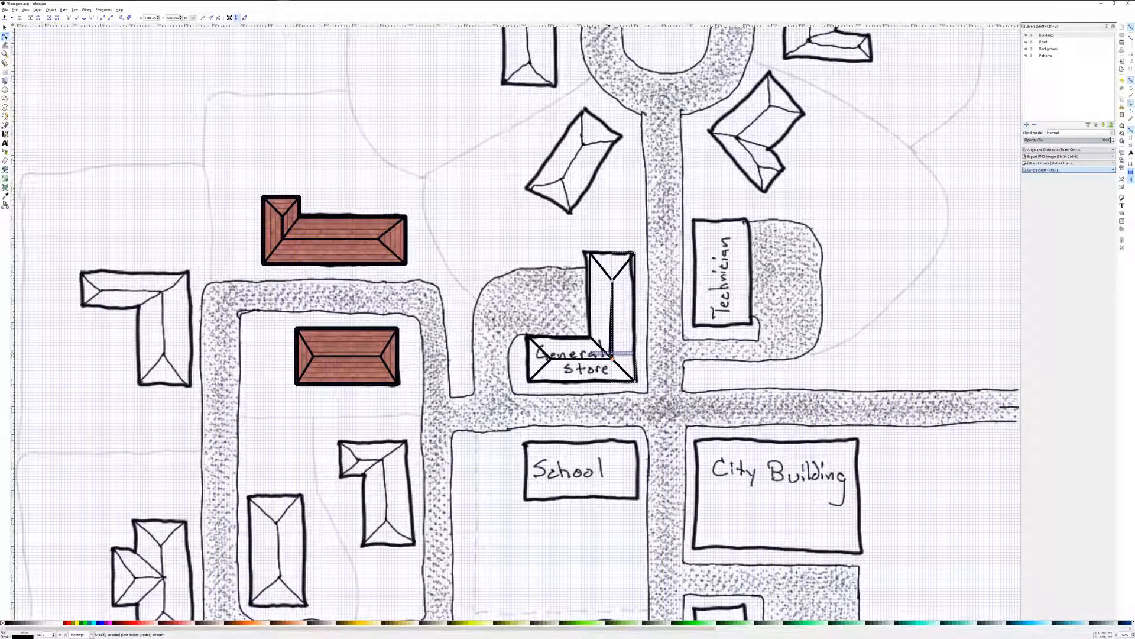
drag(610, 356, 612, 359)
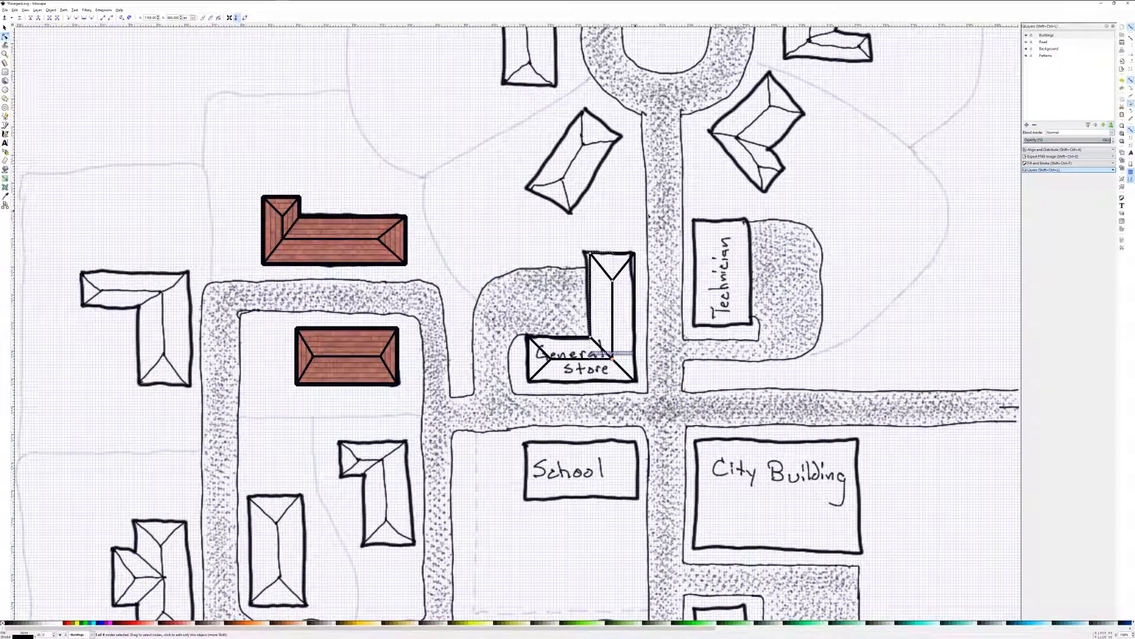
Fill the lower and upper roof slopes of the General Store's horizontal wing with the horizontal roof-tile patterns.
click(1053, 163)
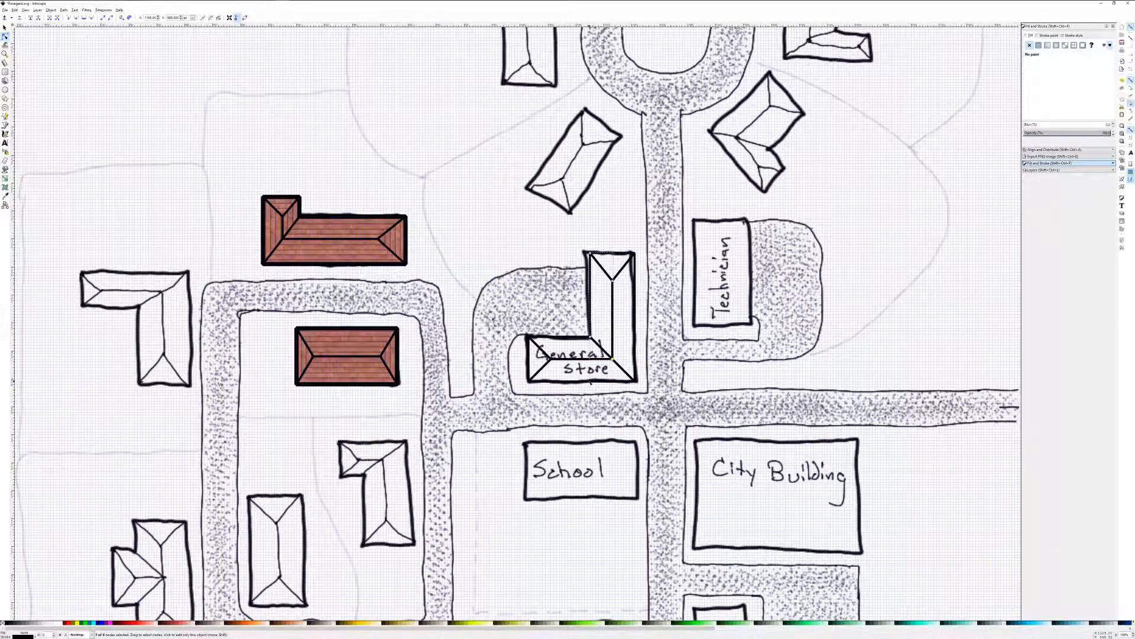
click(591, 382)
click(1074, 47)
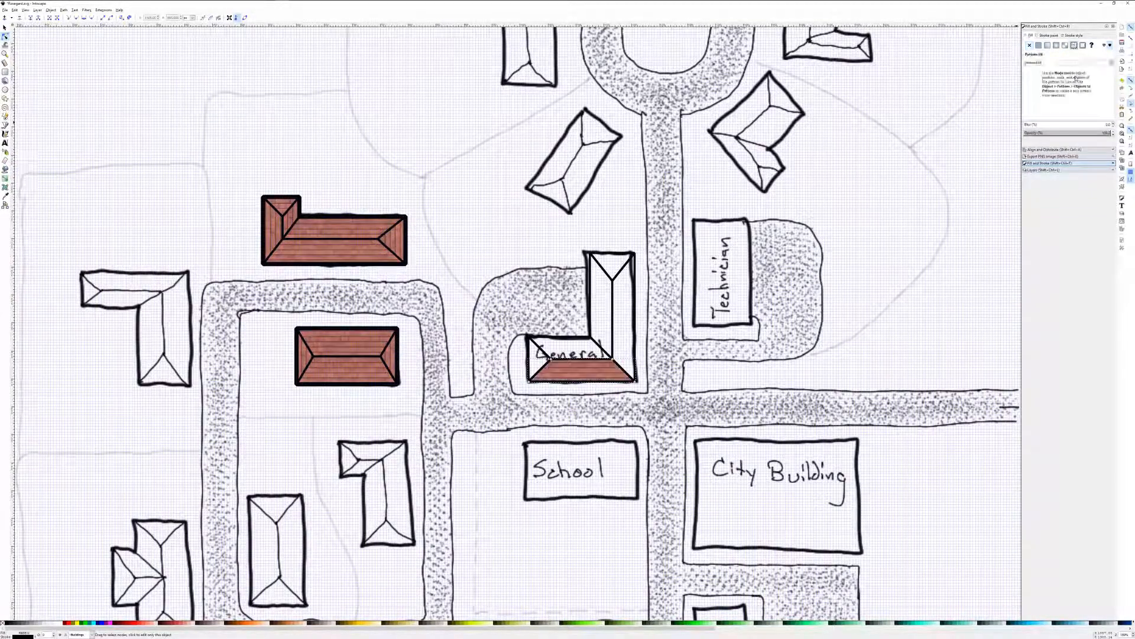
click(1054, 62)
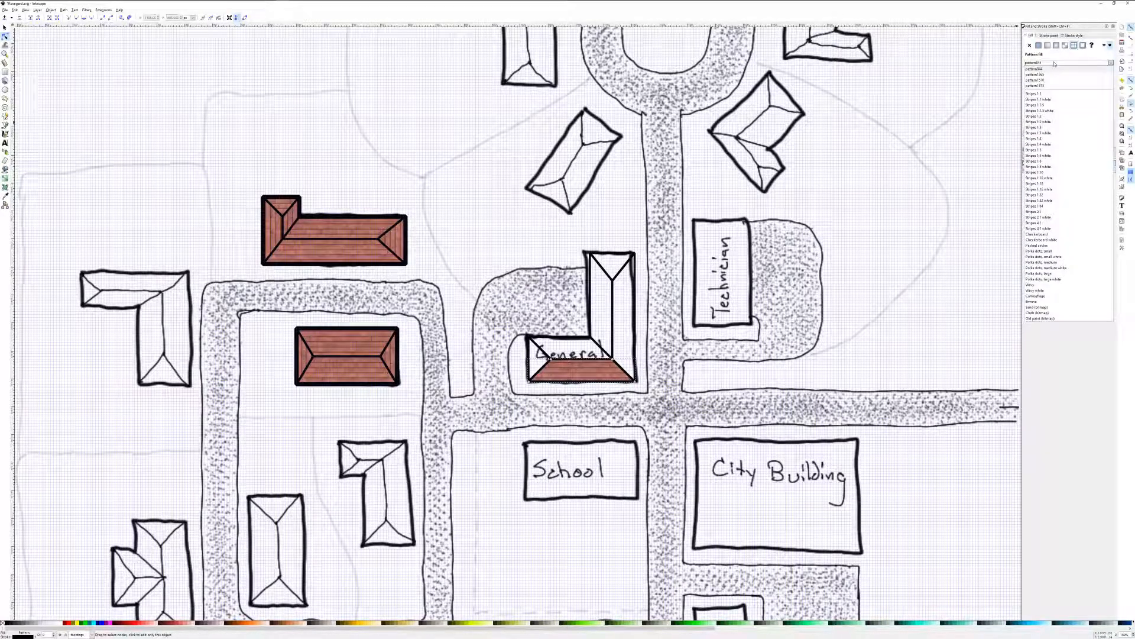
click(1053, 69)
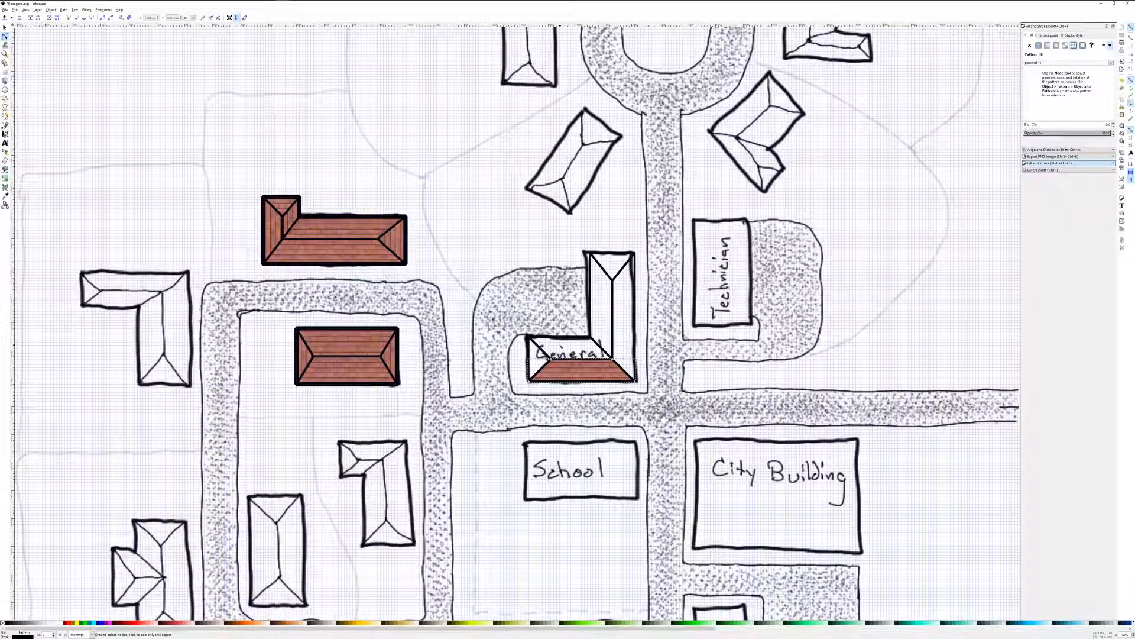
click(560, 338)
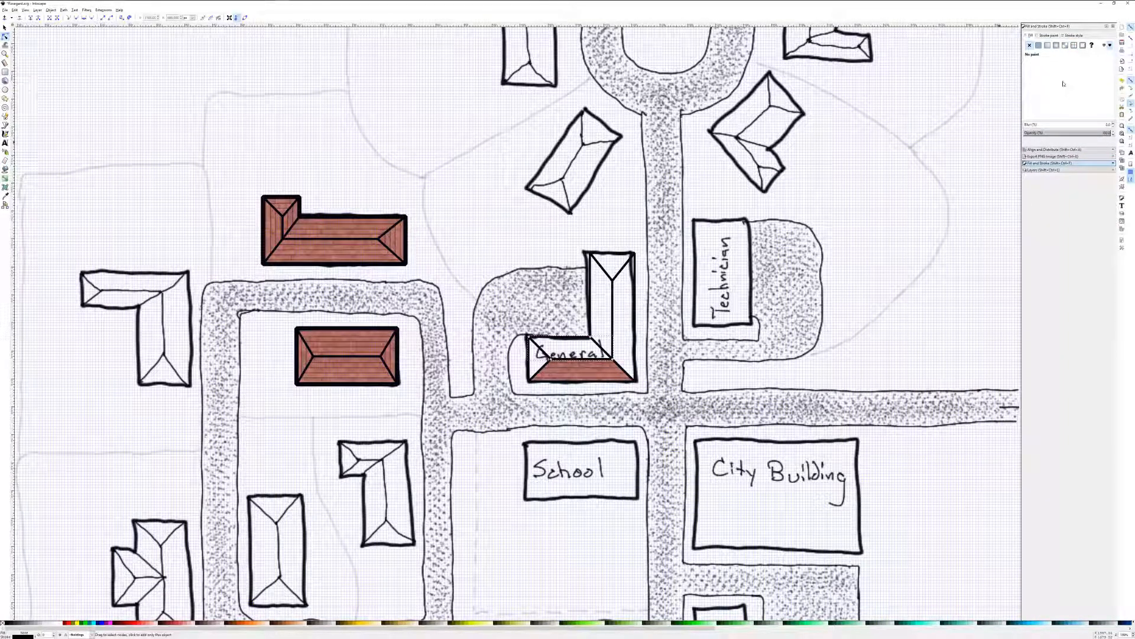
click(1074, 46)
click(1069, 64)
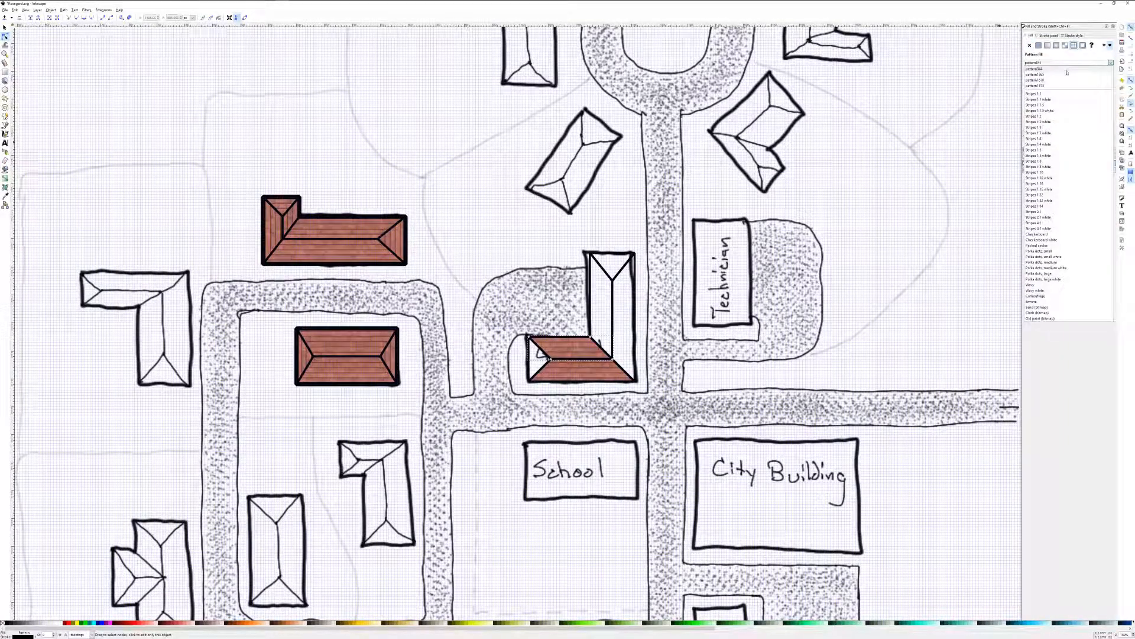
click(1043, 80)
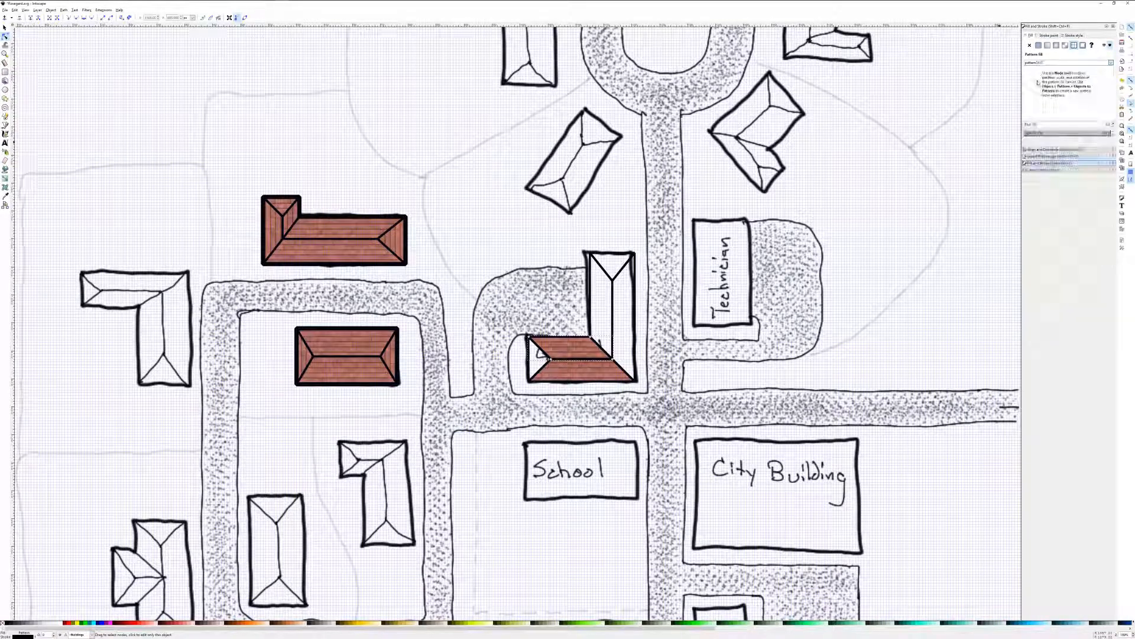
Fill the triangular roof slope at the north end of the General Store's vertical wing with the horizontal roof-tile pattern.
click(609, 263)
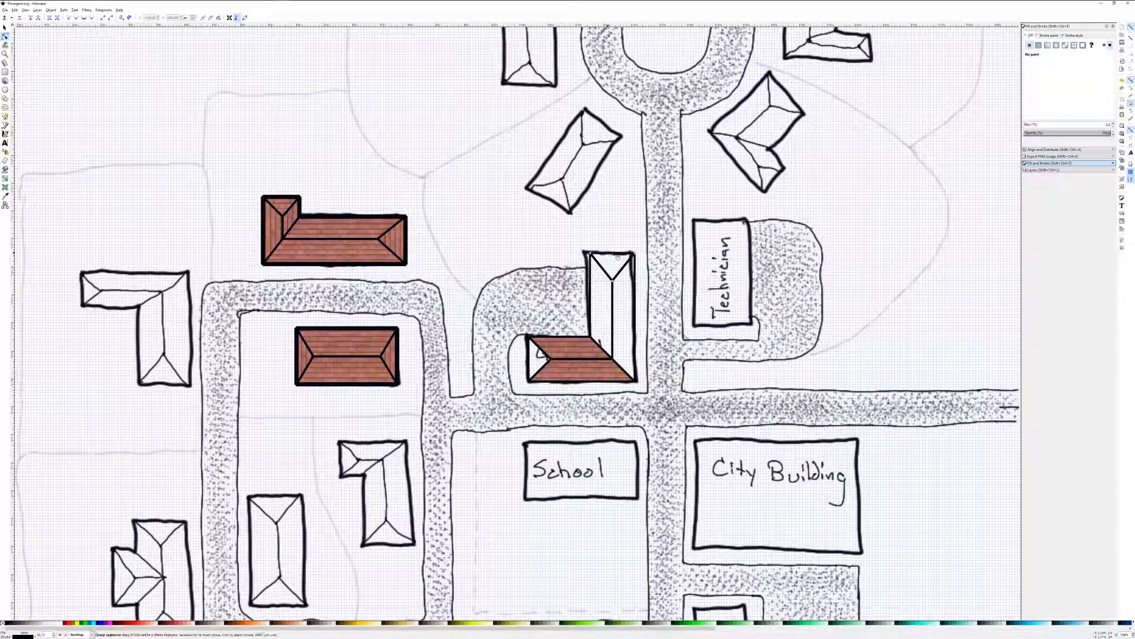
click(1074, 45)
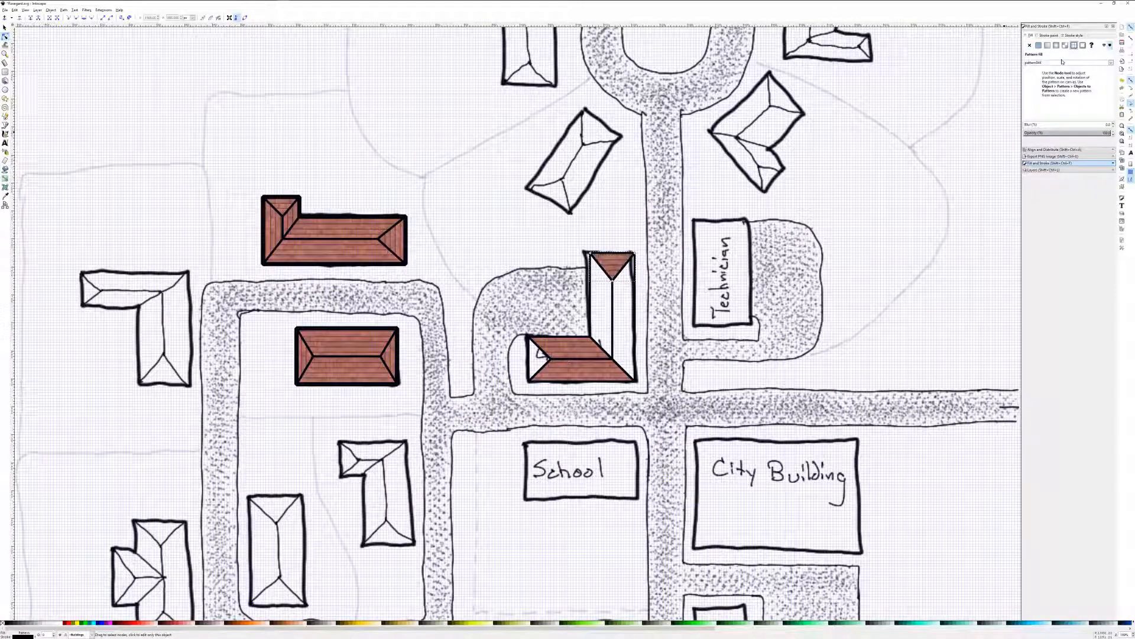
click(1063, 62)
click(1048, 80)
Fill the General Store's west triangular slope and the vertical wing's west slope with the vertical roof-tile pattern.
click(548, 358)
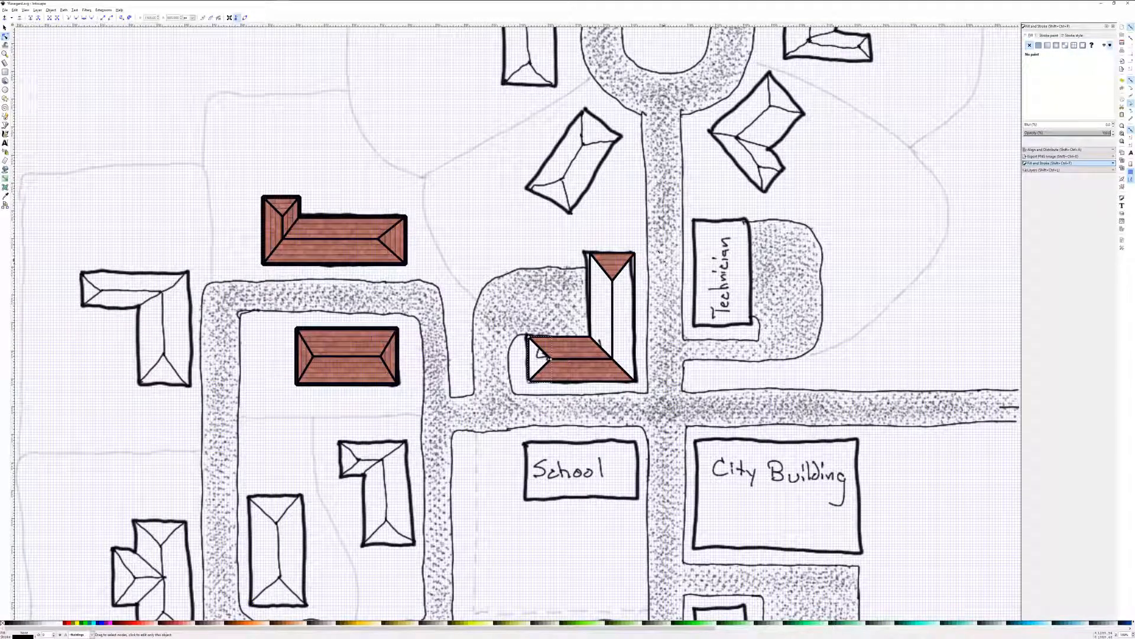
click(1075, 45)
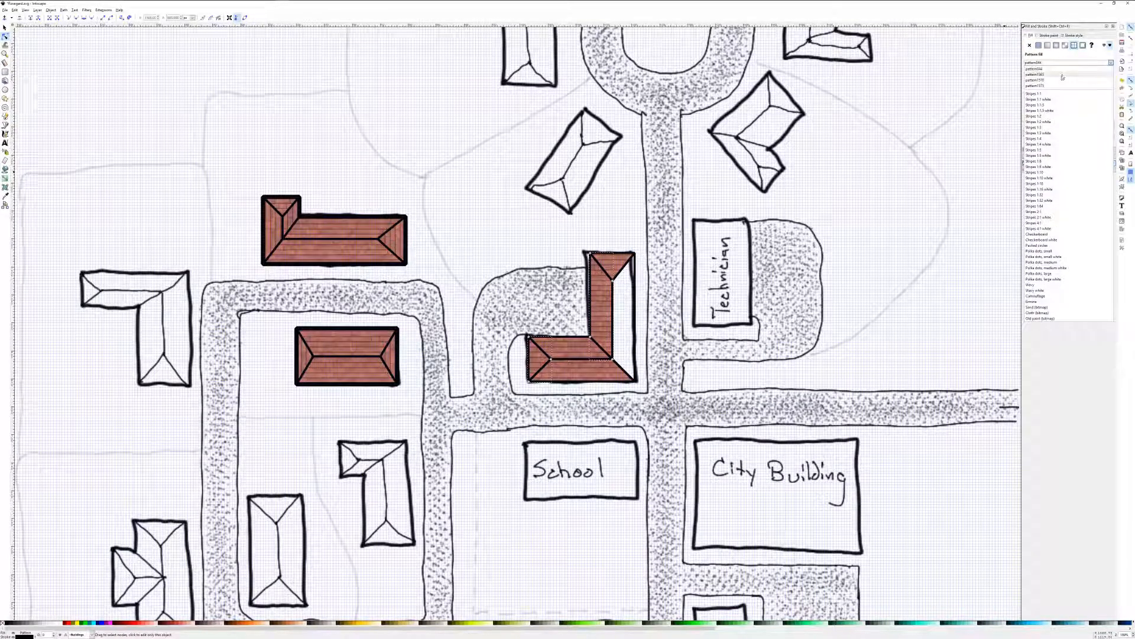
click(1054, 74)
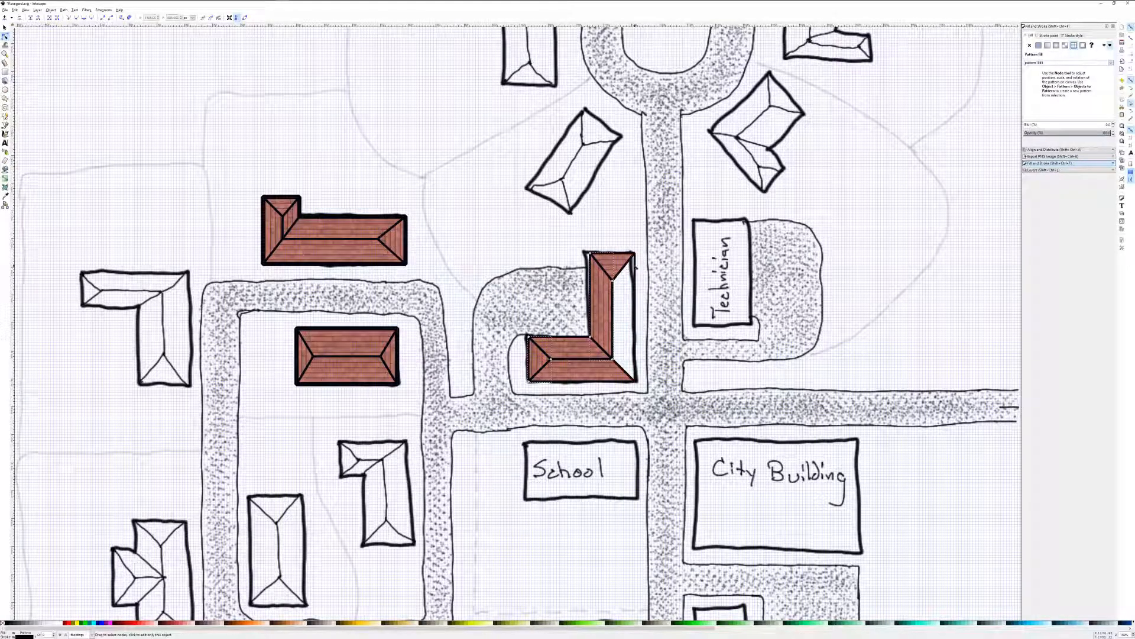
Fill the long east roof slope of the General Store's vertical wing with the vertical roof-tile pattern.
click(636, 267)
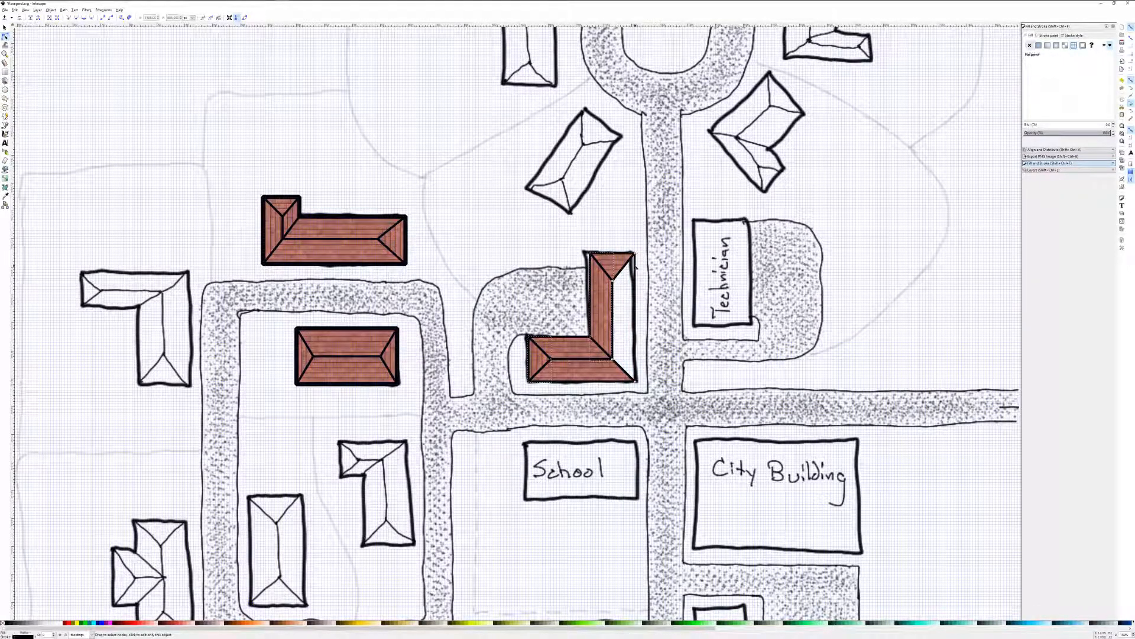
click(1073, 46)
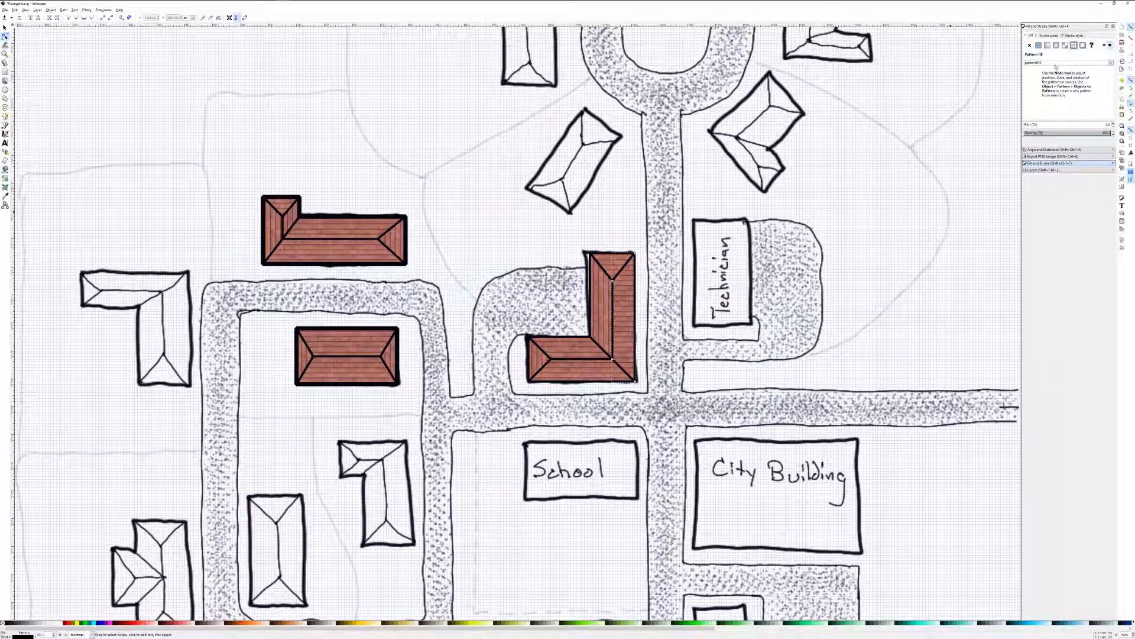
click(1055, 62)
click(1051, 86)
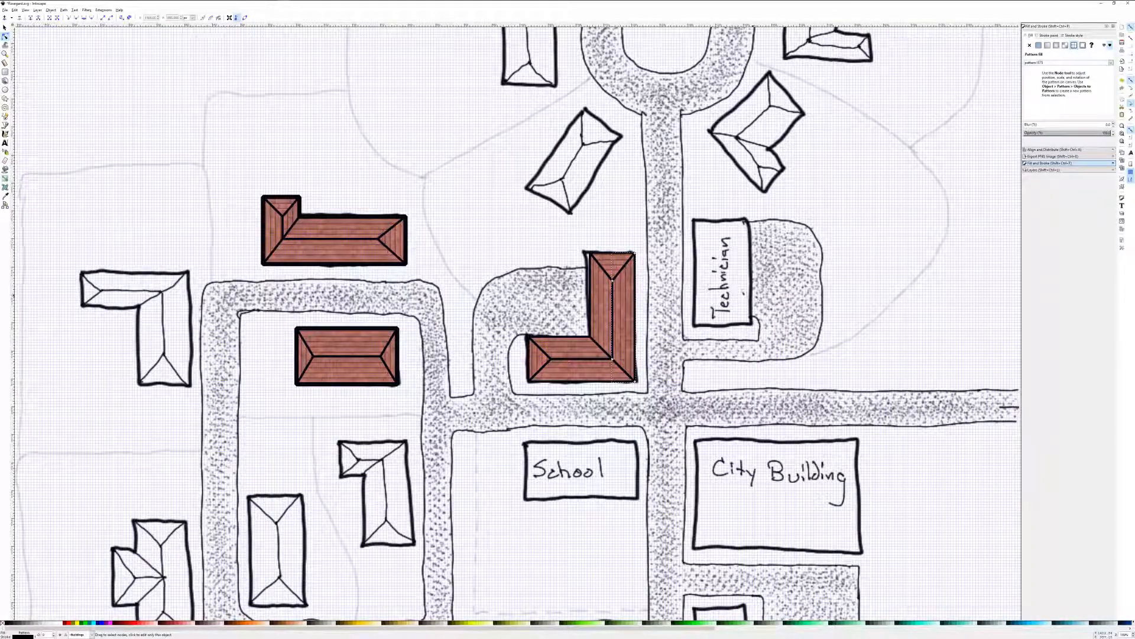
click(641, 201)
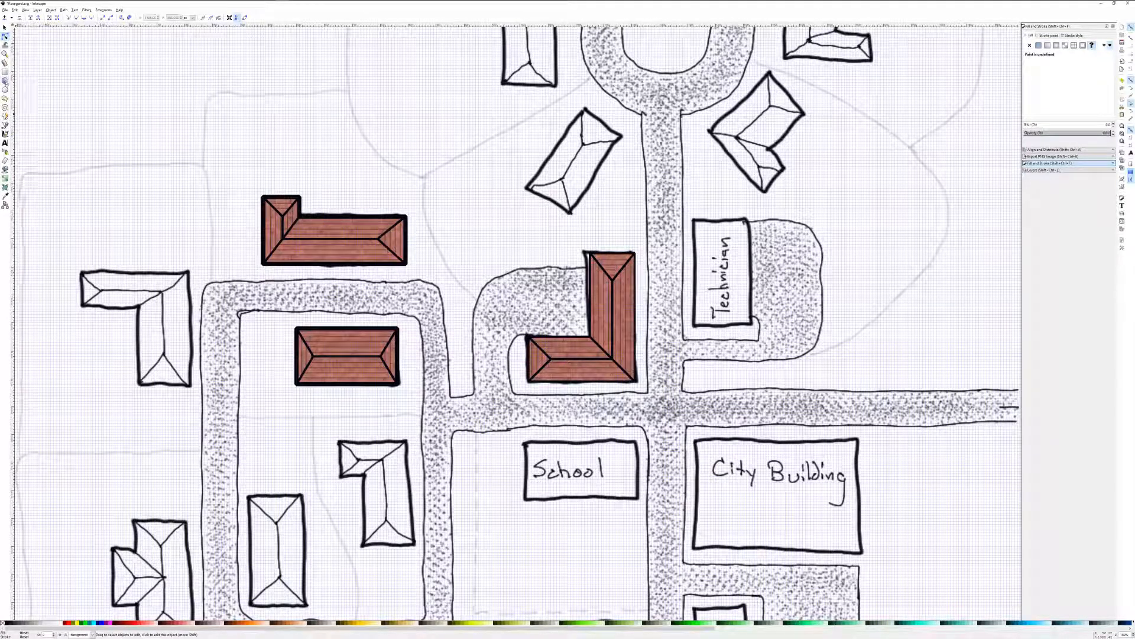
Hide the Background layer so only the drawn buildings show, and return to the Buildings layer.
click(5, 72)
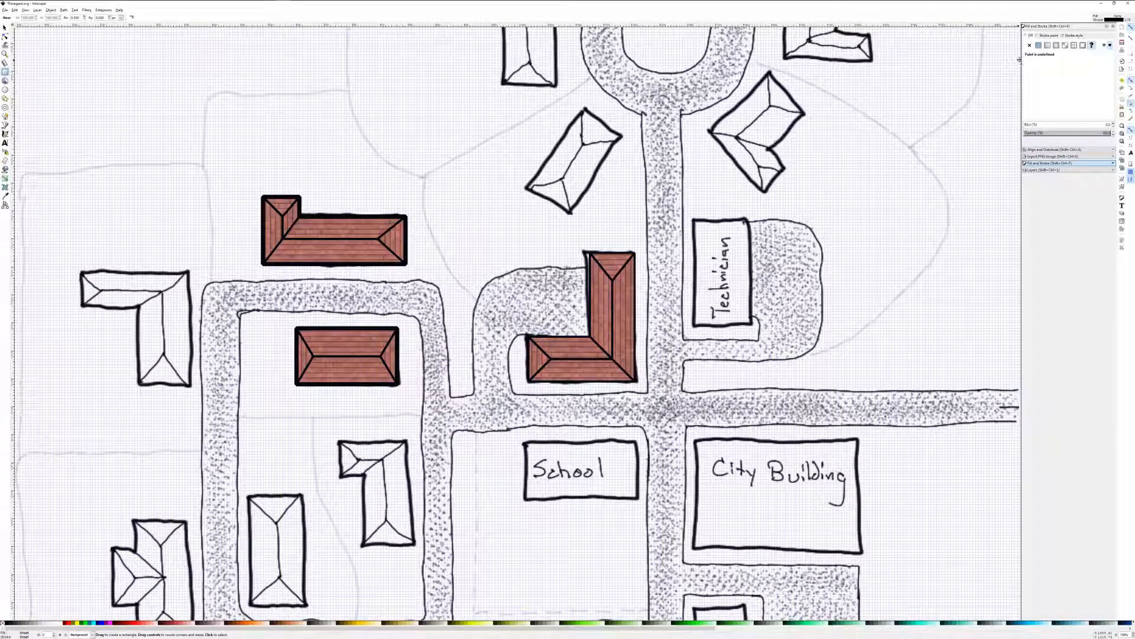
click(1050, 169)
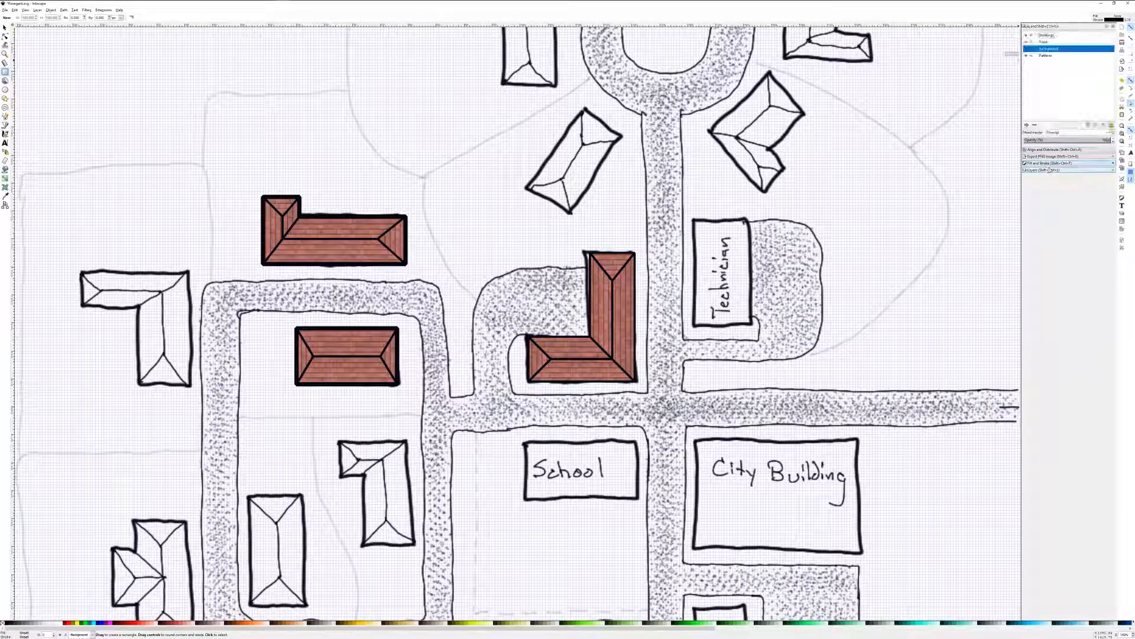
click(1026, 49)
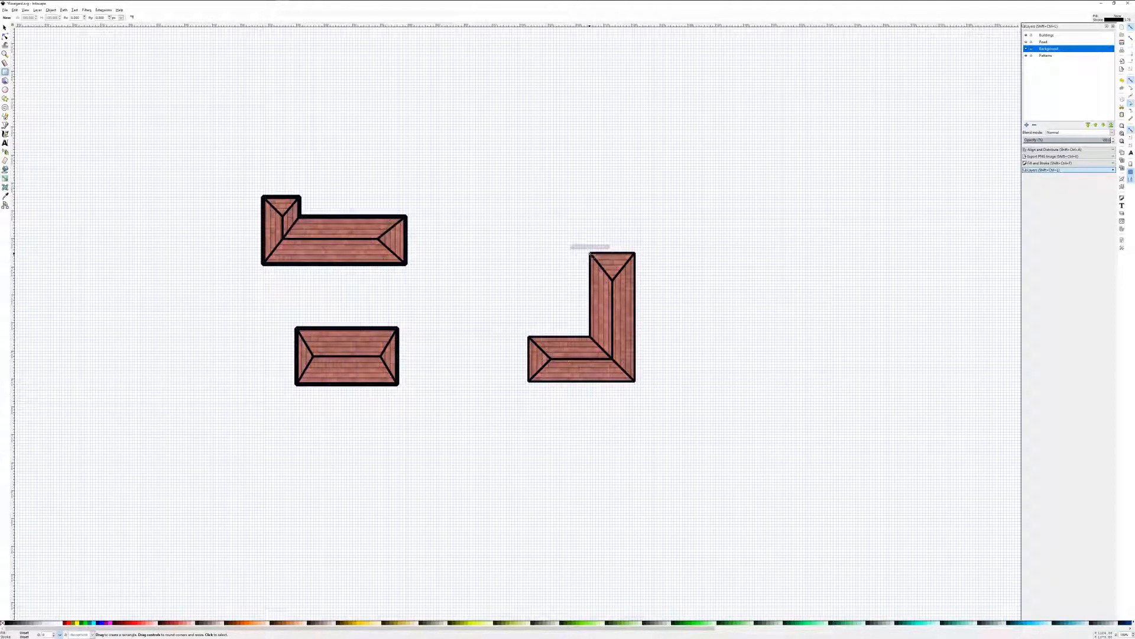
click(591, 256)
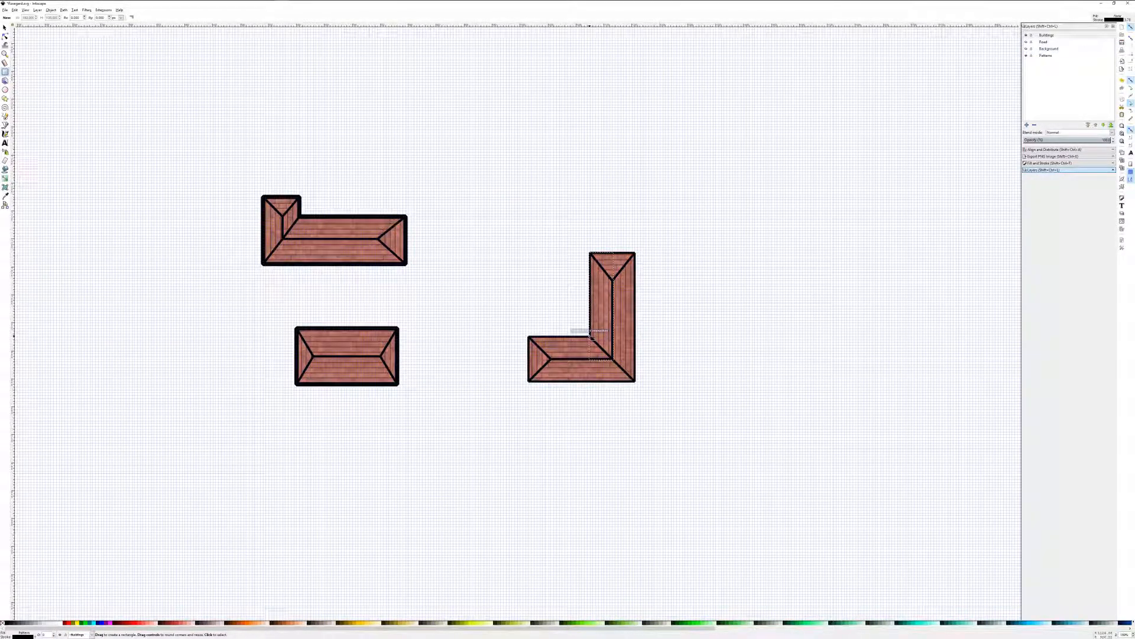
Trace the General Store's L-shaped outer outline as a closed path and give it a heavier stroke to match the other buildings' borders.
click(4, 124)
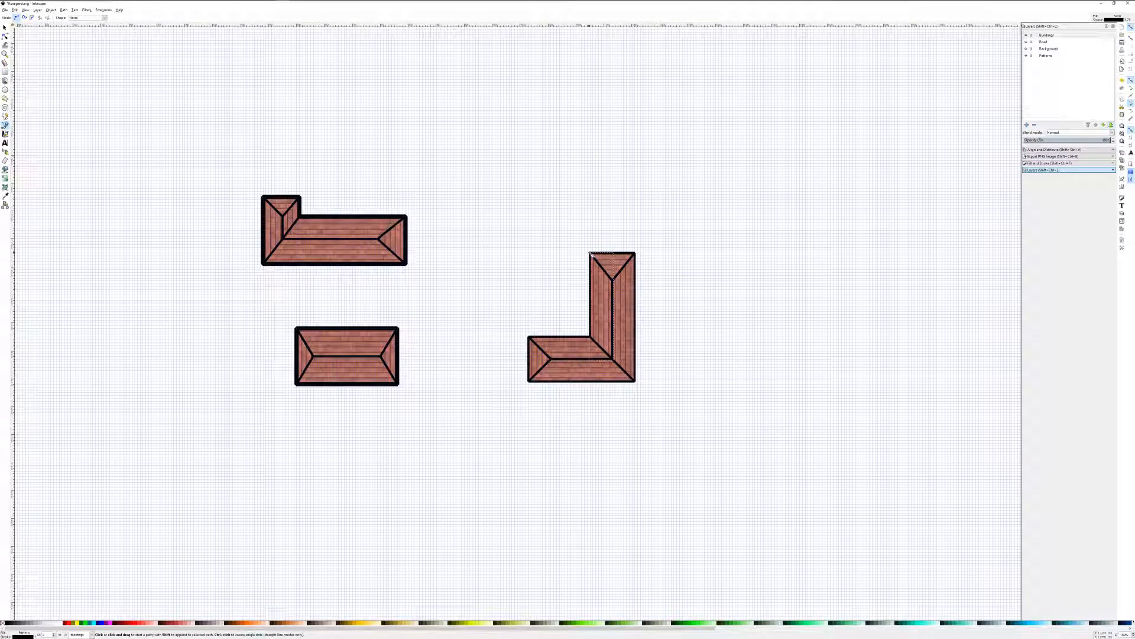
click(590, 253)
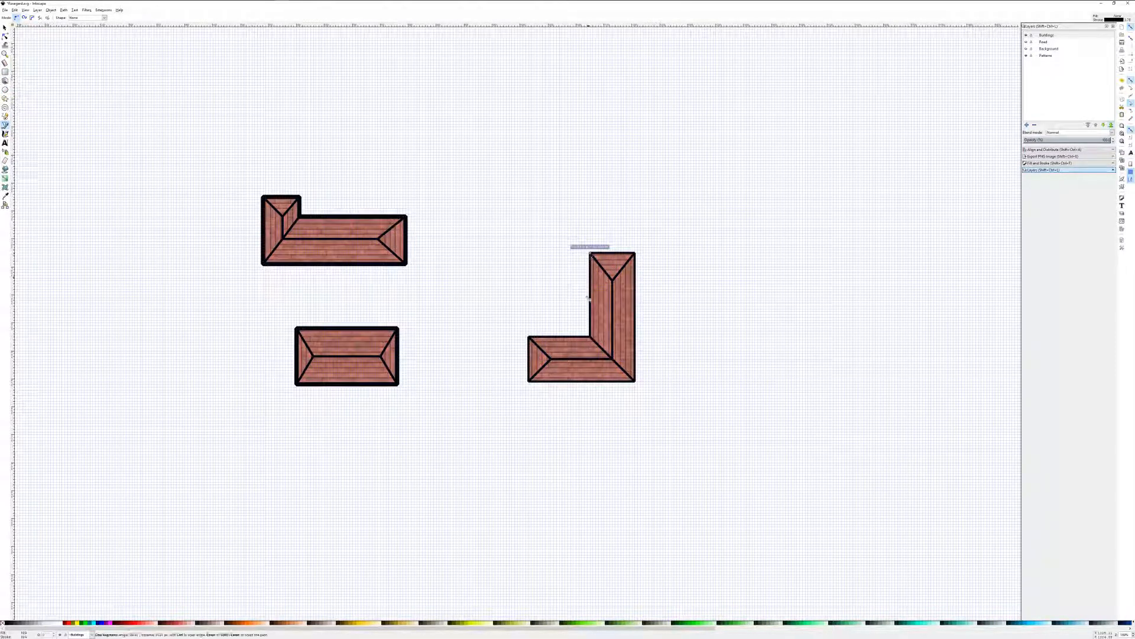
click(591, 338)
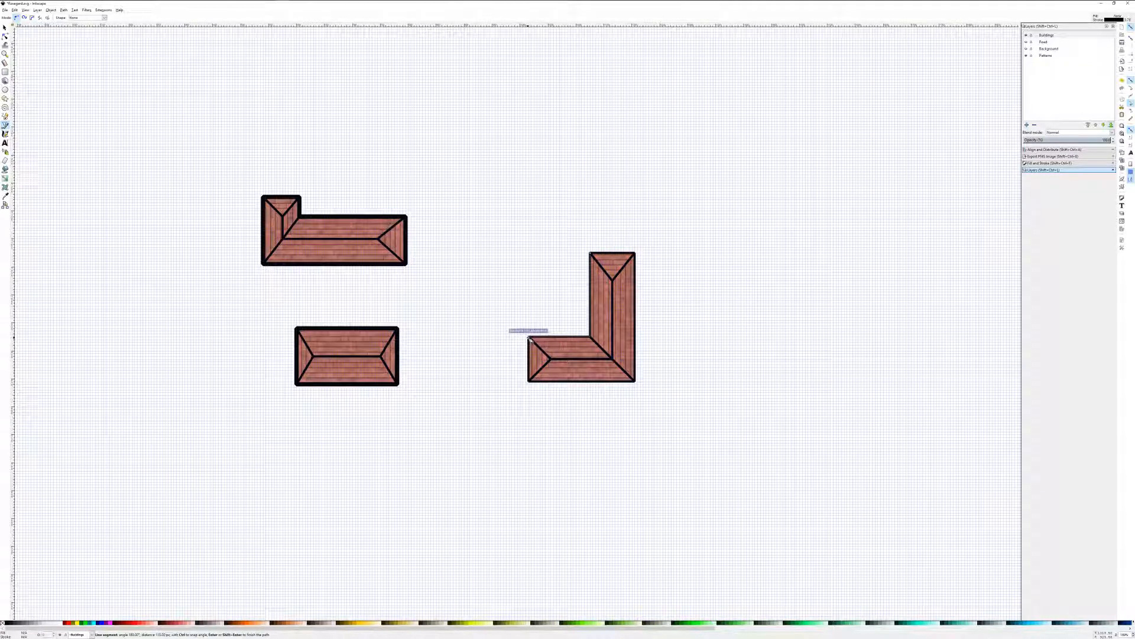
click(529, 338)
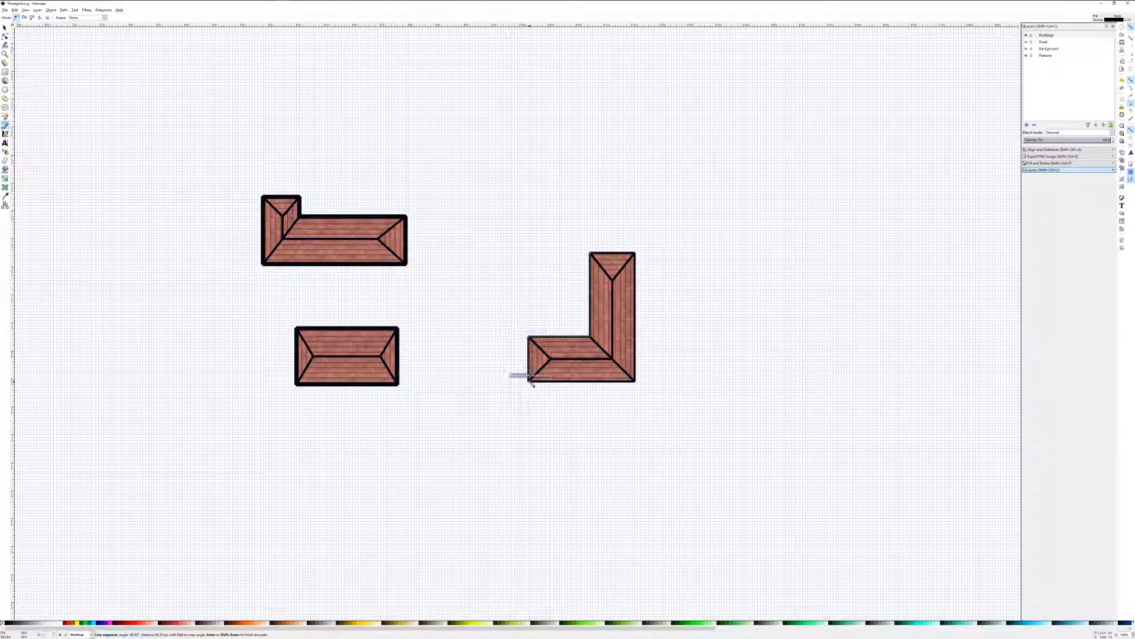
click(530, 381)
click(636, 383)
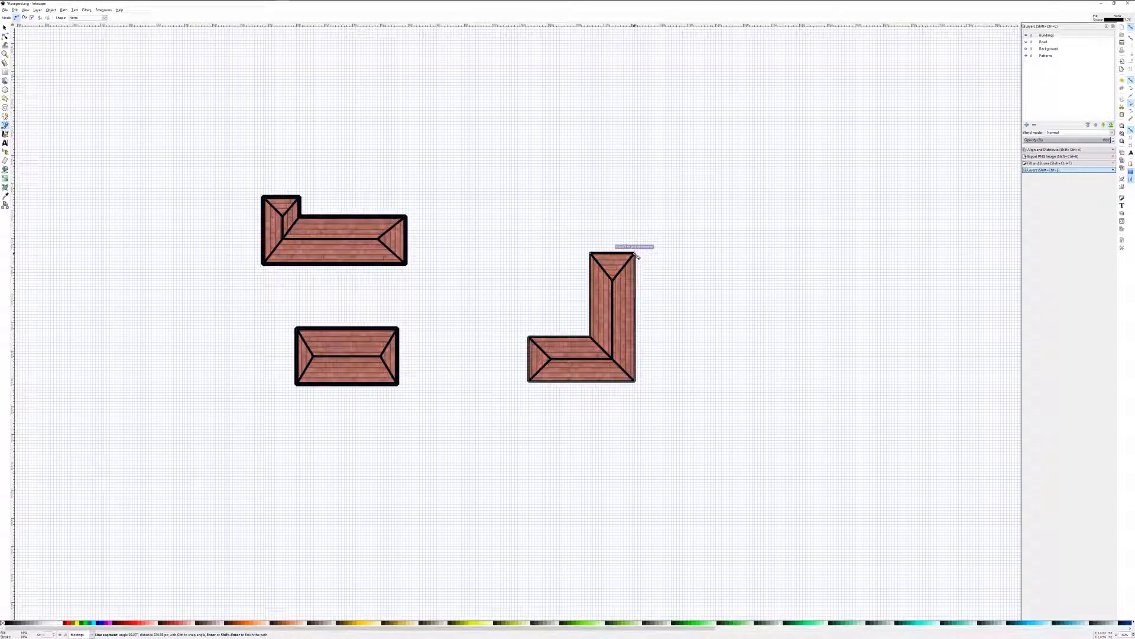
click(592, 256)
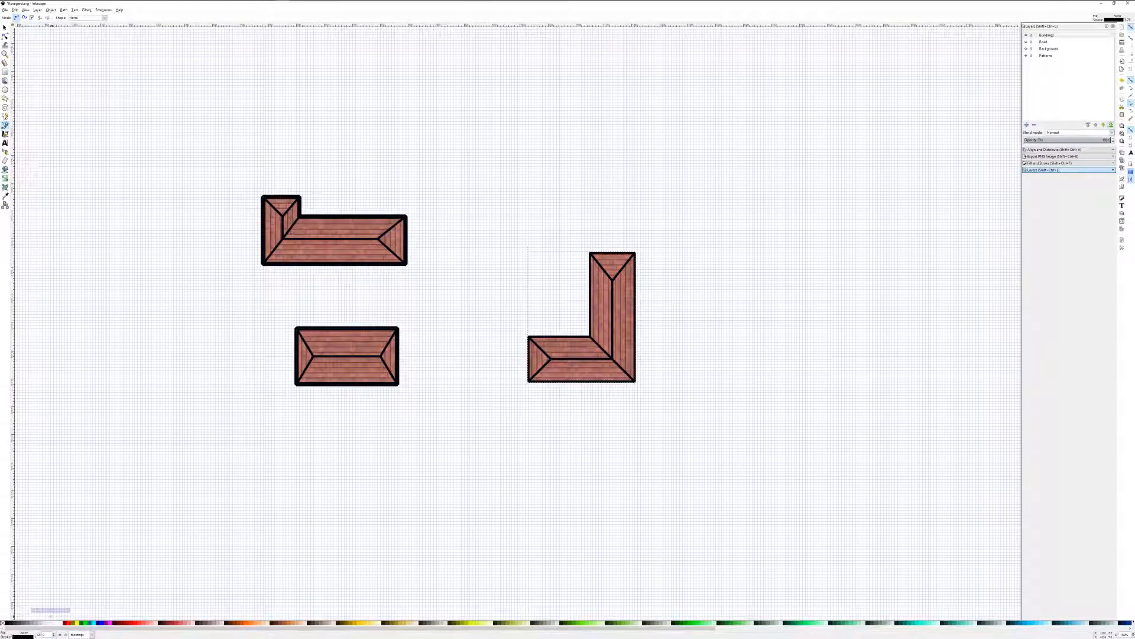
right_click(38, 635)
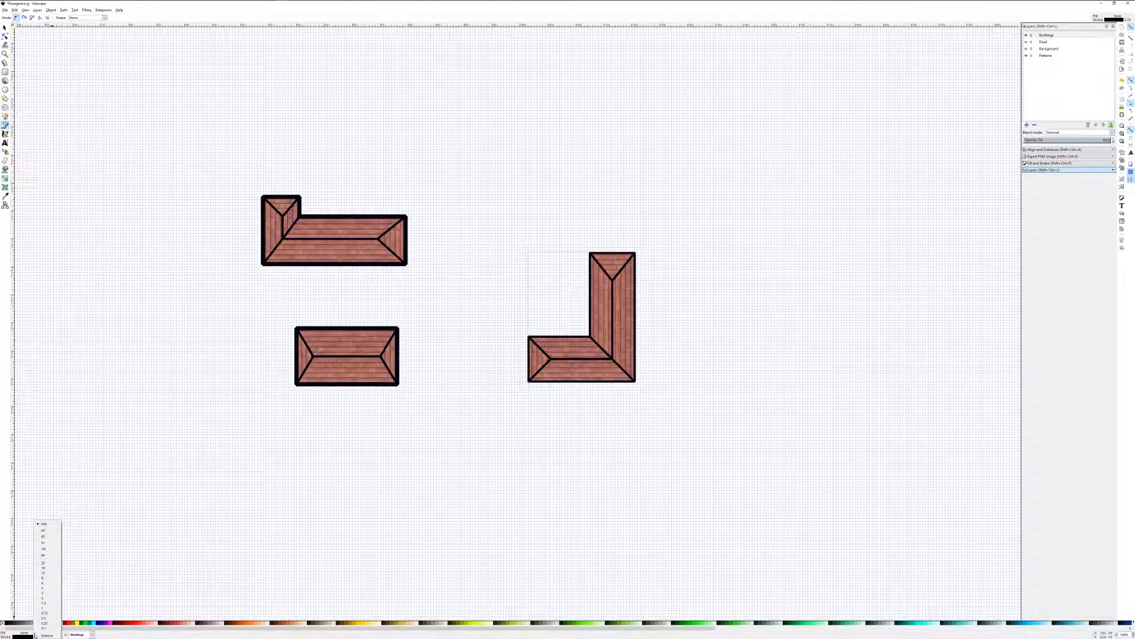
click(49, 596)
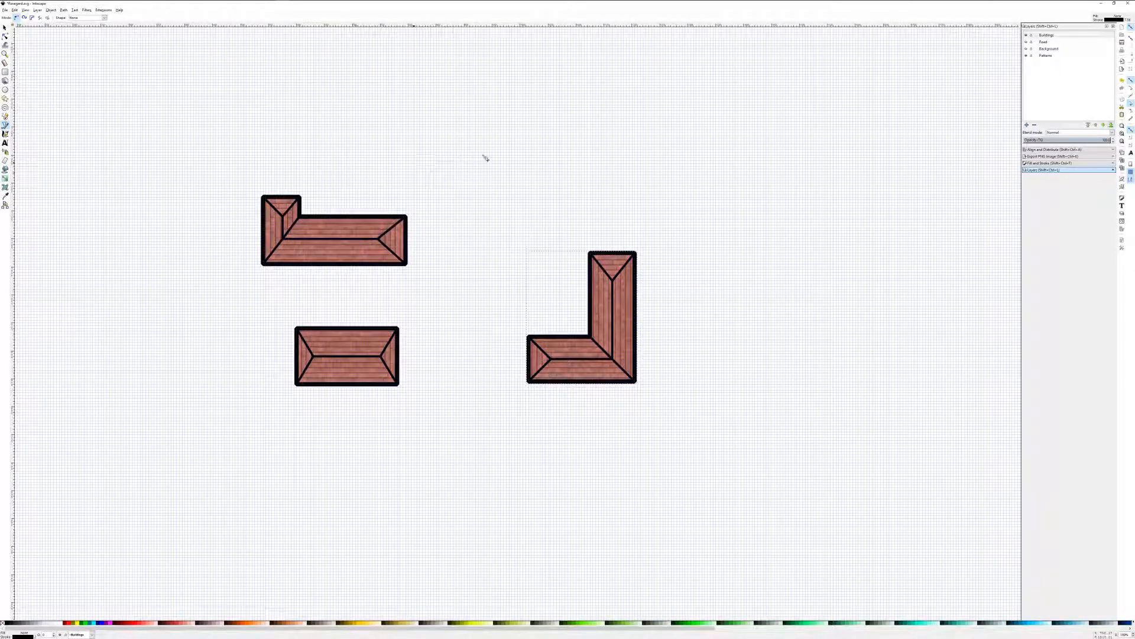
Make the Background and Road layers visible again around the finished buildings.
click(1026, 49)
click(1026, 42)
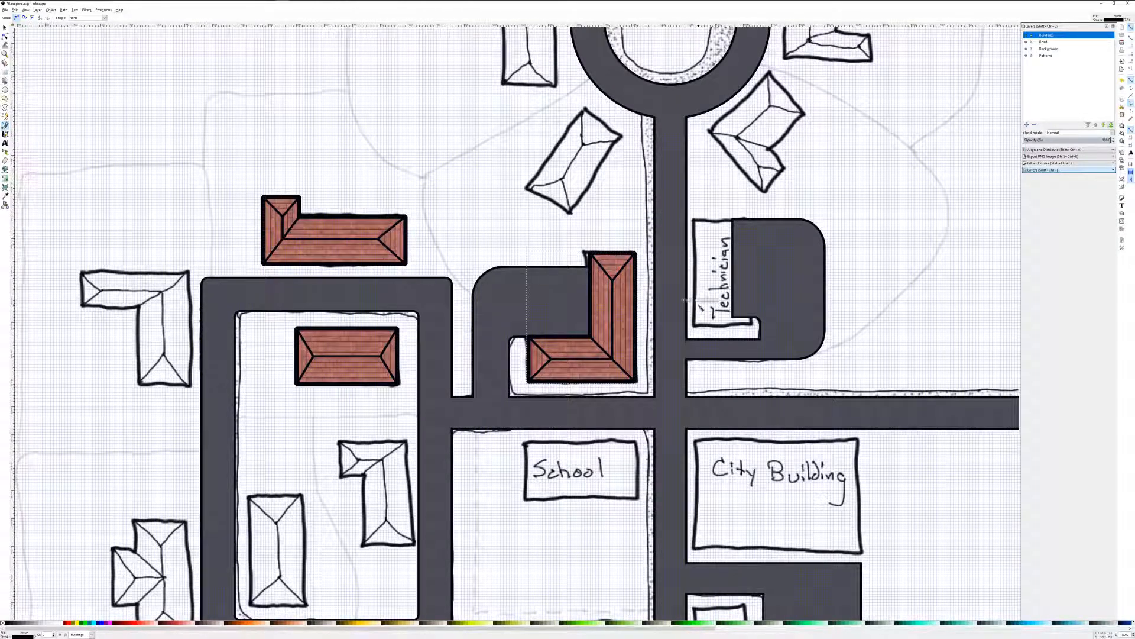
scroll(701, 308, up, 2)
scroll(701, 308, up, 2)
scroll(701, 308, down, 2)
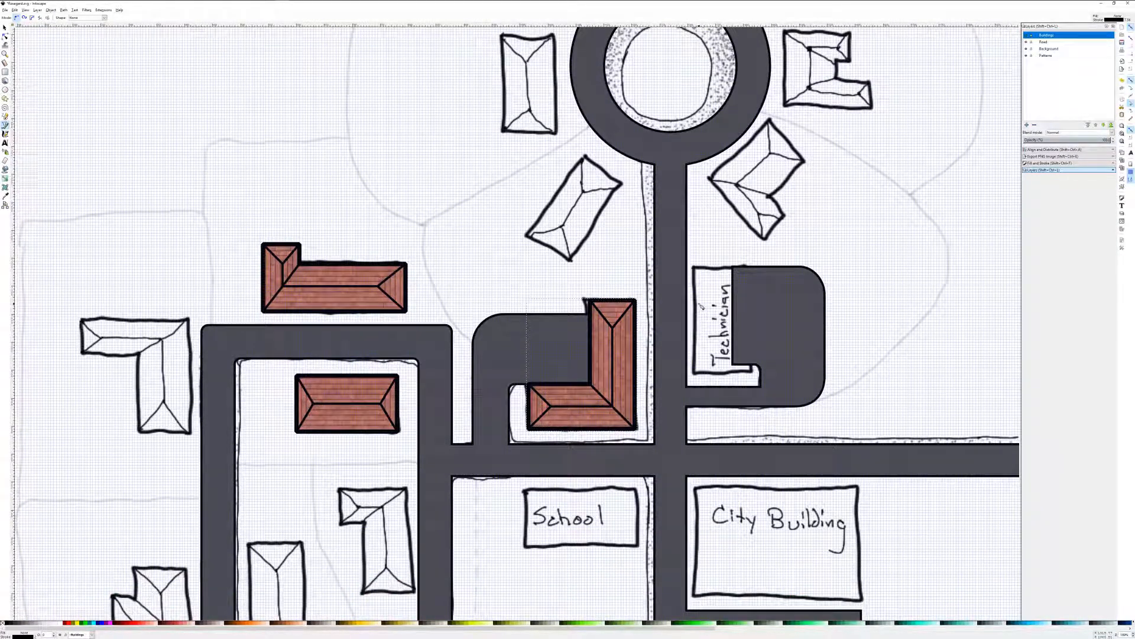
scroll(703, 304, down, 1)
scroll(703, 304, down, 1)
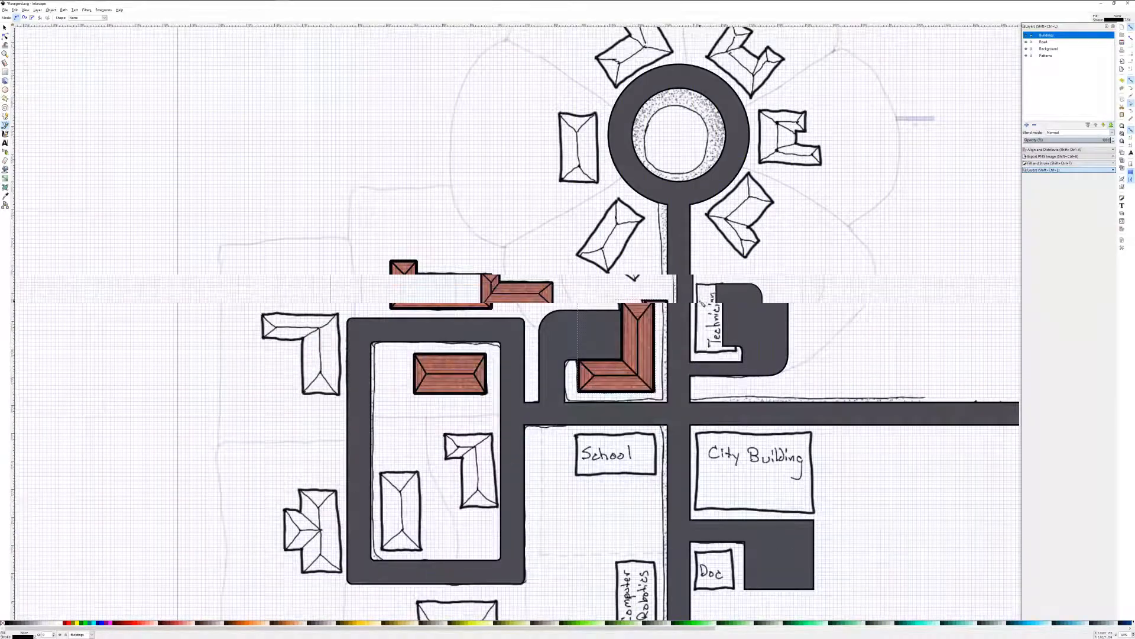
Select the hand-drawn sketch image on the Background layer and switch it to its rotation handles.
click(1049, 48)
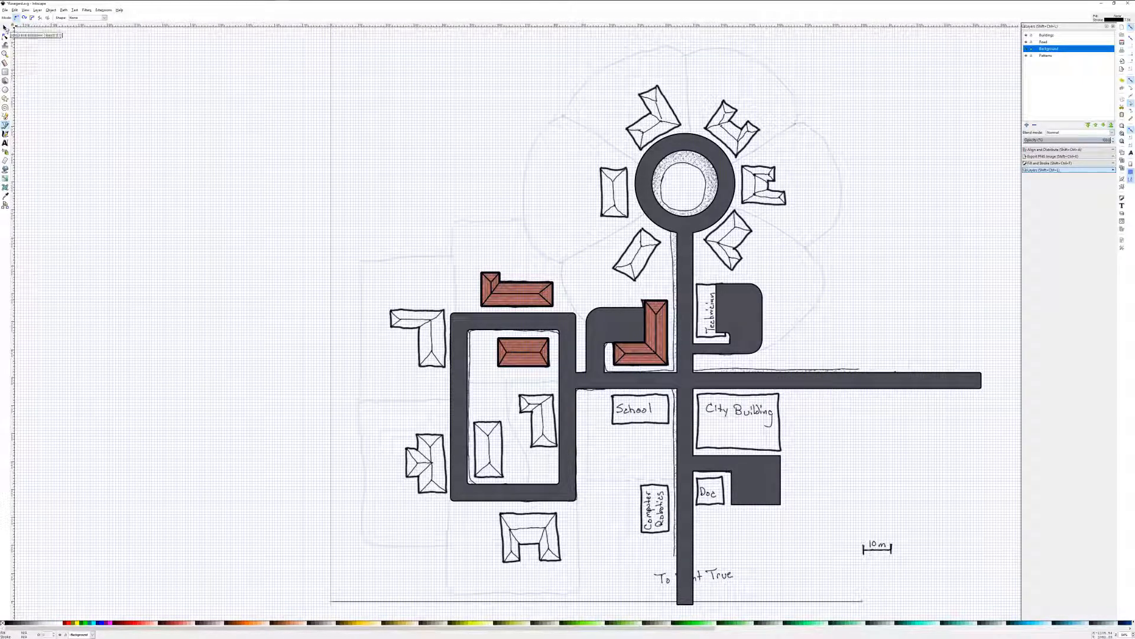
click(542, 168)
key(Escape)
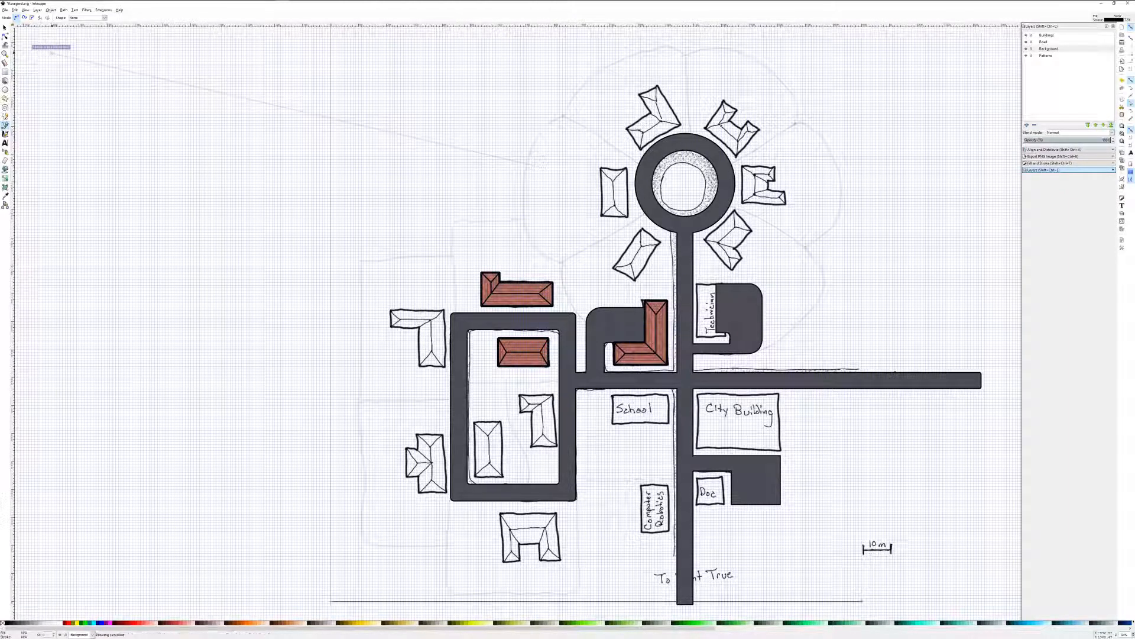
click(5, 28)
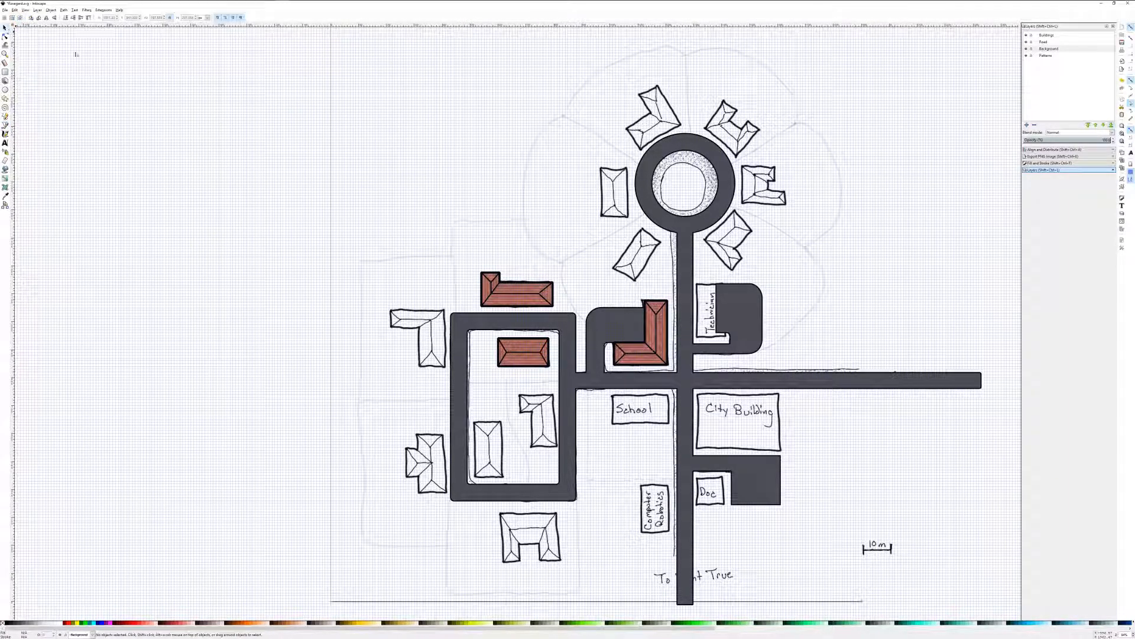
click(424, 124)
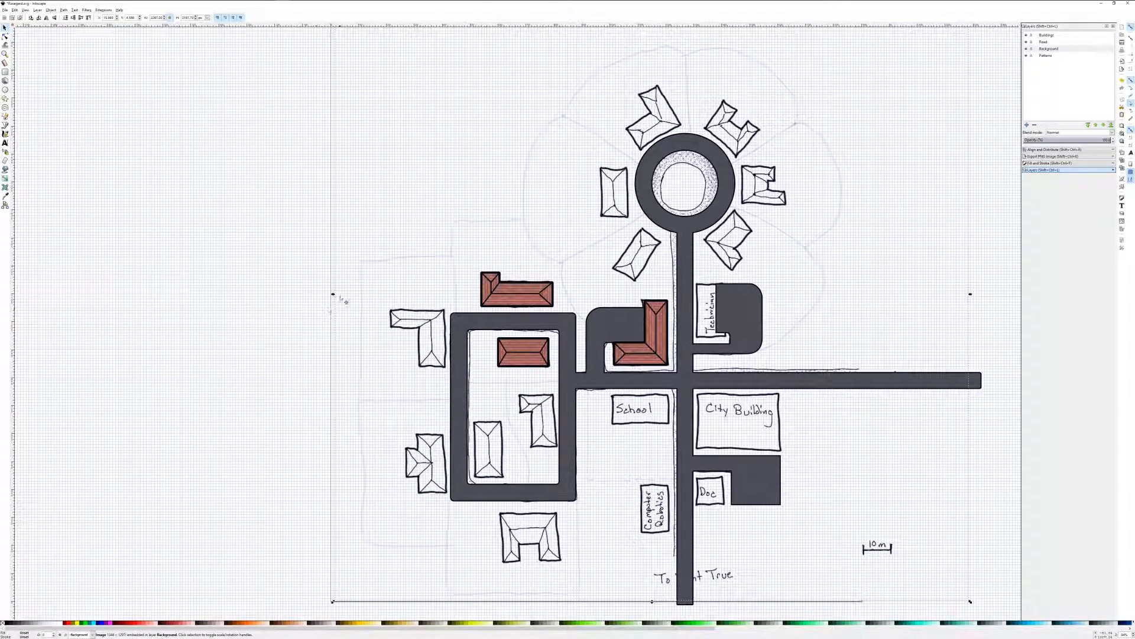
click(398, 241)
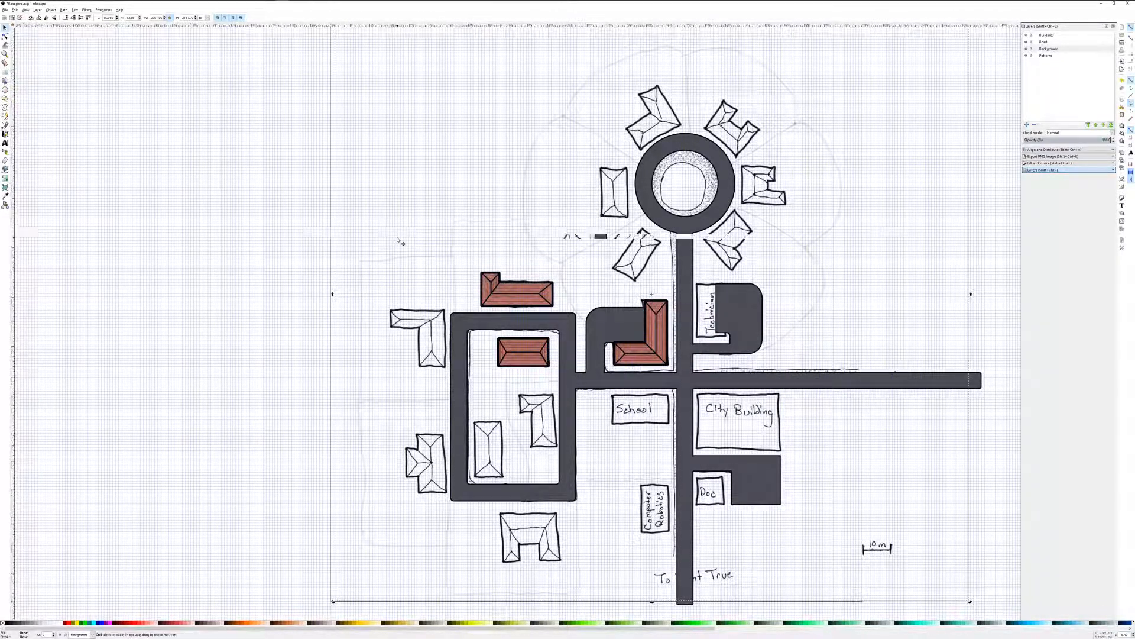
Try to rotate the background sketch image about its own centre.
scroll(396, 238, down, 1)
drag(352, 61, 299, 99)
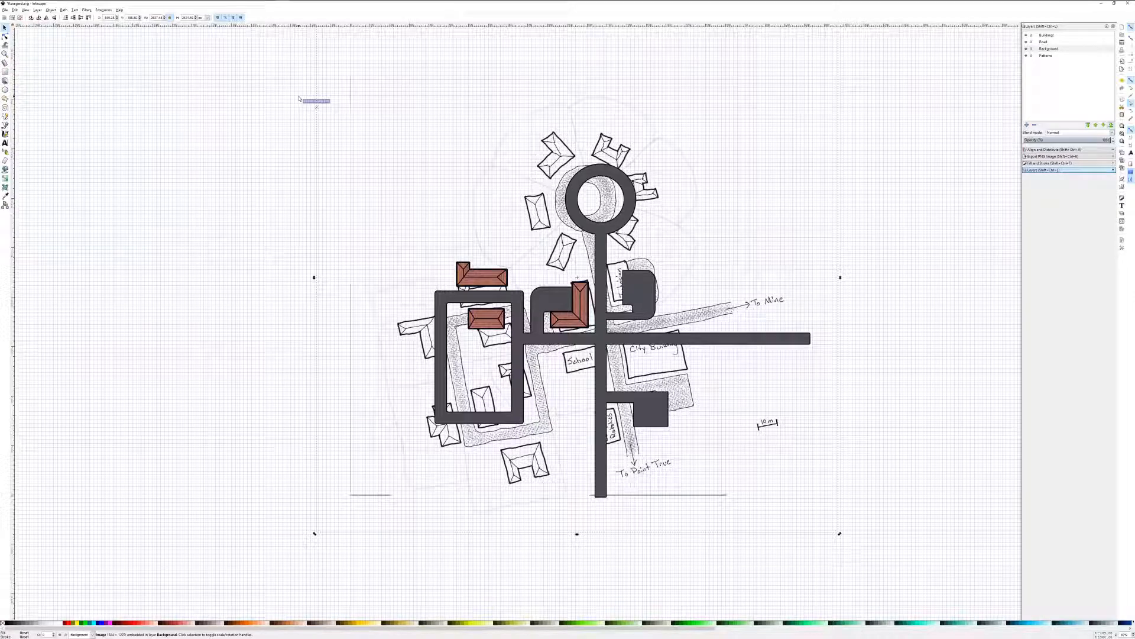
key(ctrl+z)
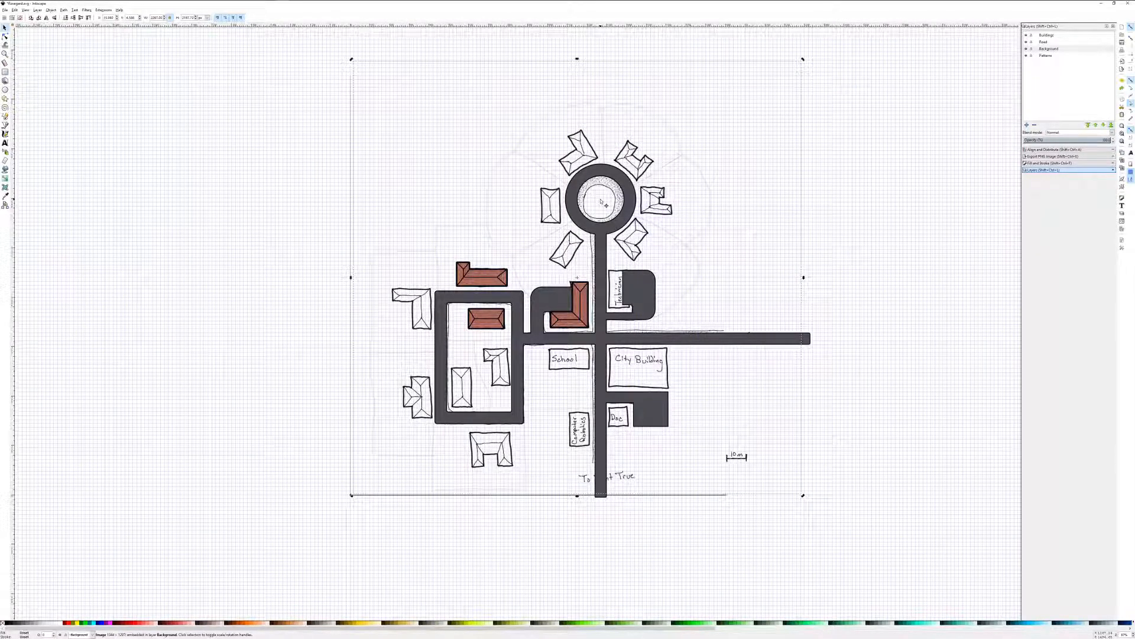
Move the sketch's rotation centre to the middle of the roundabout and rotate it counterclockwise until the U-shaped house sits upright directly north of the circle.
drag(584, 274, 600, 204)
drag(601, 199, 600, 198)
mouse_move(351, 61)
mouse_down()
mouse_move(317, 118)
mouse_move(323, 245)
mouse_up()
click(327, 93)
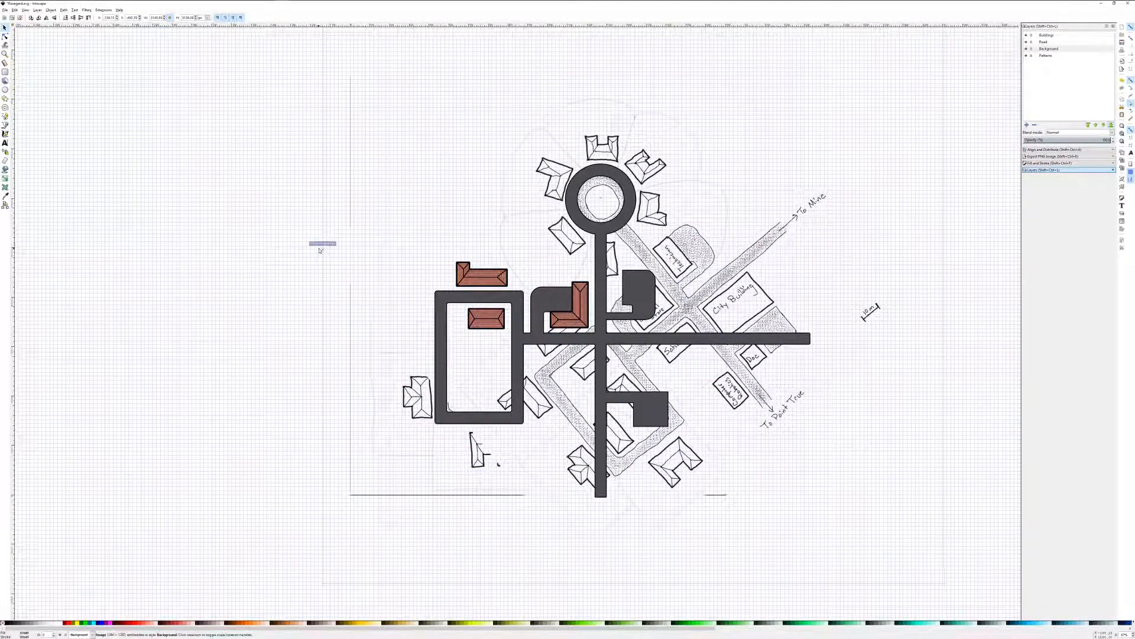
Trace the closed outer outline of the U-shaped house north of the roundabout on the Buildings layer.
scroll(603, 143, up, 3)
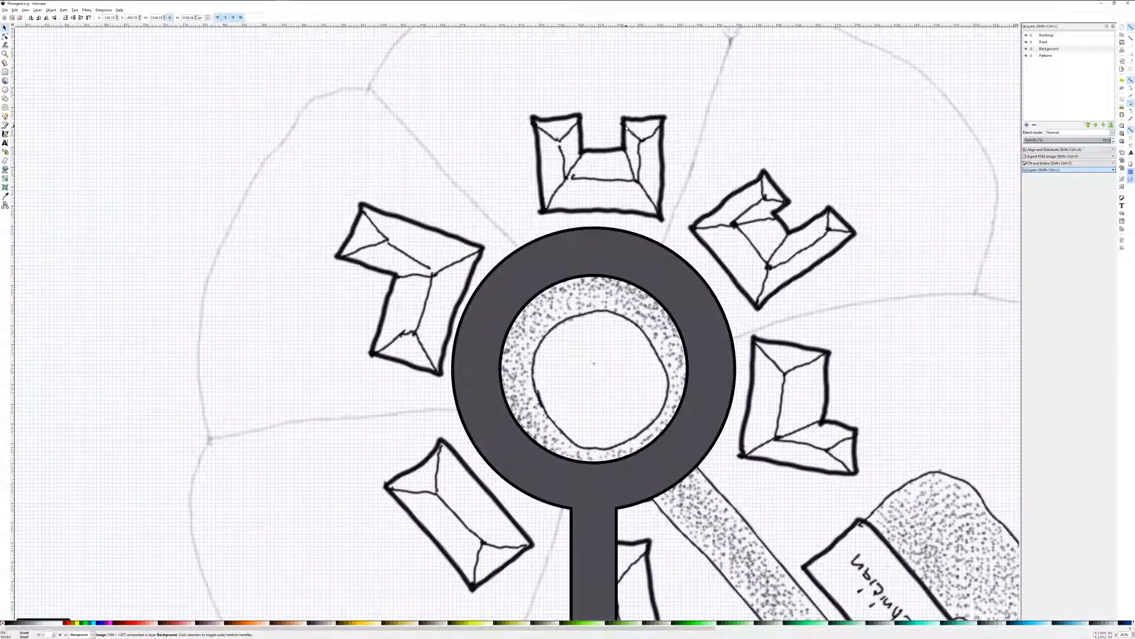
click(1046, 35)
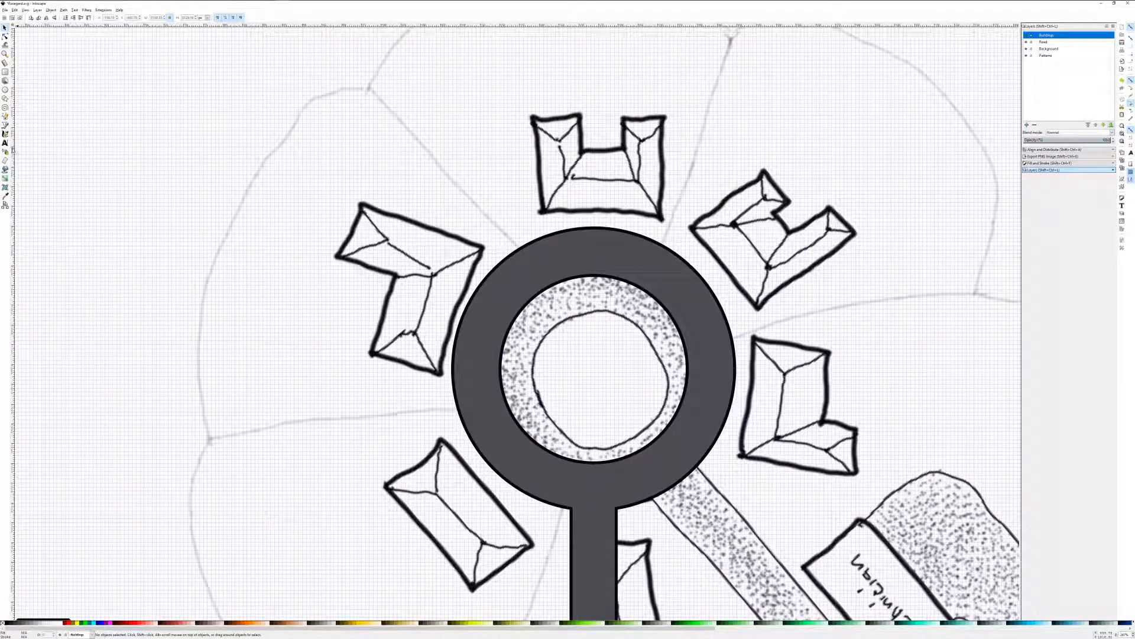
click(5, 125)
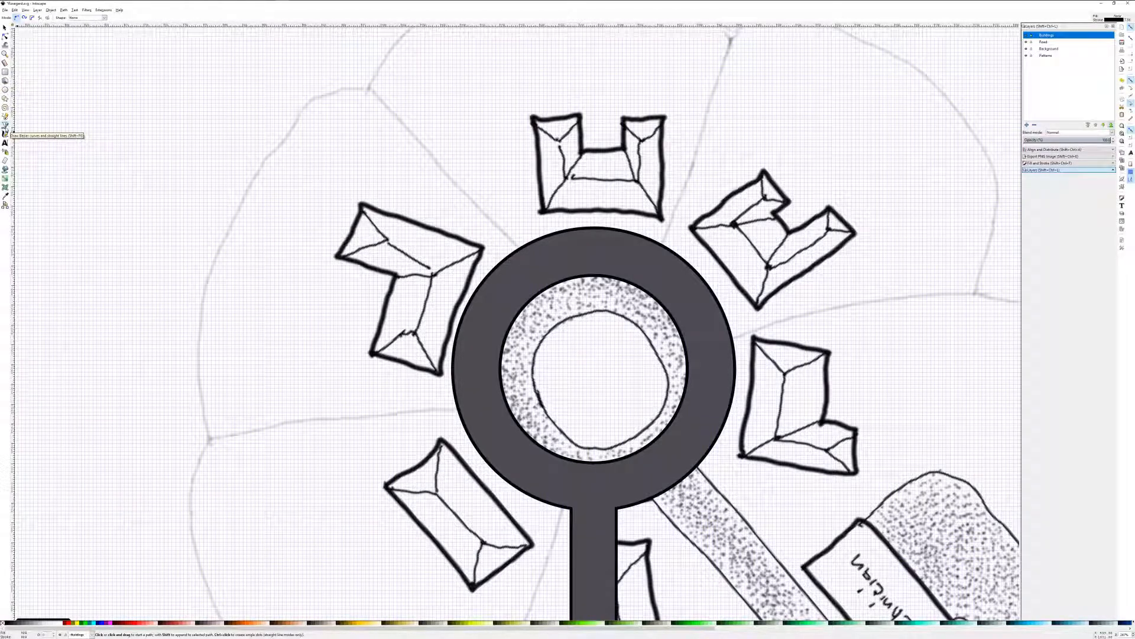
click(533, 117)
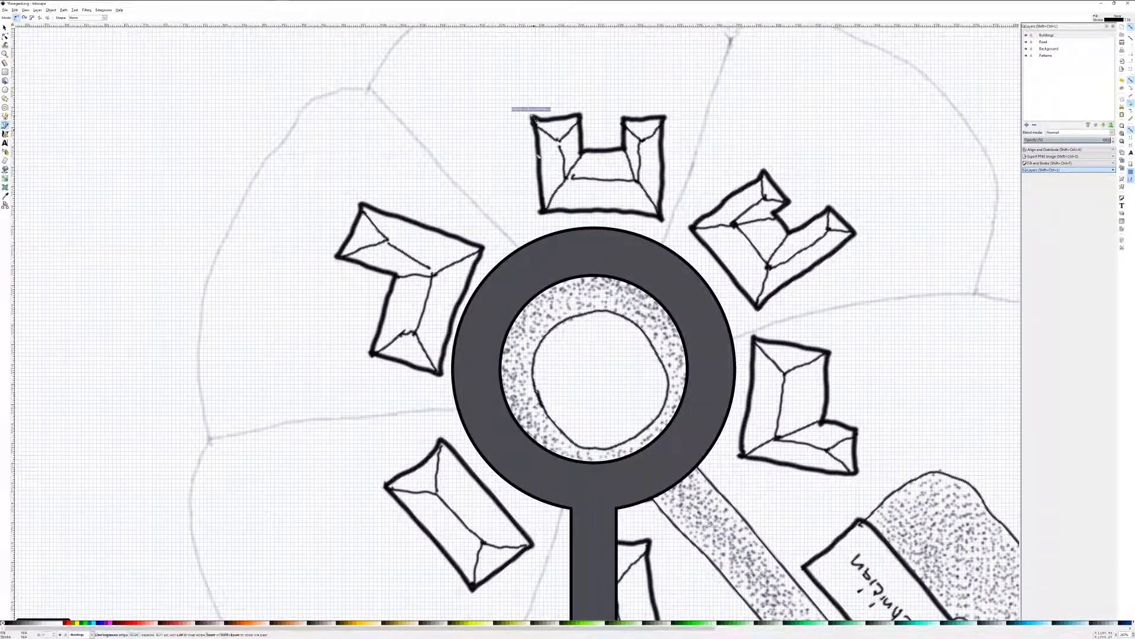
click(534, 214)
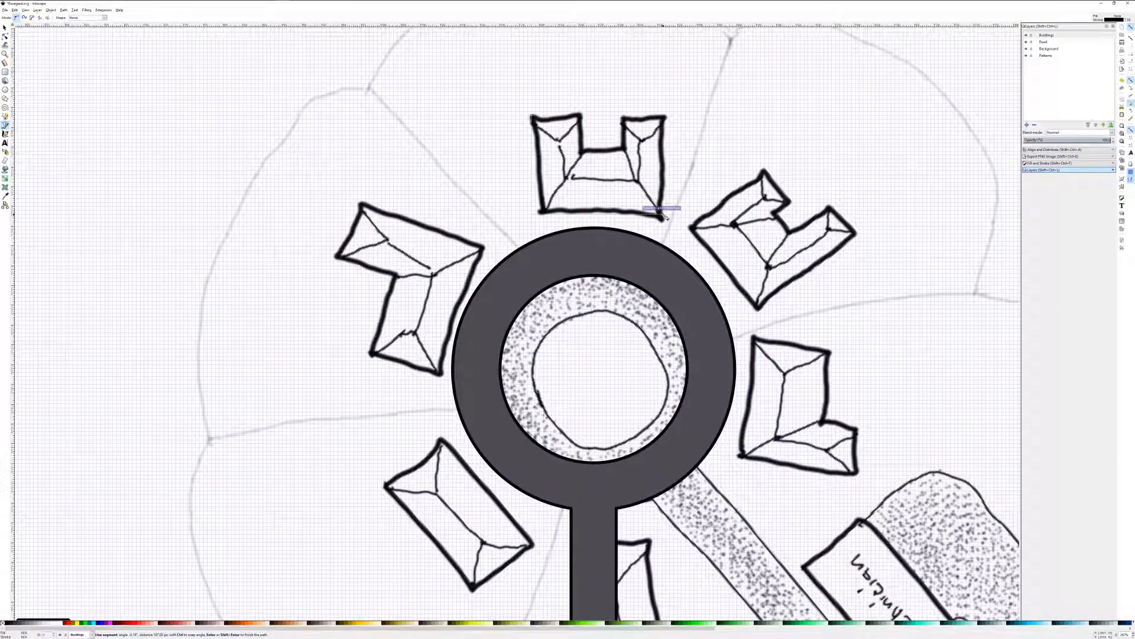
click(663, 216)
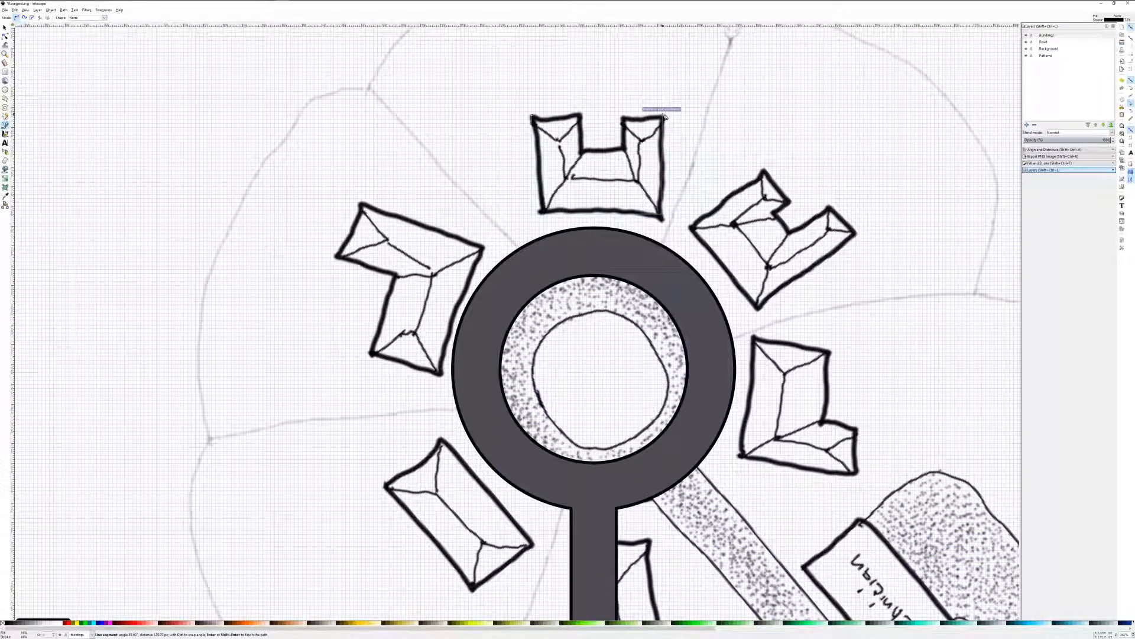
click(664, 118)
click(623, 152)
click(582, 151)
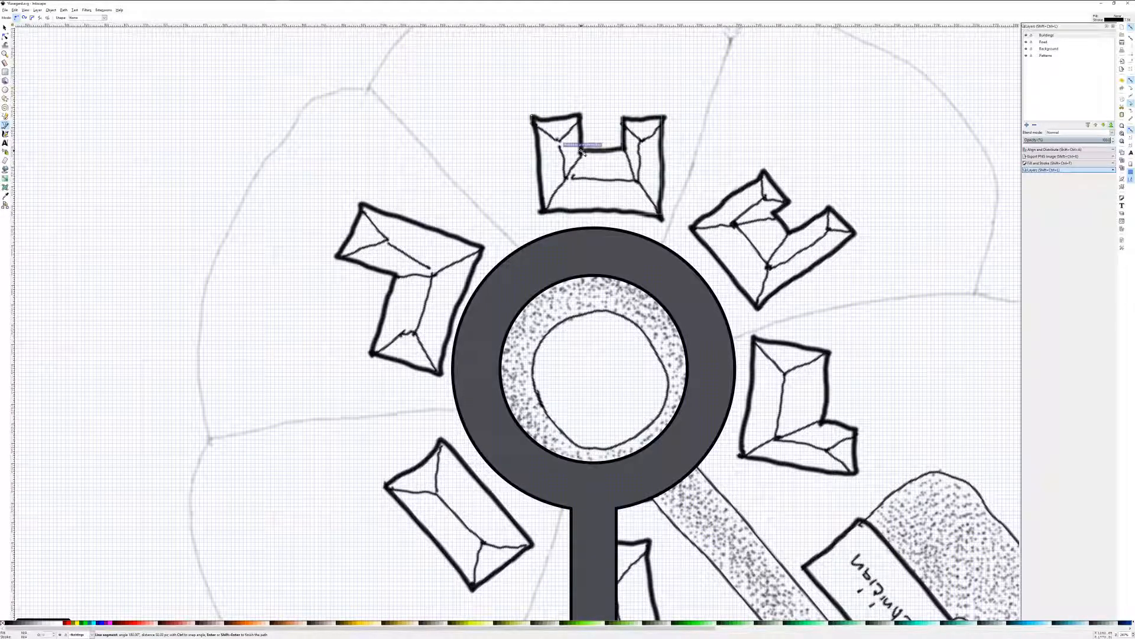
click(582, 119)
click(532, 117)
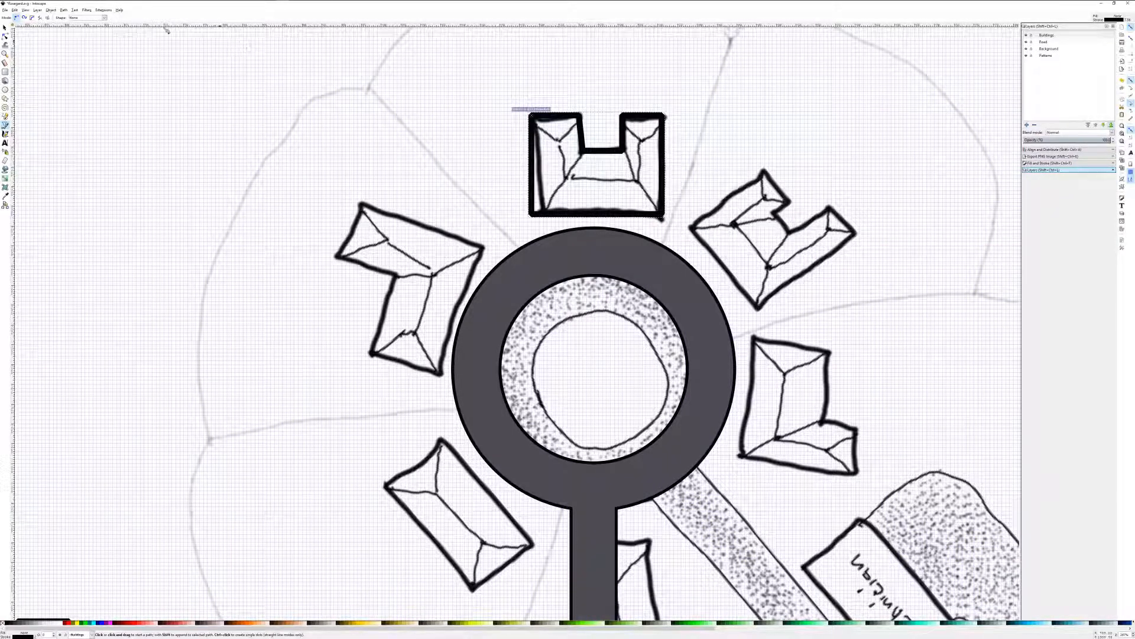
Shift the inner corner node of the U-shaped house's west wing slightly west to straighten the wing's inner edge.
click(5, 28)
click(4, 37)
drag(582, 151, 579, 151)
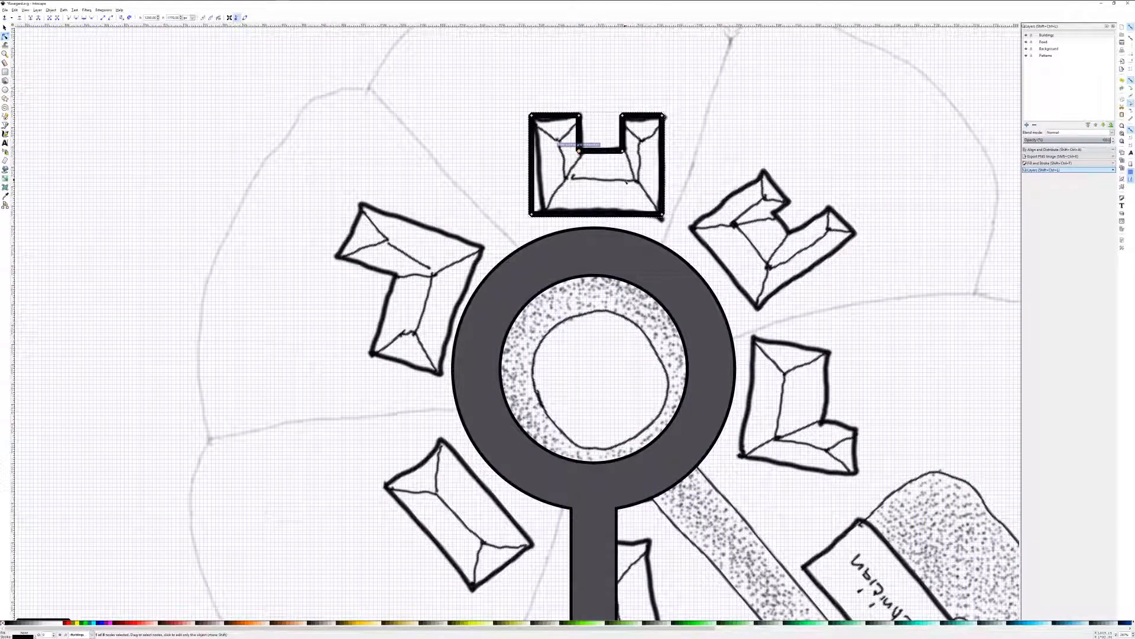
click(619, 176)
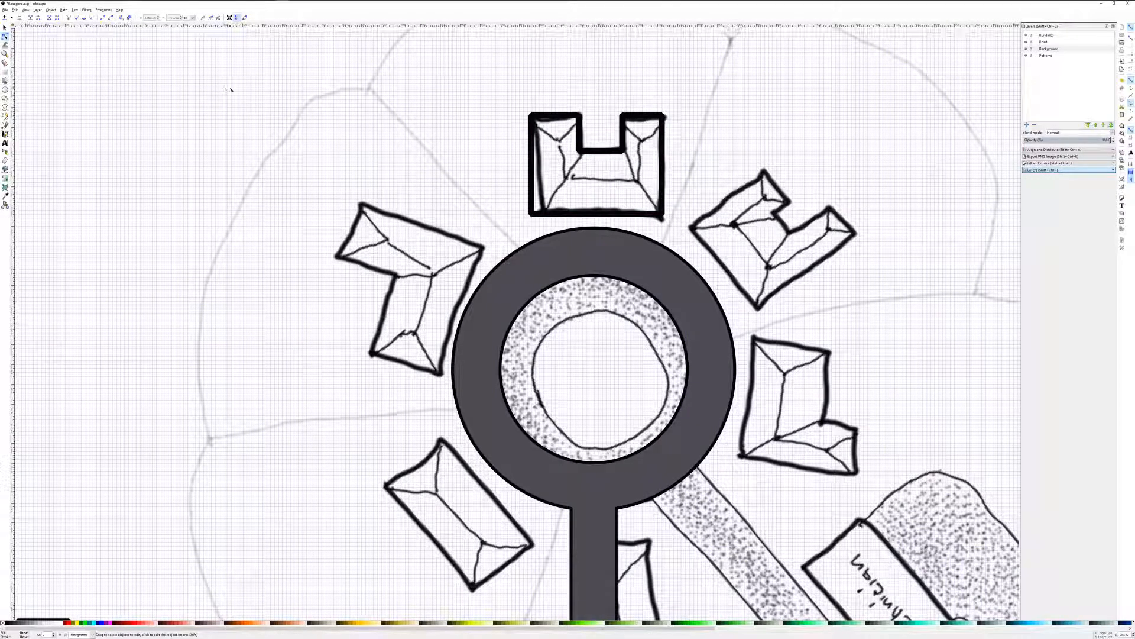
Move both nodes of the west wing's inner edge farther west to narrow the wing of the U-shaped outline.
click(5, 125)
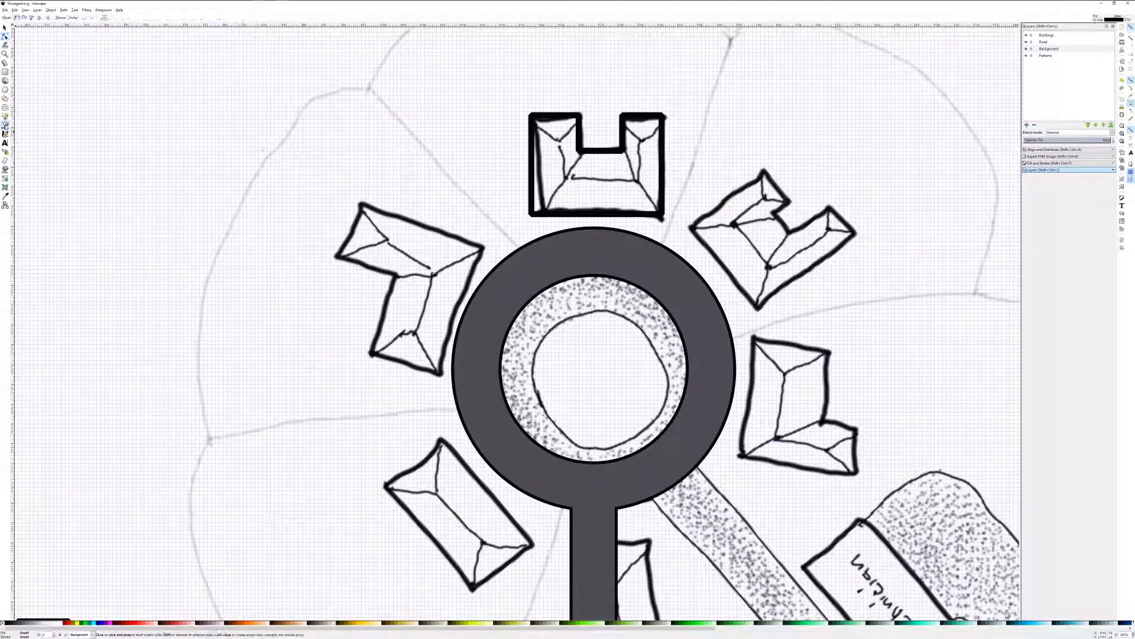
click(532, 116)
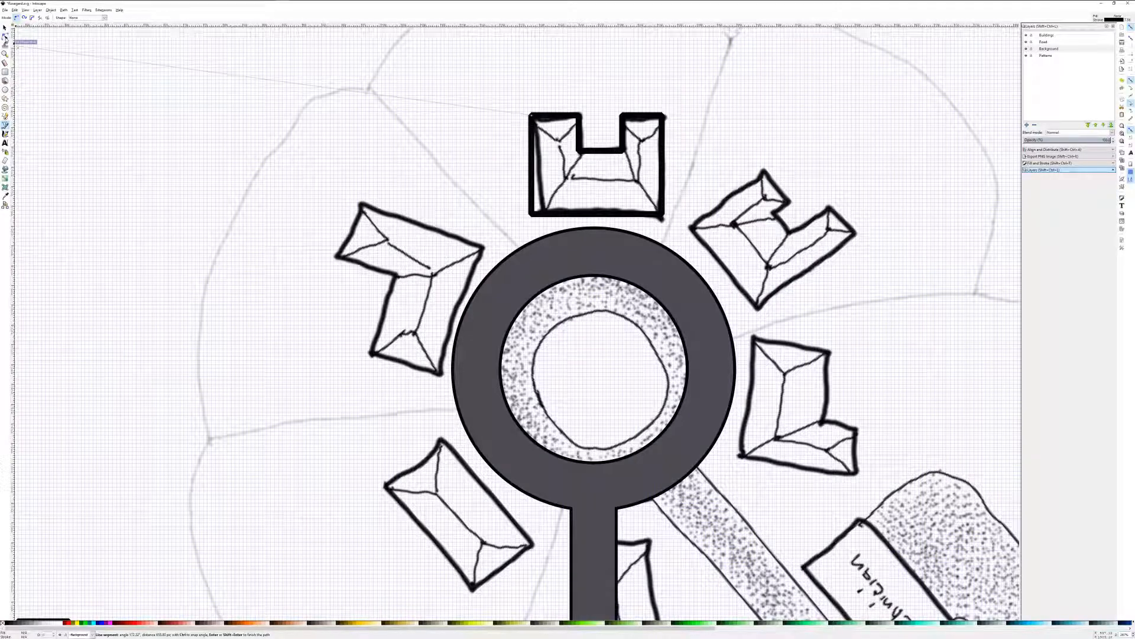
click(5, 36)
click(577, 118)
drag(578, 118, 575, 151)
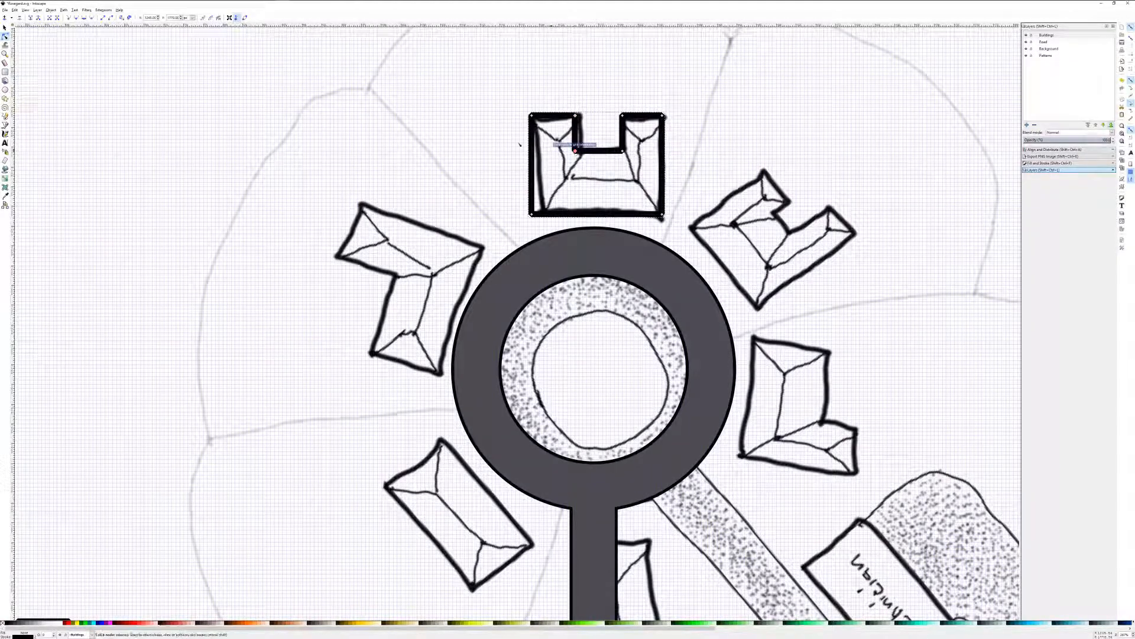
Trace the triangular hip slope at the north end of the U-shaped house's west wing and give it a thinner outline.
click(5, 125)
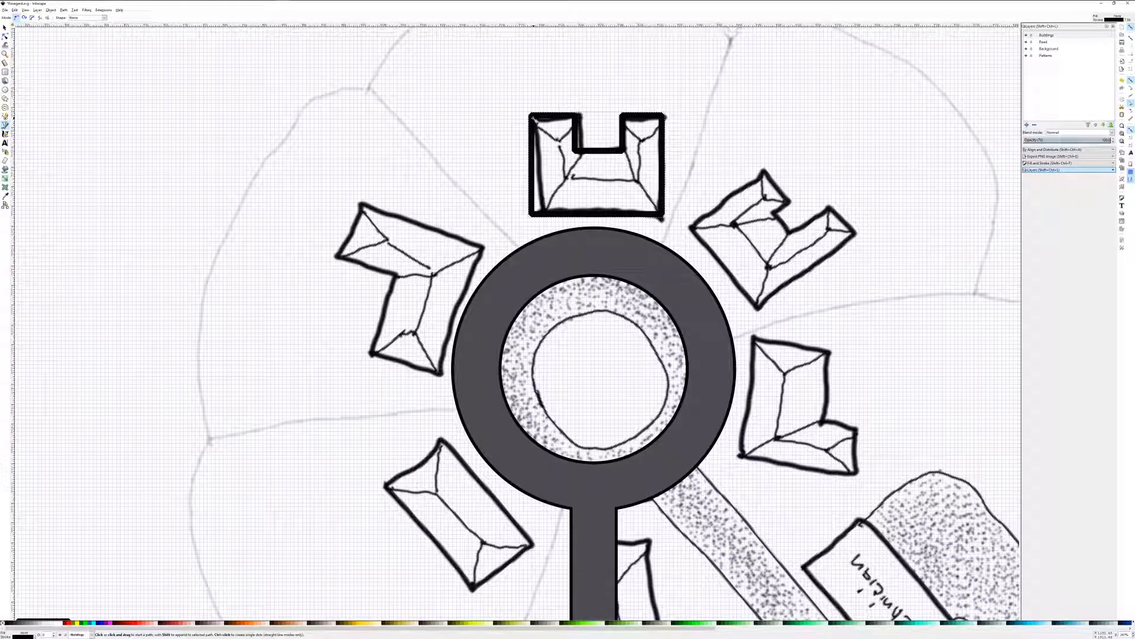
click(532, 117)
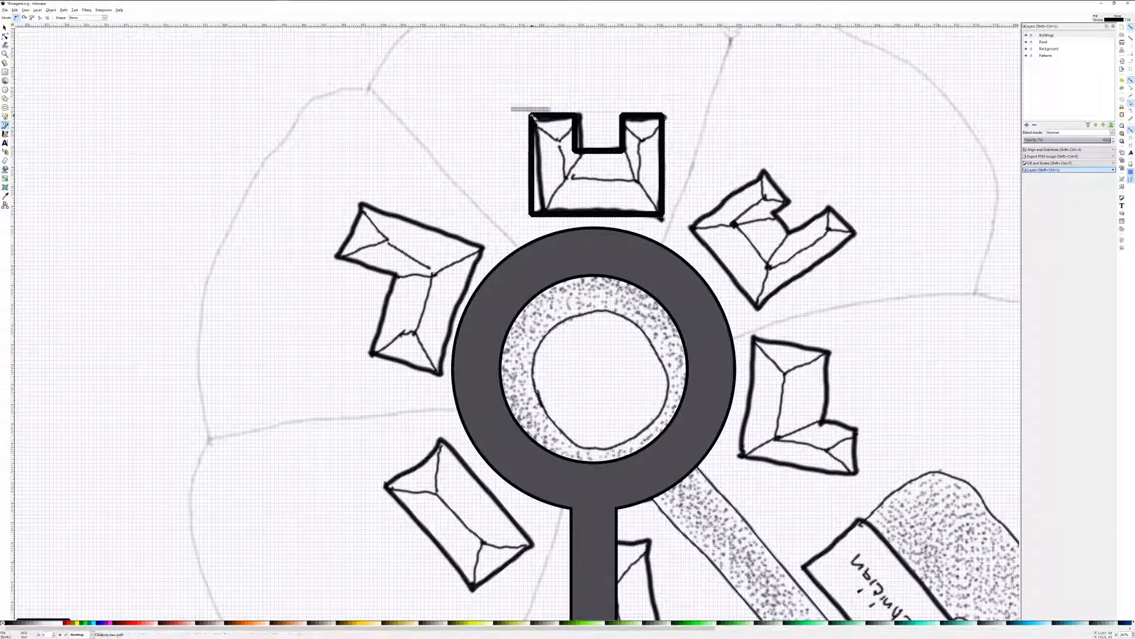
click(556, 140)
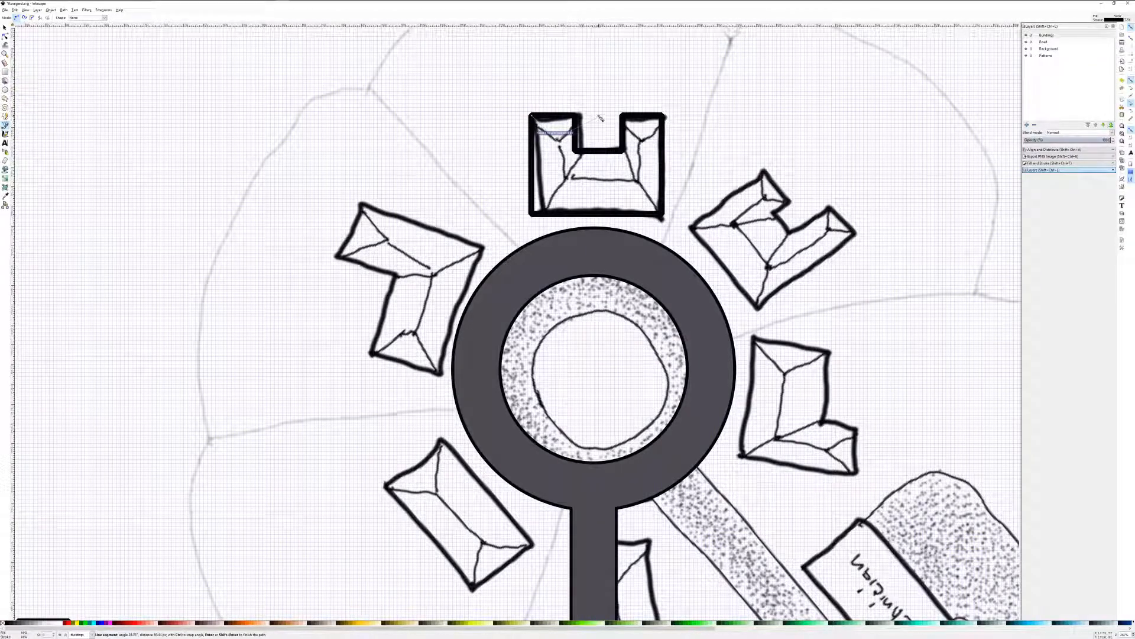
click(576, 116)
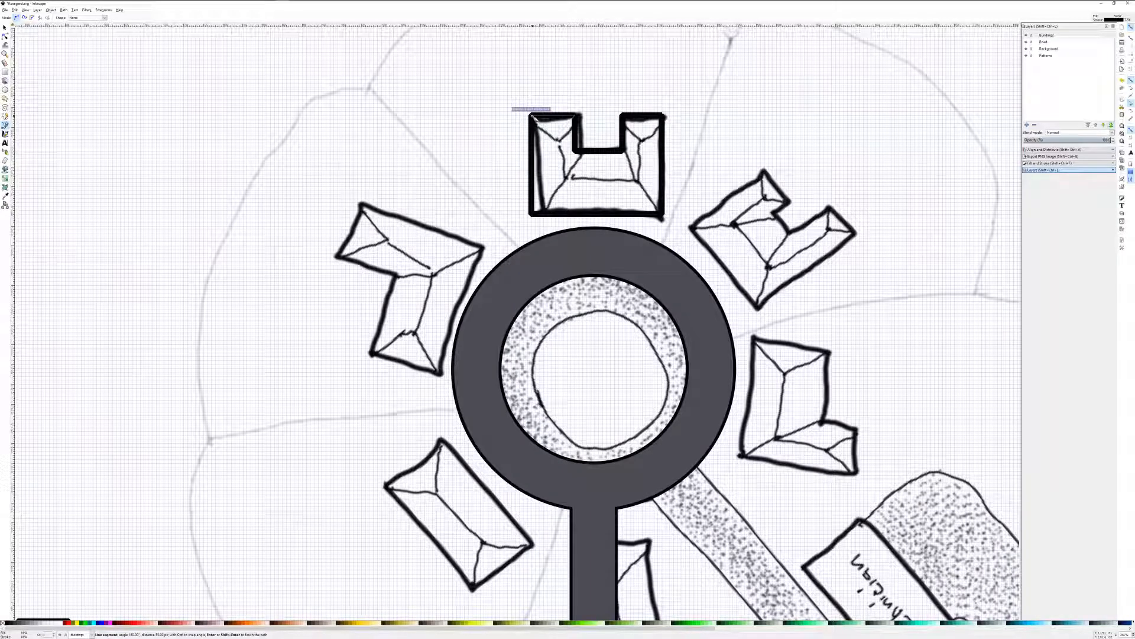
click(532, 116)
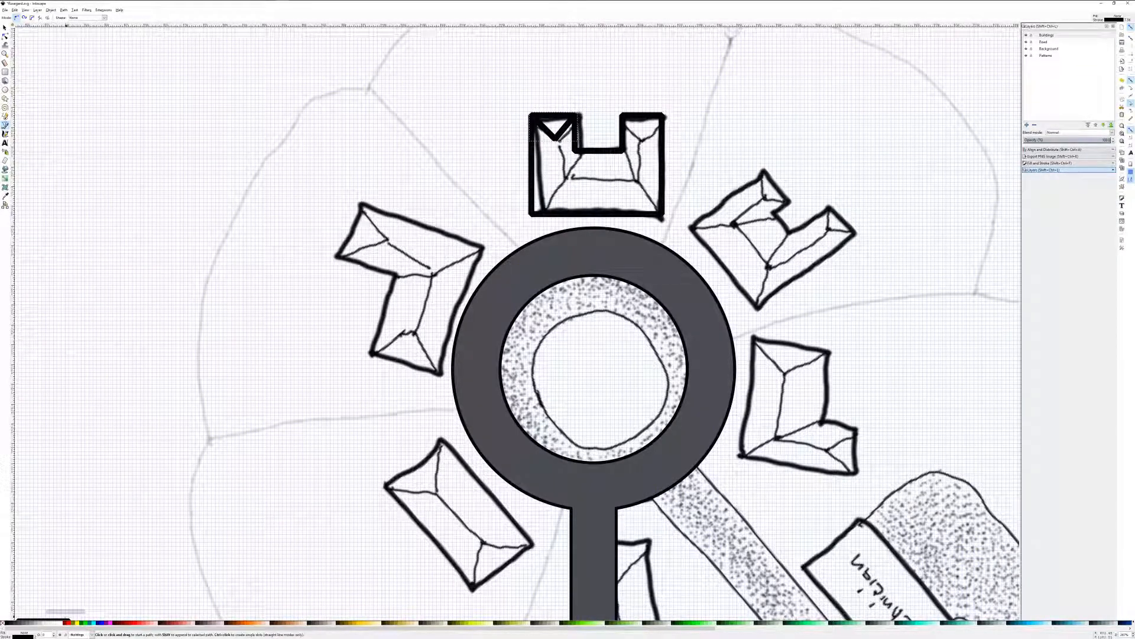
right_click(35, 636)
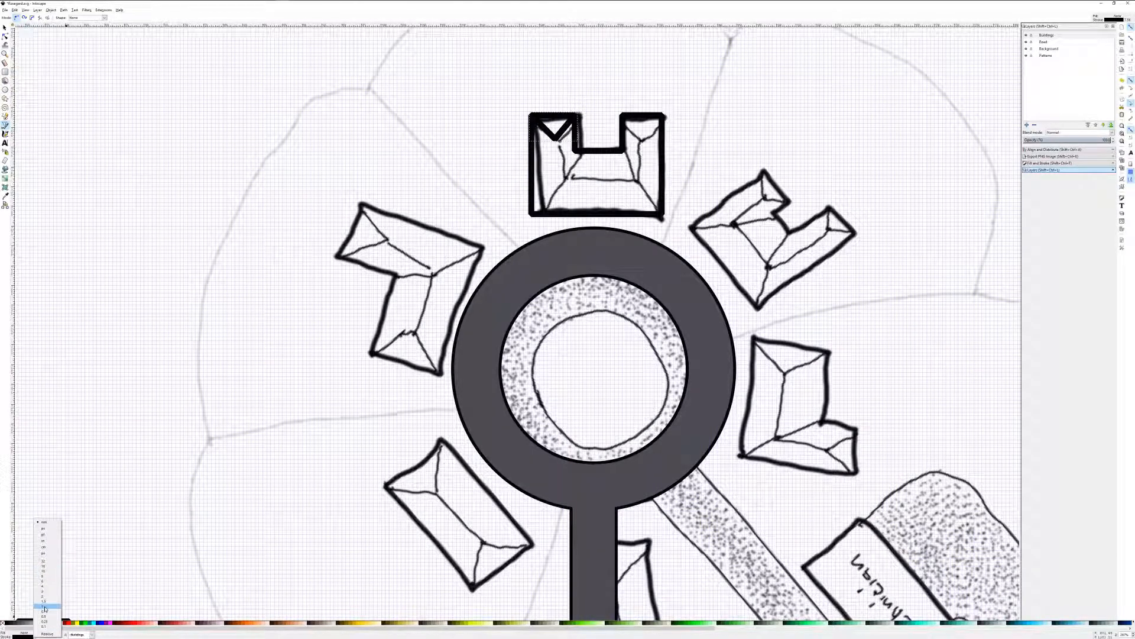
click(44, 606)
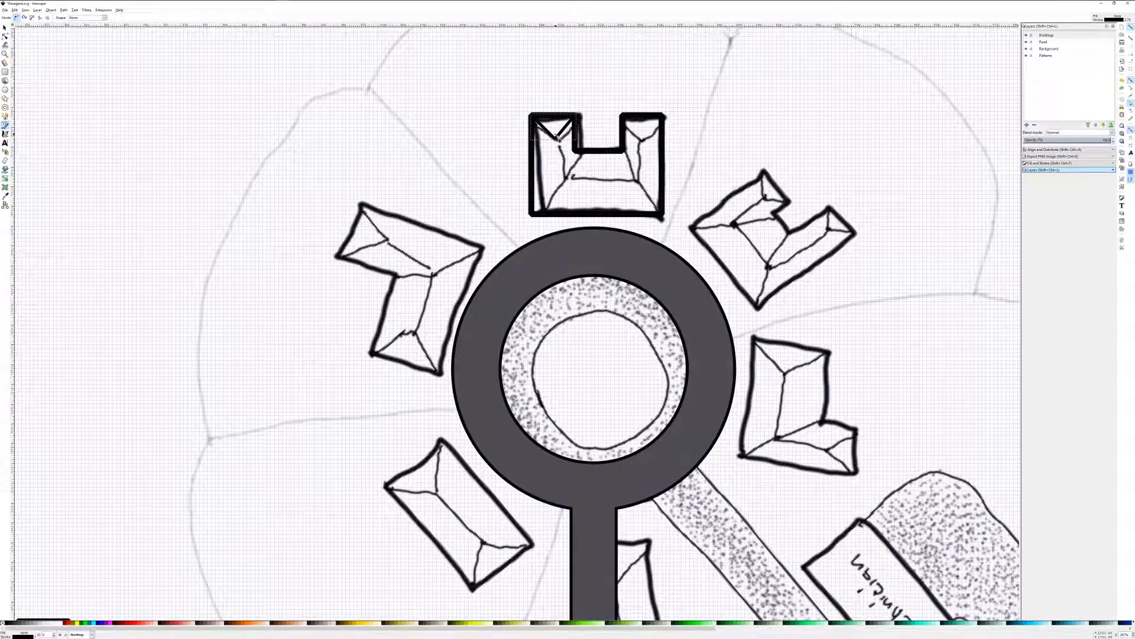
Select the U-shaped outline together with its triangular hip slope and move both to the Buildings layer.
click(1031, 35)
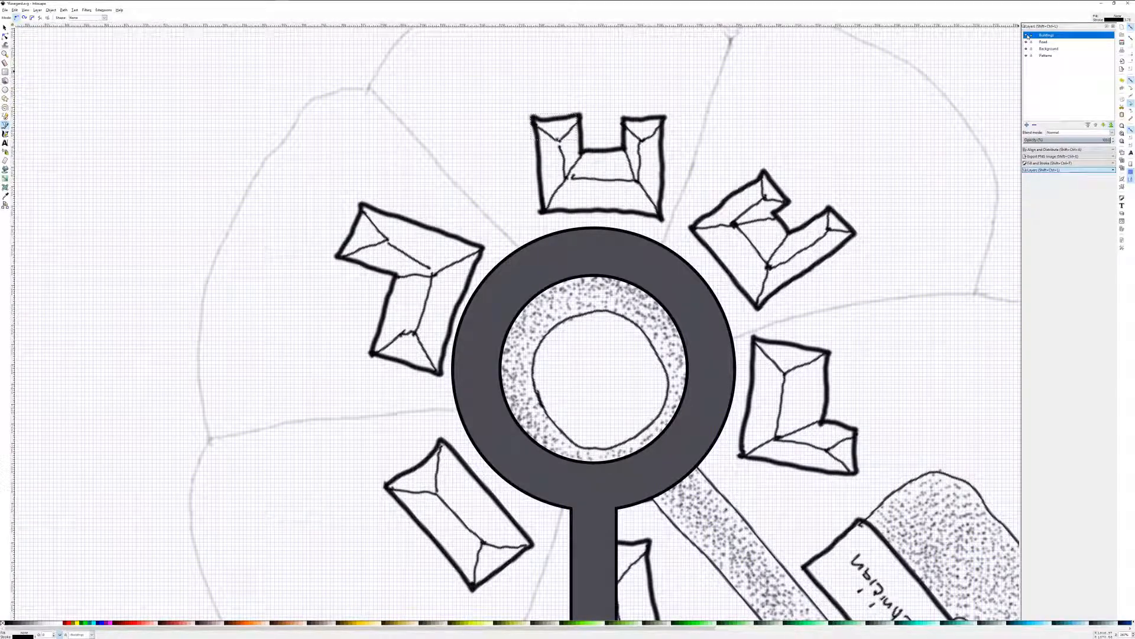
click(1027, 35)
click(5, 28)
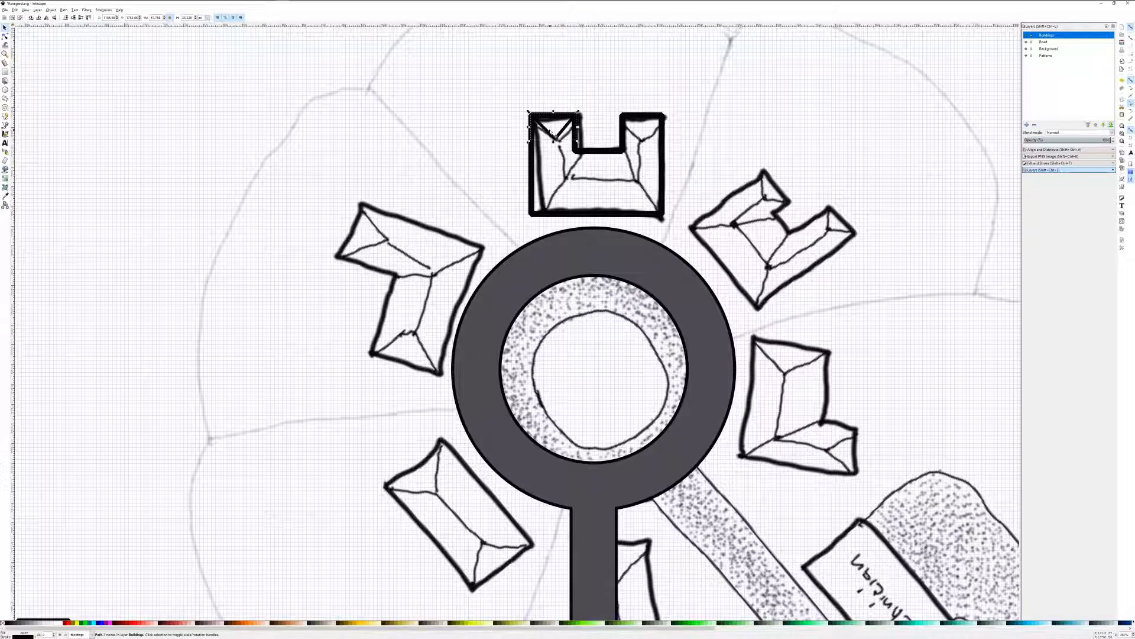
shift+click(550, 132)
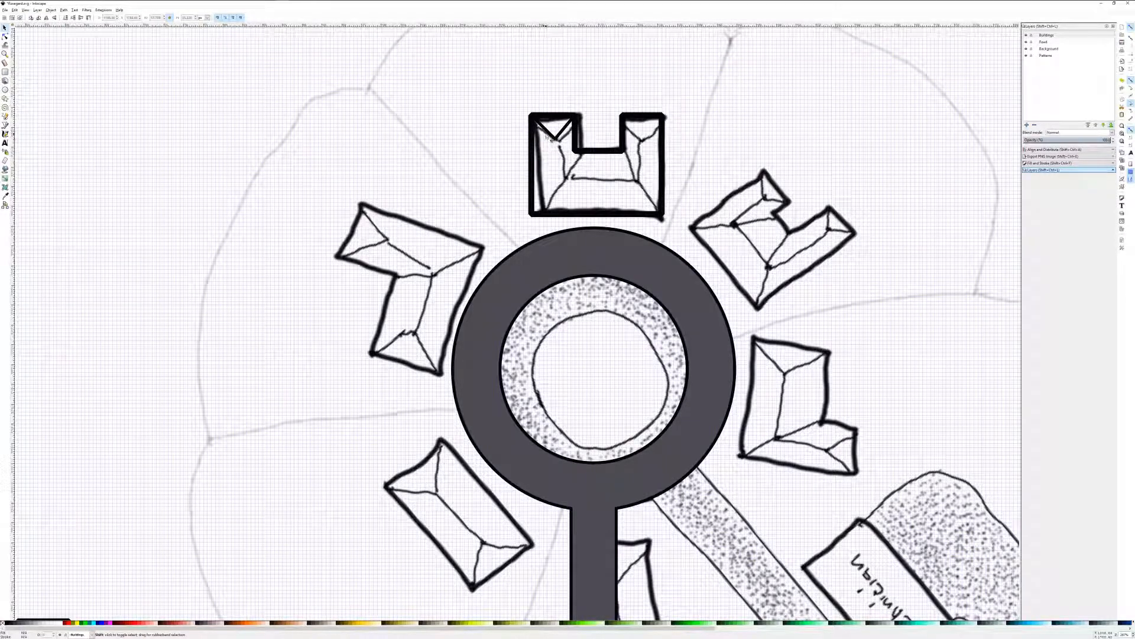
shift+click(533, 157)
right_click(533, 156)
click(550, 232)
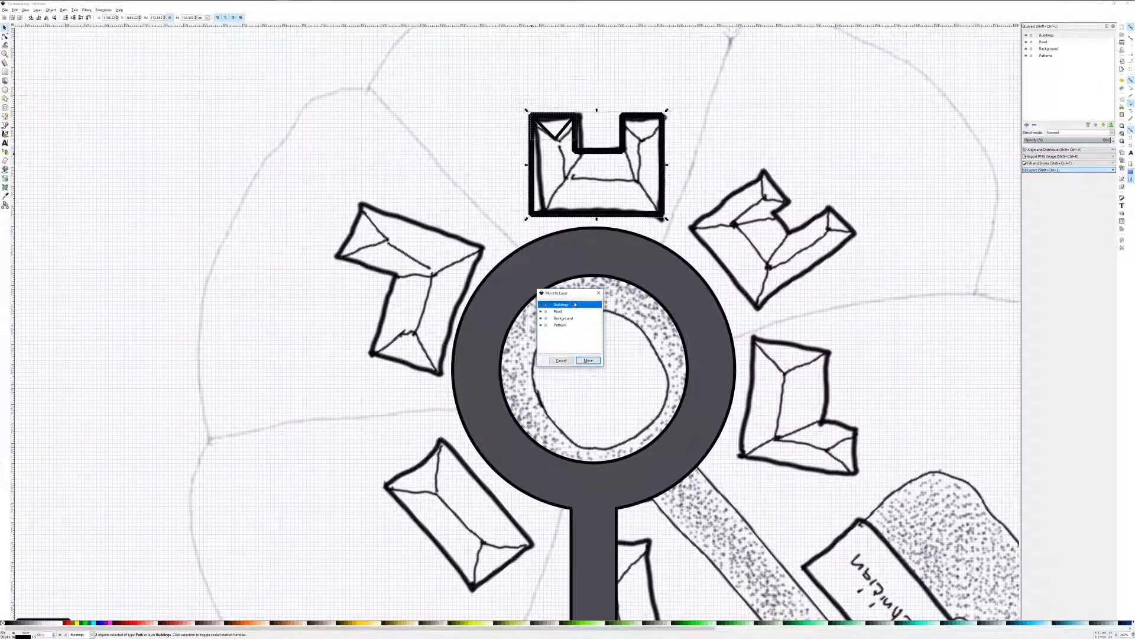
click(589, 361)
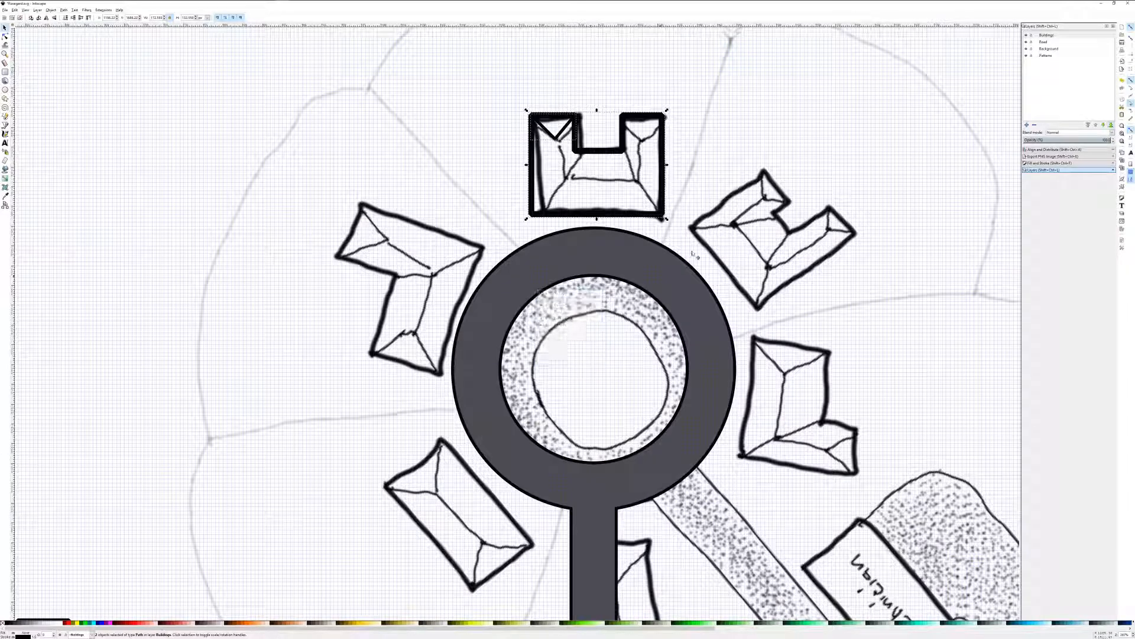
Toggle the Buildings layer's visibility to check the traced shapes and hide the Background layer.
click(1026, 35)
click(1026, 35)
click(1026, 49)
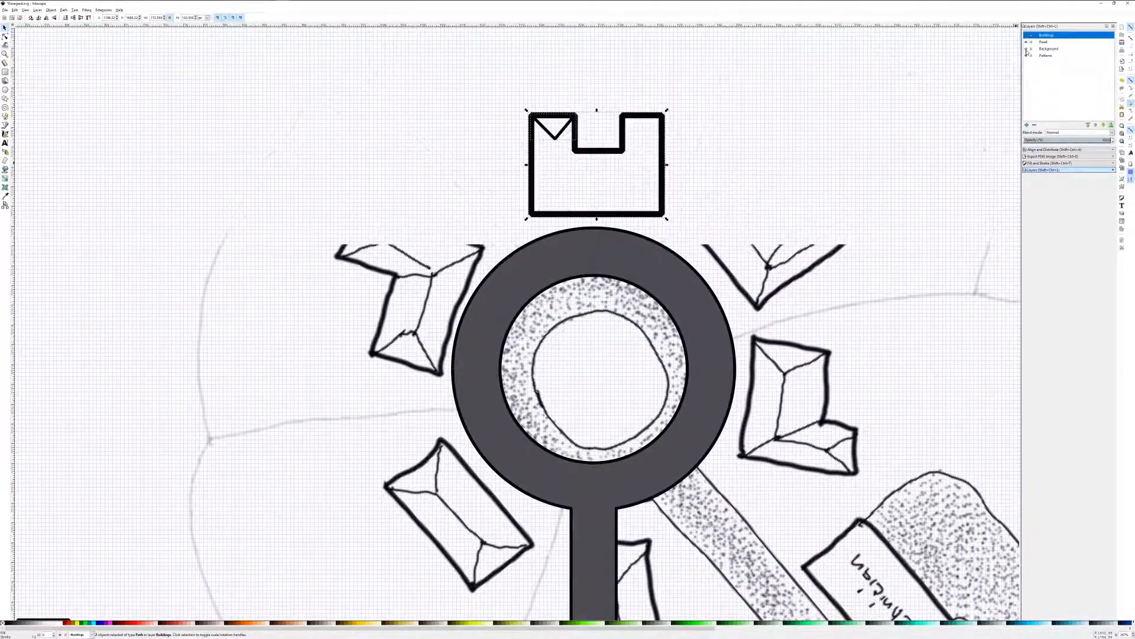
click(1026, 49)
click(1026, 49)
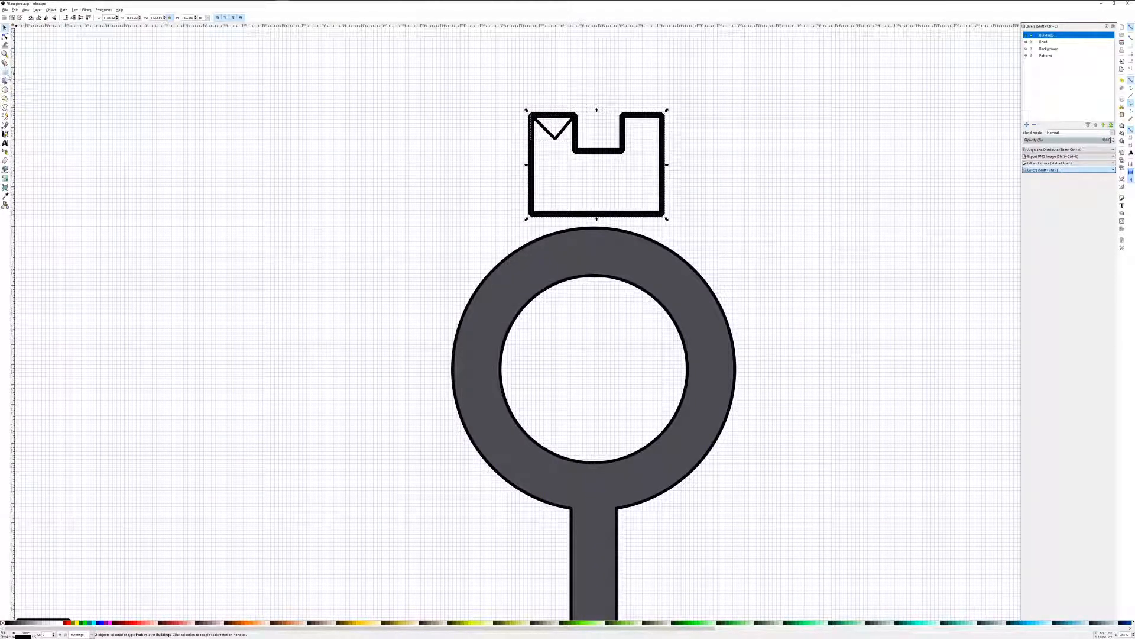
Draw the trapezoidal south roof slope between the house's southern corners and shift its northeast node slightly west.
click(5, 125)
click(531, 213)
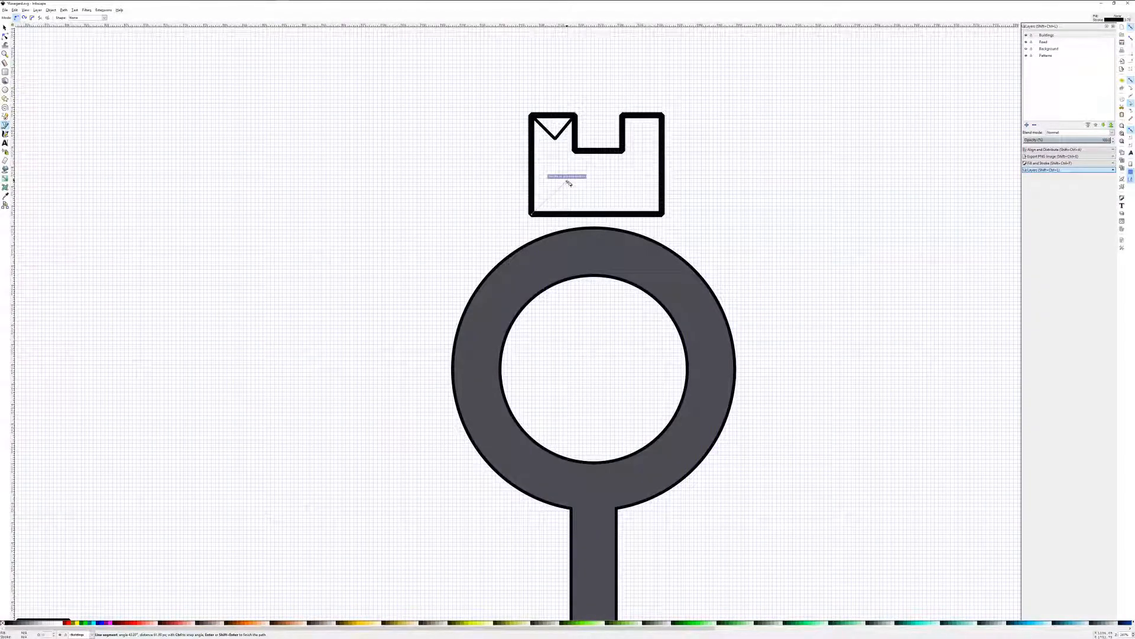
click(568, 178)
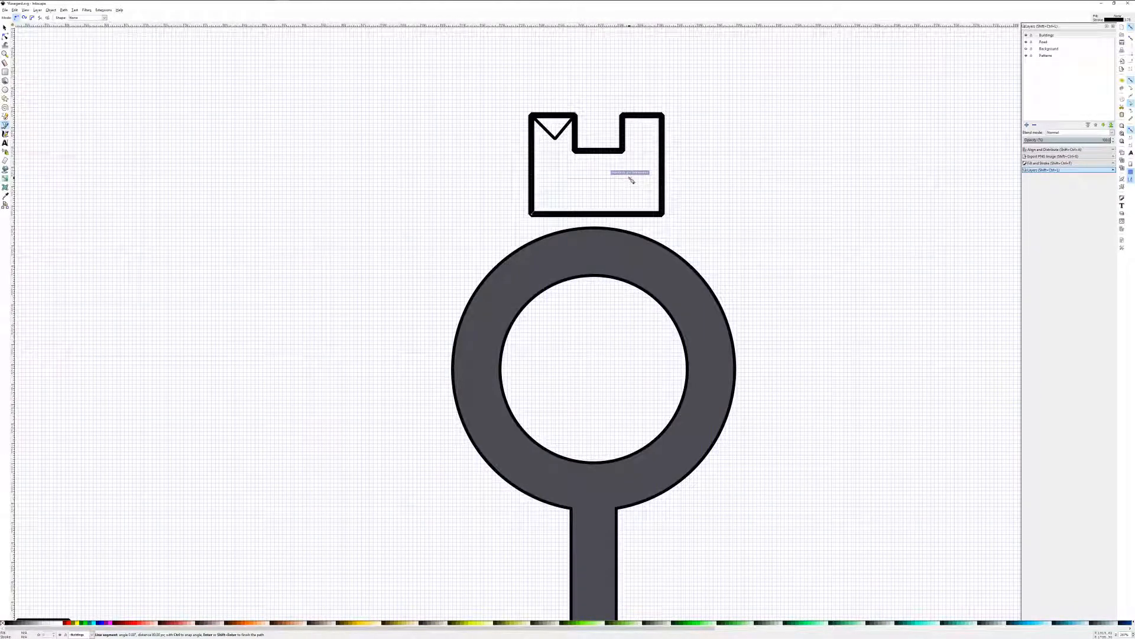
click(630, 178)
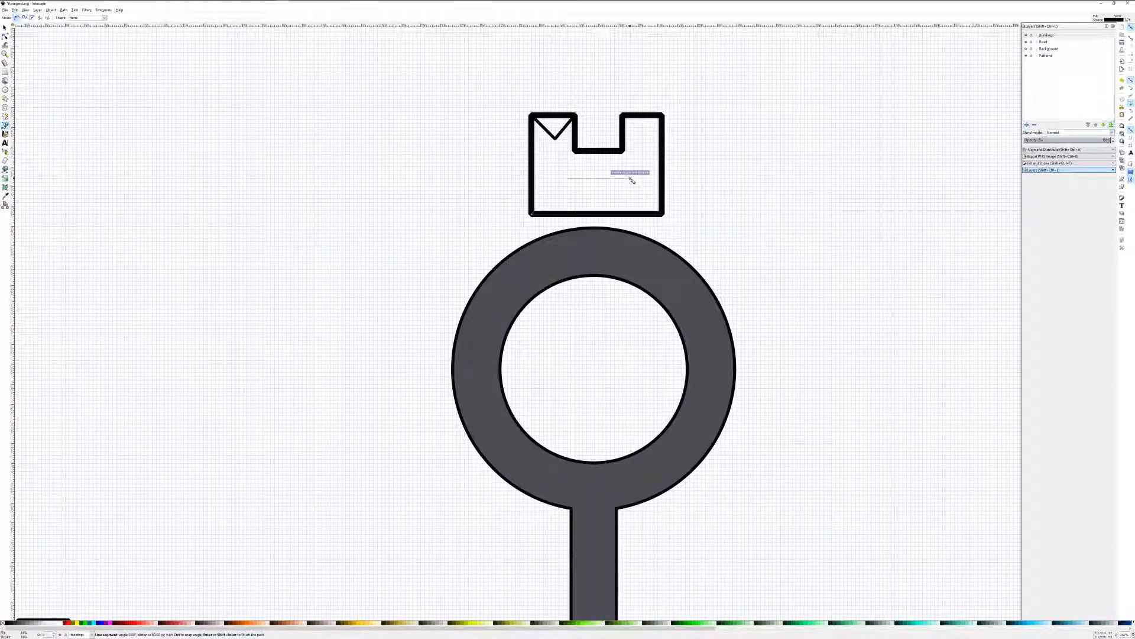
click(663, 214)
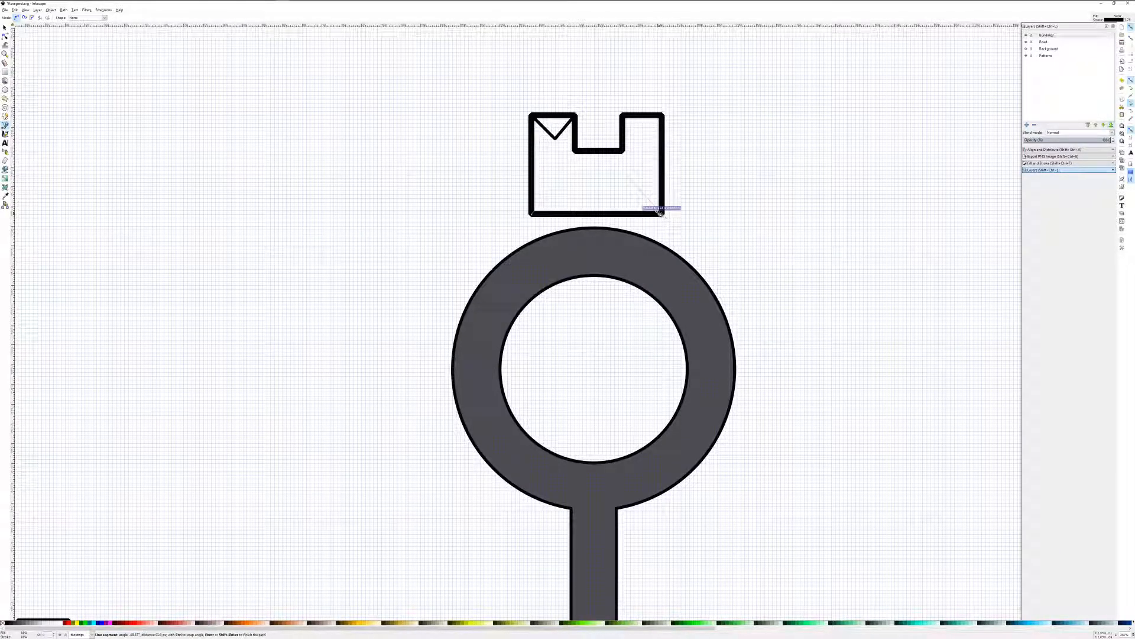
click(533, 215)
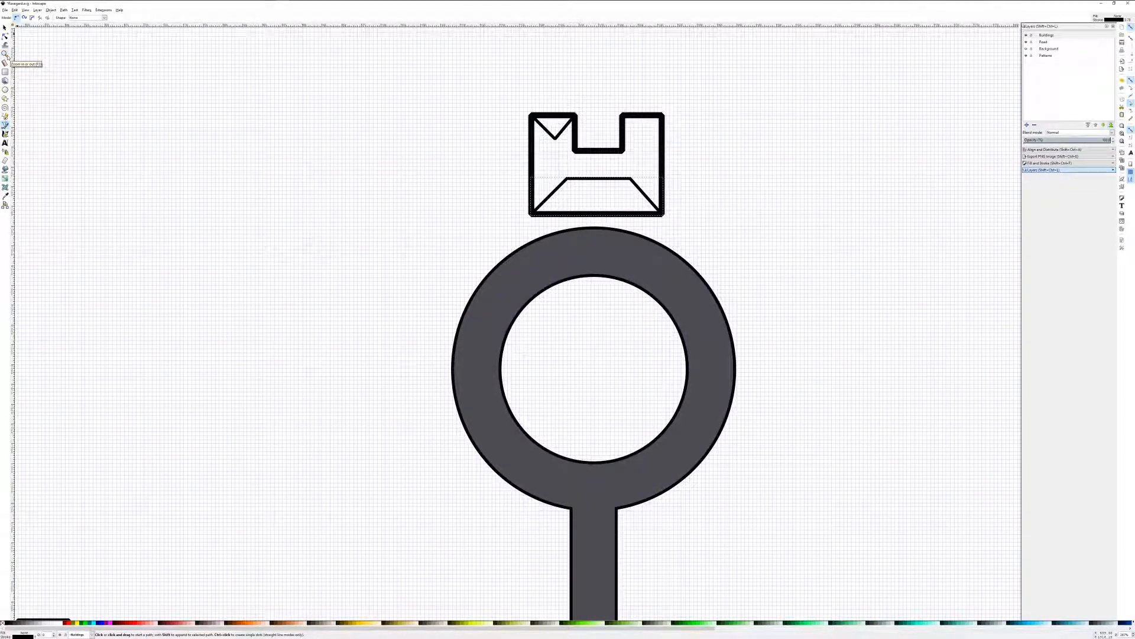
click(6, 37)
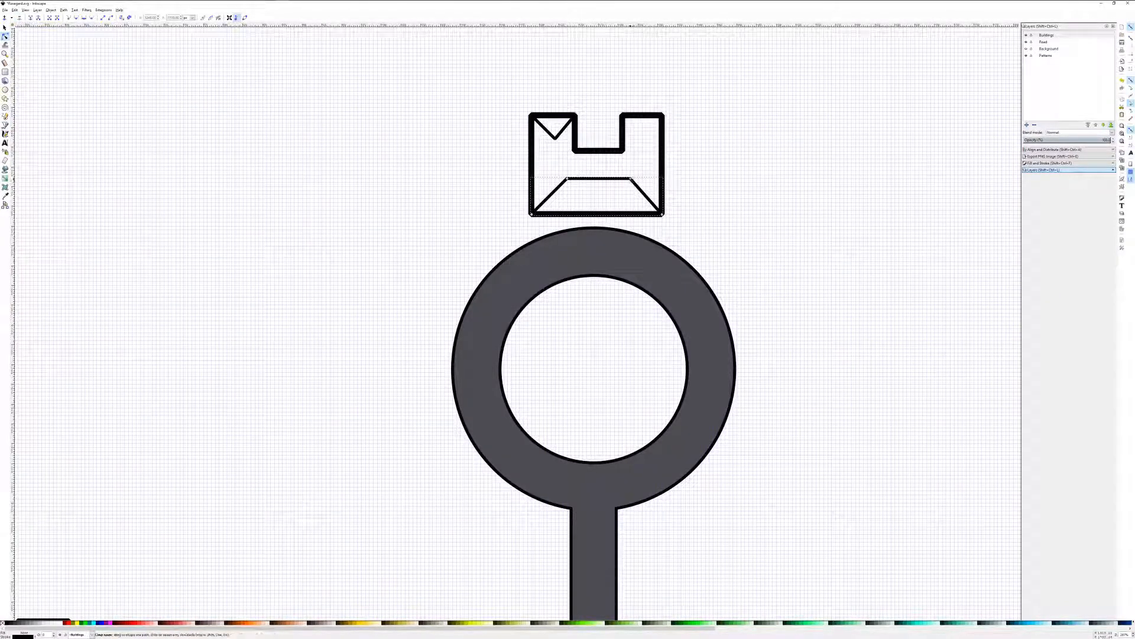
drag(631, 178, 626, 178)
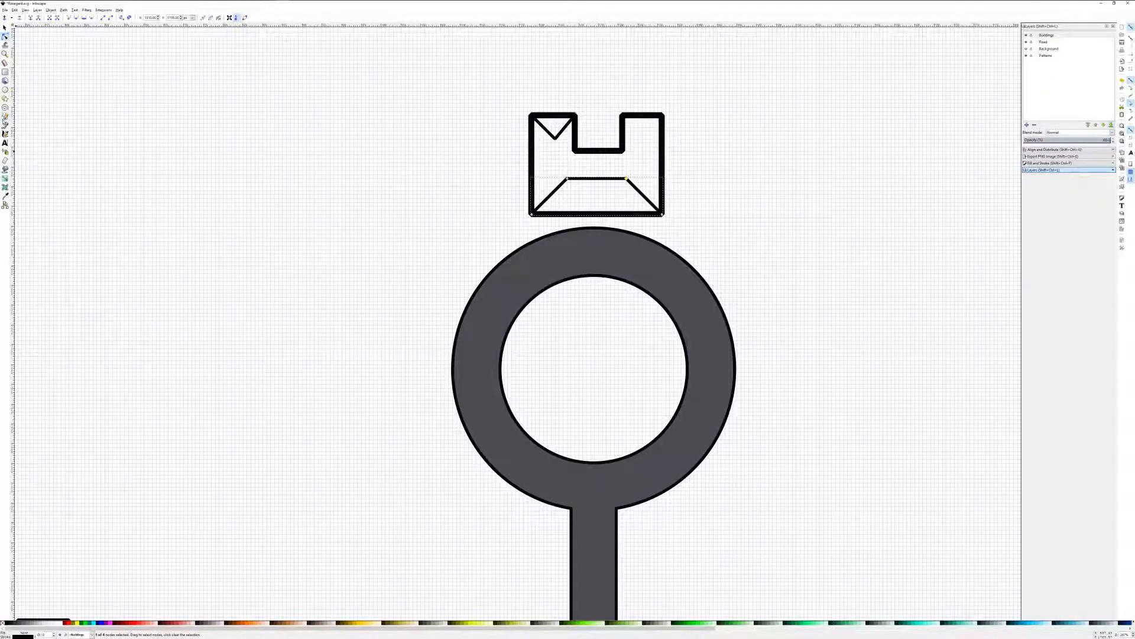
Draw the triangular hip slope at the north end of the U-shaped house's east wing.
click(5, 124)
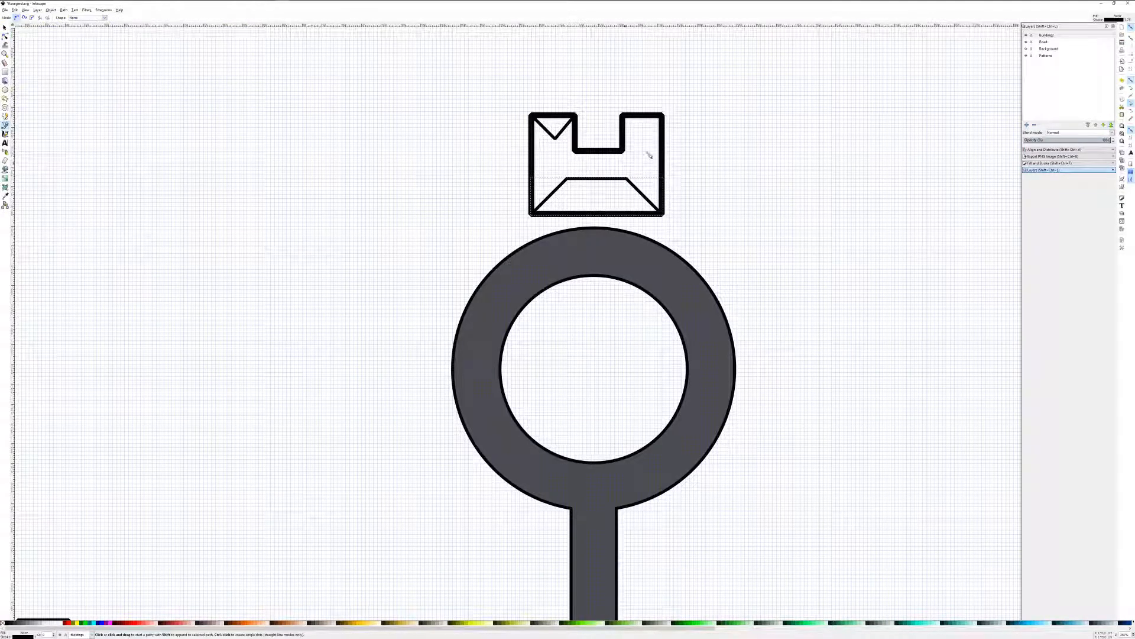
click(623, 115)
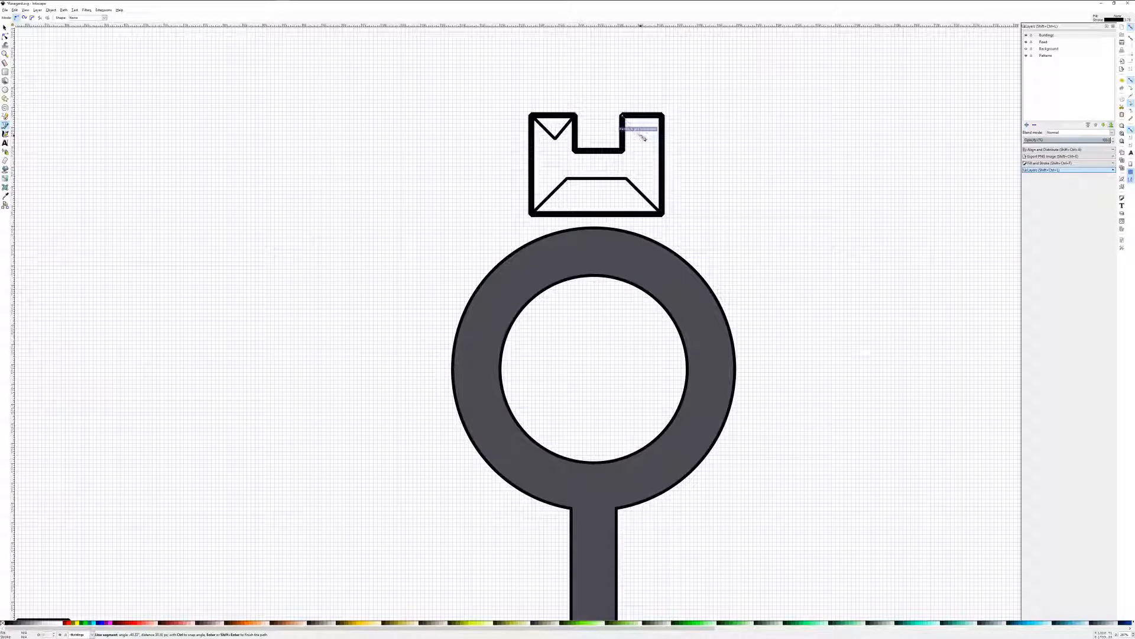
click(643, 137)
click(662, 116)
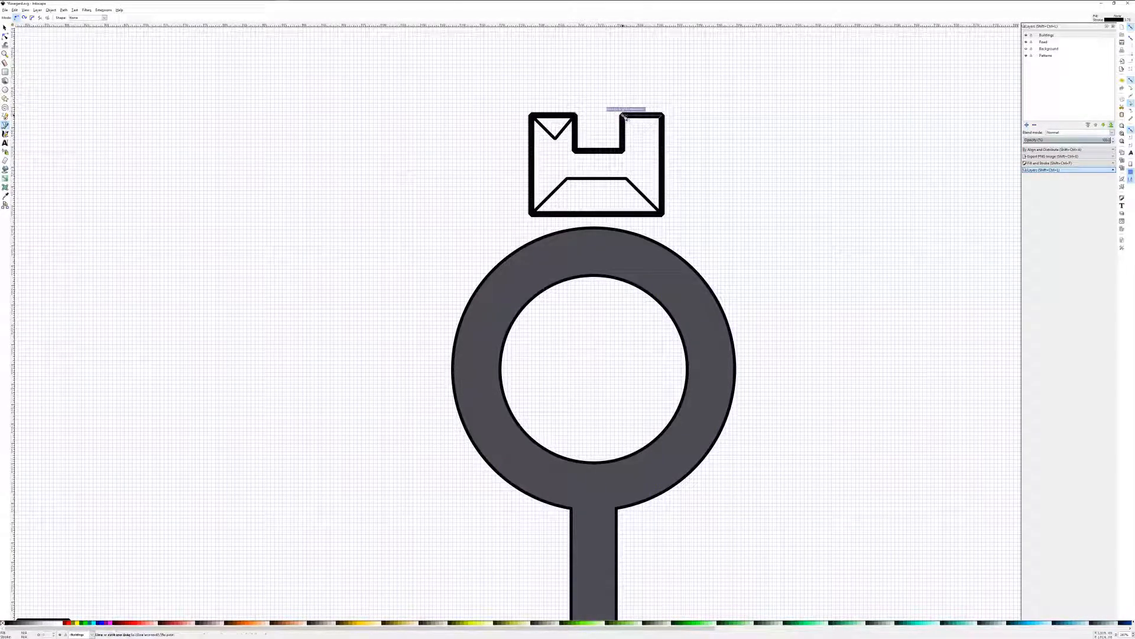
click(623, 116)
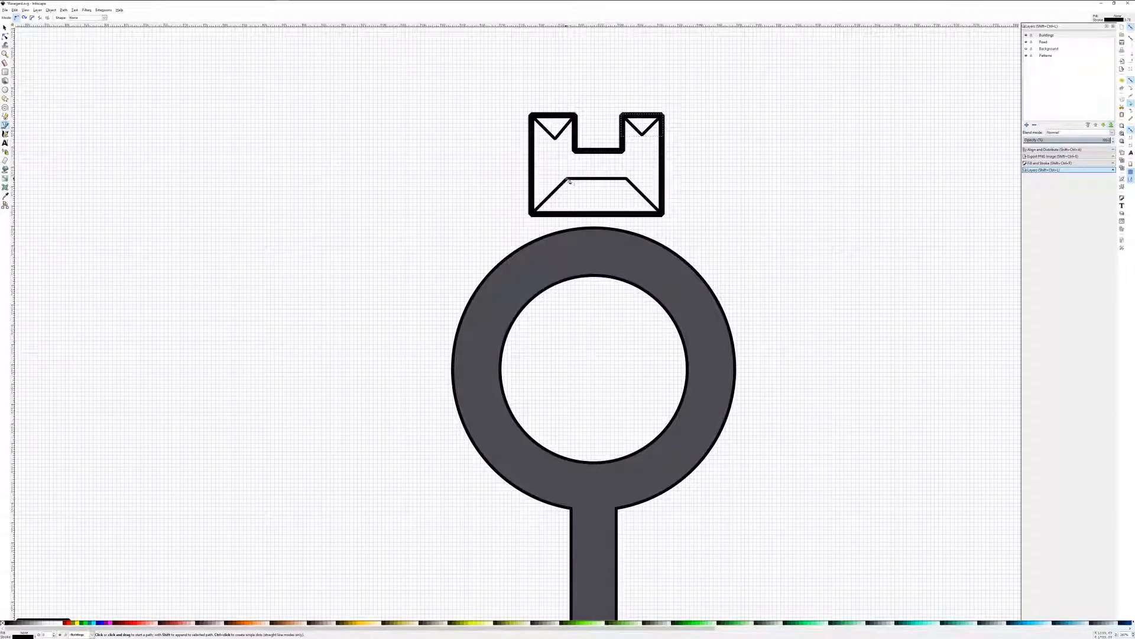
Shift the courtyard's south edge slightly south, and move the south slope's ridge nodes slightly south and outward.
click(5, 27)
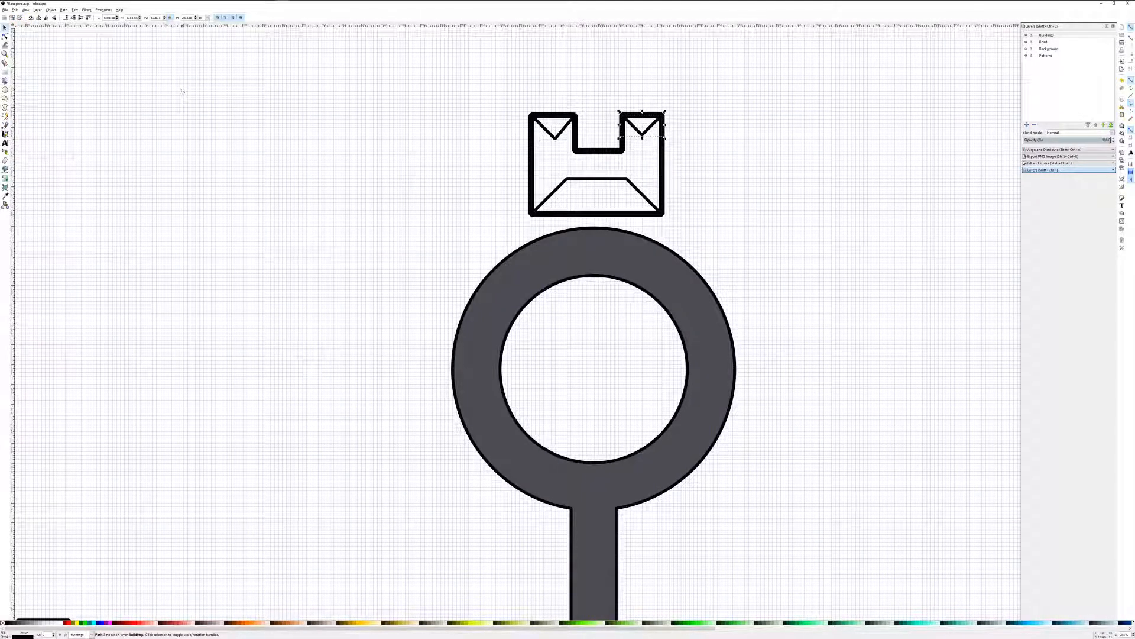
click(5, 36)
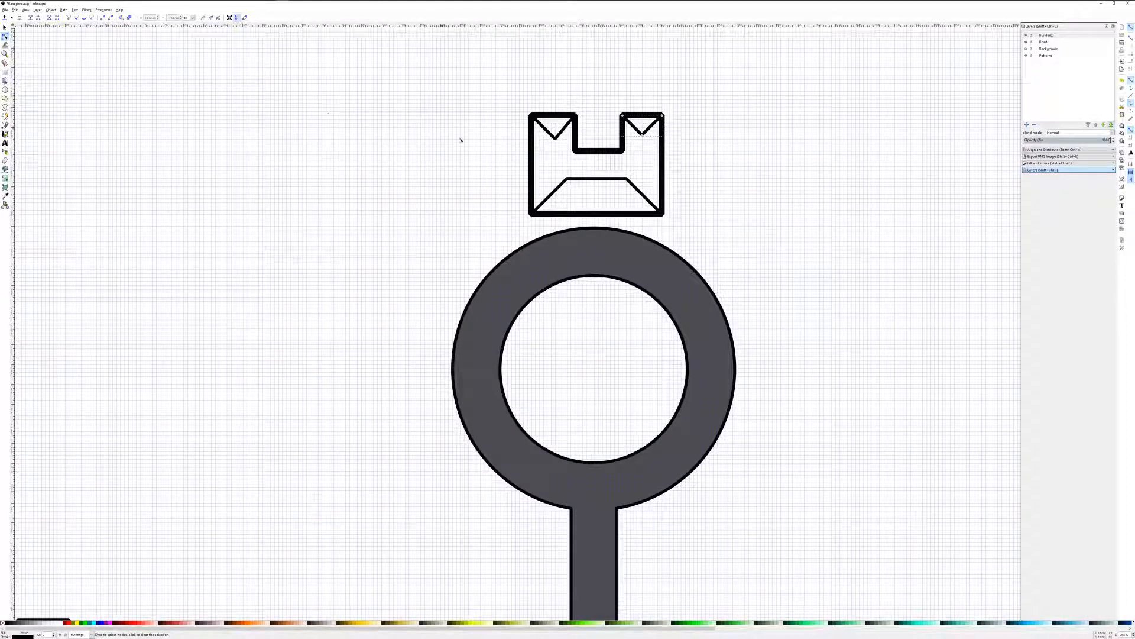
click(587, 155)
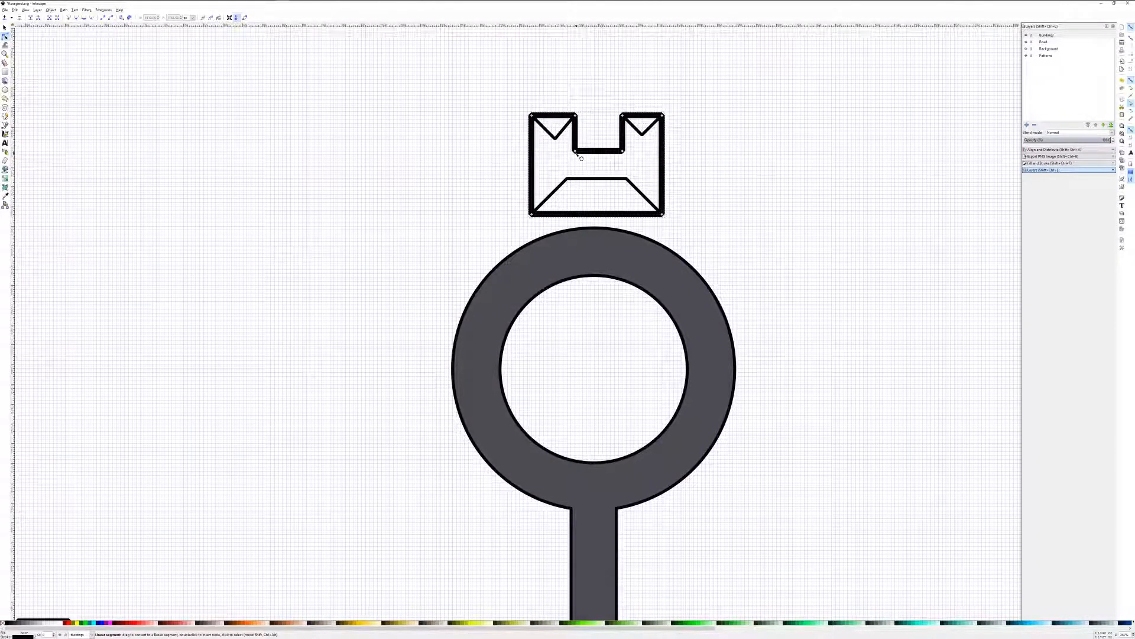
drag(575, 151, 622, 154)
click(567, 178)
drag(567, 178, 630, 183)
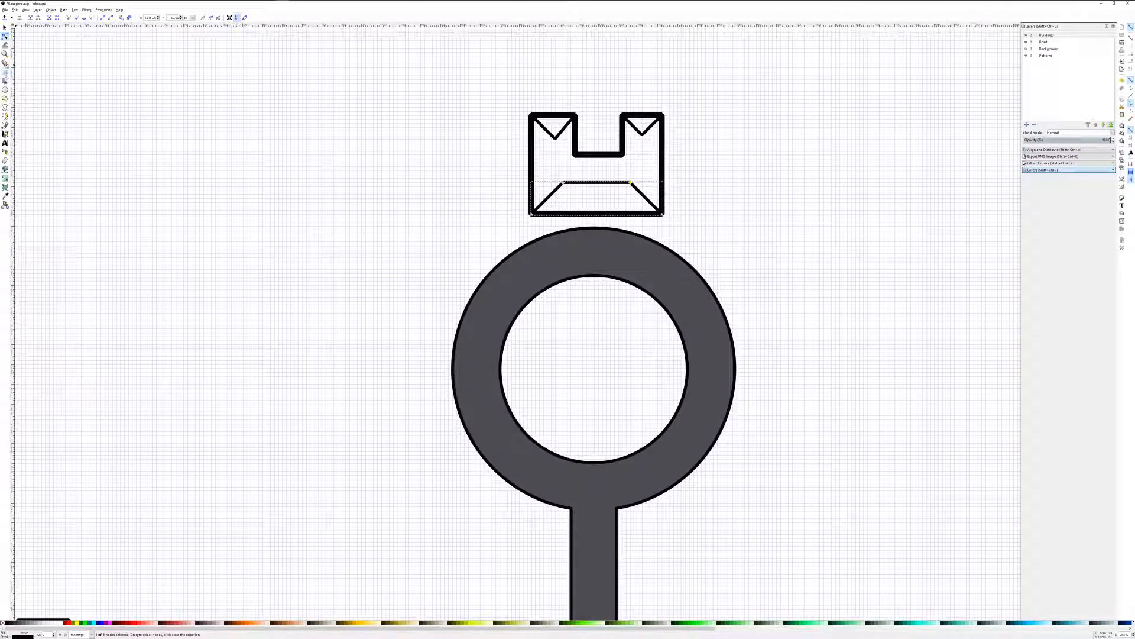
Draw the closed roof slope between the courtyard's south edge and the ridge of the south slope, extending its lower corners slightly past the ridge ends.
click(6, 125)
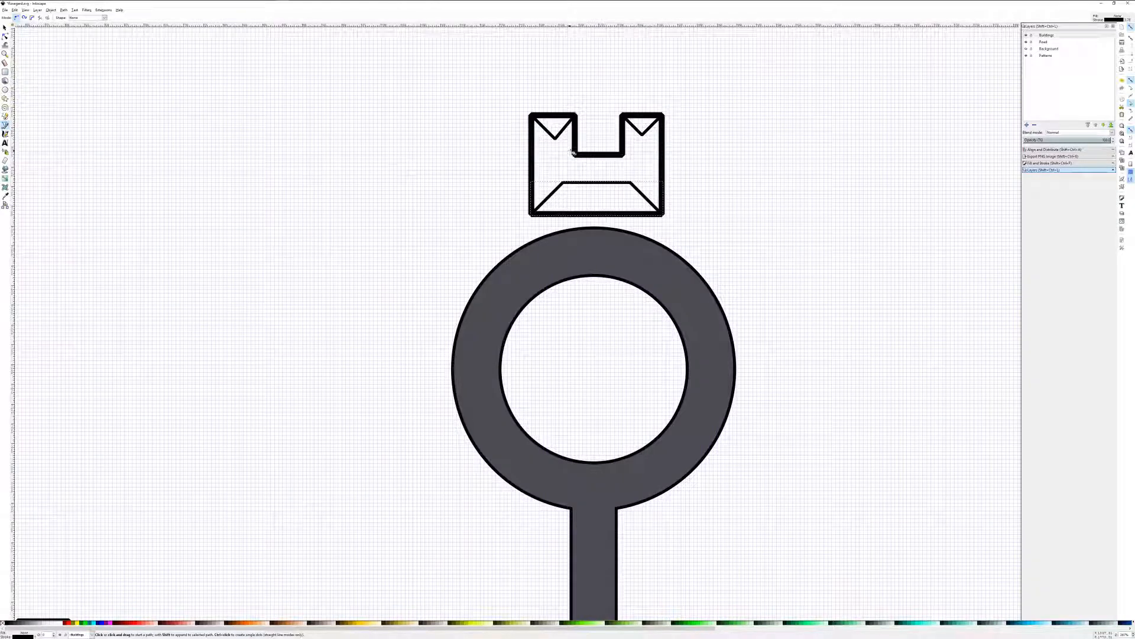
click(556, 136)
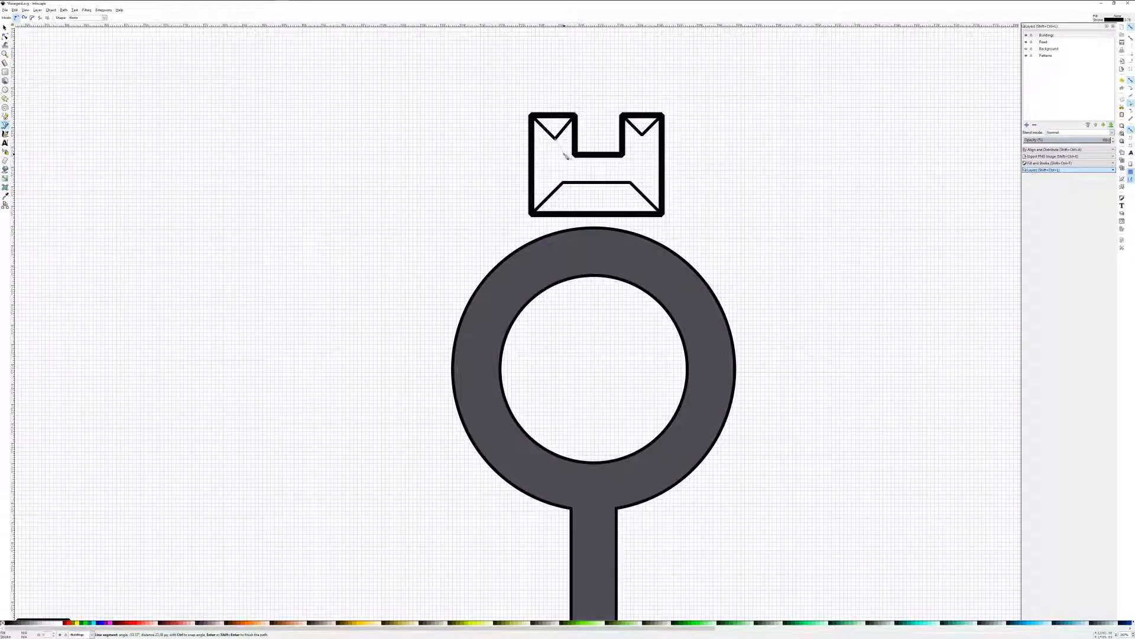
key(Escape)
click(557, 180)
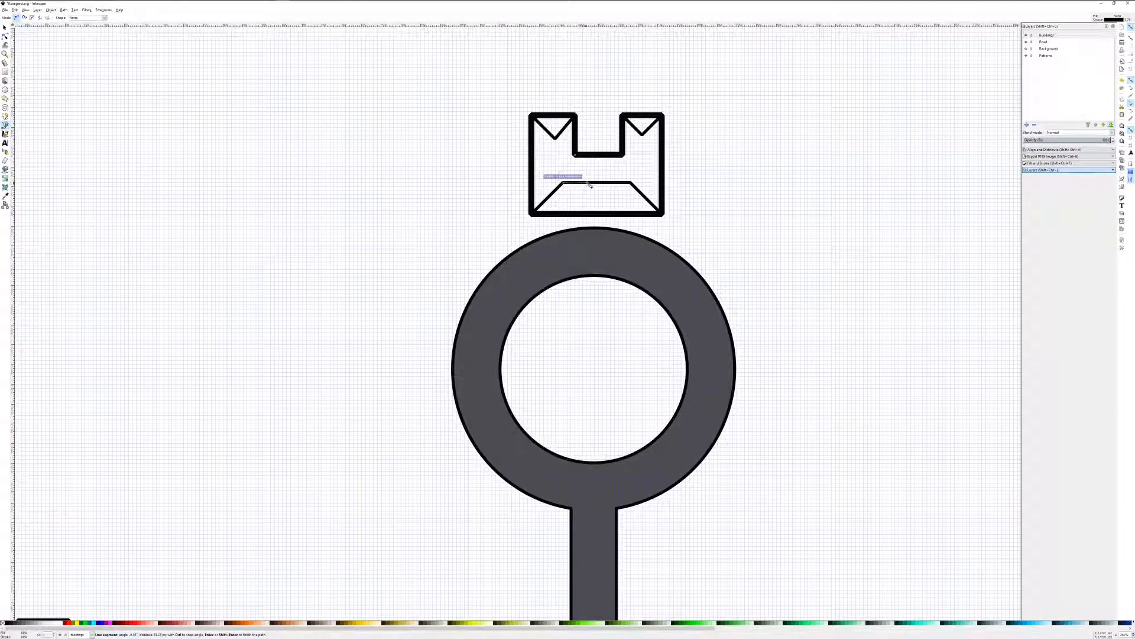
click(631, 183)
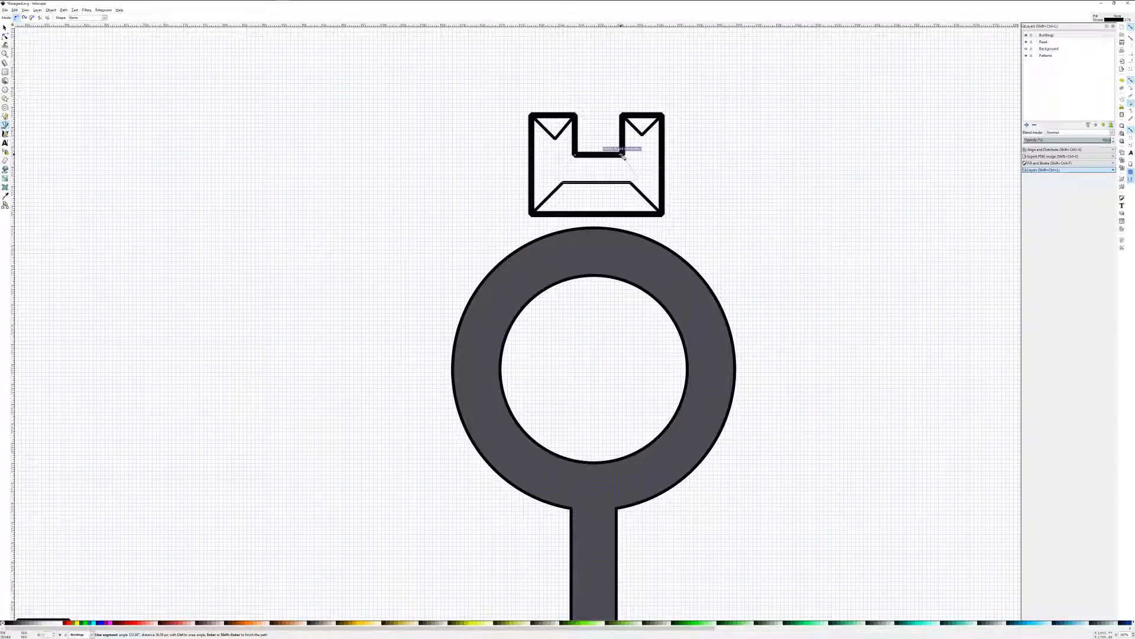
click(624, 155)
click(575, 155)
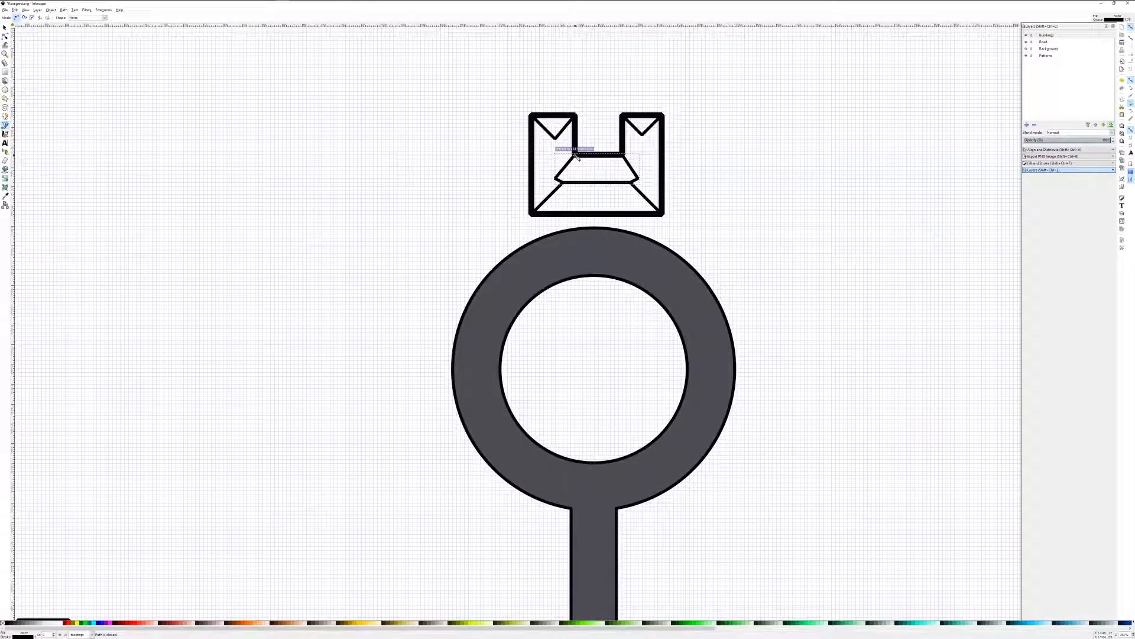
Draw the closed inner roof slope of the west wing between its hip point, the ridge end and the courtyard's west edge.
click(555, 138)
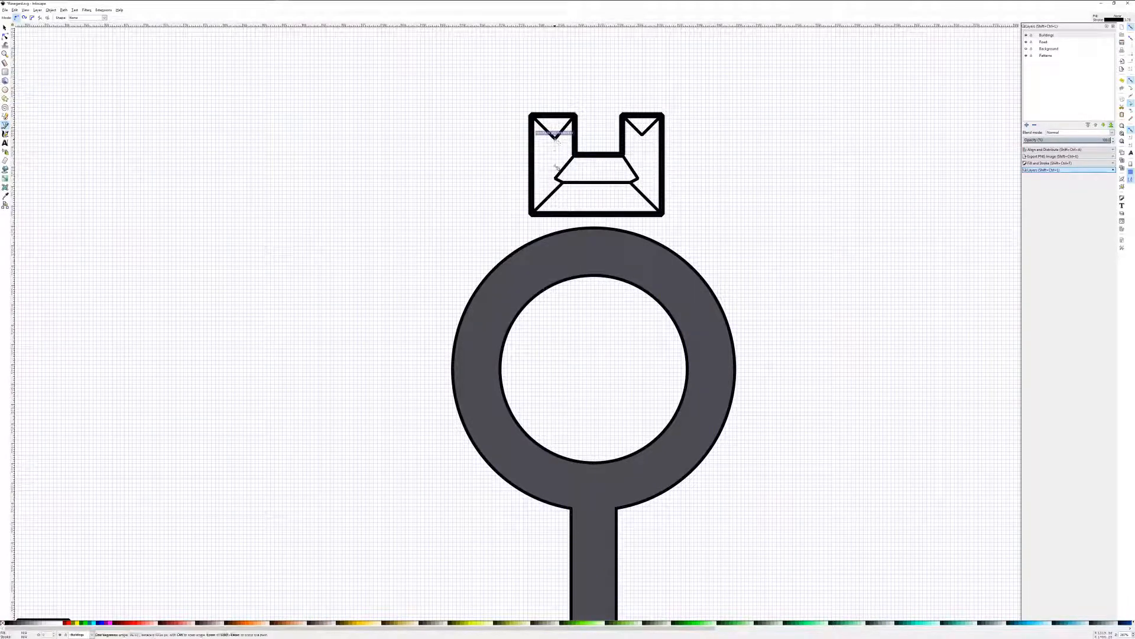
click(556, 177)
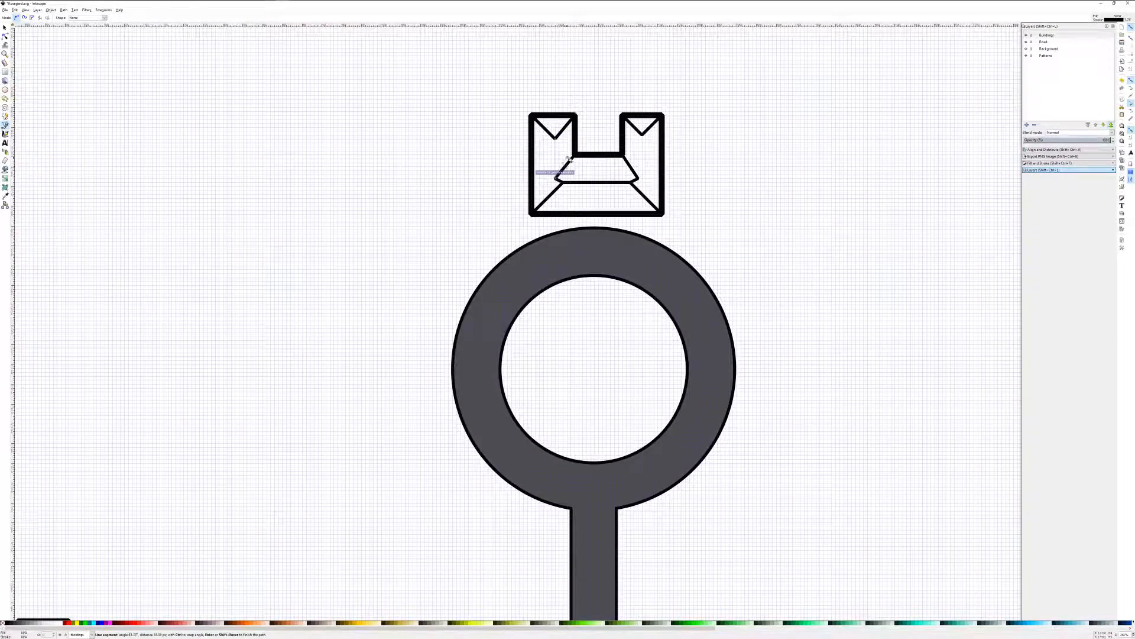
click(575, 155)
click(575, 116)
click(555, 138)
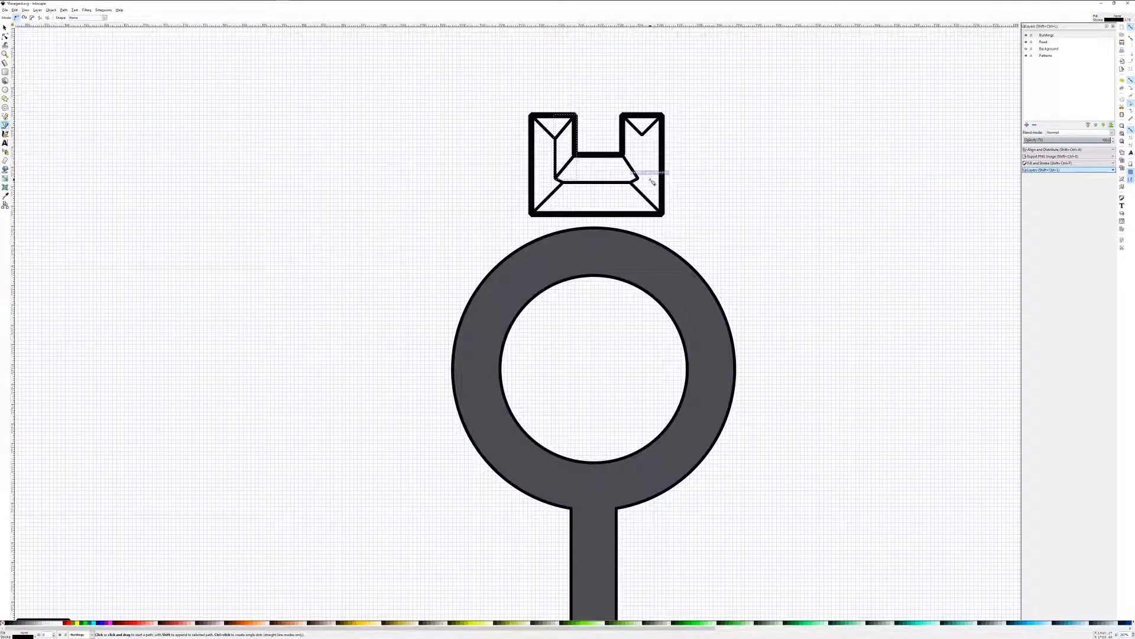
Draw the closed inner roof slope of the east wing between its hip point, the ridge end and the courtyard's east edge.
click(644, 136)
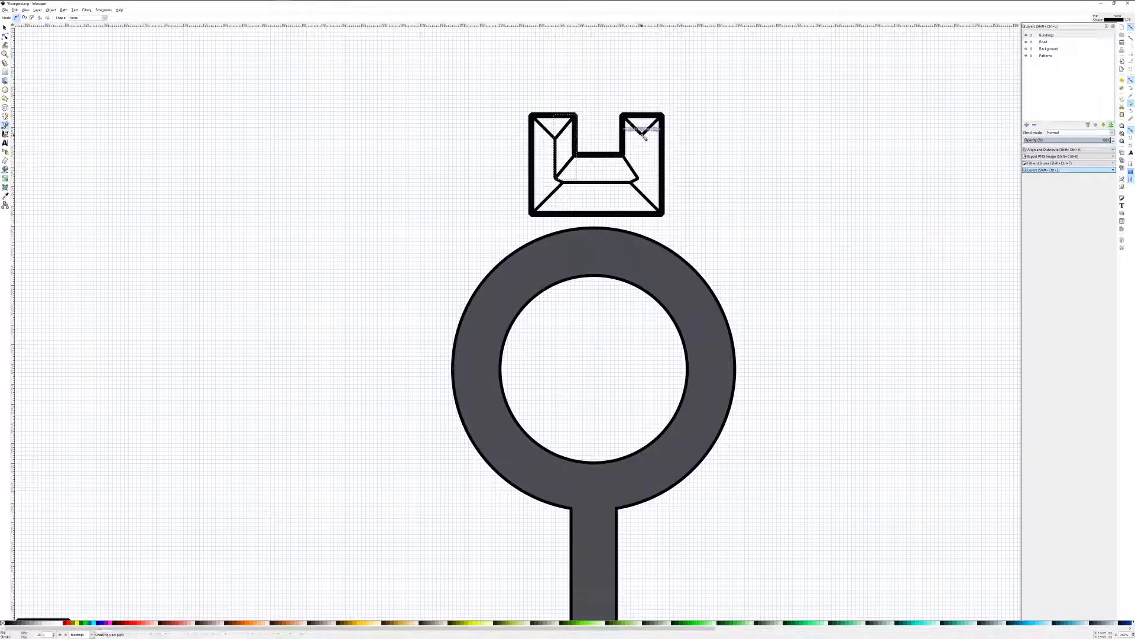
click(642, 178)
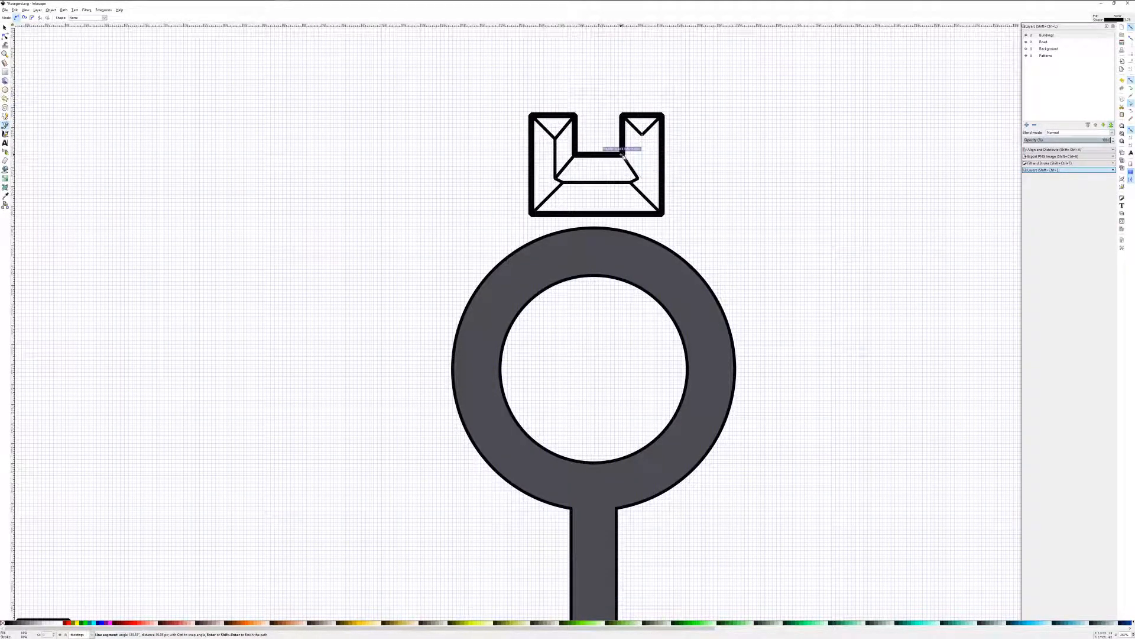
click(622, 114)
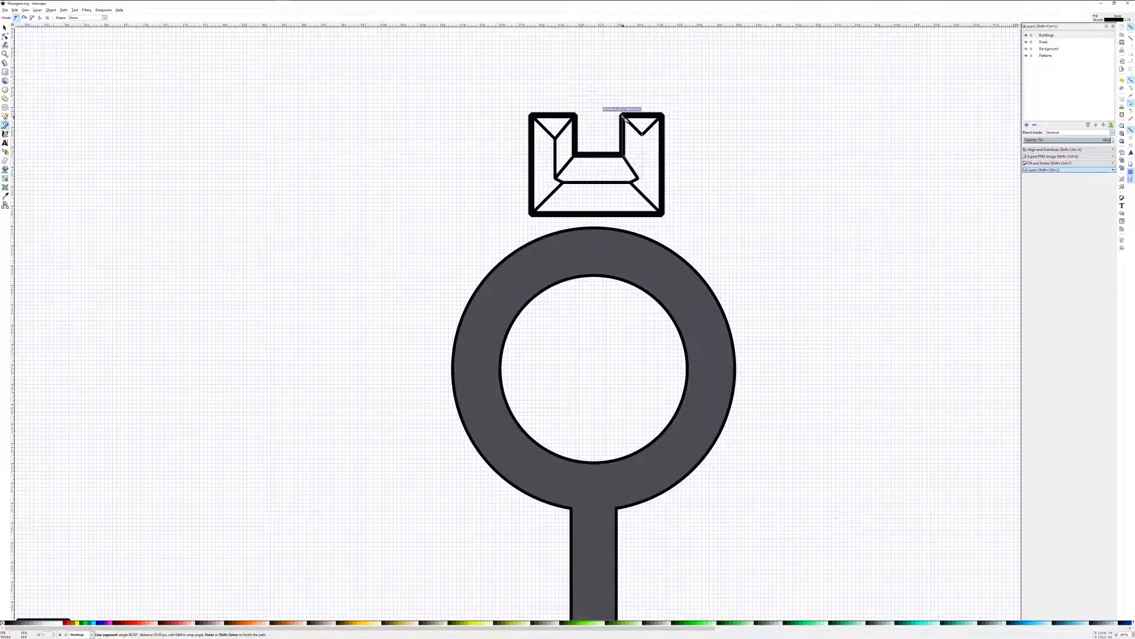
click(643, 136)
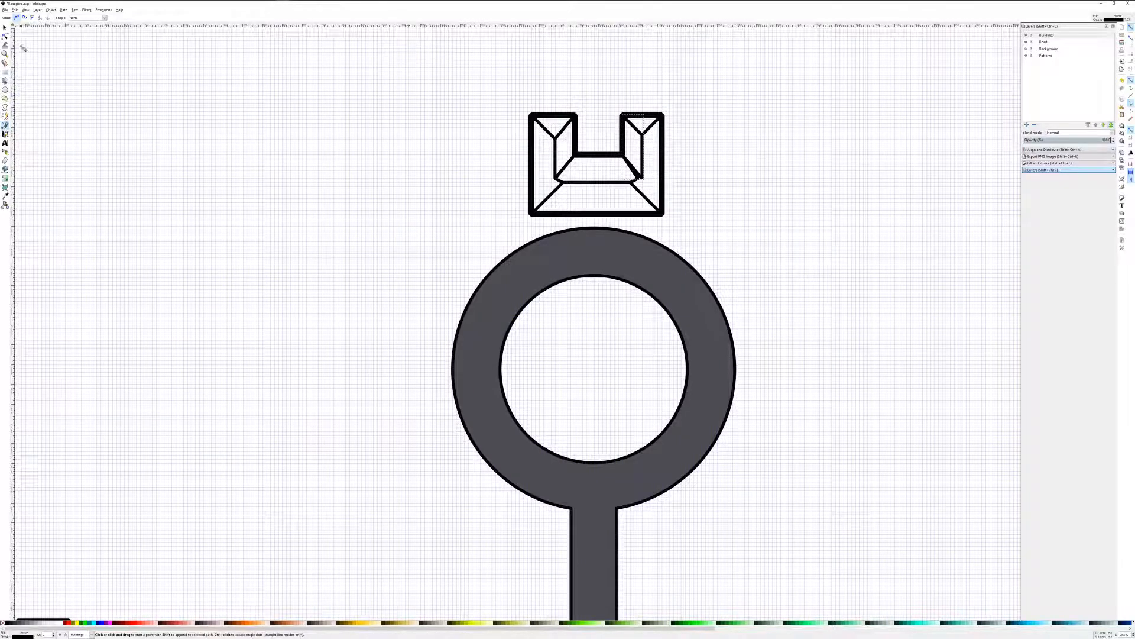
Move the courtyard slope's southeast node slightly outward to meet the lower end of the east wing's ridge.
key(s)
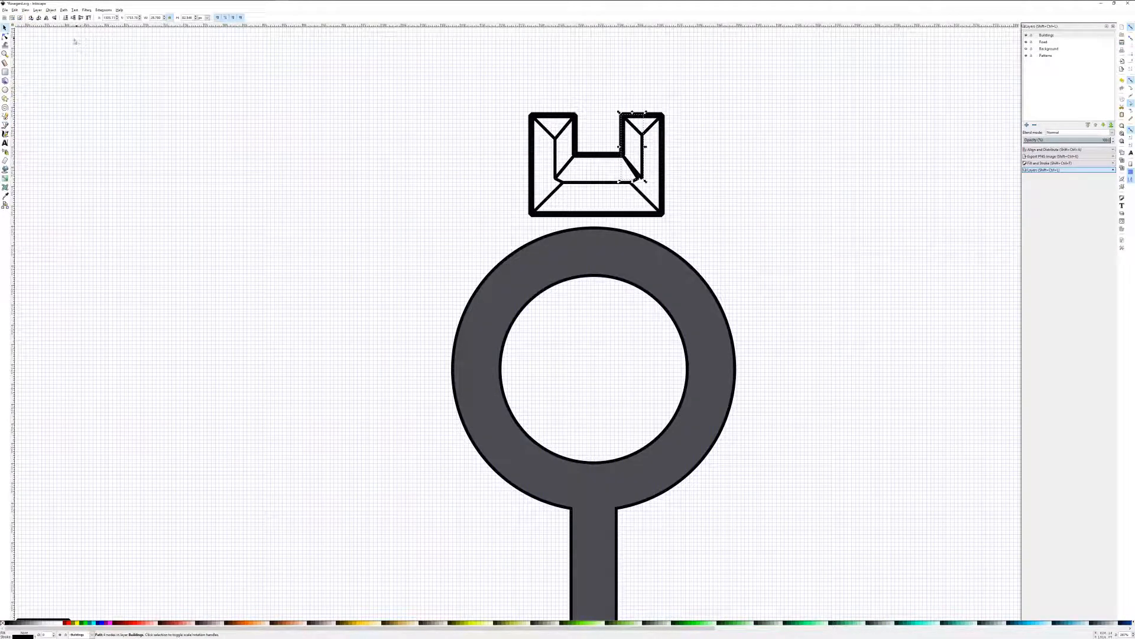
click(5, 36)
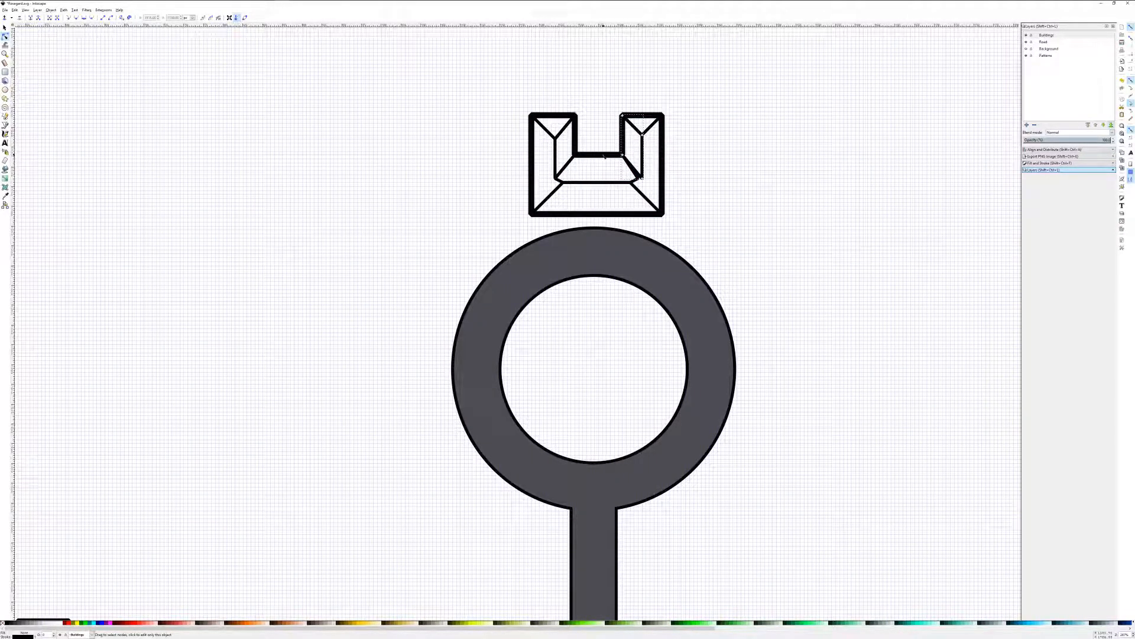
click(564, 182)
drag(639, 181, 642, 178)
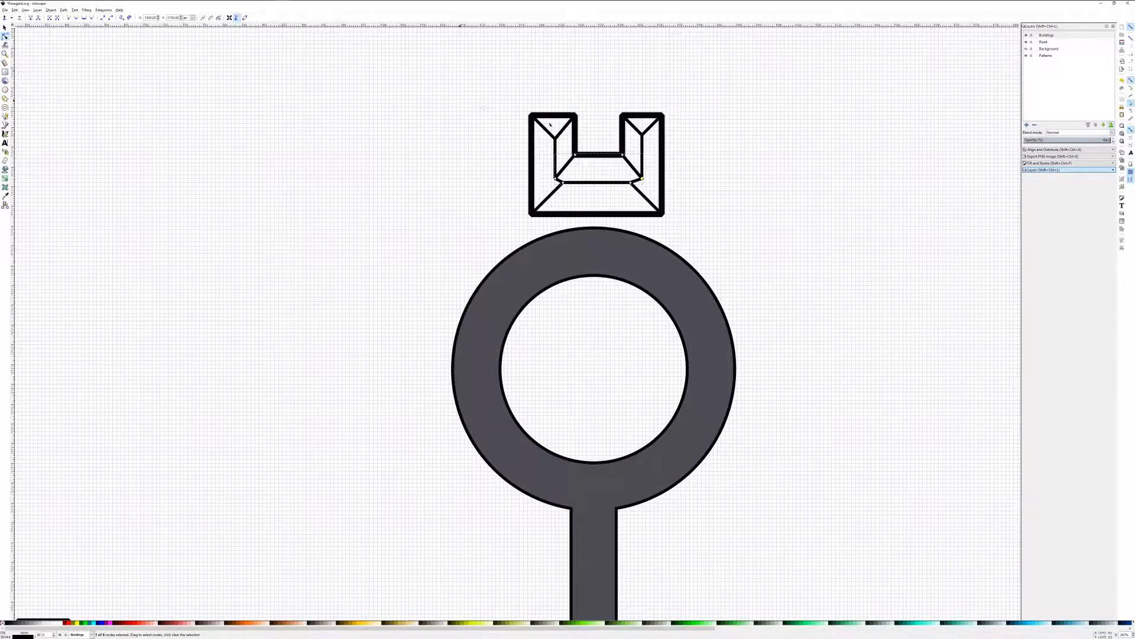
Fill the courtyard's south slope and both wings' triangular hip slopes with a roof-tile pattern.
click(4, 28)
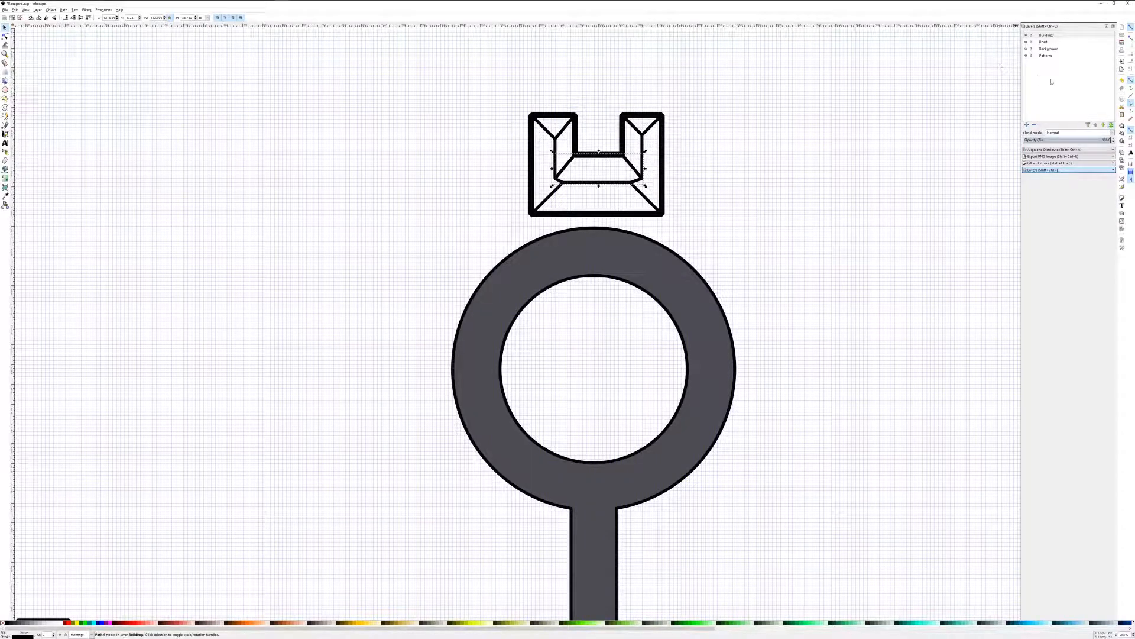
key(shift)
shift+click(550, 119)
shift+click(640, 119)
click(1049, 164)
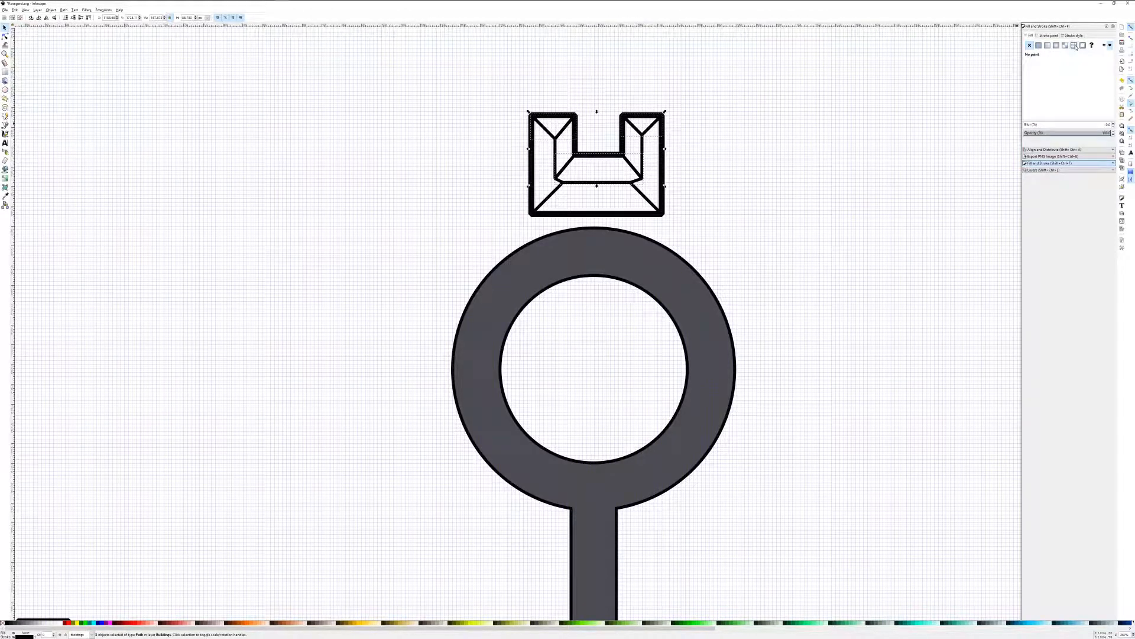
click(1074, 46)
click(1064, 62)
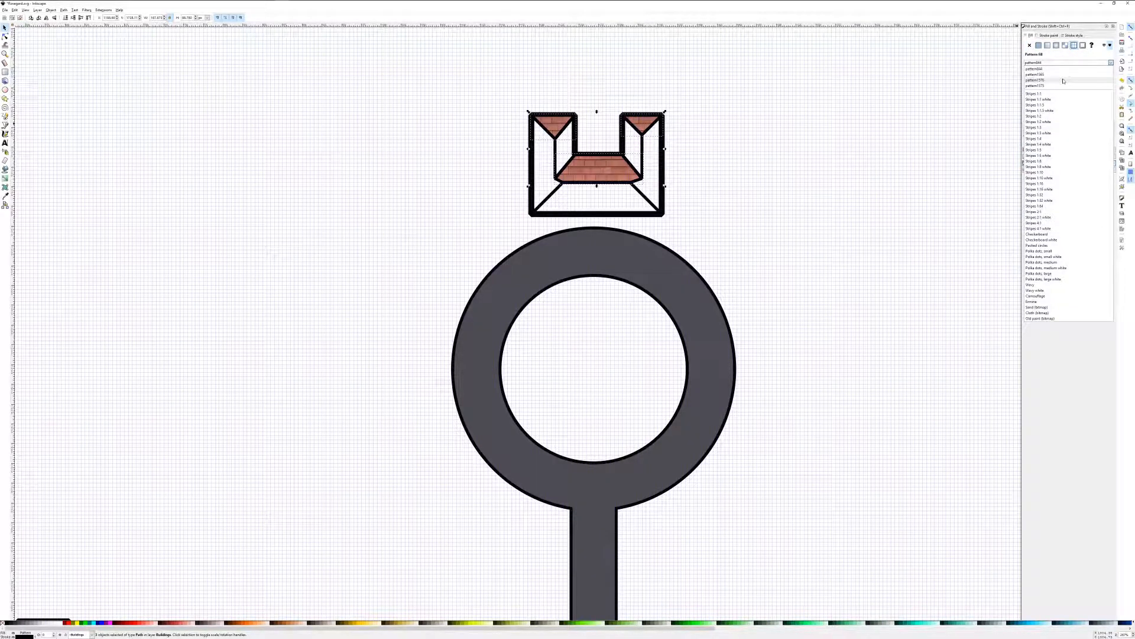
click(1062, 82)
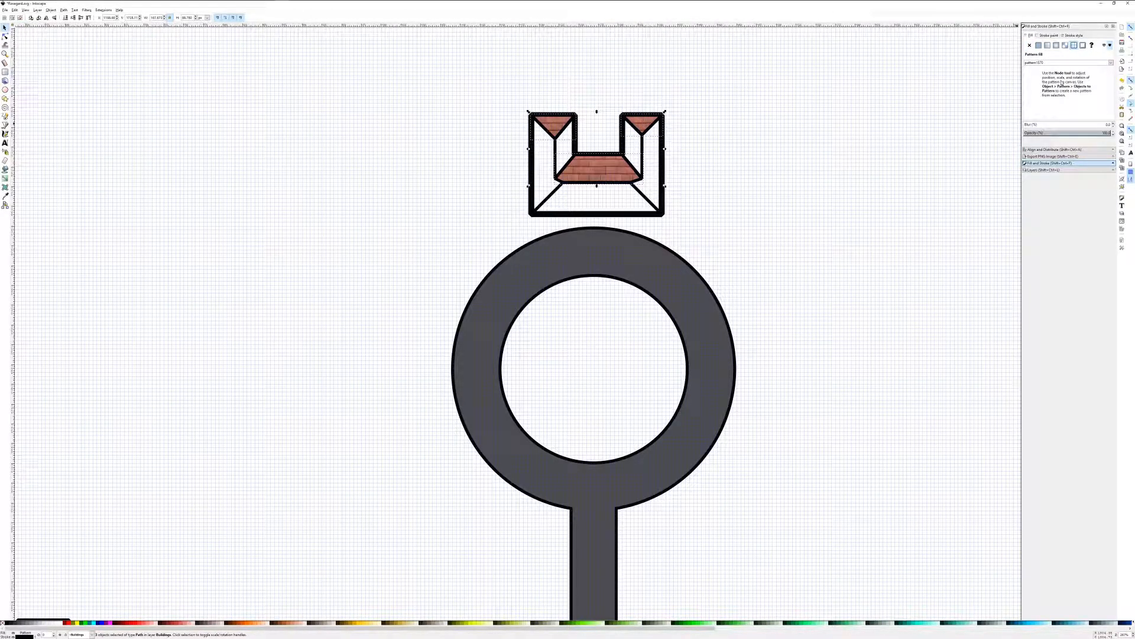
Fill the large trapezoidal south roof slope with the roof-tile pattern.
key(Escape)
click(587, 217)
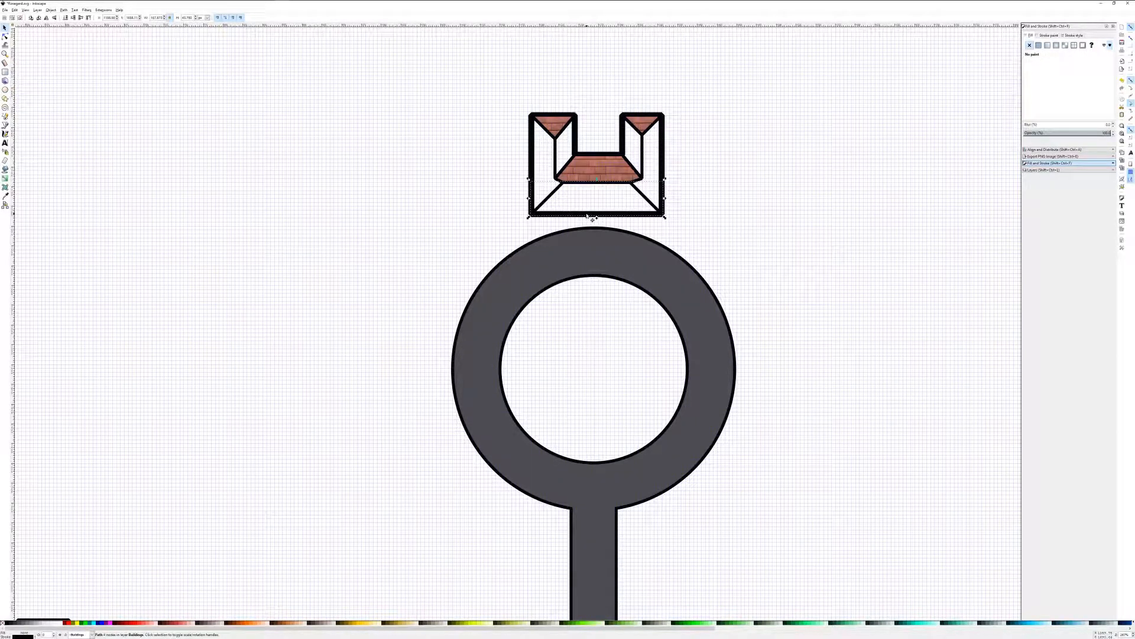
click(1074, 45)
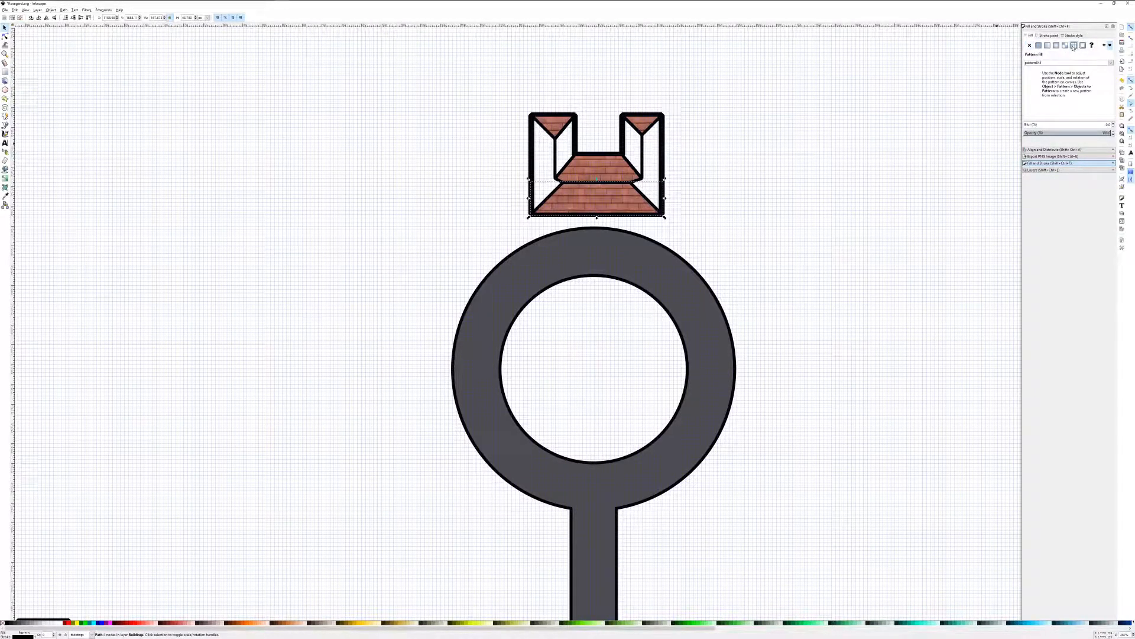
click(539, 165)
alt+click(555, 160)
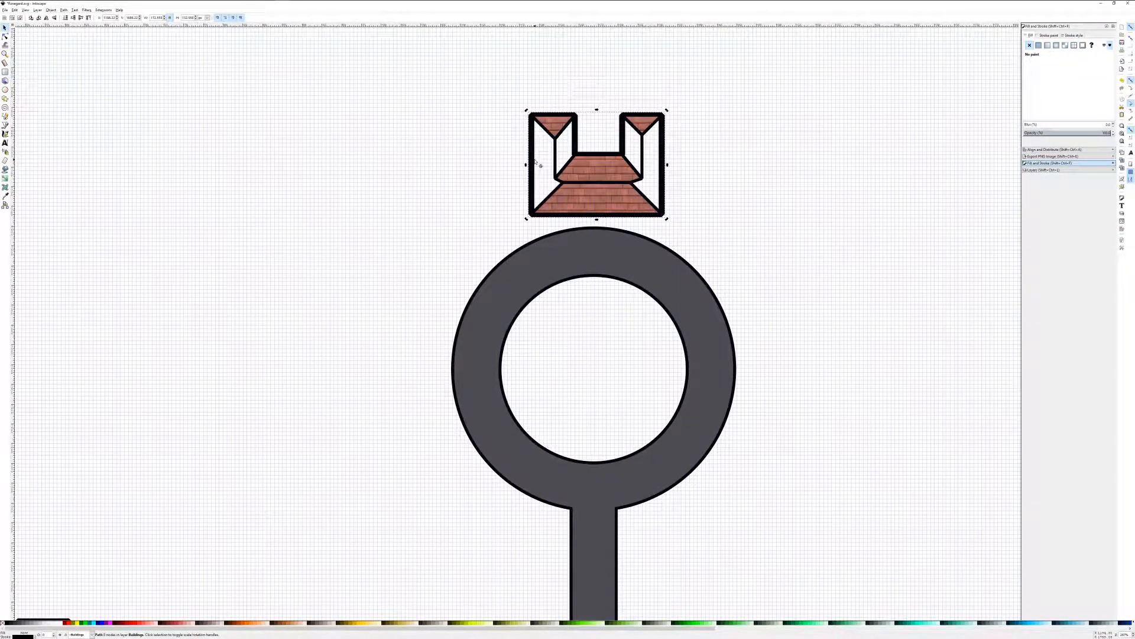
key(Escape)
click(561, 164)
click(563, 189)
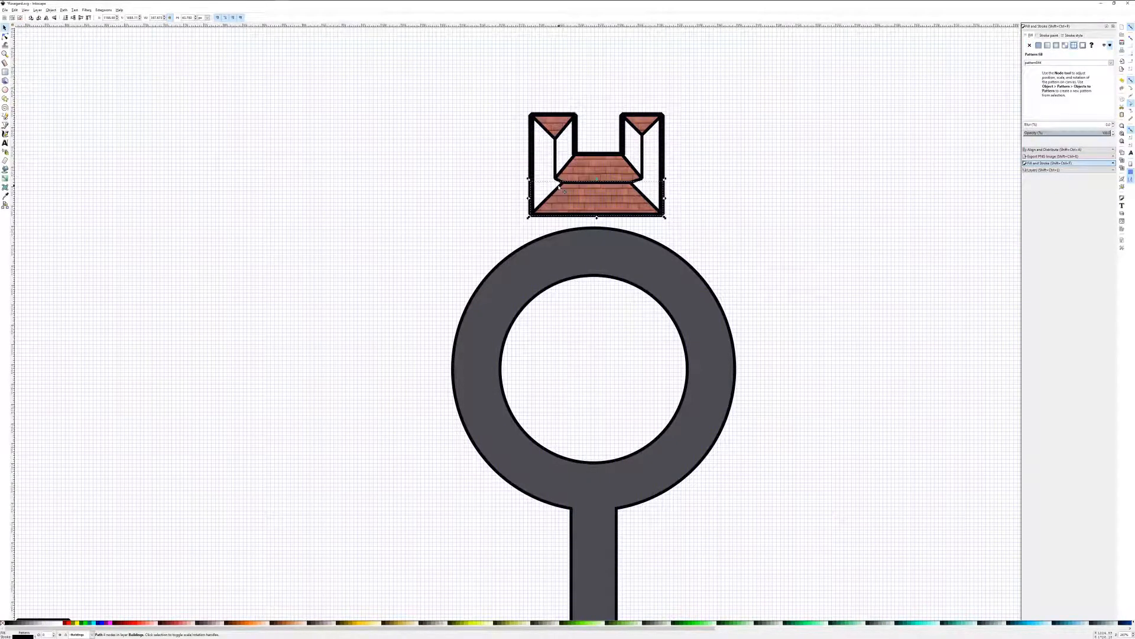
click(538, 181)
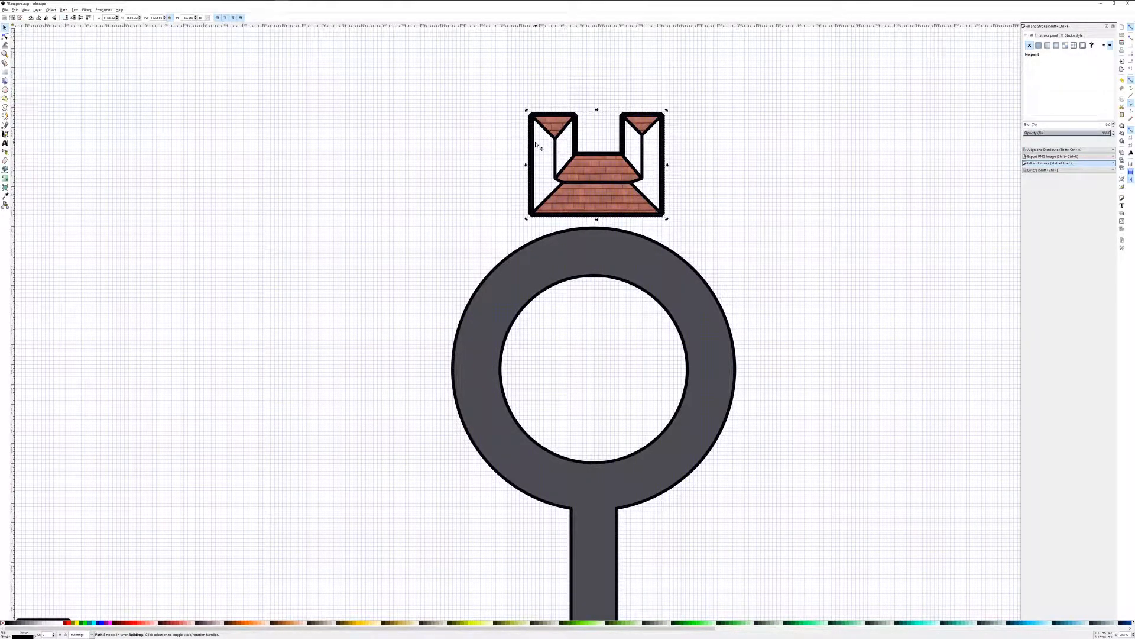
click(546, 149)
click(555, 152)
click(545, 132)
click(547, 148)
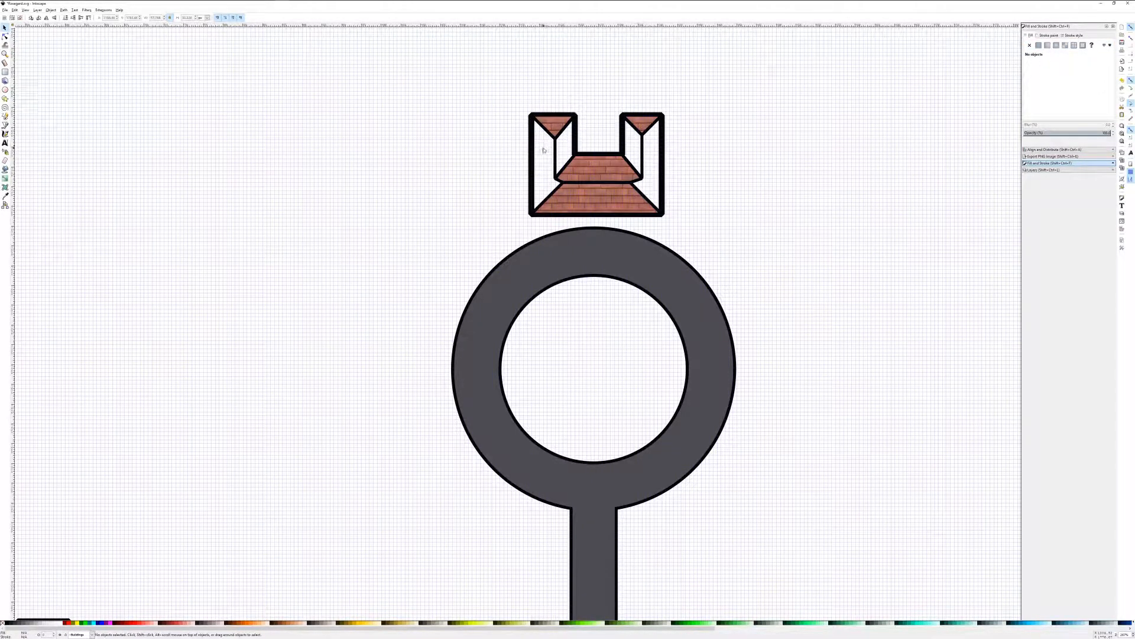
click(538, 165)
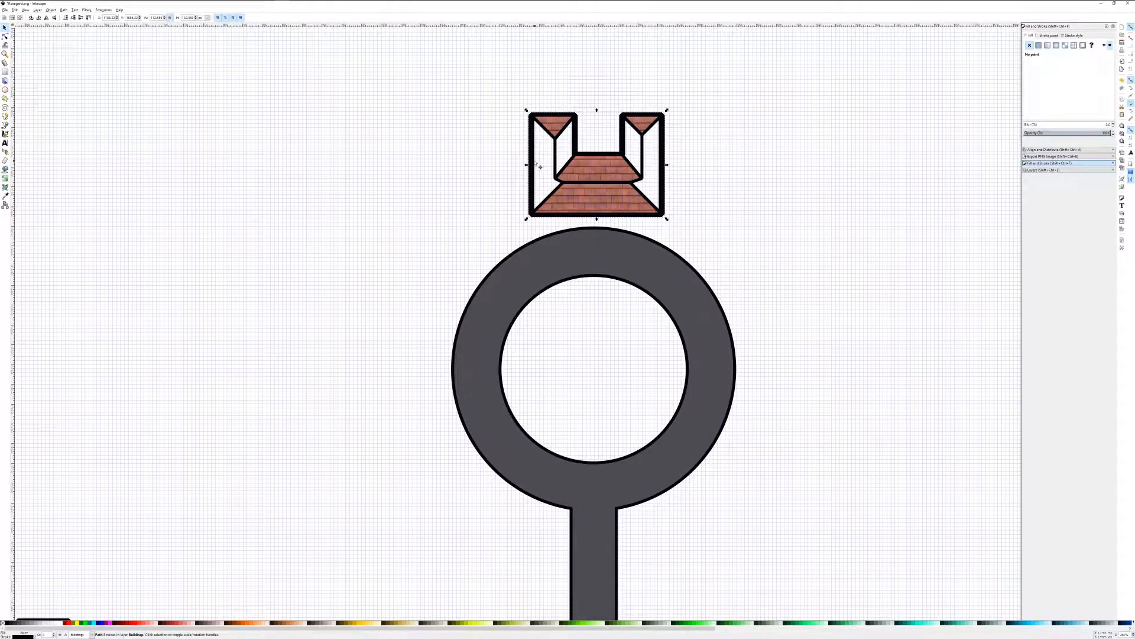
drag(535, 164, 352, 116)
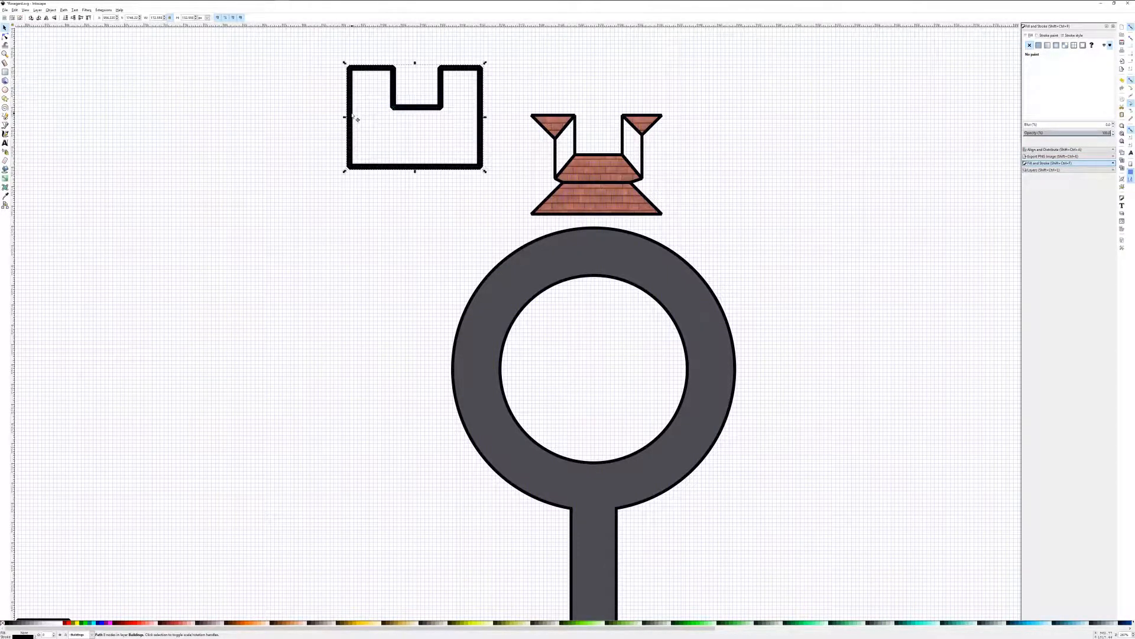
key(ctrl+z)
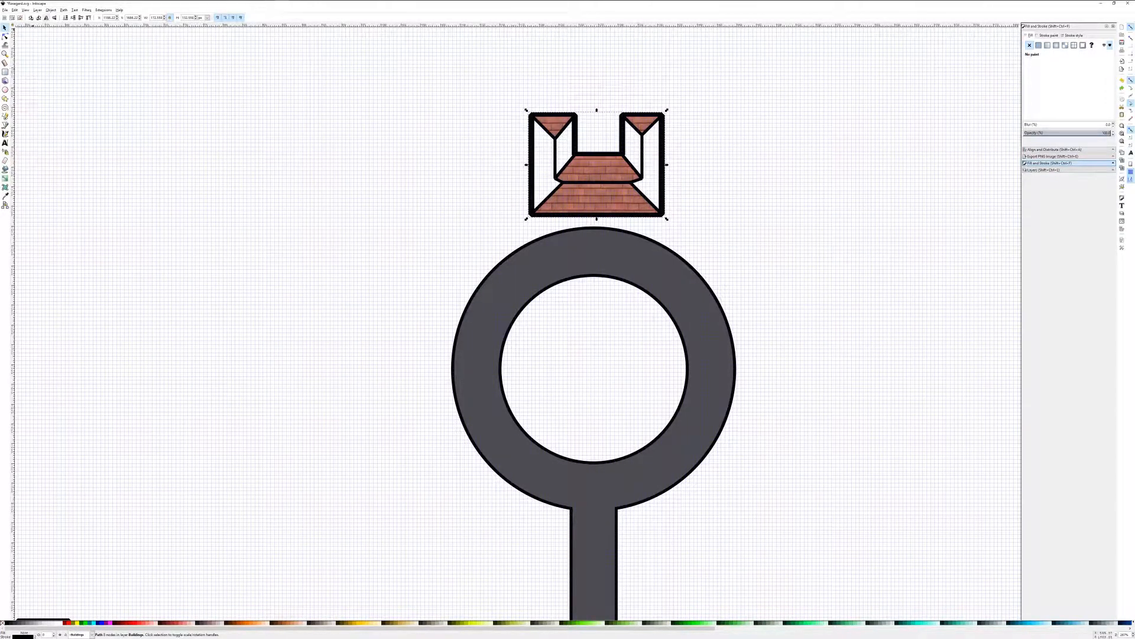
Draw the closed outer roof slope of the west wing between the house's western corners and the wing's ridge.
click(5, 125)
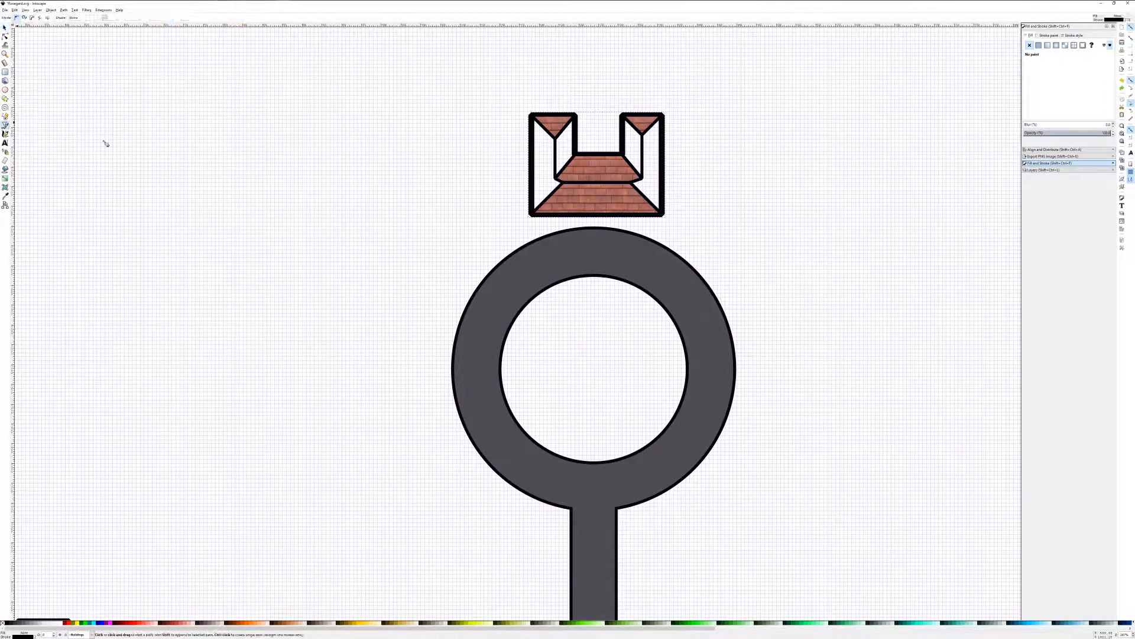
click(532, 116)
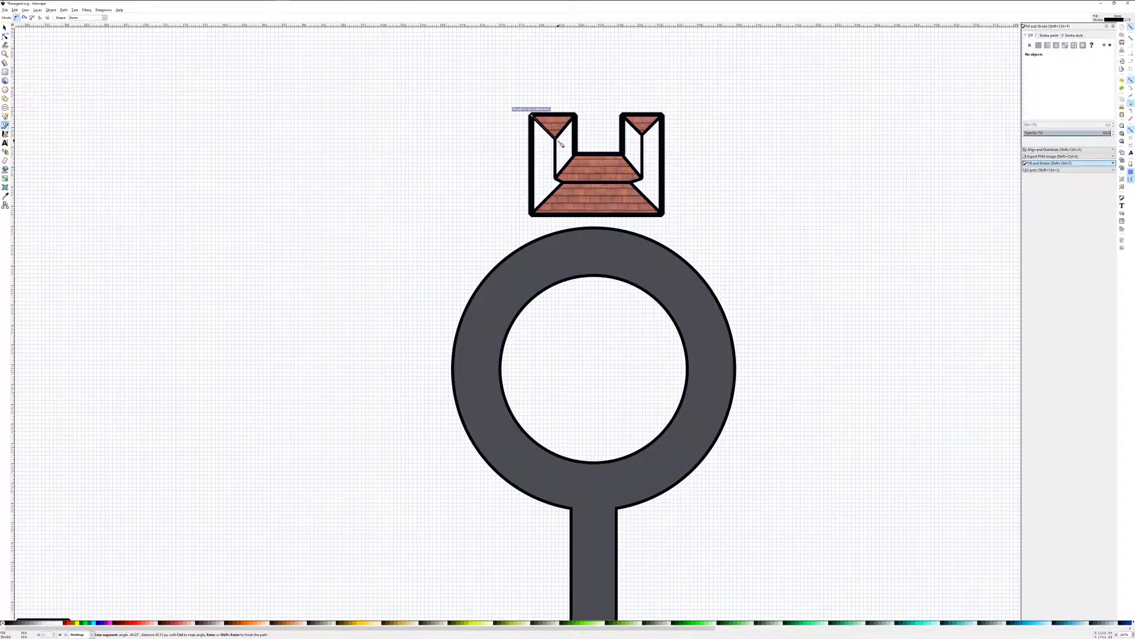
click(556, 179)
click(531, 213)
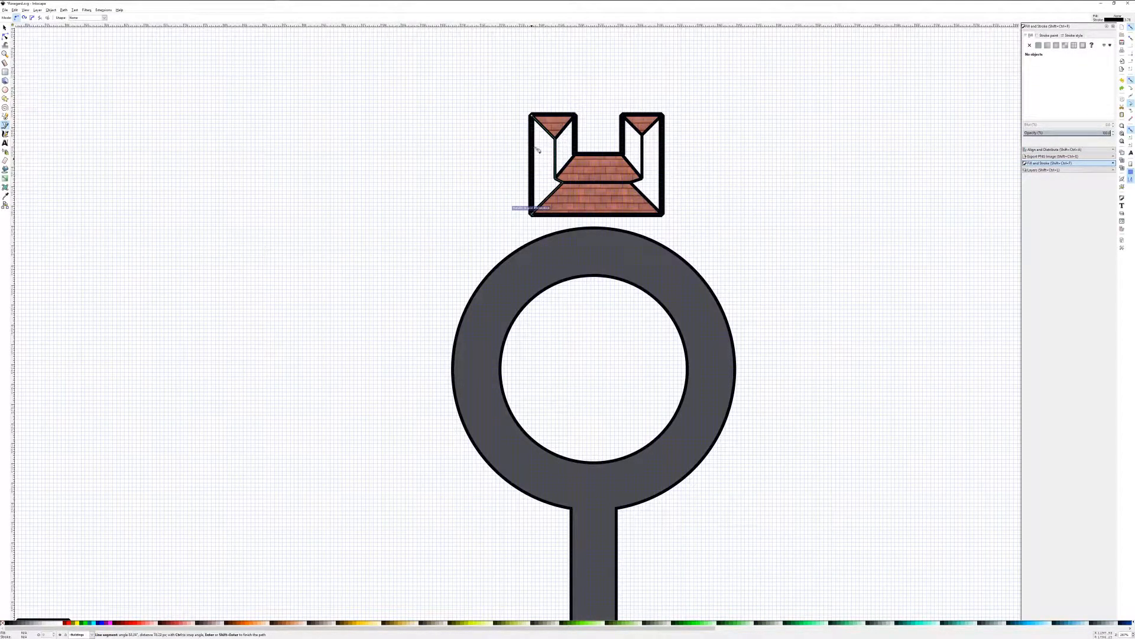
click(531, 115)
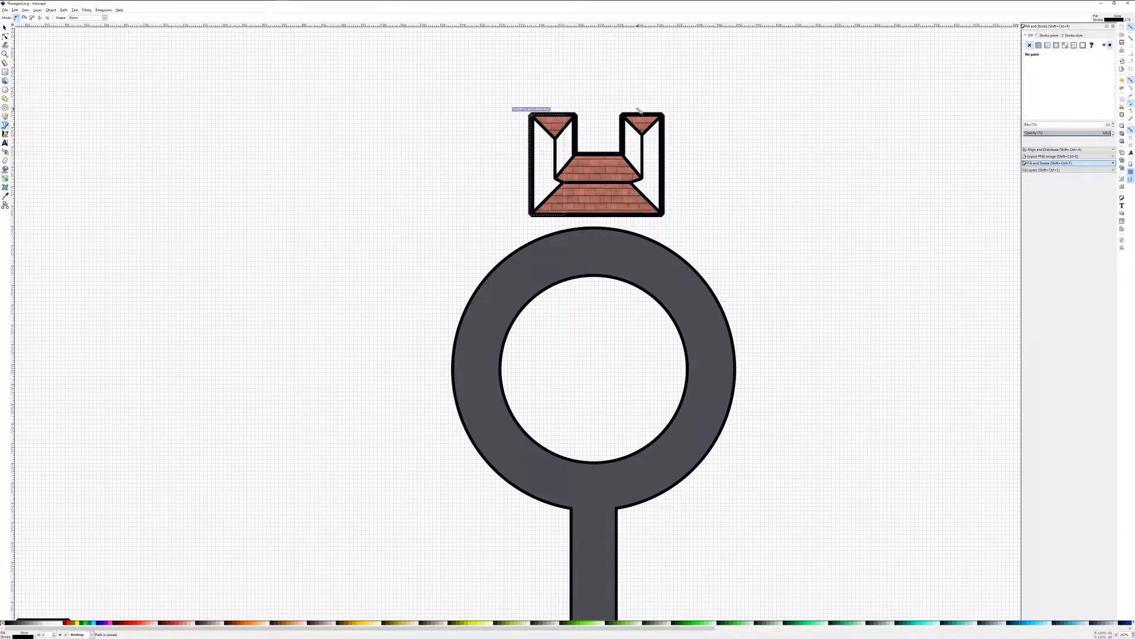
Draw the closed outer roof slope of the east wing between the house's eastern corners, the wing's ridge and the south slope.
click(662, 114)
click(642, 134)
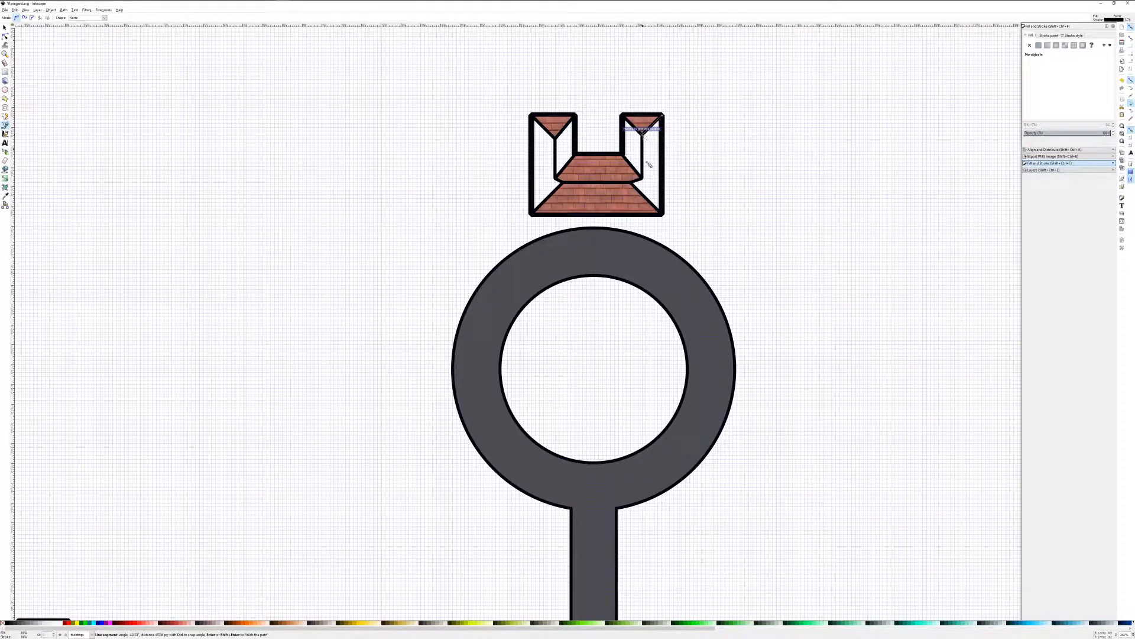
click(644, 180)
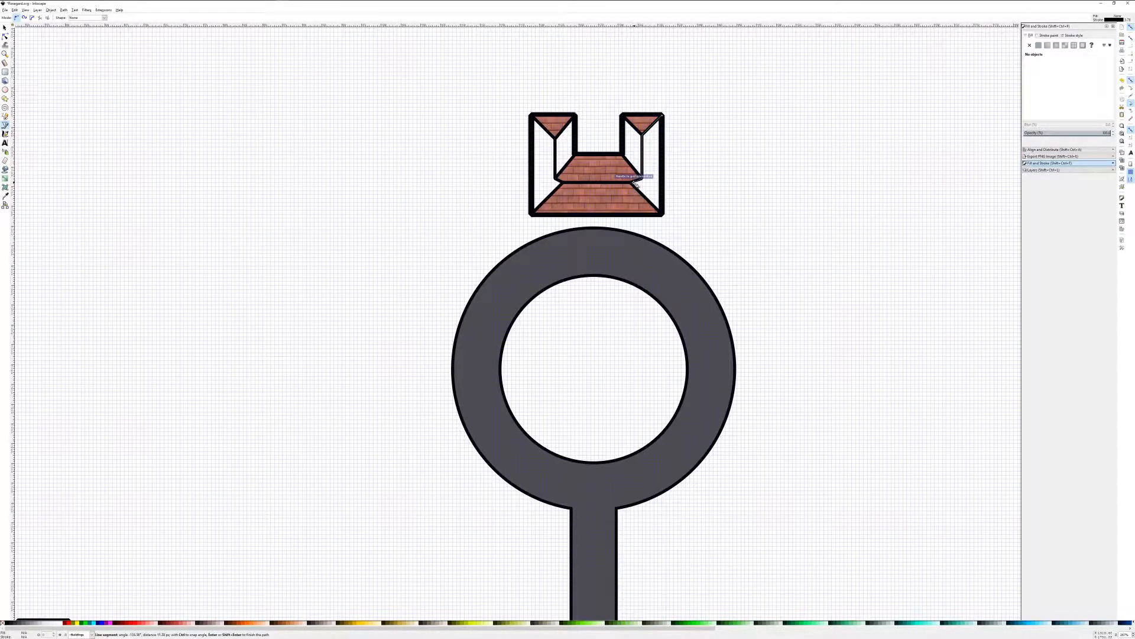
click(633, 184)
click(661, 212)
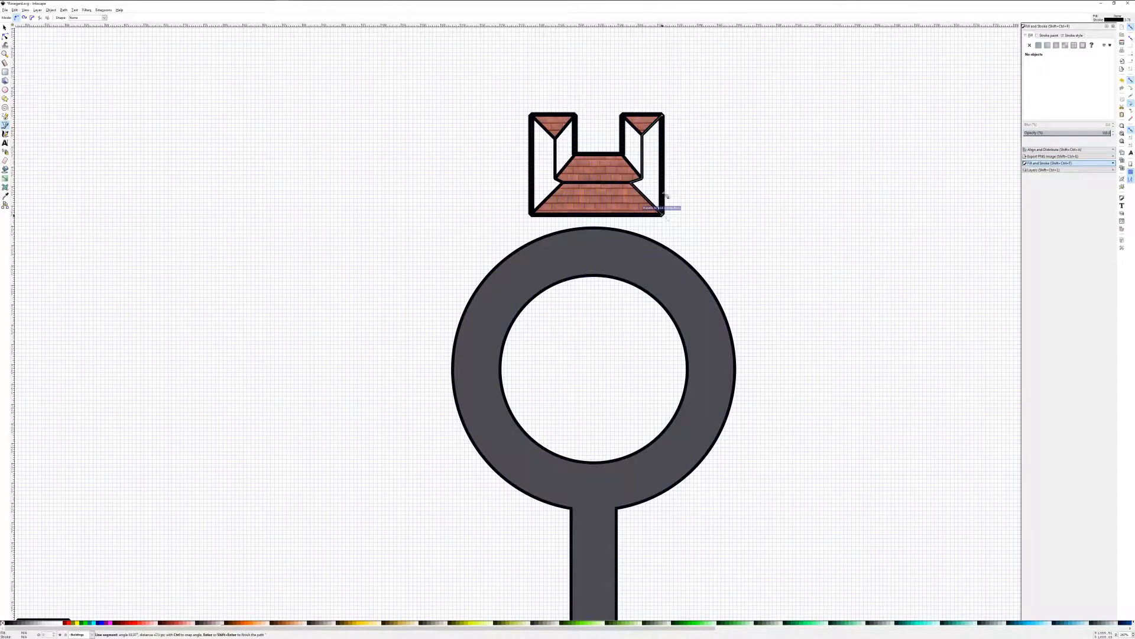
click(663, 116)
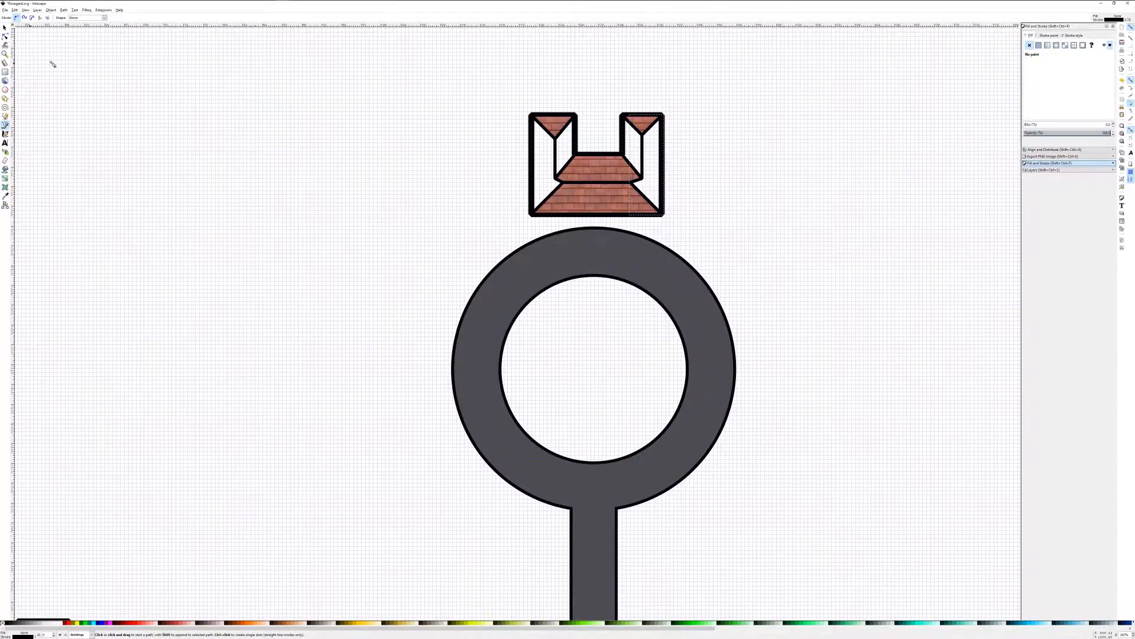
Fill the west wing's outer slope and the east wing's inner slope with the sideways roof-tile pattern matching their west-facing orientation.
key(s)
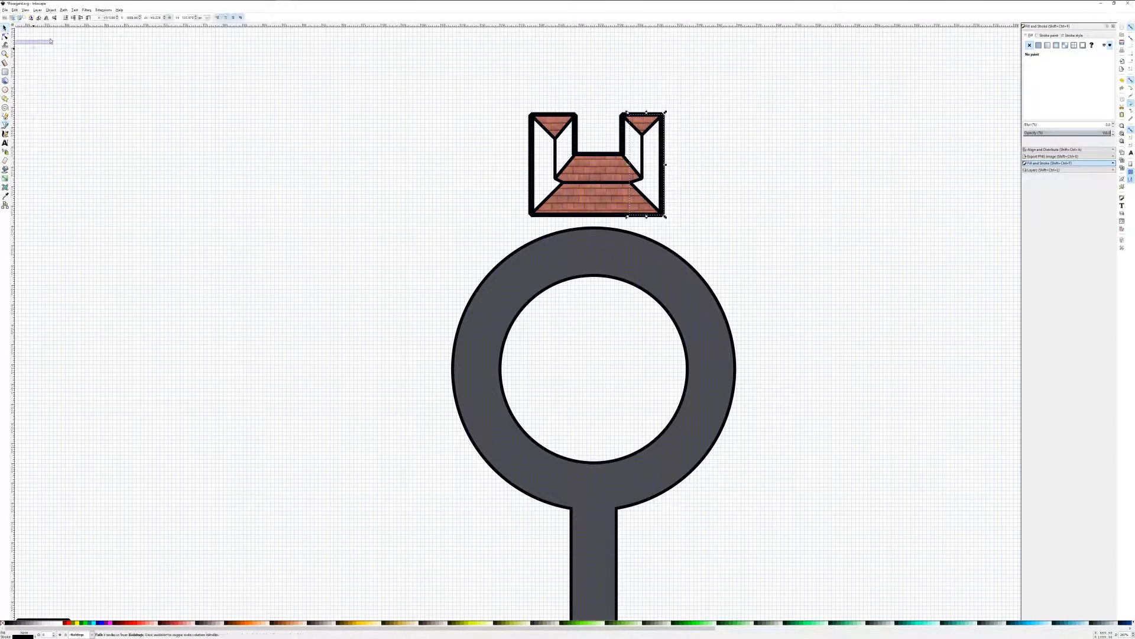
click(535, 164)
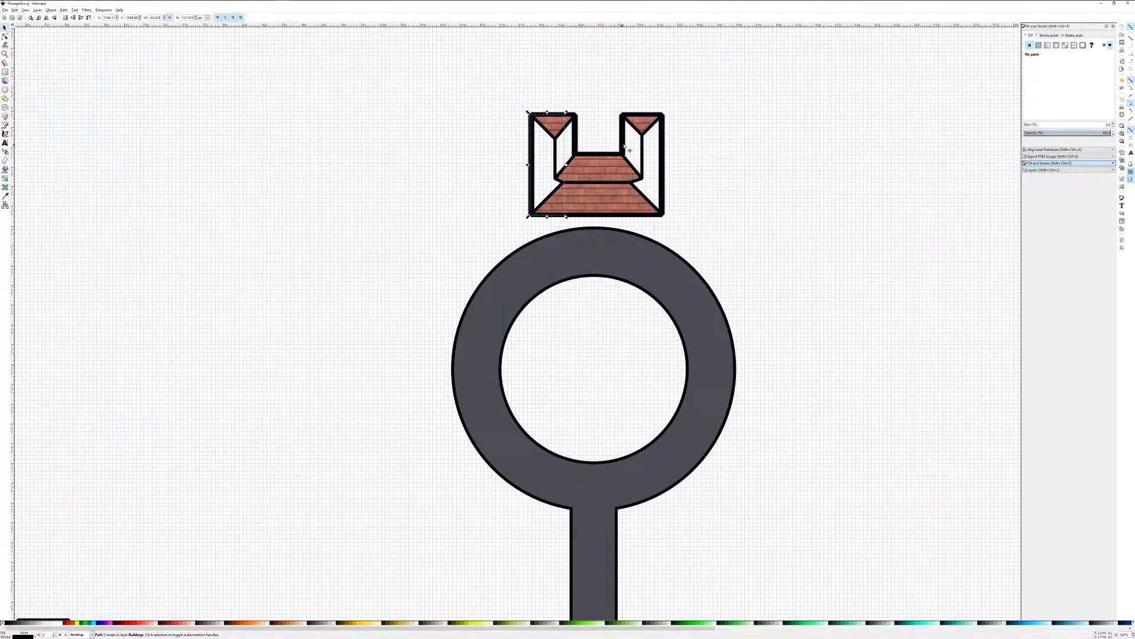
shift+click(627, 145)
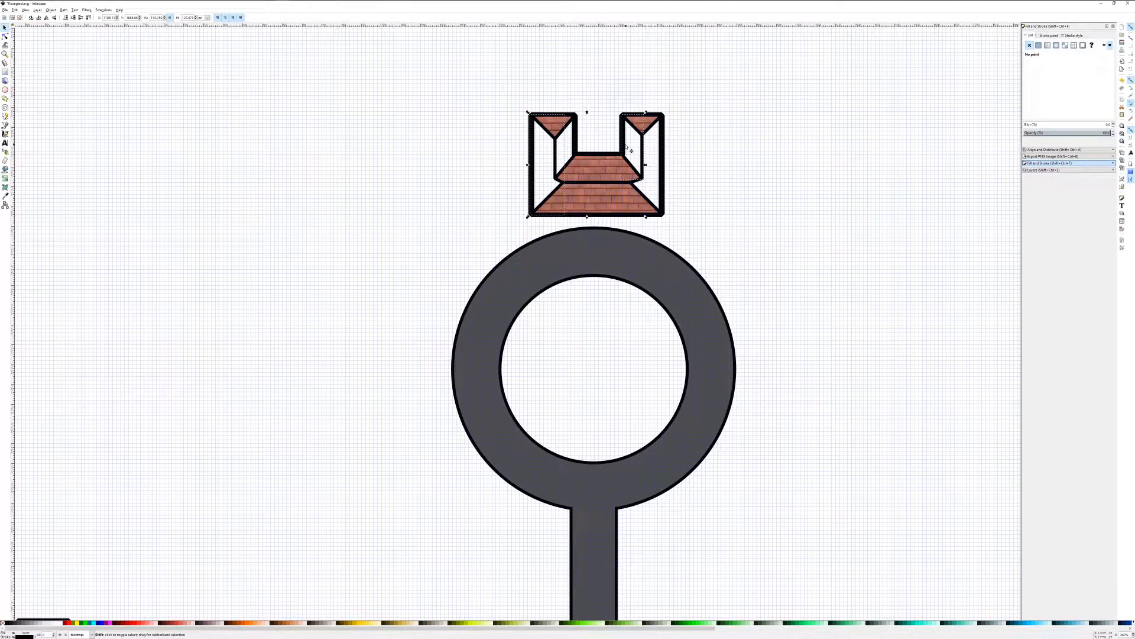
click(1074, 45)
click(1048, 63)
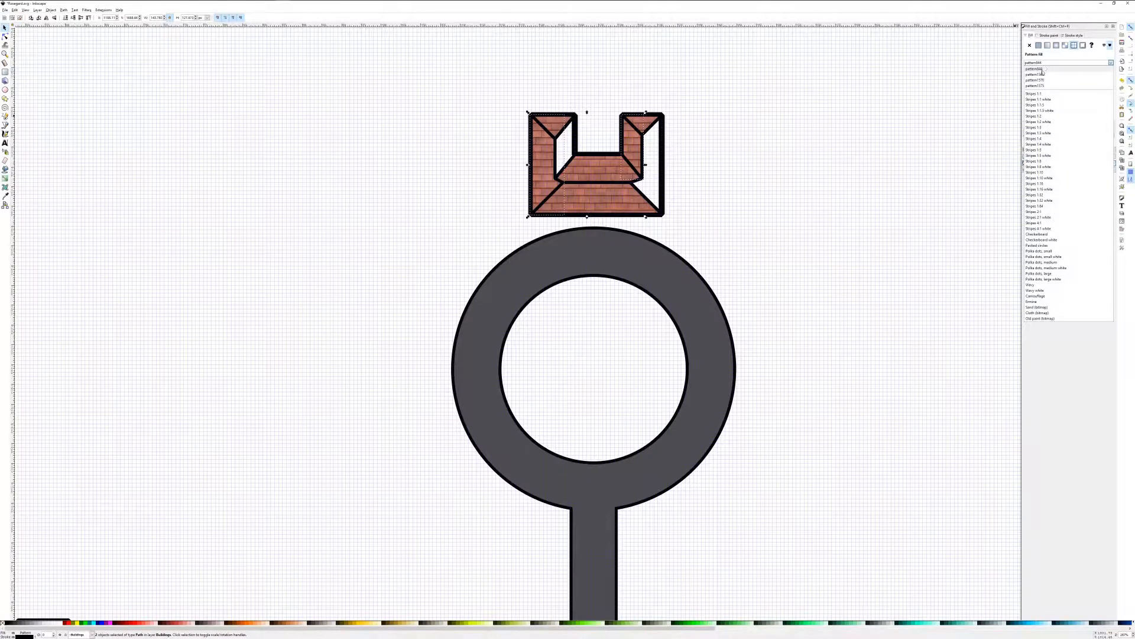
click(1043, 75)
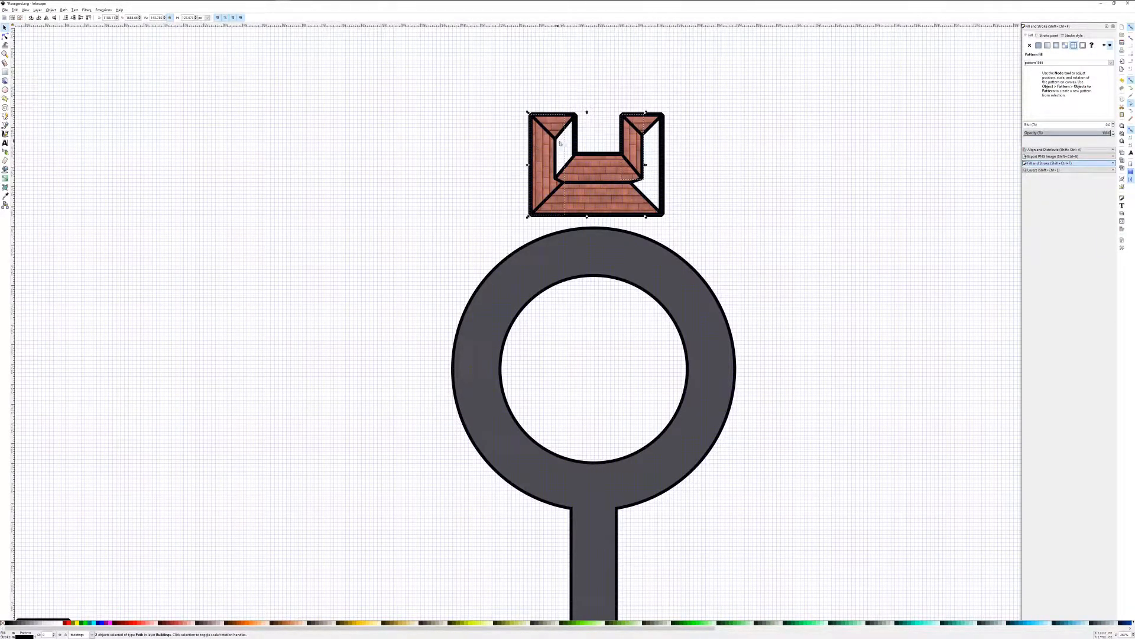
Fill the east wing's outer and west wing's inner slopes with the east-facing roof-tile pattern, and raise the house's outer border to the top.
shift+click(665, 147)
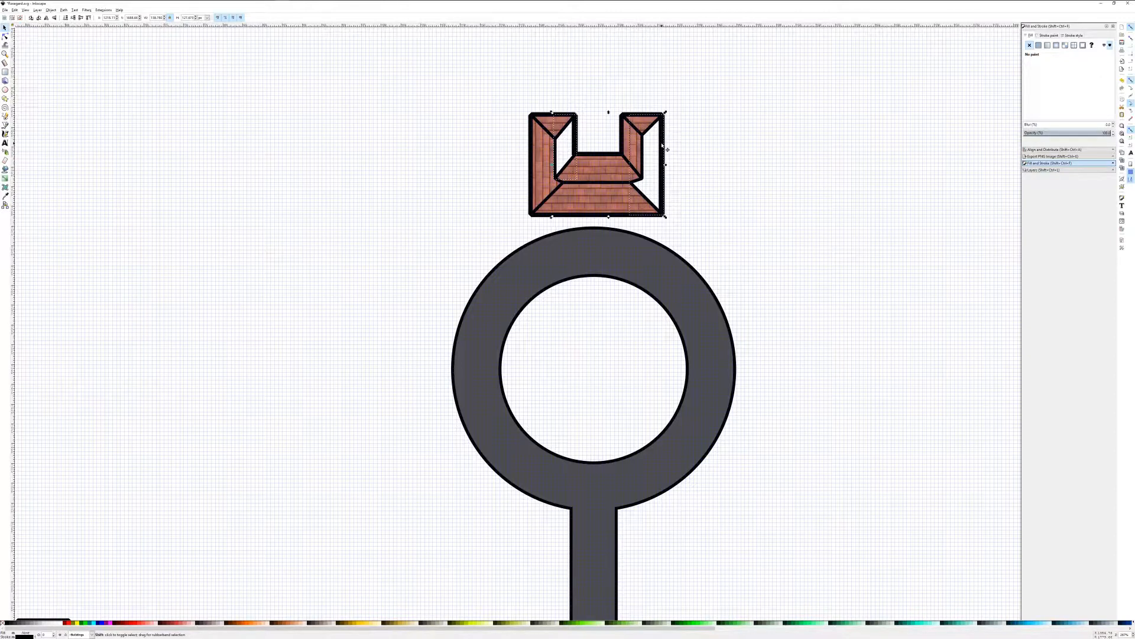
click(1074, 45)
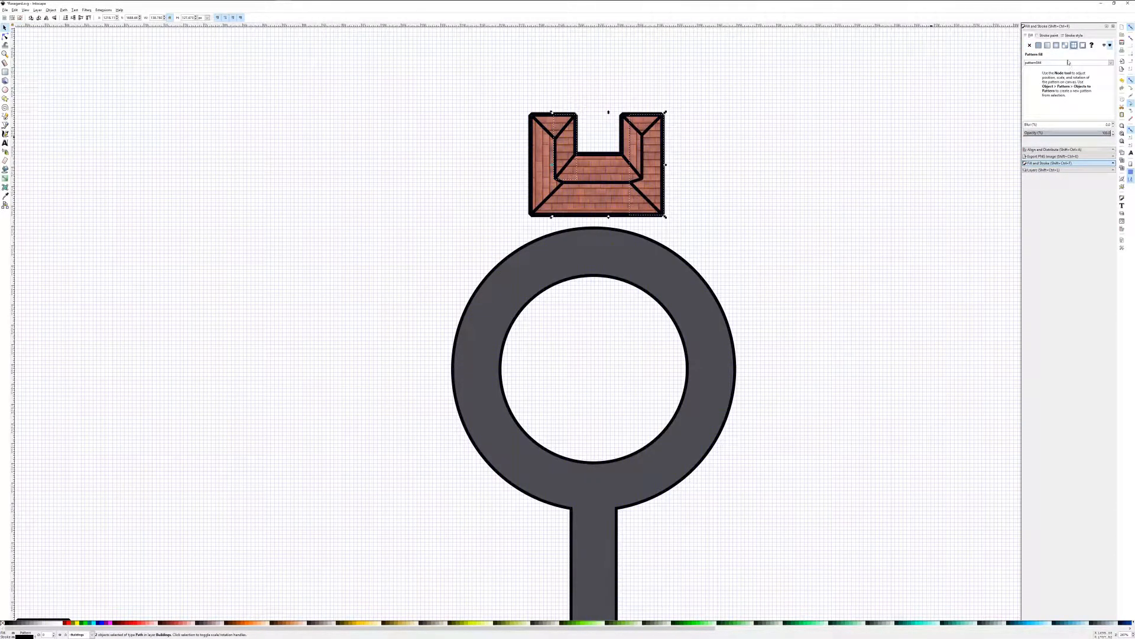
click(1068, 63)
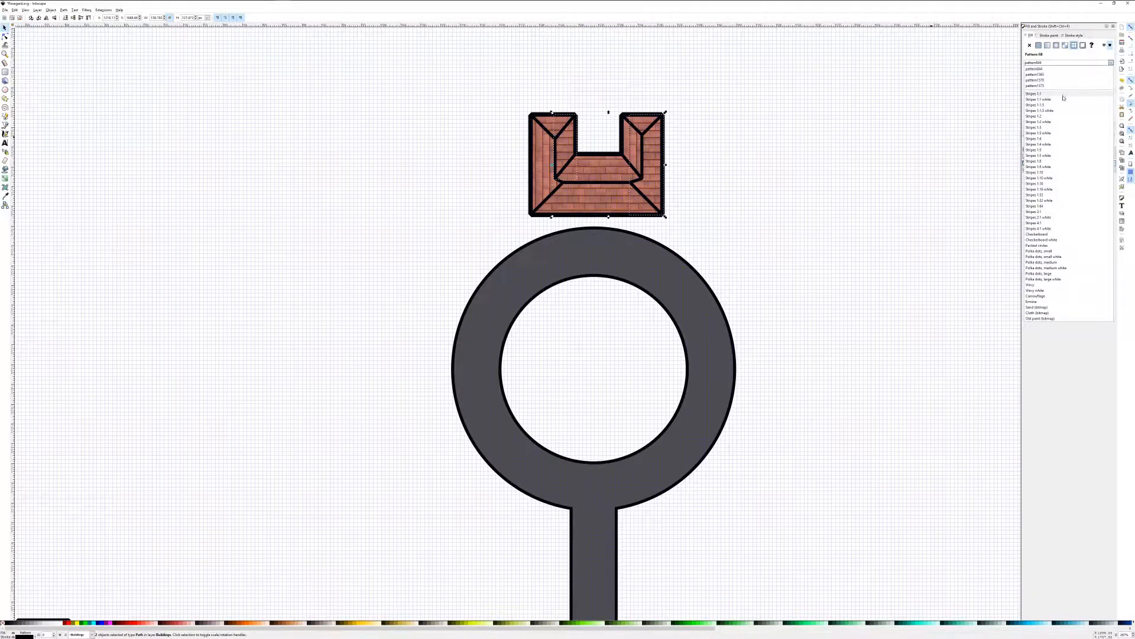
click(1042, 88)
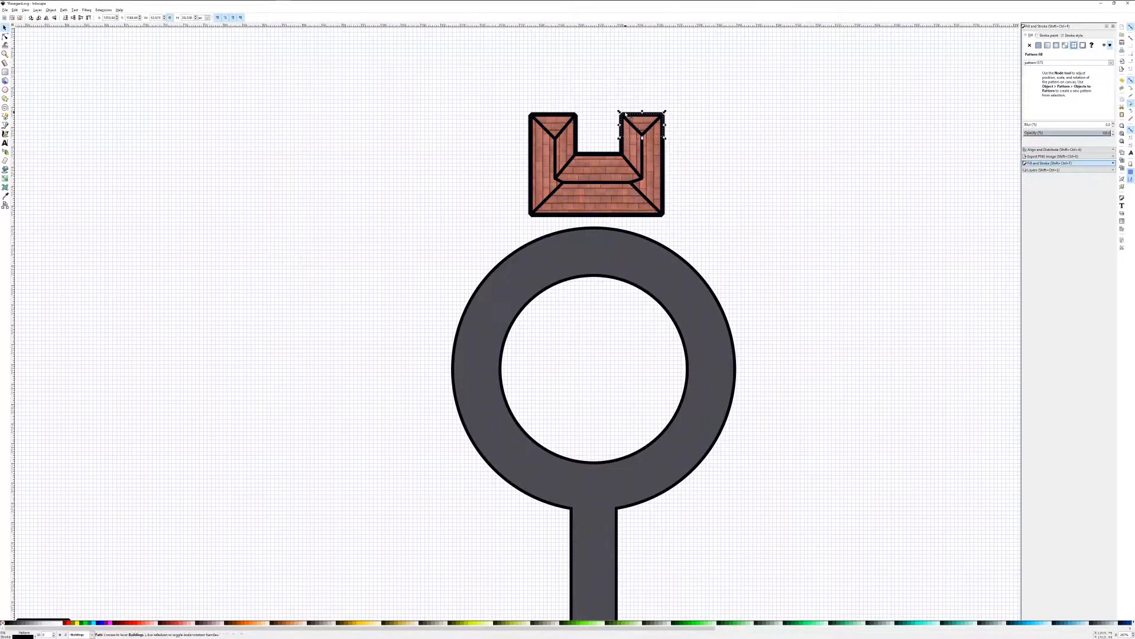
click(629, 115)
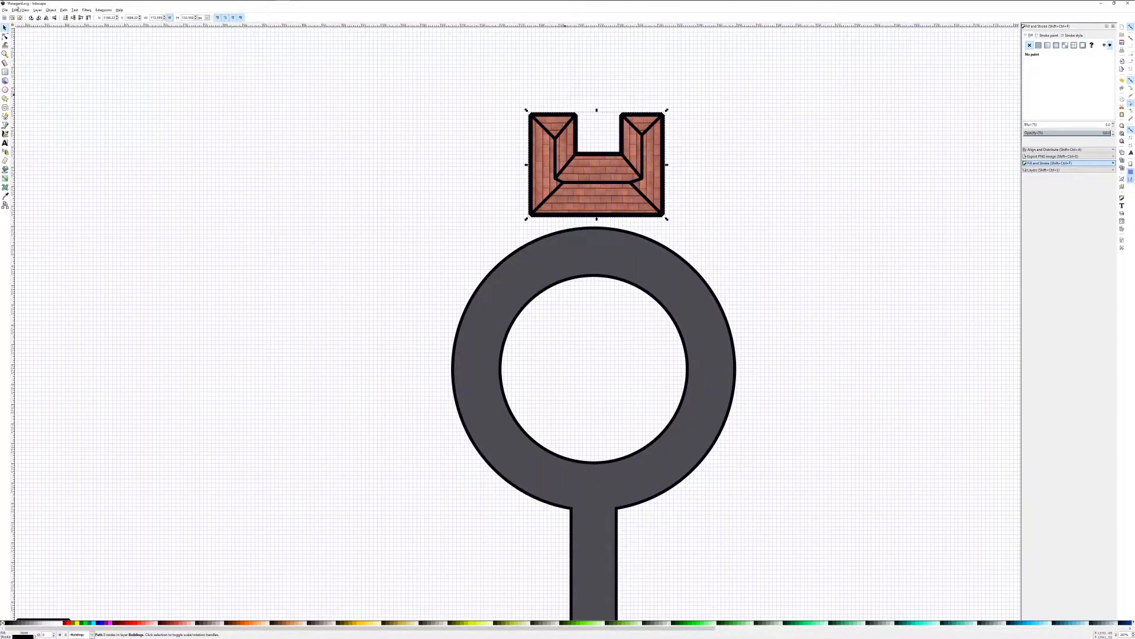
click(89, 18)
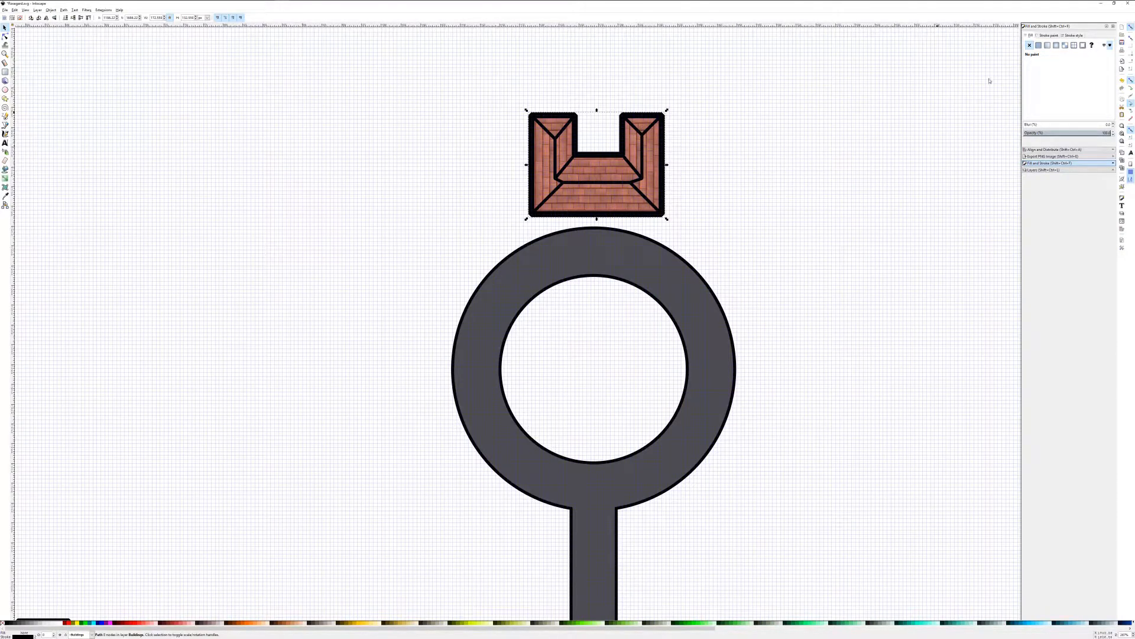
Show the Background layer and add a new layer named "Background 2" above it.
click(1047, 170)
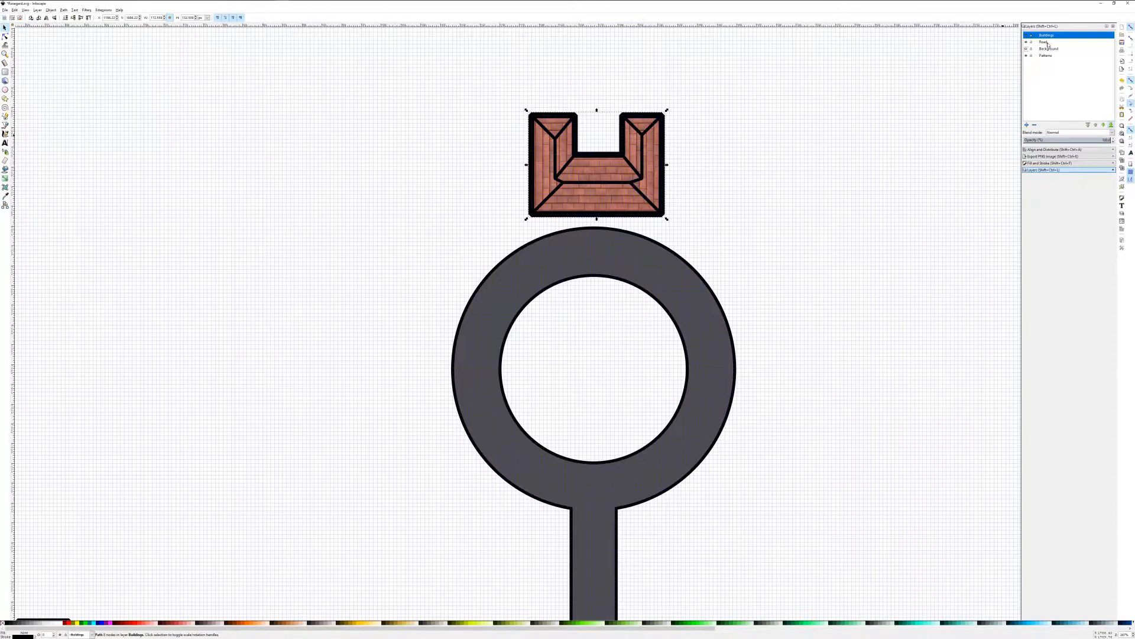
click(1027, 48)
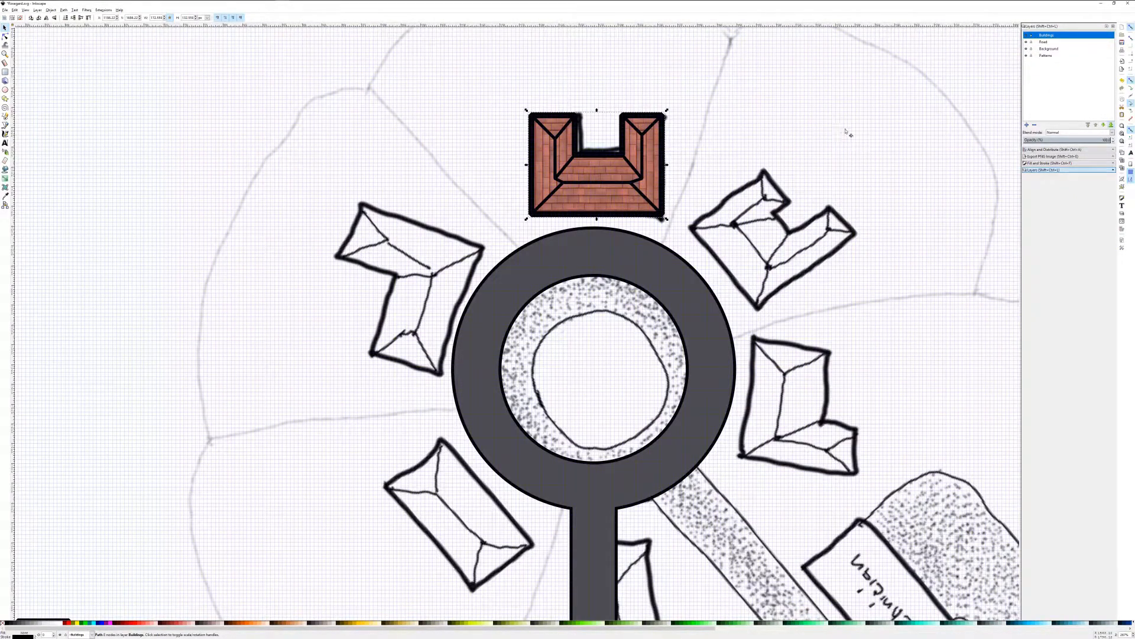
click(1048, 50)
click(1027, 125)
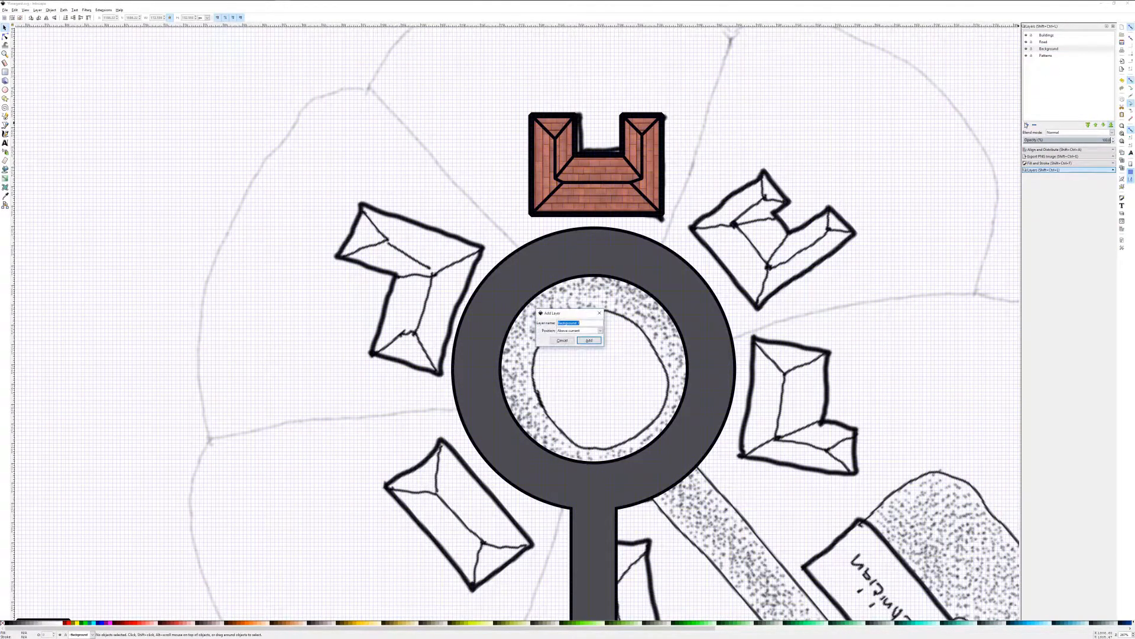
click(580, 323)
text(2)
click(589, 340)
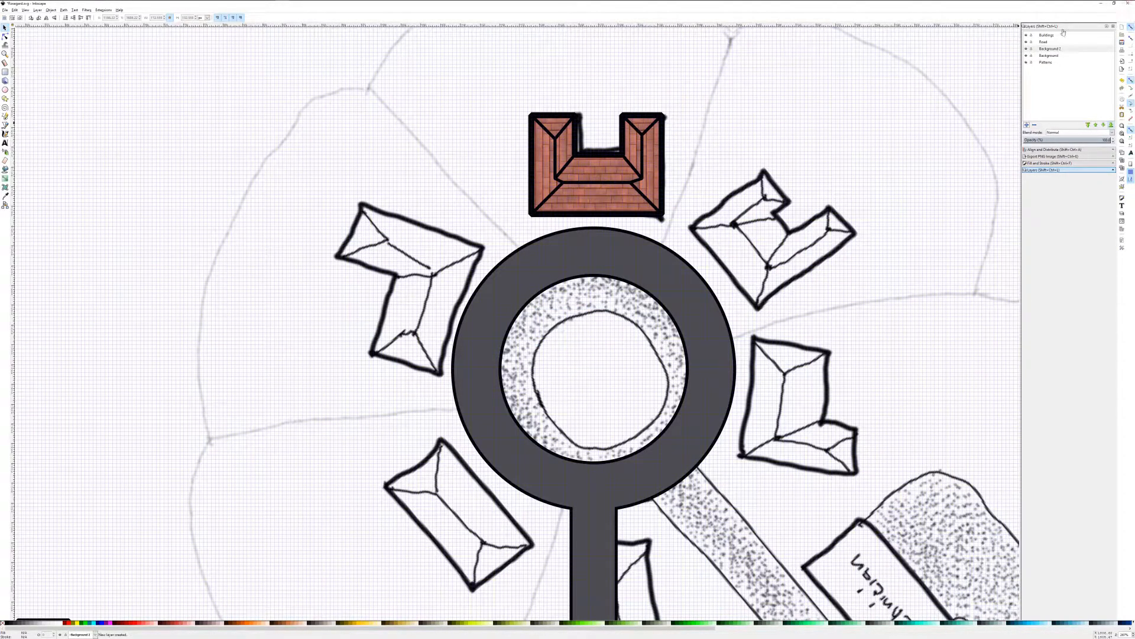
Move the rotated sketch image to the Background 2 layer, and hide both background layers.
right_click(859, 149)
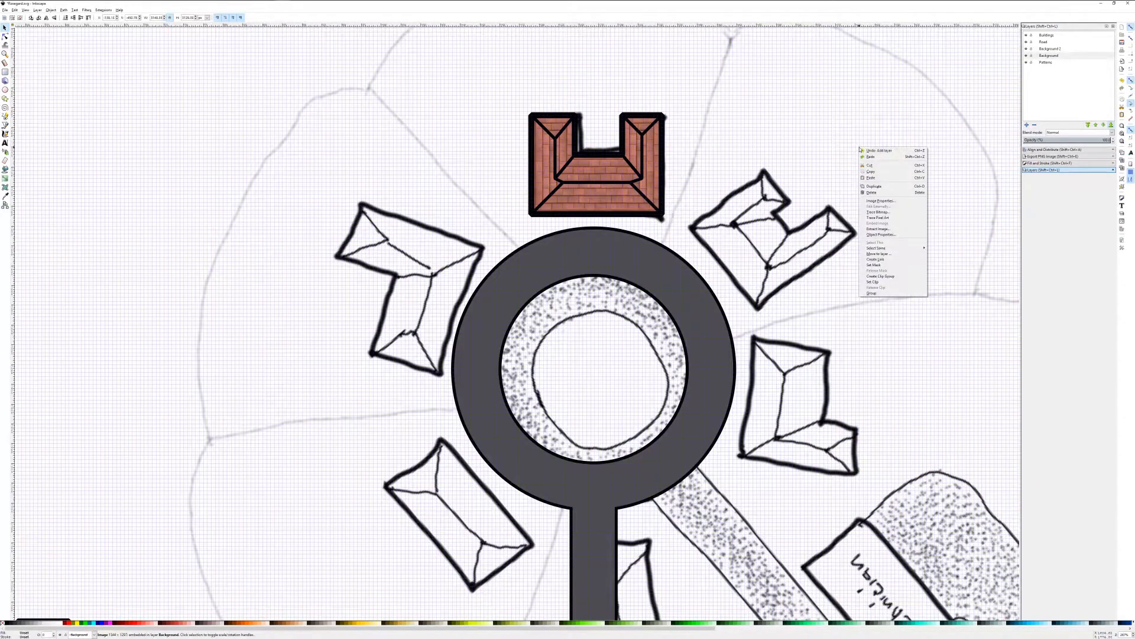
click(891, 254)
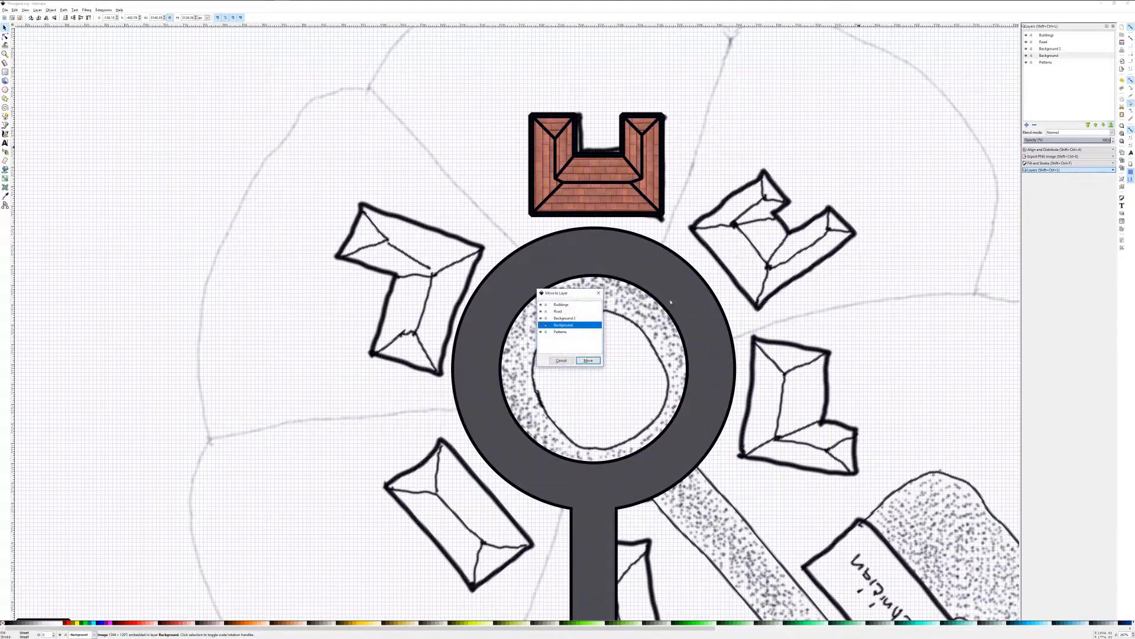
double_click(565, 319)
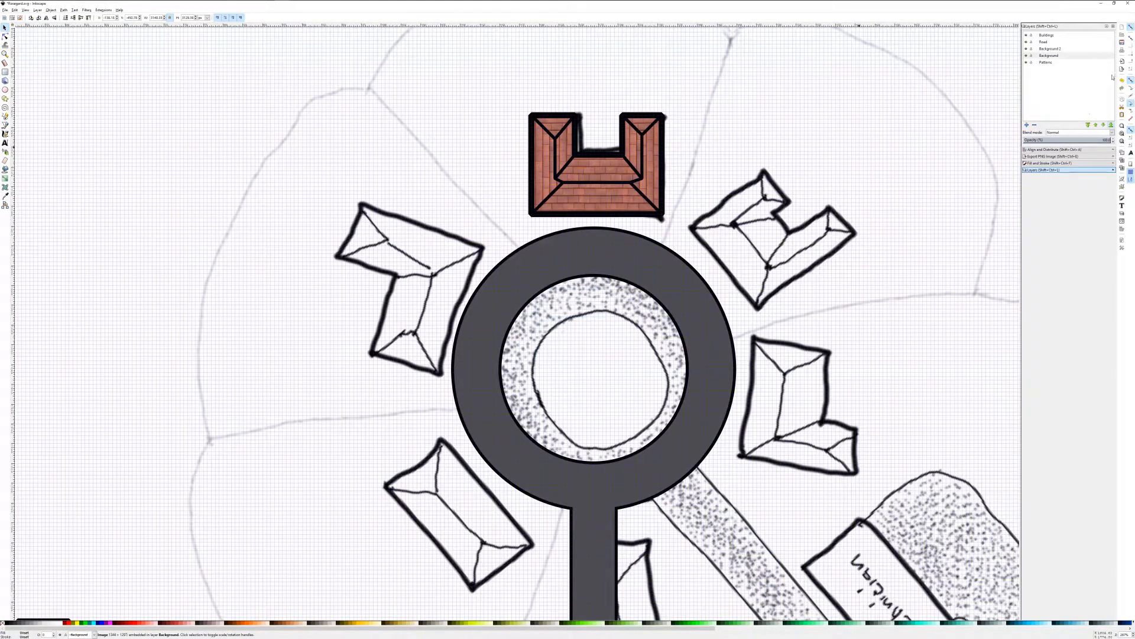
click(1026, 50)
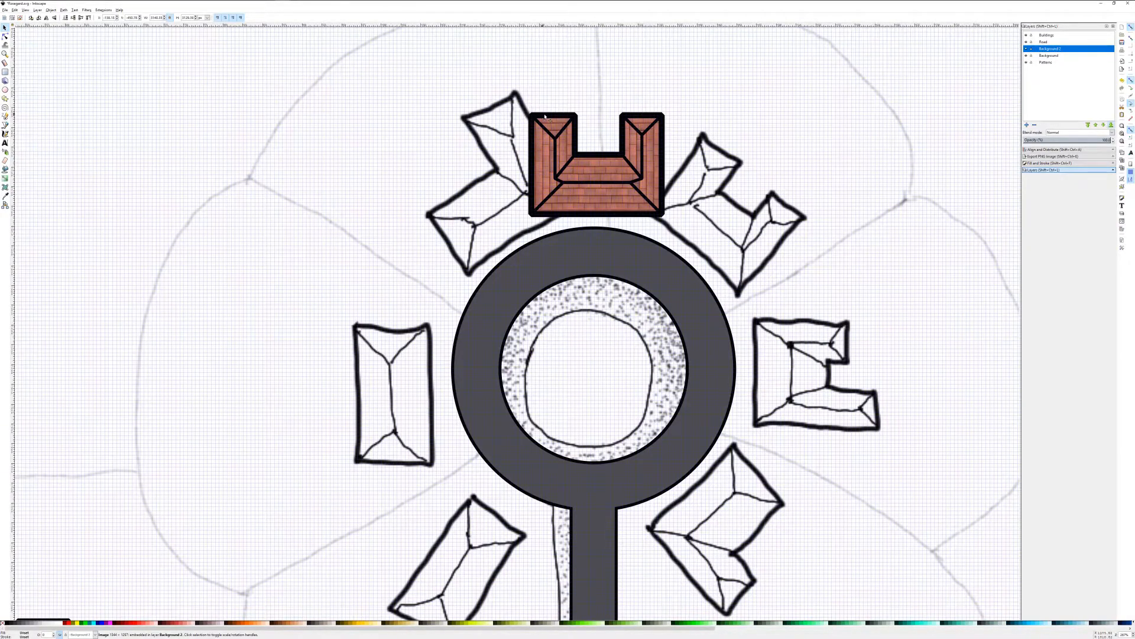
click(1026, 59)
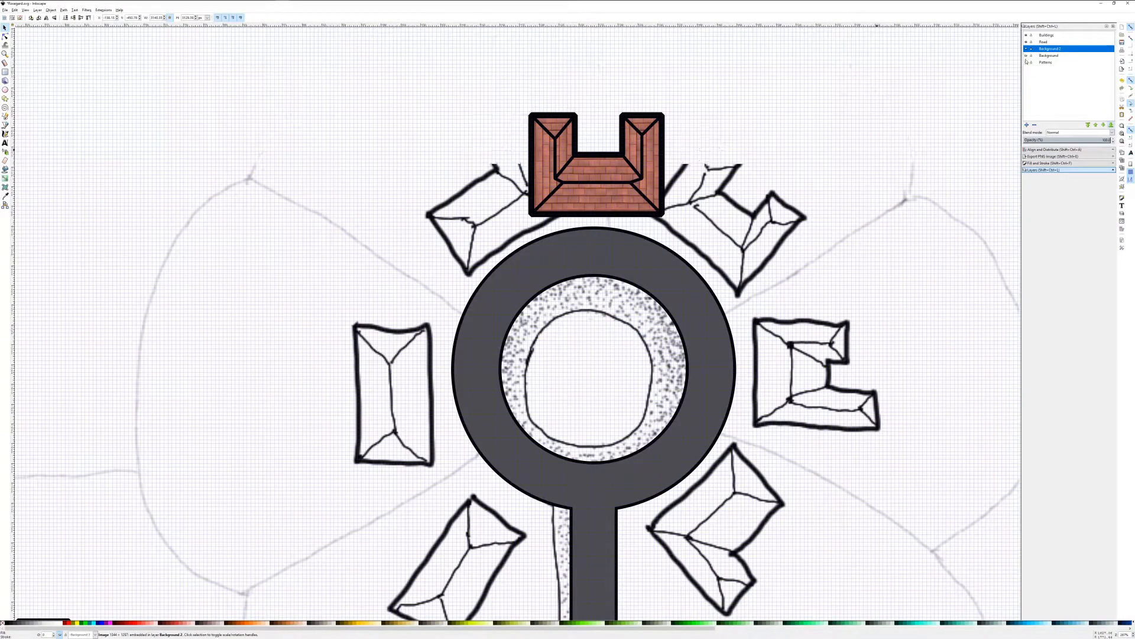
Group all parts of the U-shaped house and move the group's rotation centre to the middle of the roundabout.
drag(499, 94, 716, 224)
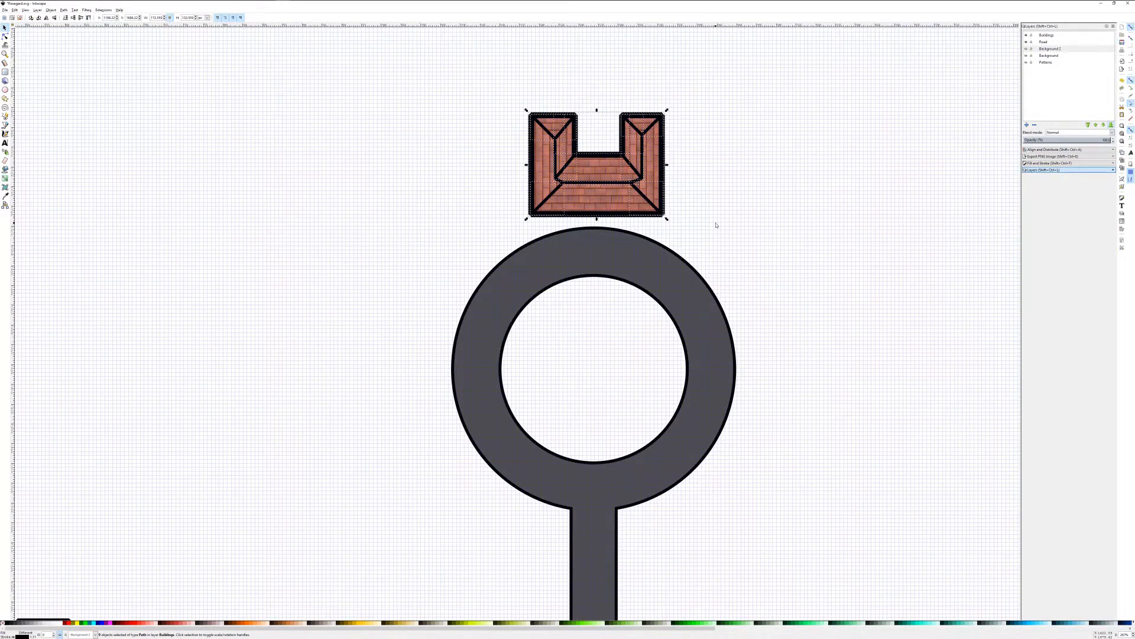
key(ctrl+g)
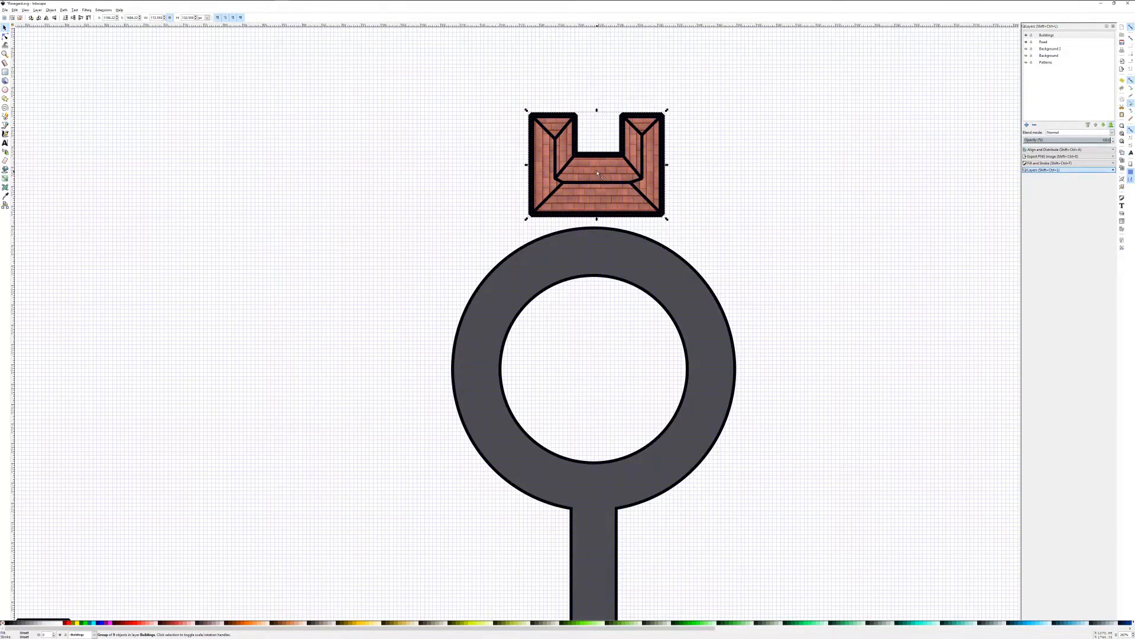
drag(597, 168, 602, 310)
drag(600, 363, 595, 365)
Show the unrotated sketch and rotate the house group clockwise about the roundabout's centre onto the sketched northeast U-shaped house.
click(1028, 49)
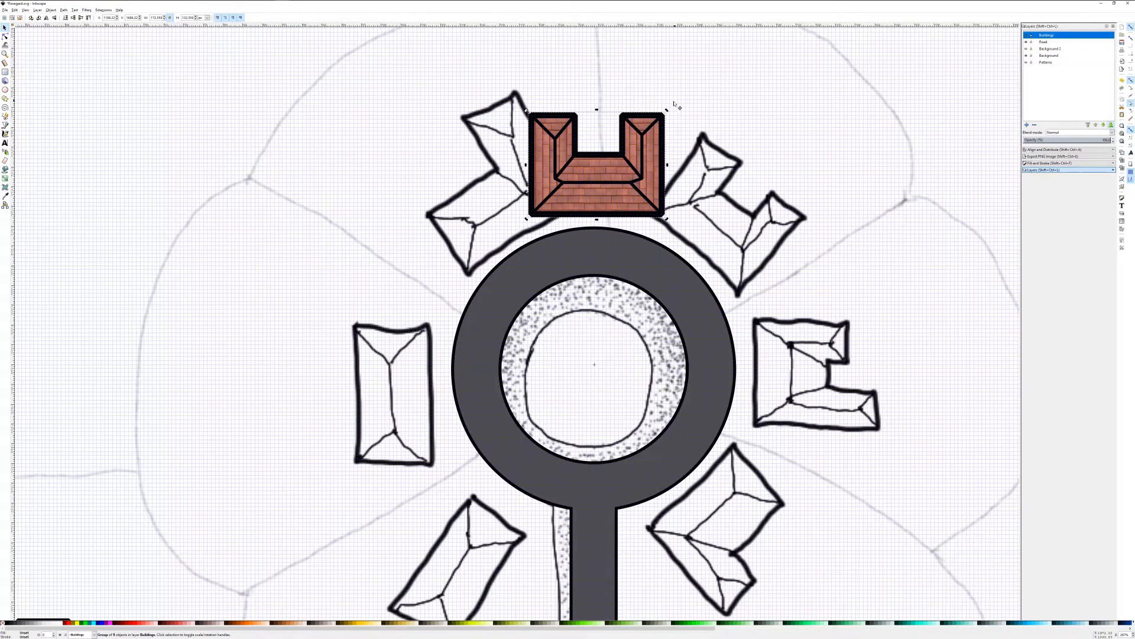
drag(667, 111, 806, 197)
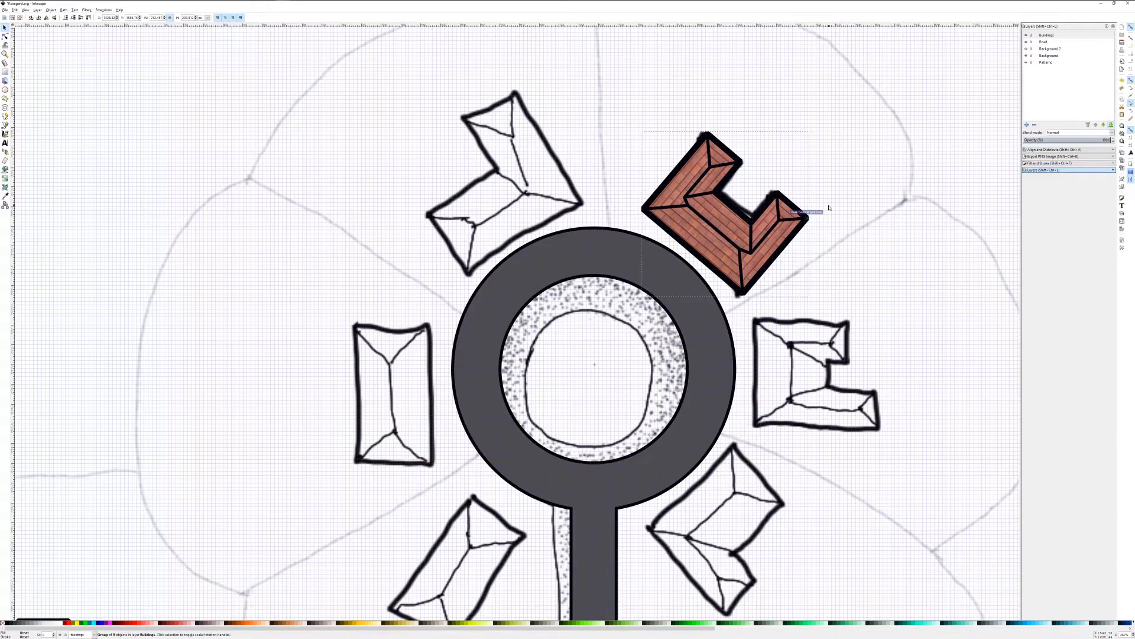
click(824, 105)
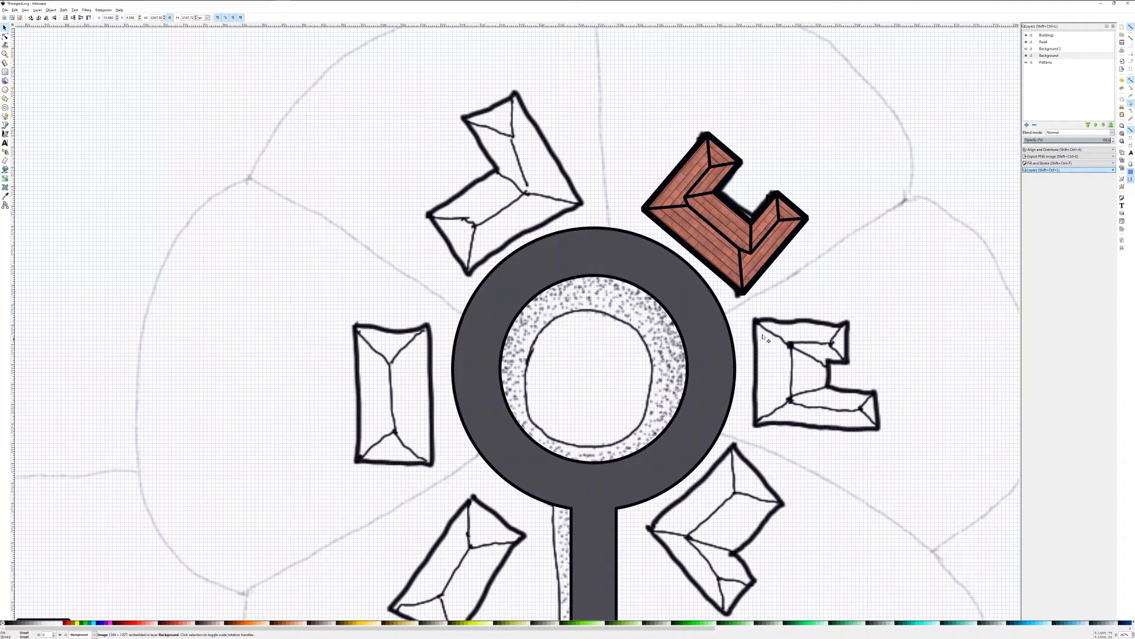
ctrl+scroll(699, 337, down, 2)
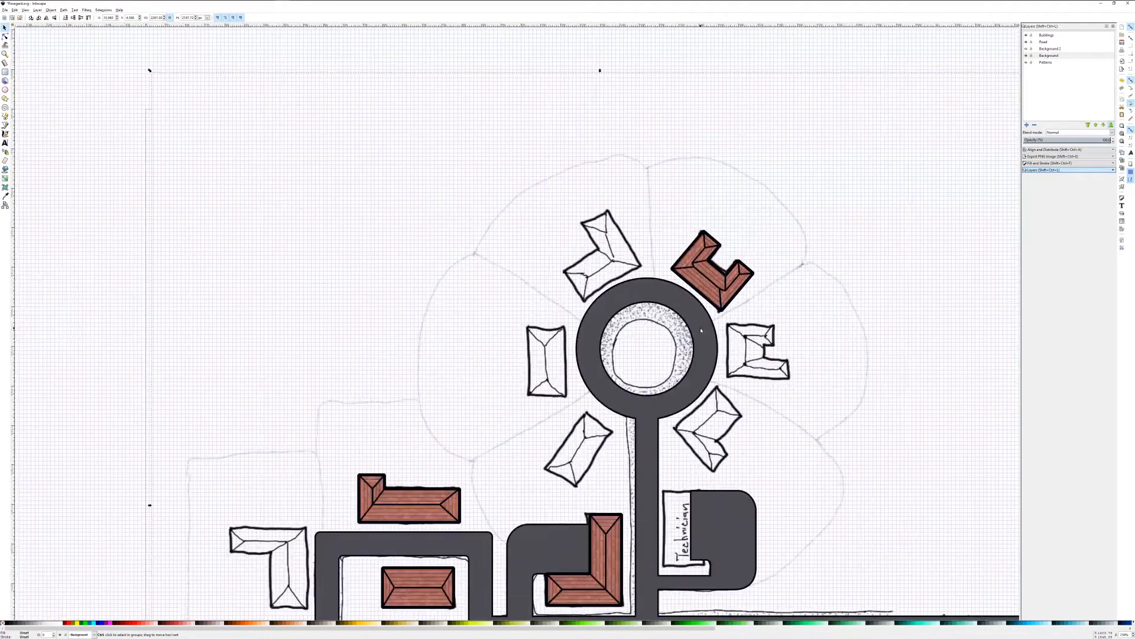
ctrl+scroll(700, 329, down, 3)
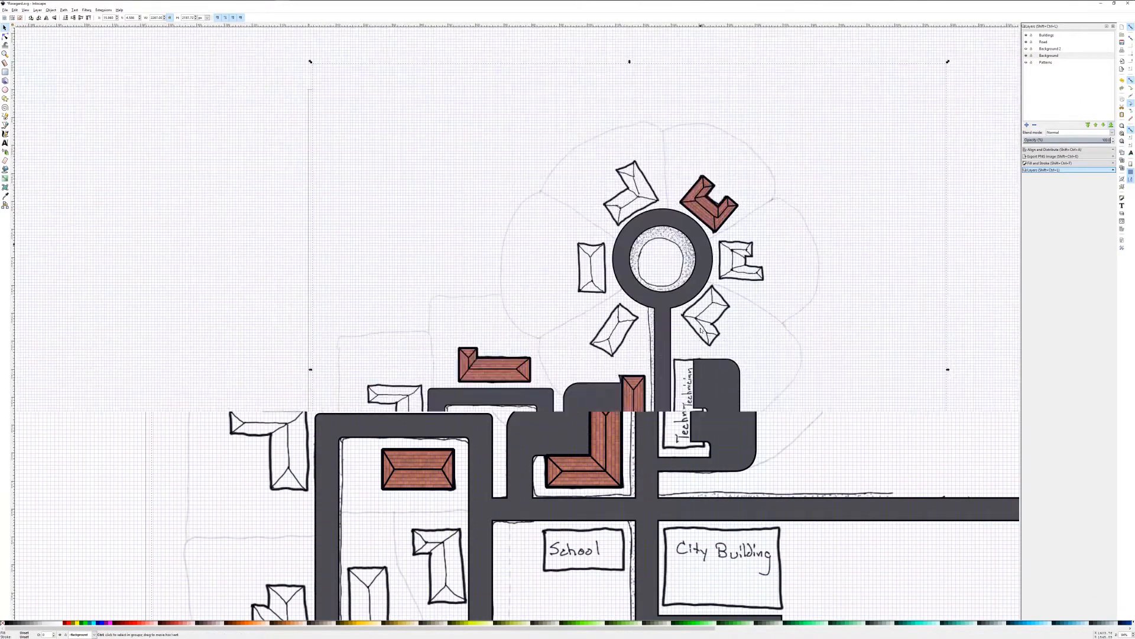
scroll(701, 330, down, 3)
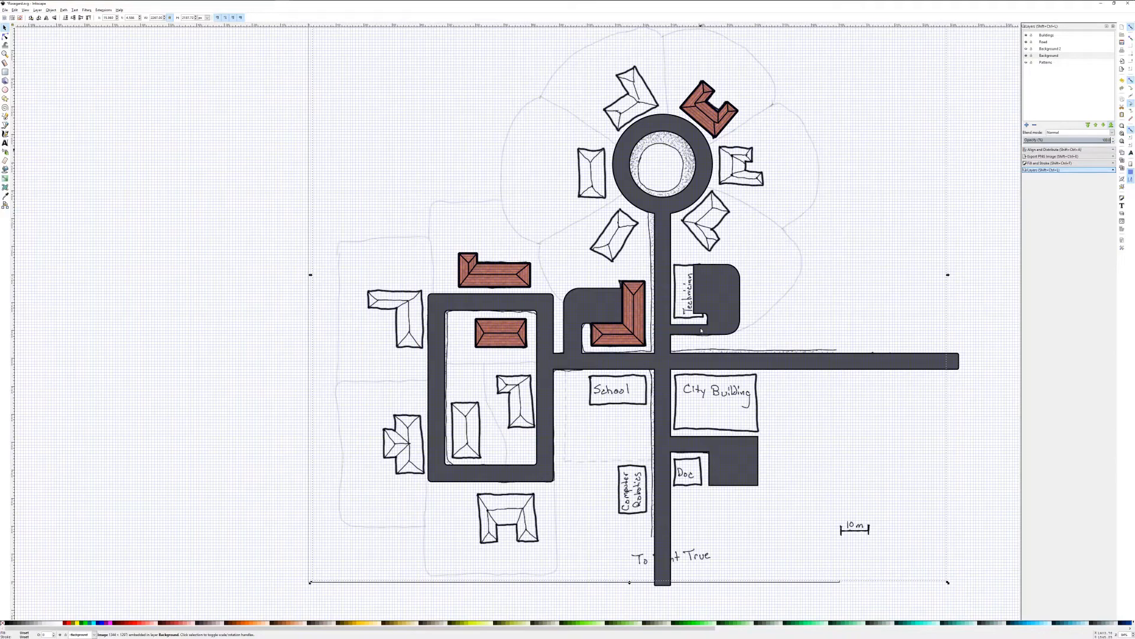
scroll(701, 330, up, 1)
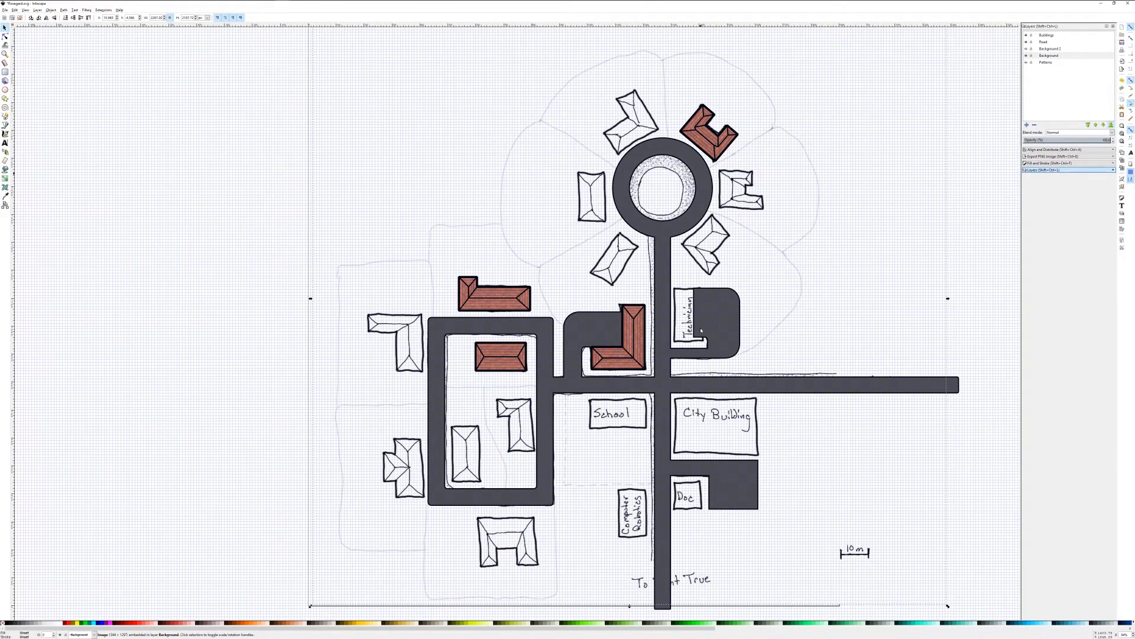